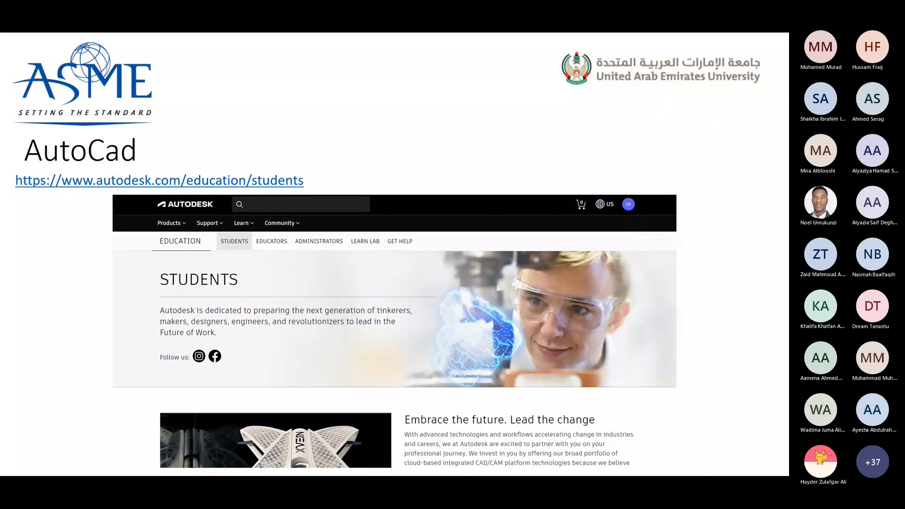
Close the PowerPoint presentation, switch to AutoCAD and create a new drawing from the acad.dwt template.
key("Escape")
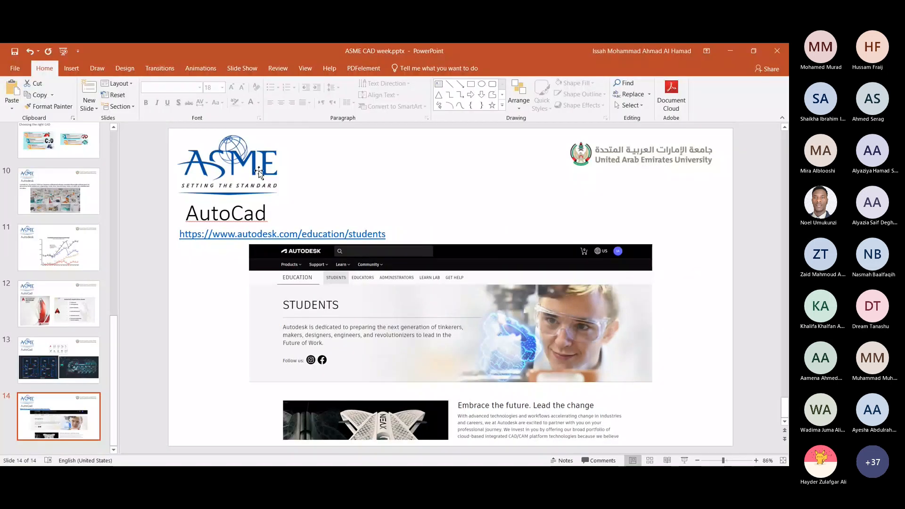
left_click(784, 54)
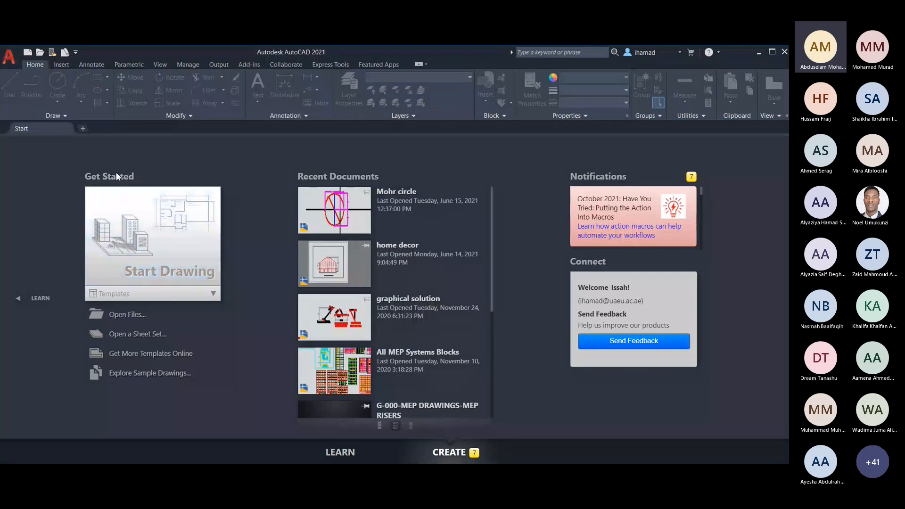
left_click(168, 262)
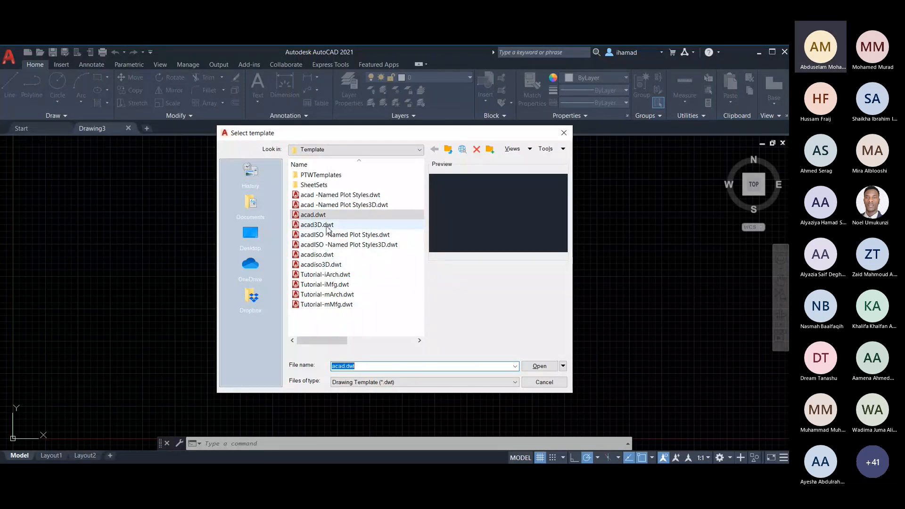
left_click(539, 366)
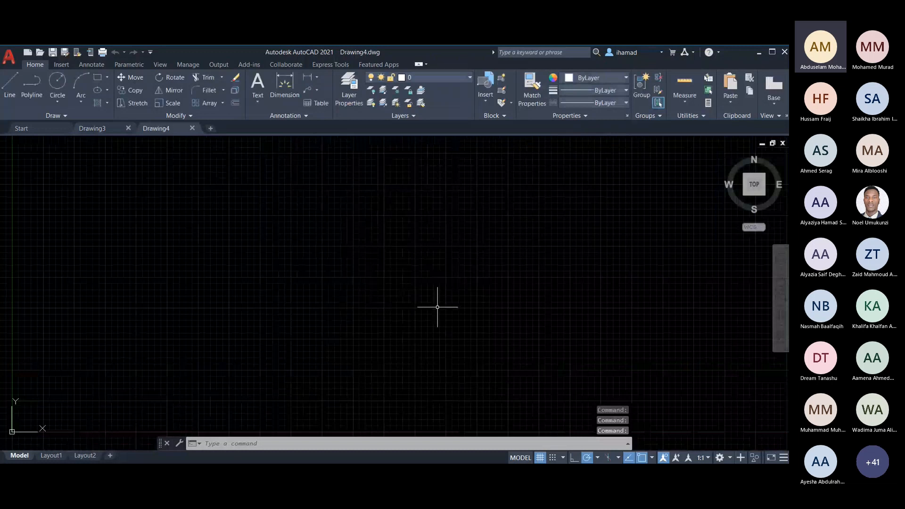
Switch the workspace to 3D Basics and from there to 3D Modeling.
scroll(344, 305, "up", 3)
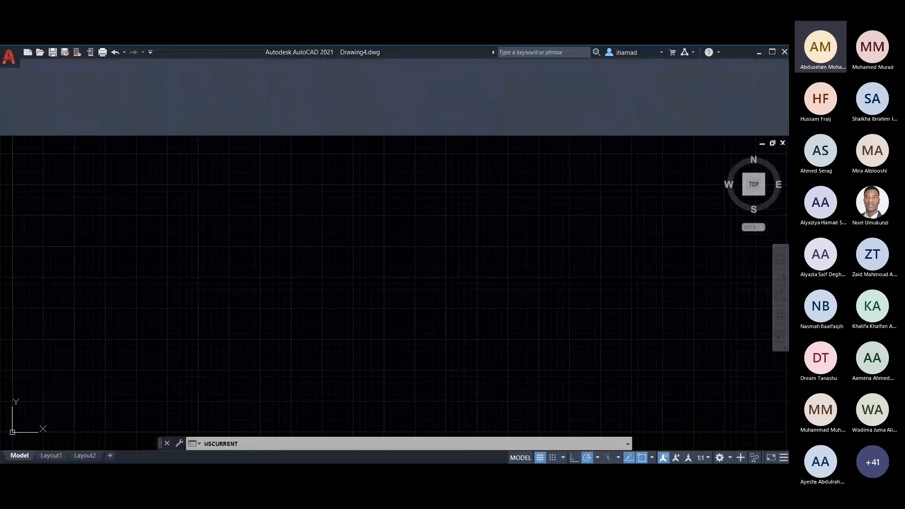
scroll(287, 285, "down", 4)
scroll(392, 296, "up", 2)
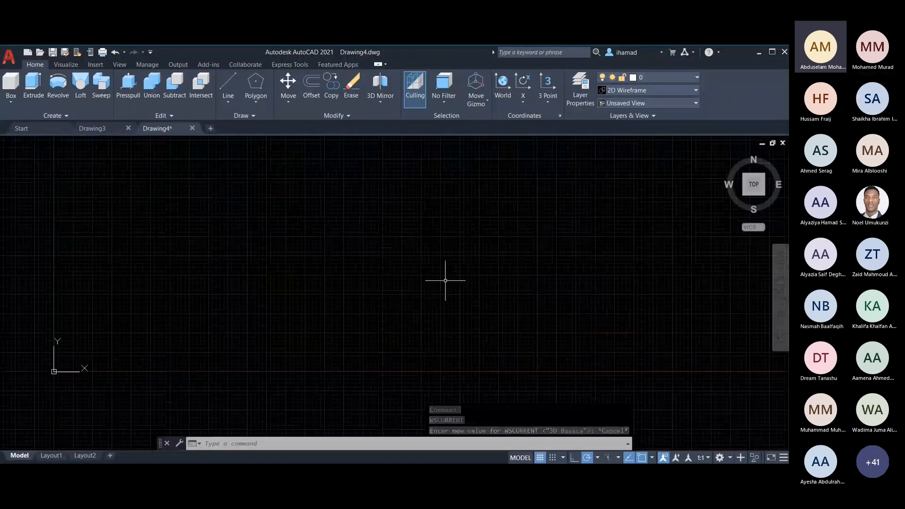
left_click(729, 458)
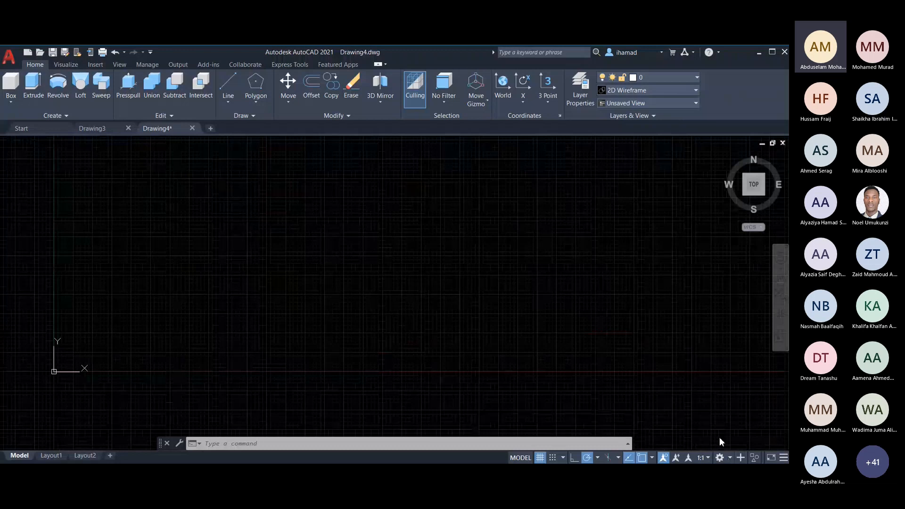
left_click(662, 396)
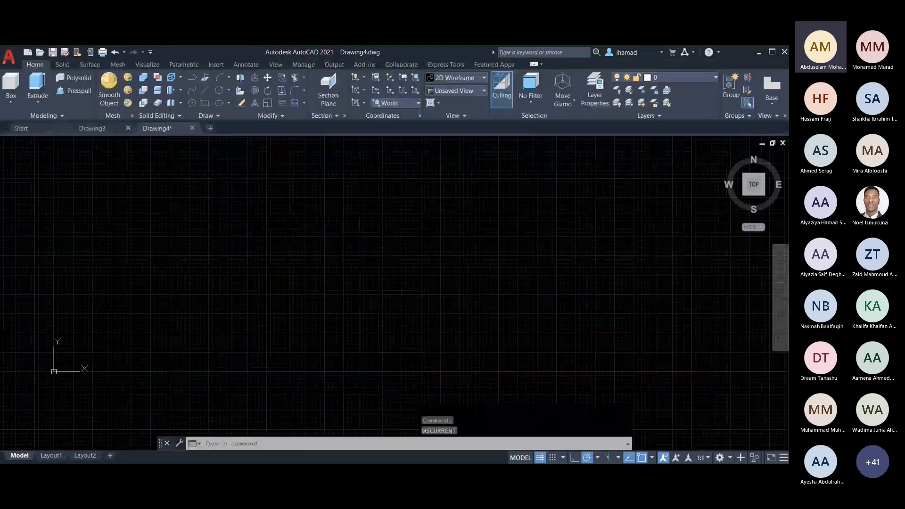
Examine the visual styles offered in the 3D Modeling workspace without changing the current one.
scroll(337, 302, "down", 2)
scroll(336, 302, "down", 2)
scroll(336, 303, "up", 2)
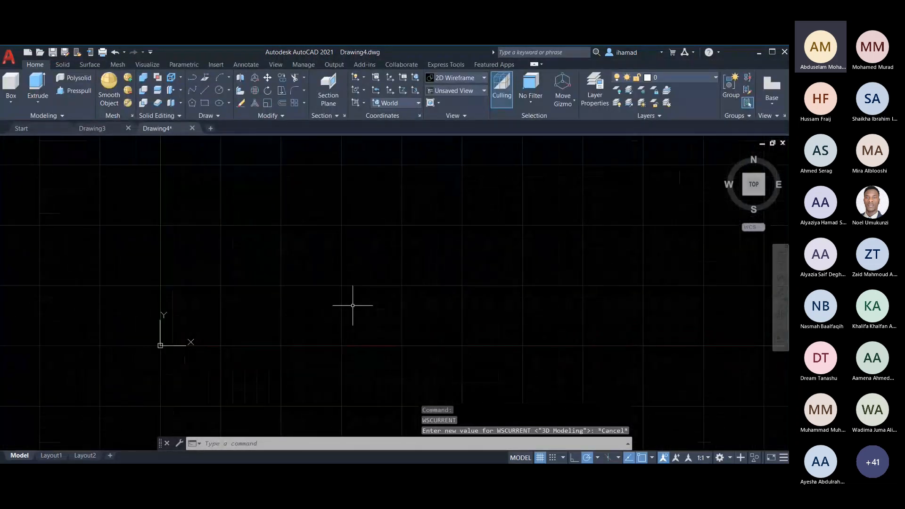
left_click(456, 78)
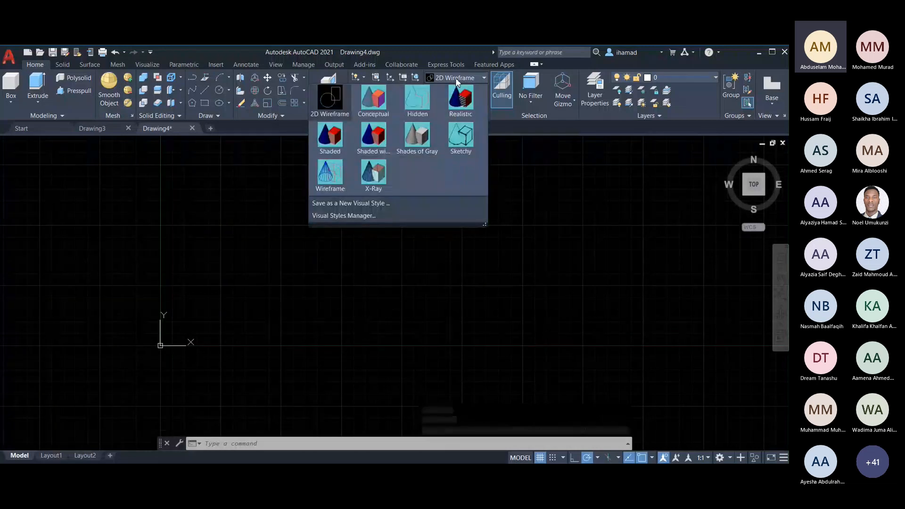
left_click(588, 205)
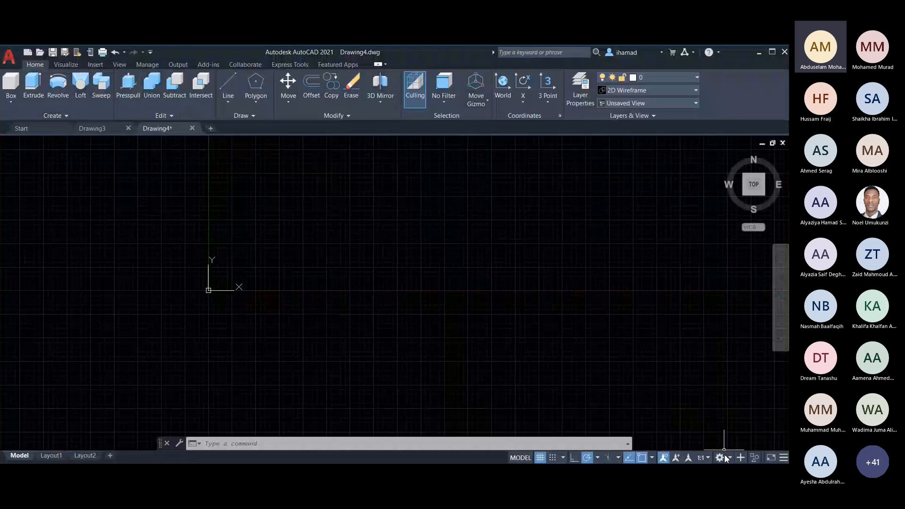
Set the workspace back to Drafting & Annotation for 2D drawing.
left_click(740, 399)
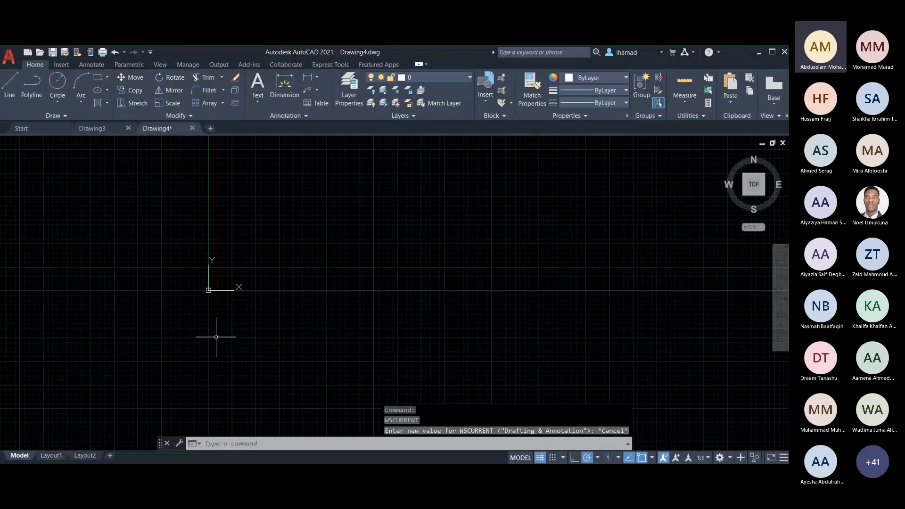
scroll(133, 330, "down", 2)
scroll(133, 331, "down", 2)
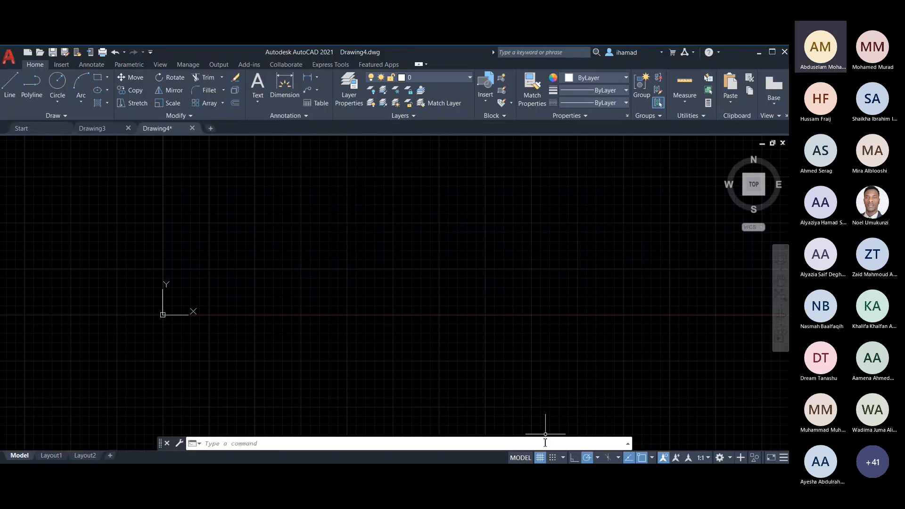
Toggle the grid display of the drawing area off and back on several times.
left_click(541, 458)
left_click(541, 458)
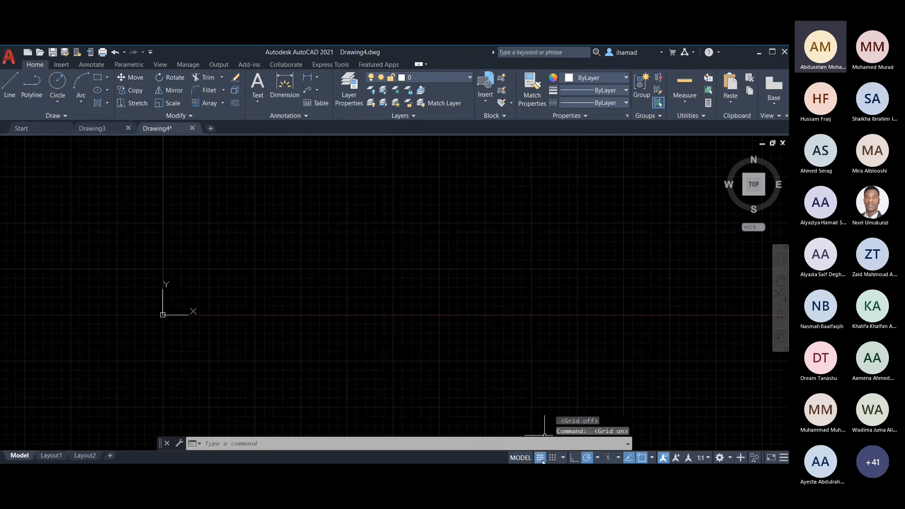
left_click(541, 458)
left_click(542, 458)
left_click(541, 458)
left_click(541, 458)
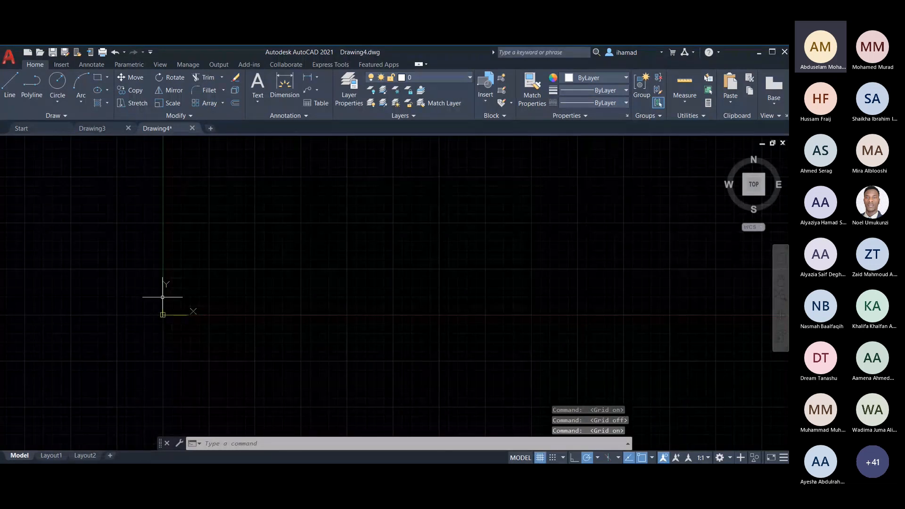
Turn the view to an isometric corner, to the left side and to the home view.
left_click(741, 180)
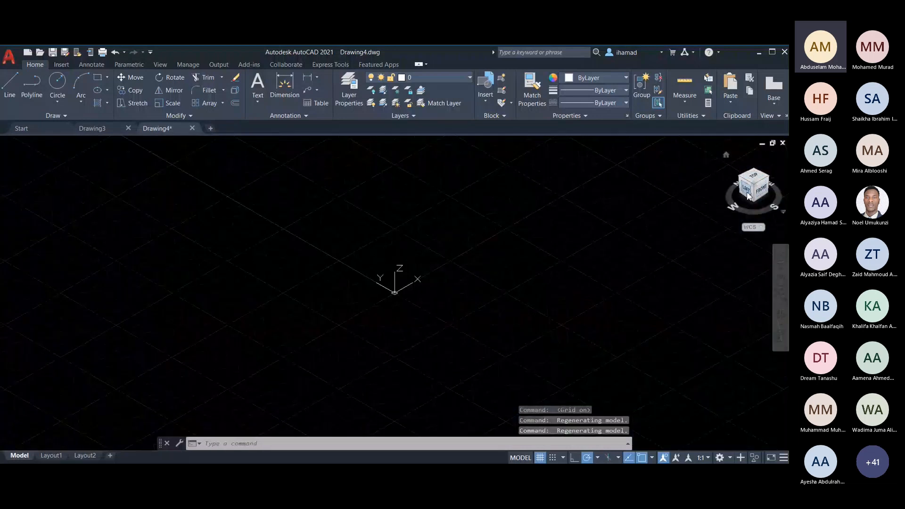
left_click(747, 191)
left_click(726, 155)
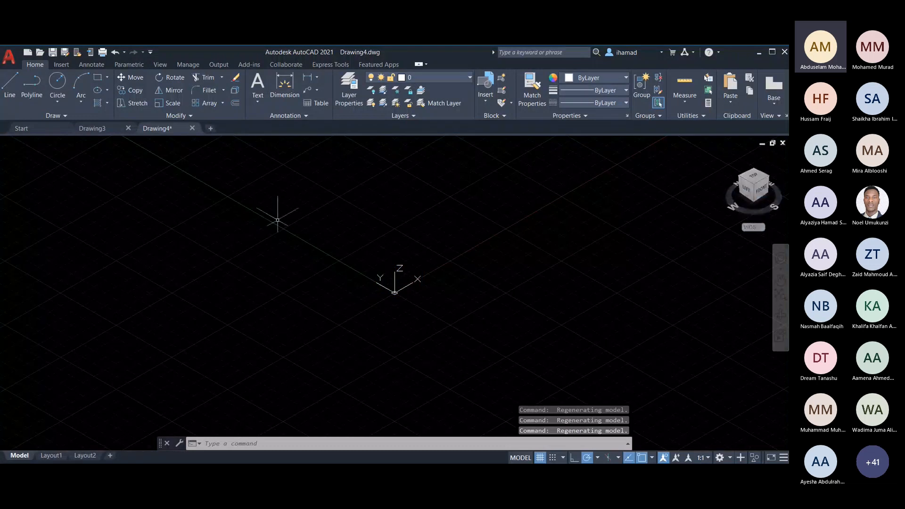
Undo the view rotations back to the top view of the XY plane.
key("ctrl+z")
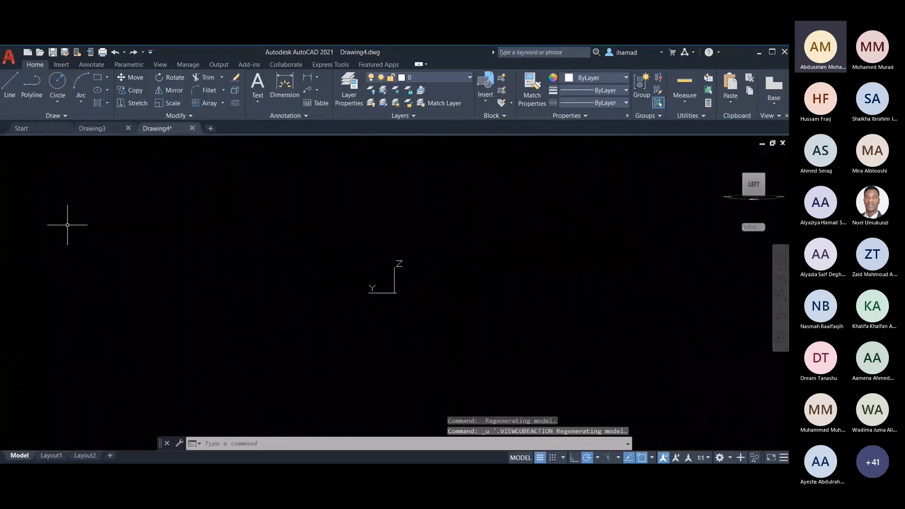
key("ctrl+z")
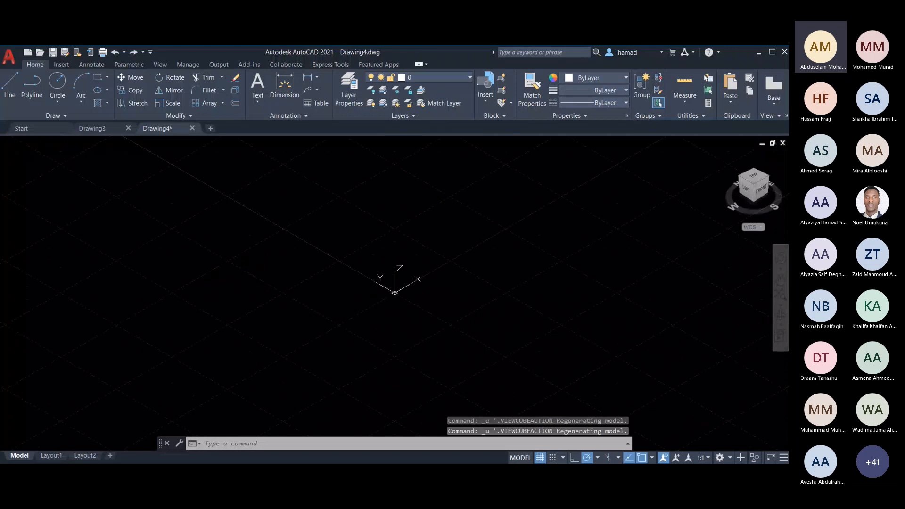
key("ctrl+z")
scroll(171, 311, "up", 2)
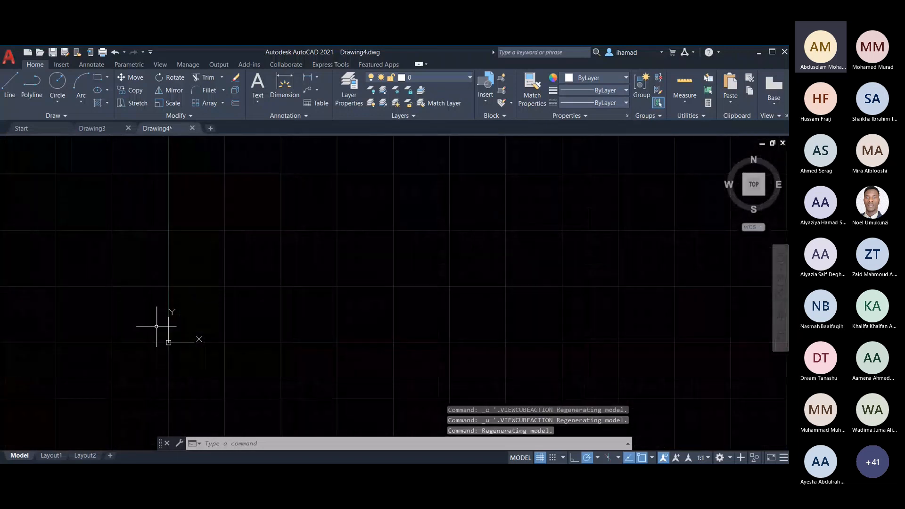
scroll(206, 350, "down", 2)
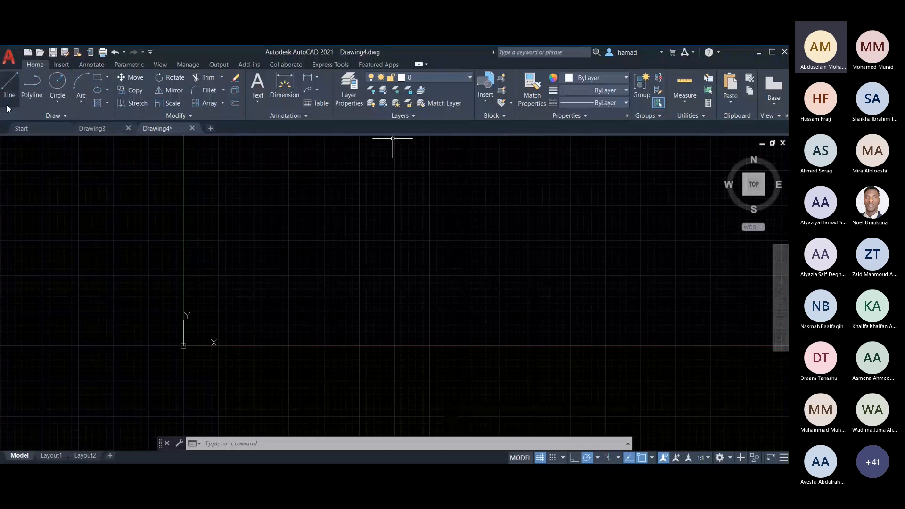
left_click(10, 86)
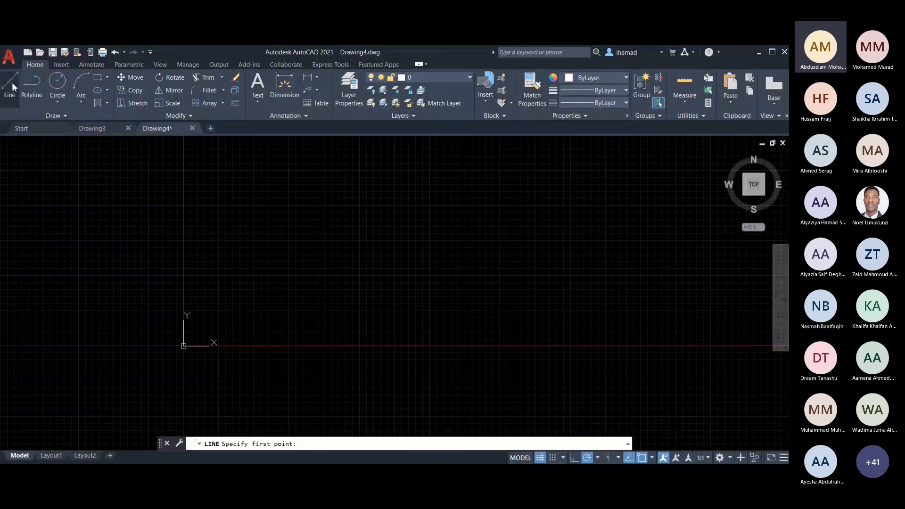
left_click(256, 214)
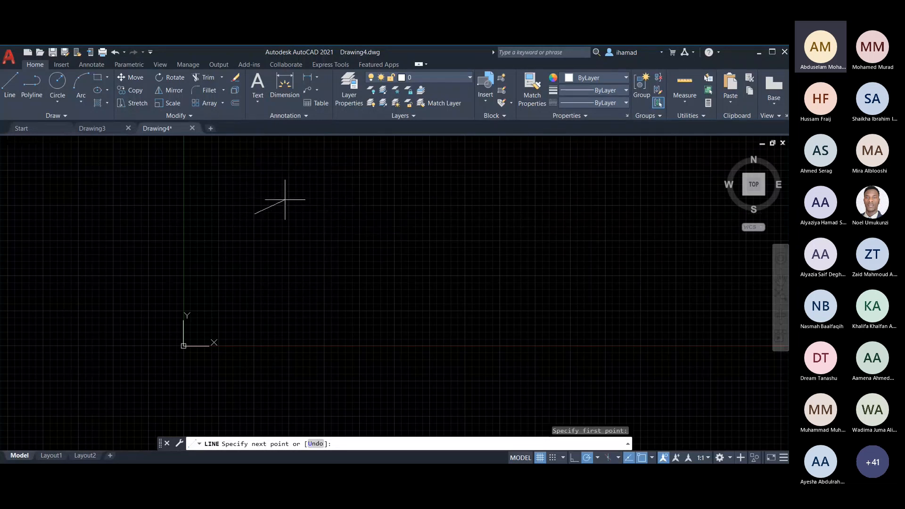
key("Escape")
left_click(9, 86)
left_click(355, 226)
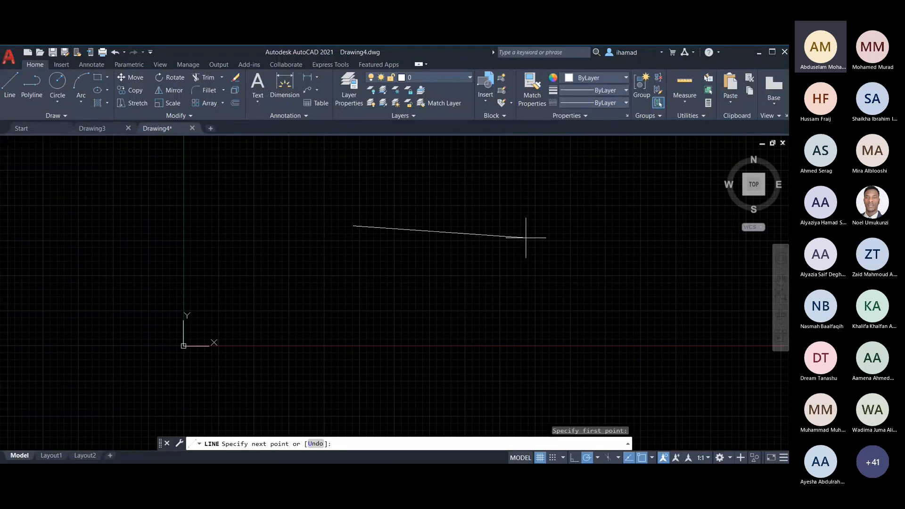
type("@100<70")
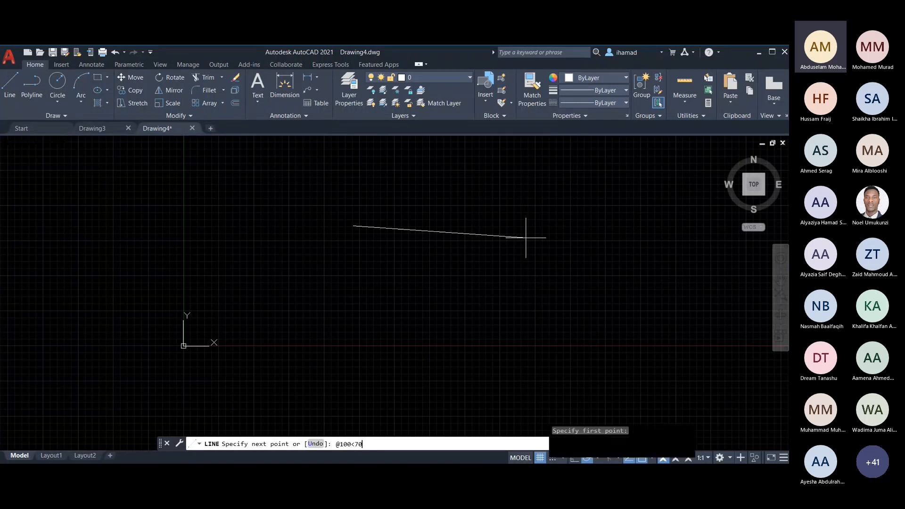
key("Return")
key("Escape")
scroll(352, 214, "up", 8)
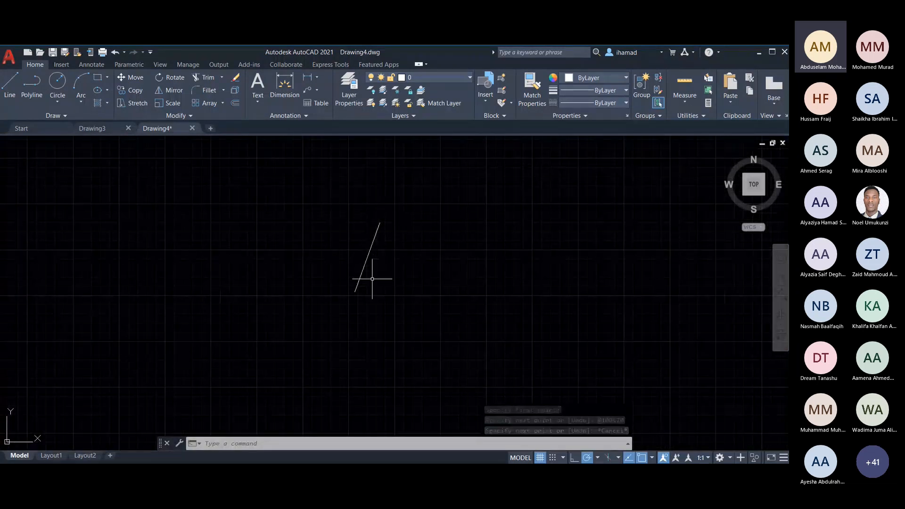
Delete the slanted line drawn at 70 degrees.
left_click(377, 232)
key("Delete")
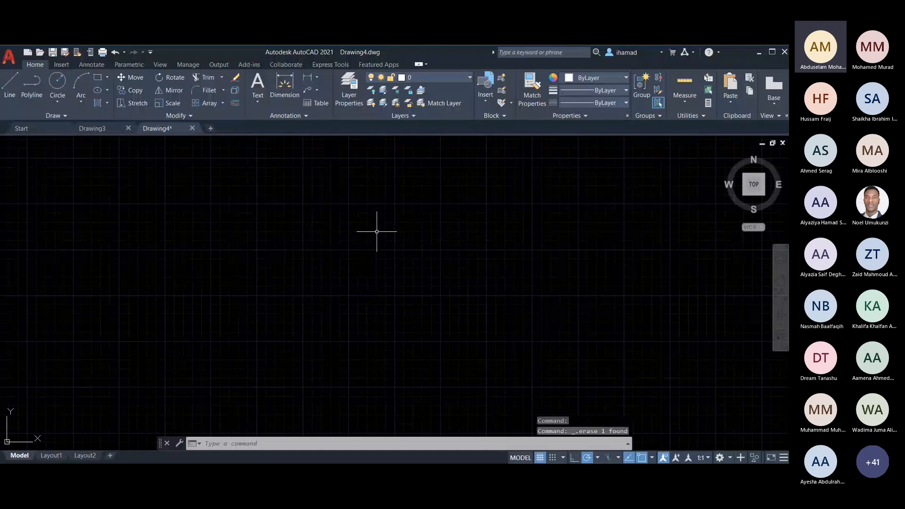
key("Escape")
key("Escape")
key("Escape")
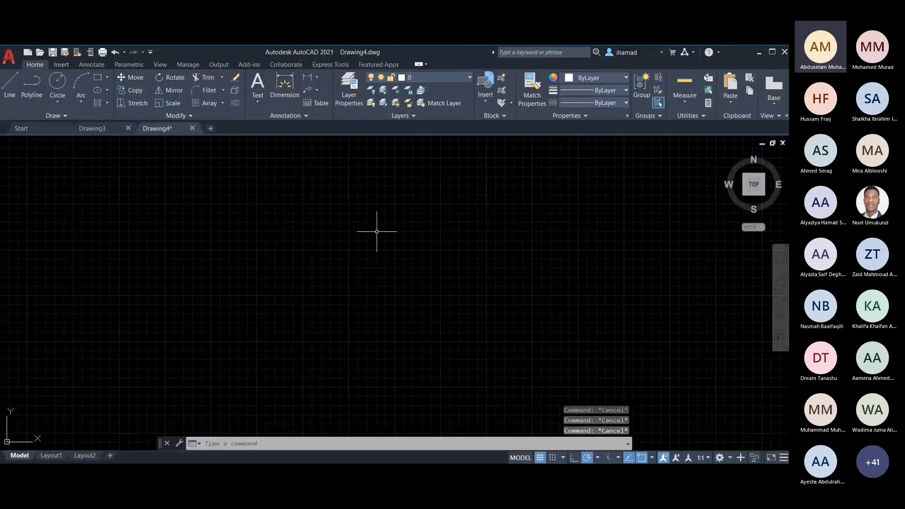
Draw a closed triangle with the Line command, using a long horizontal base and an apex above its left end.
type("l")
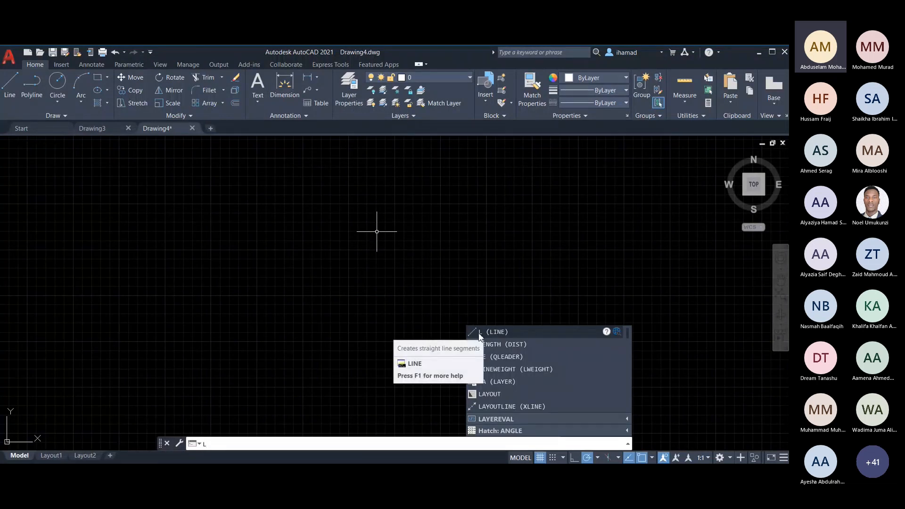
key("BackSpace")
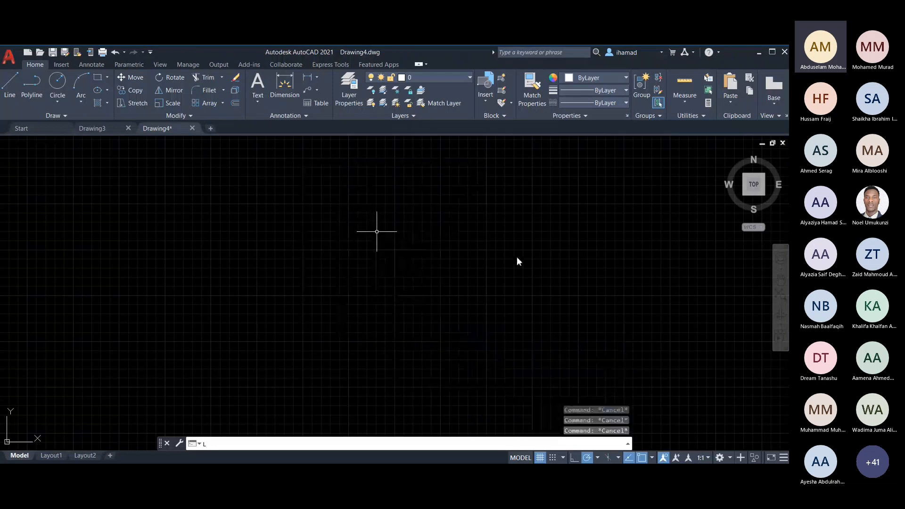
type("LIb")
key("BackSpace")
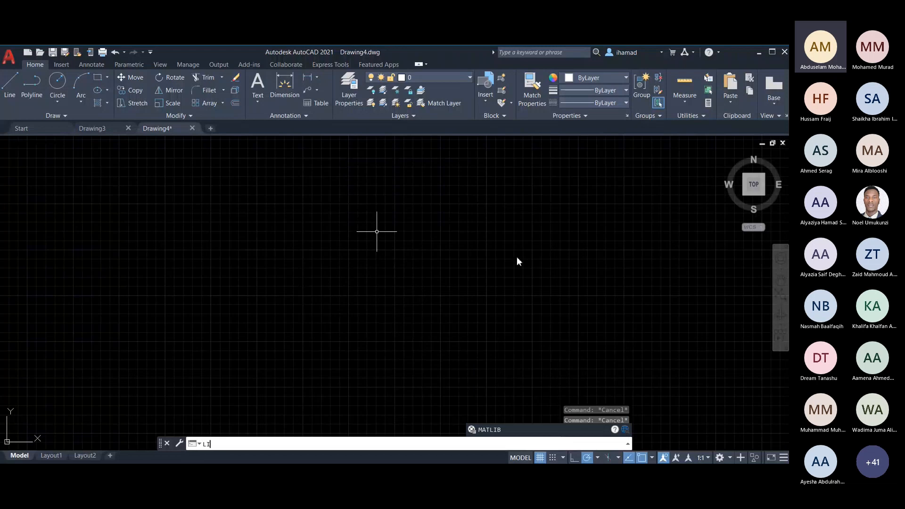
type("NE")
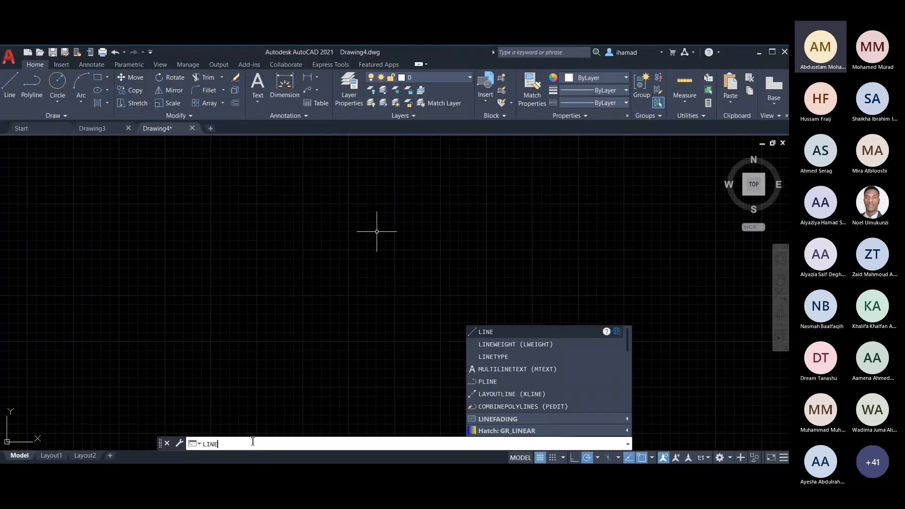
key("Return")
left_click(350, 267)
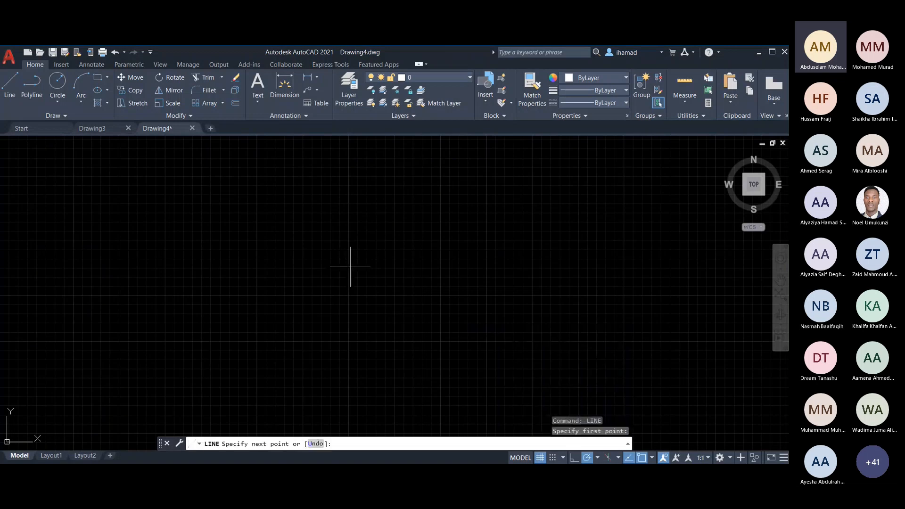
left_click(716, 267)
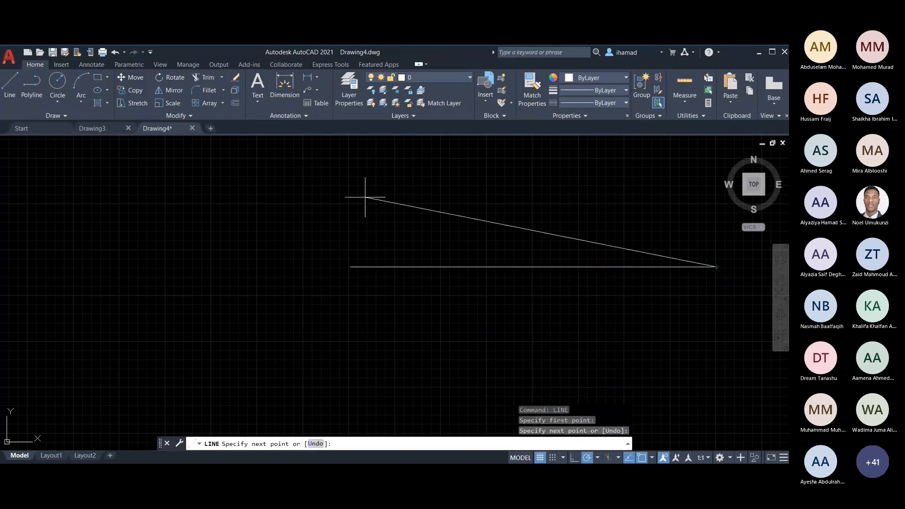
left_click(401, 169)
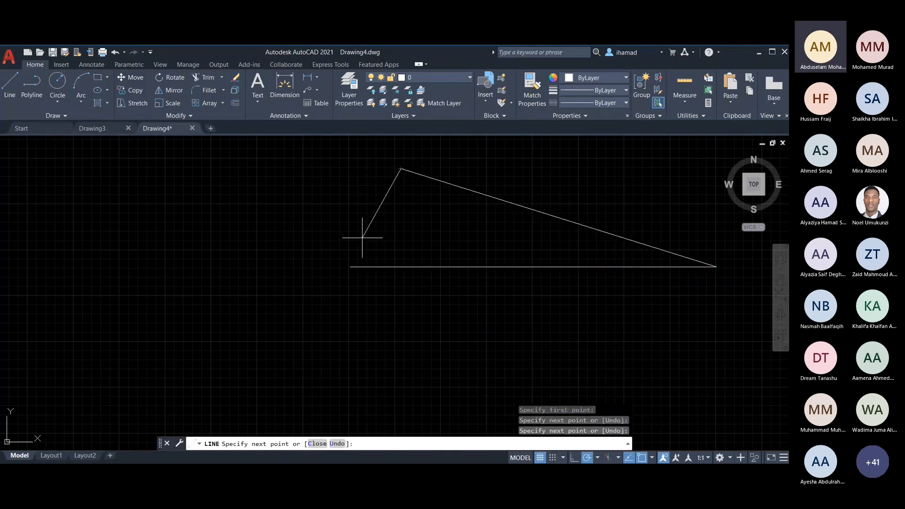
left_click(350, 267)
key("Escape")
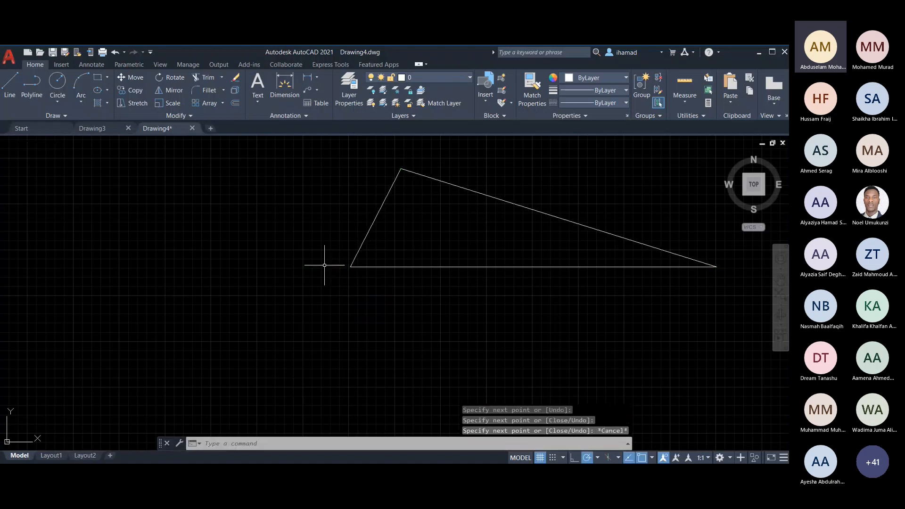
Undo the triangle to empty the drawing area.
scroll(305, 321, "down", 2)
scroll(315, 334, "up", 2)
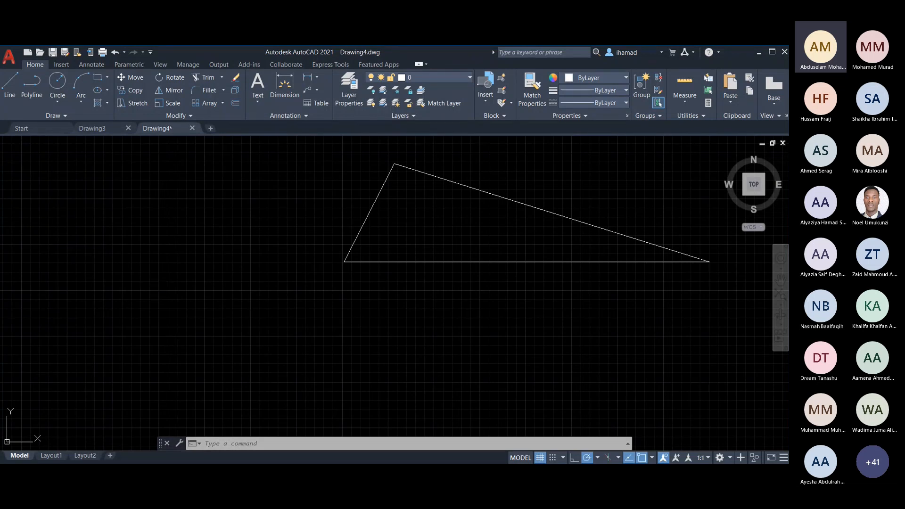
key("ctrl+z")
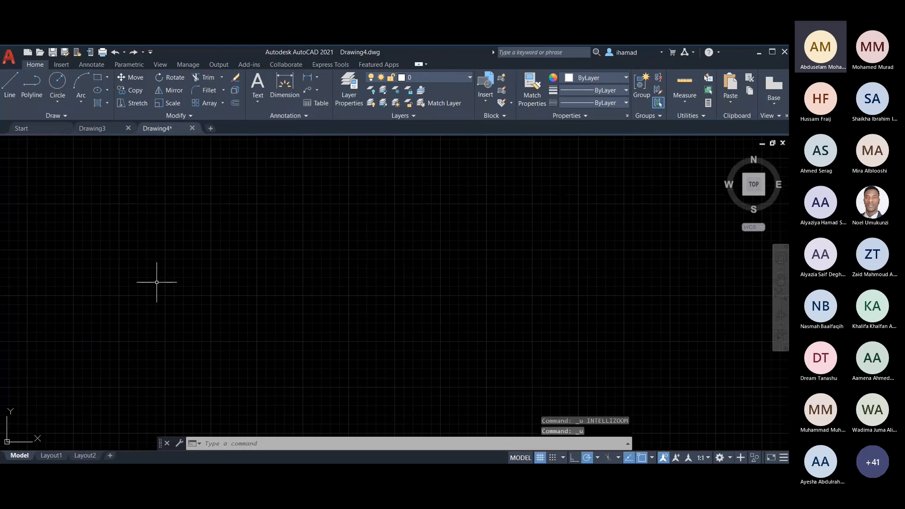
Draw a circle with a radius of about 76 and a larger second circle overlapping its right side.
left_click(59, 84)
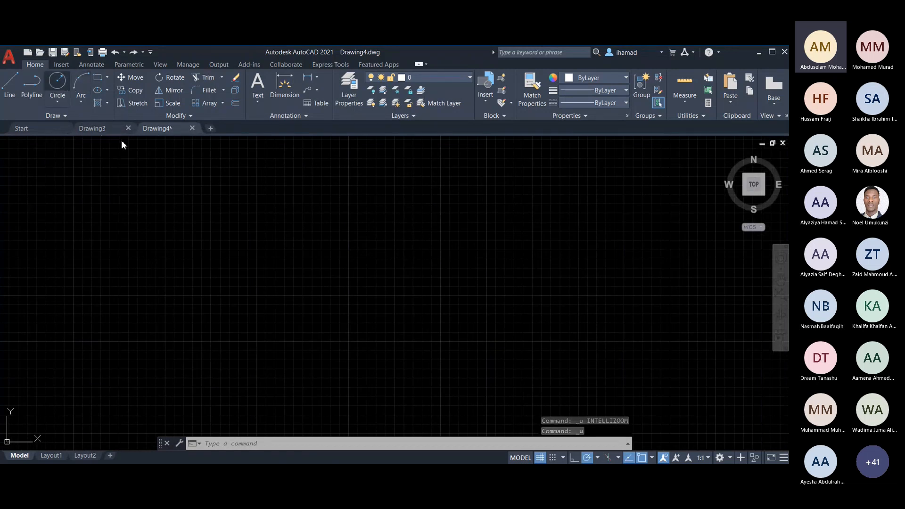
left_click(427, 271)
key("Escape")
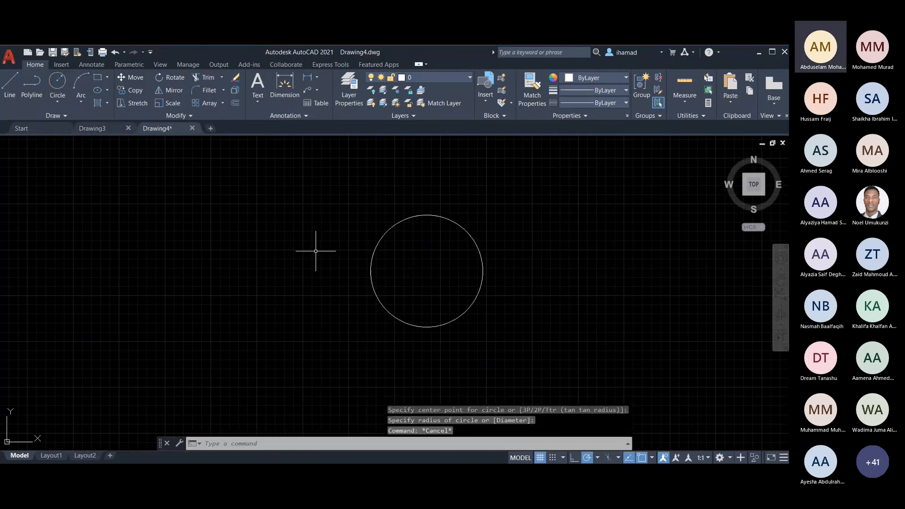
type("c")
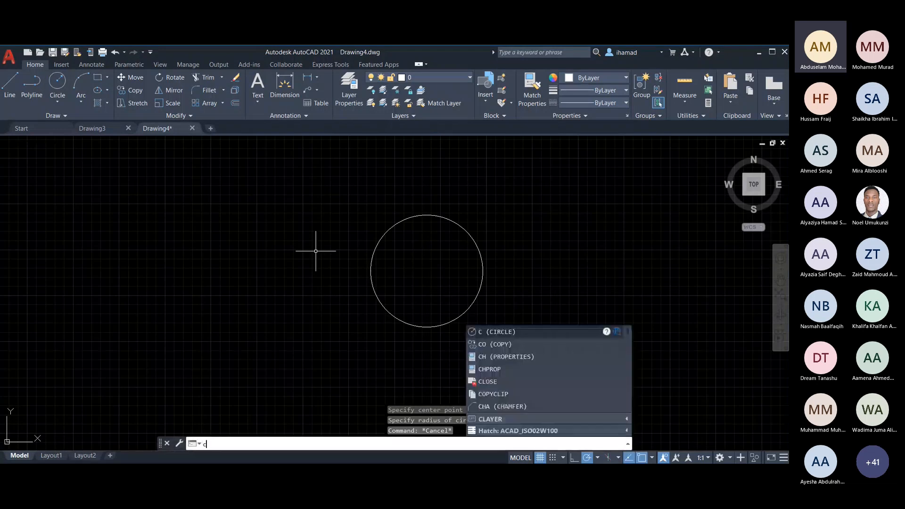
left_click(493, 332)
left_click(537, 261)
left_click(649, 236)
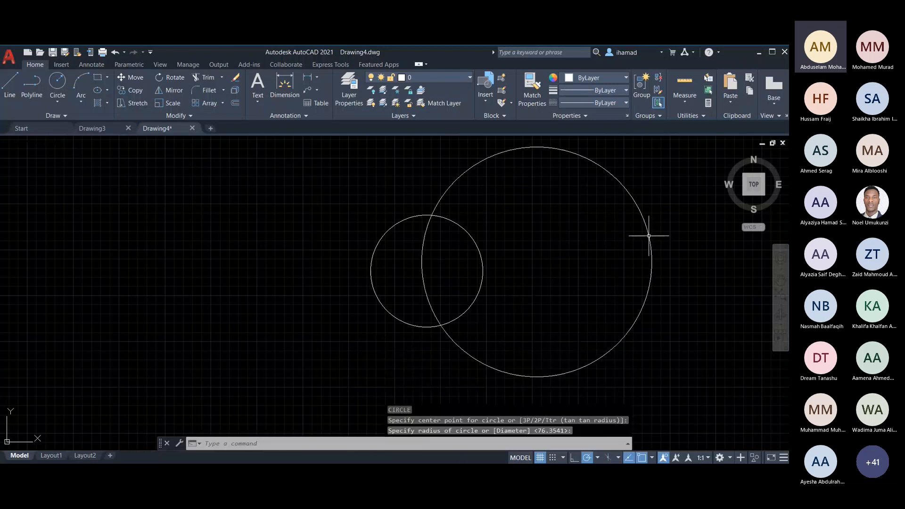
key("Escape")
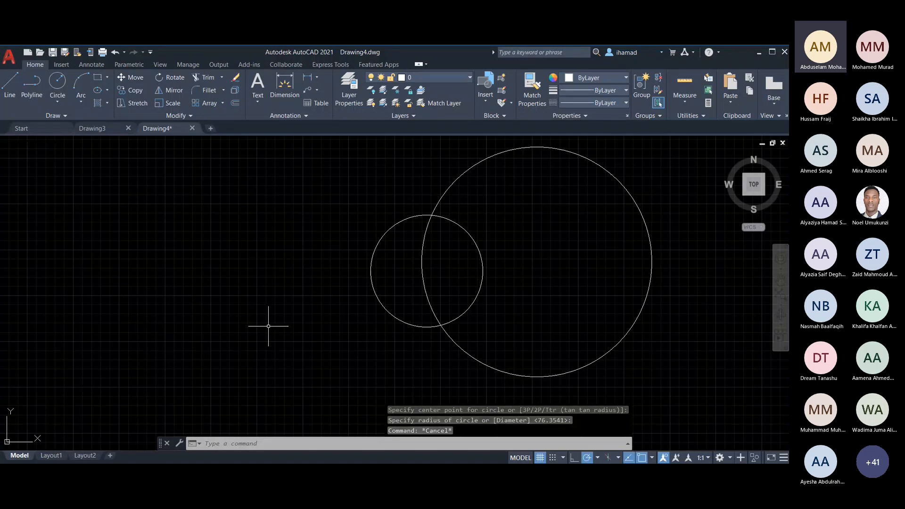
Trim the arcs of both circles inside their overlap, leaving a single joined outline.
scroll(268, 325, "down", 2)
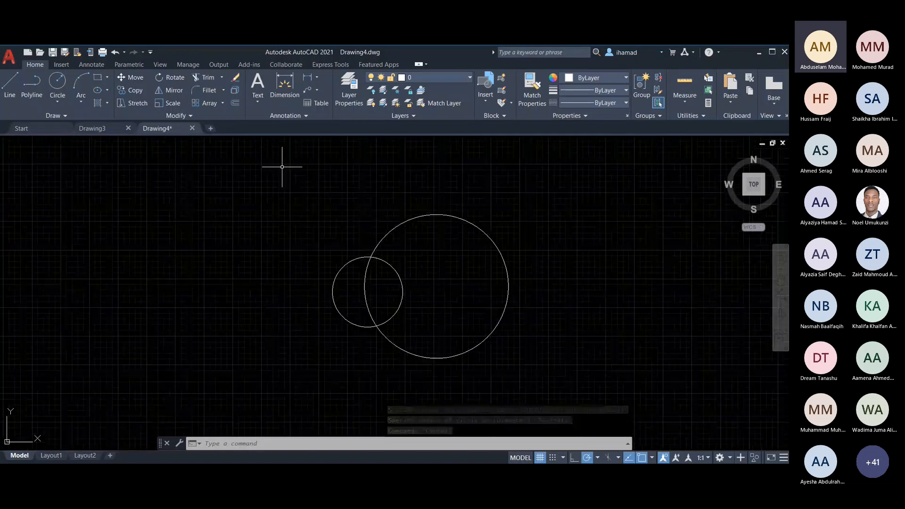
left_click(206, 77)
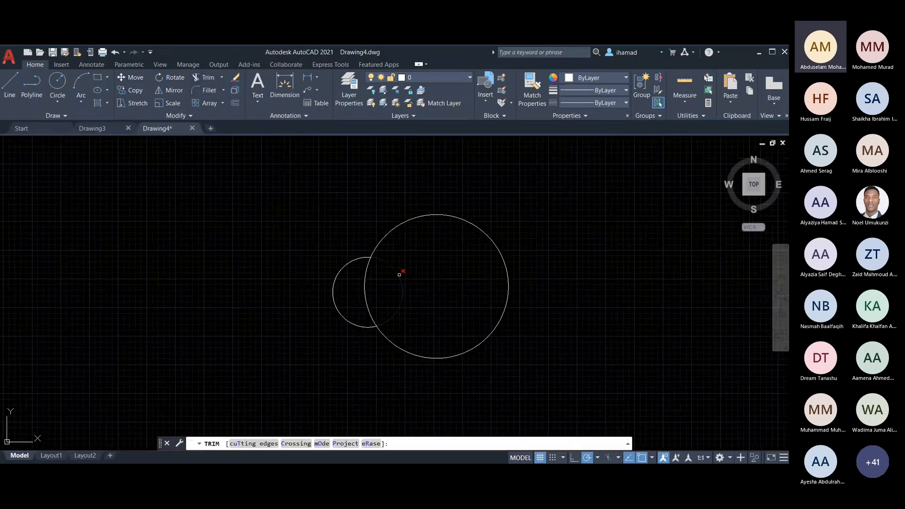
left_click(400, 273)
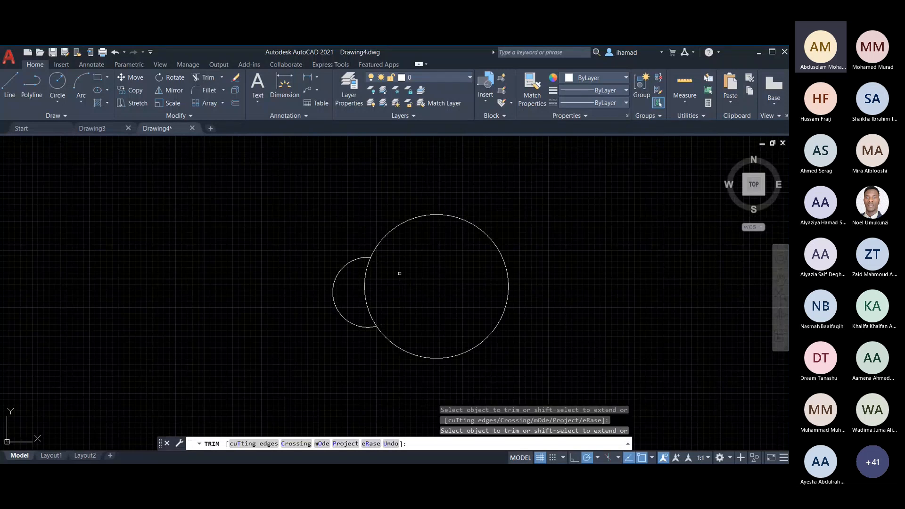
key("Escape")
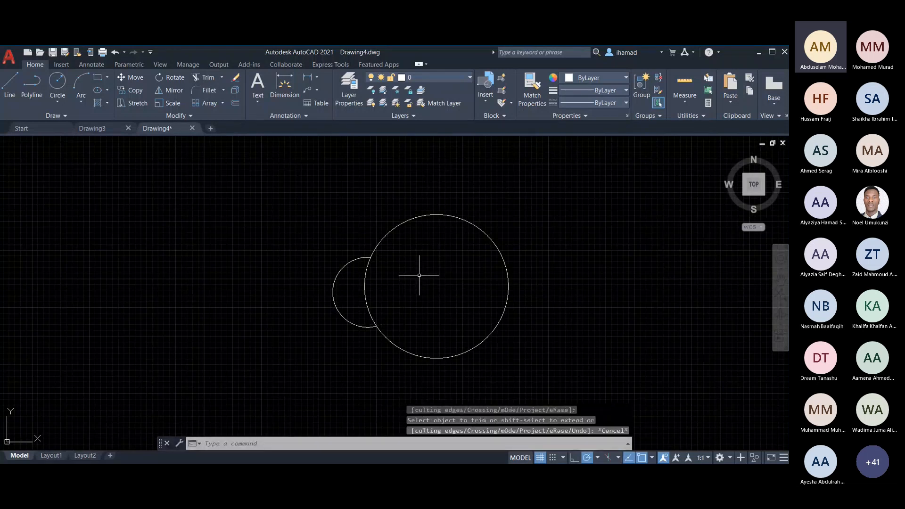
type("tr")
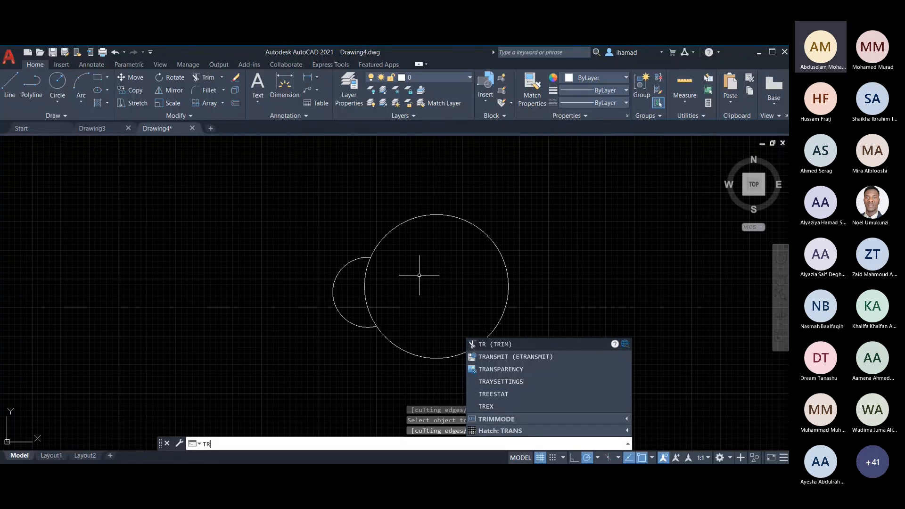
key("Return")
left_click(365, 278)
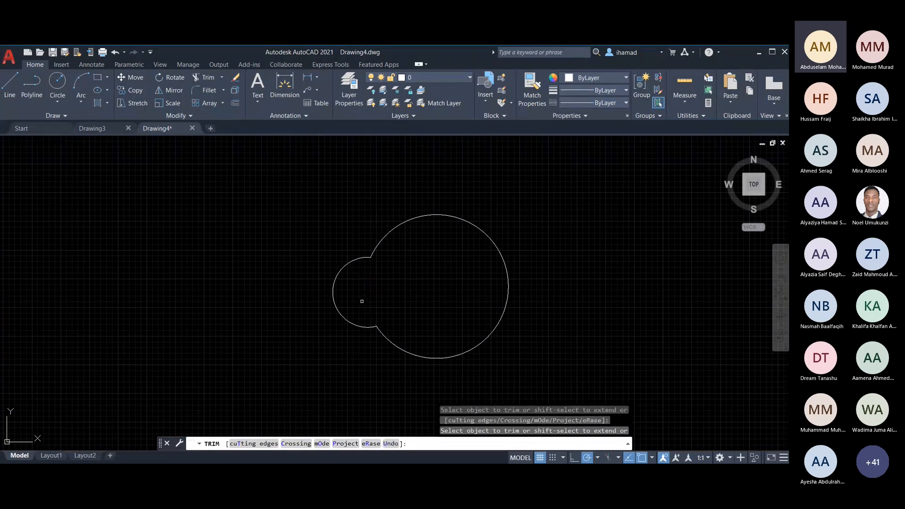
scroll(362, 301, "down", 2)
key("Escape")
Delete the outline formed by the two trimmed circles.
left_click_drag(362, 301, 360, 206)
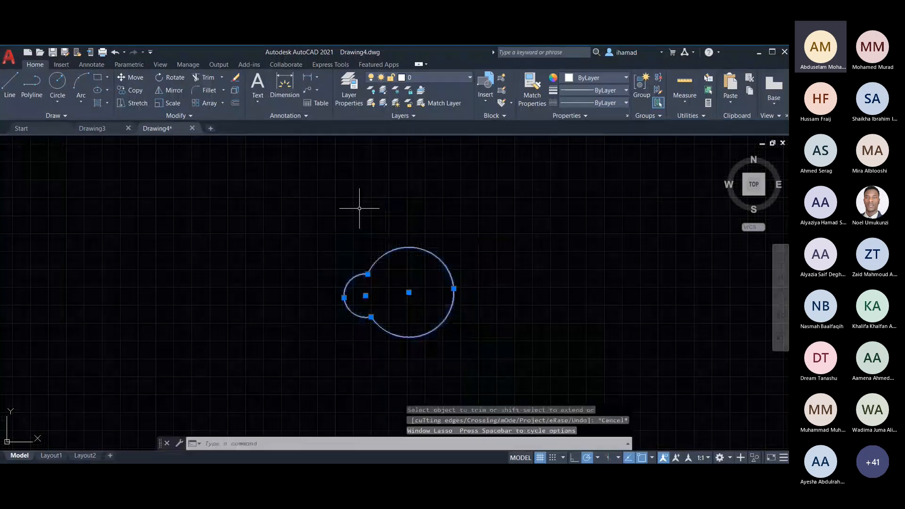
key("Delete")
scroll(241, 304, "up", 3)
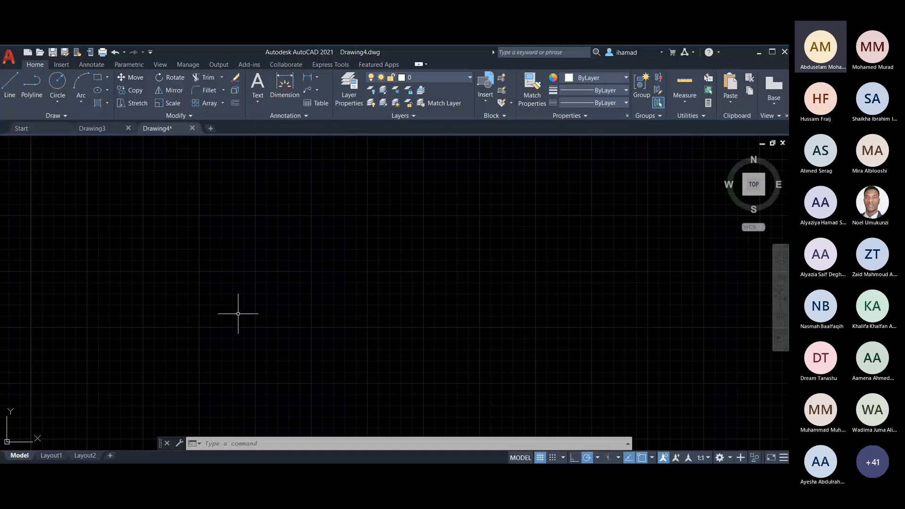
scroll(180, 331, "down", 2)
scroll(180, 331, "down", 2)
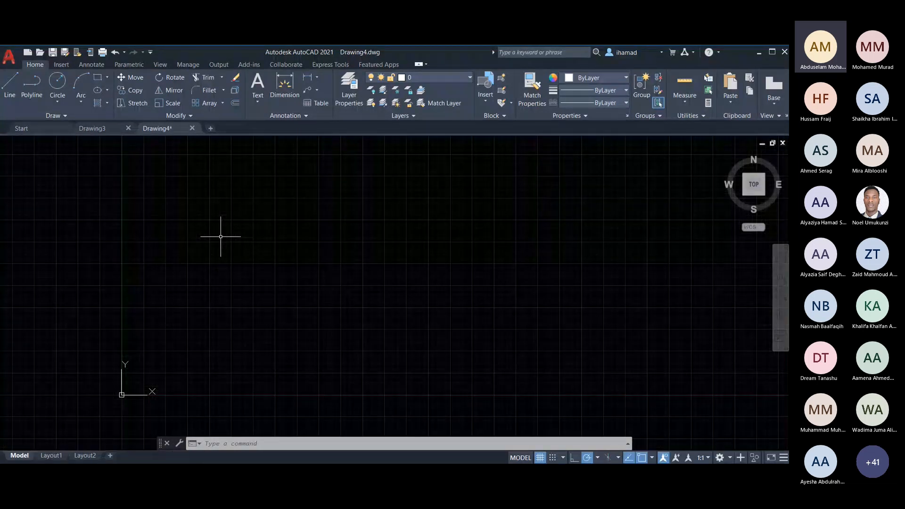
key("alt+Tab")
scroll(259, 313, "down", 2)
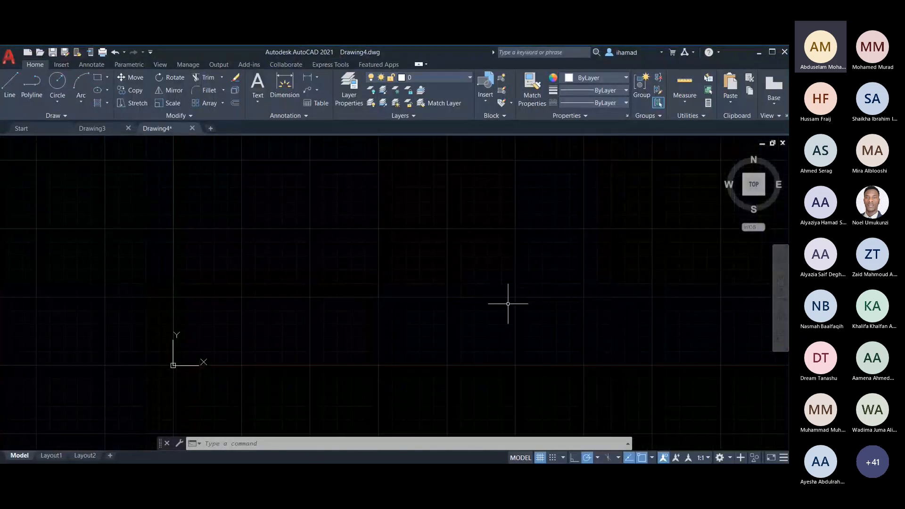
scroll(156, 297, "down", 2)
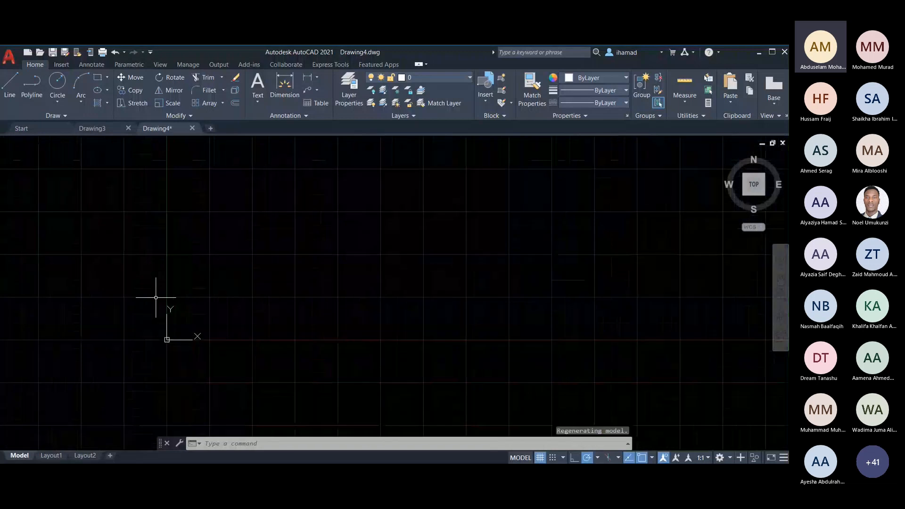
scroll(423, 236, "up", 1)
mouse_move(426, 227)
middle_mouse_down()
mouse_move(387, 346)
mouse_move(383, 328)
middle_mouse_up()
scroll(387, 347, "up", 2)
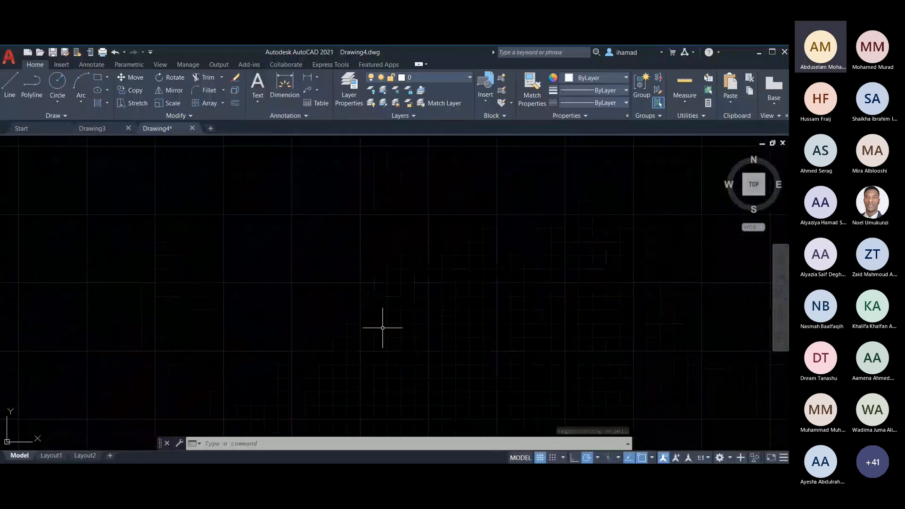
scroll(383, 328, "down", 2)
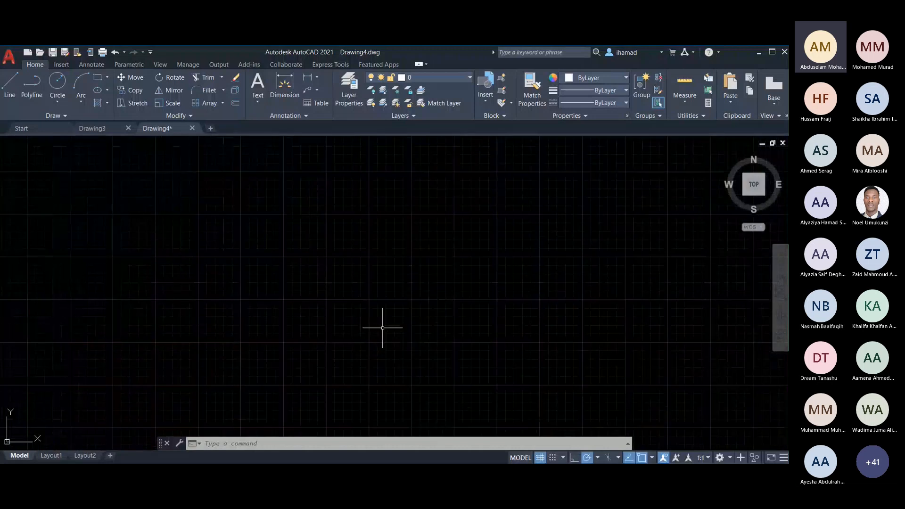
left_click(12, 86)
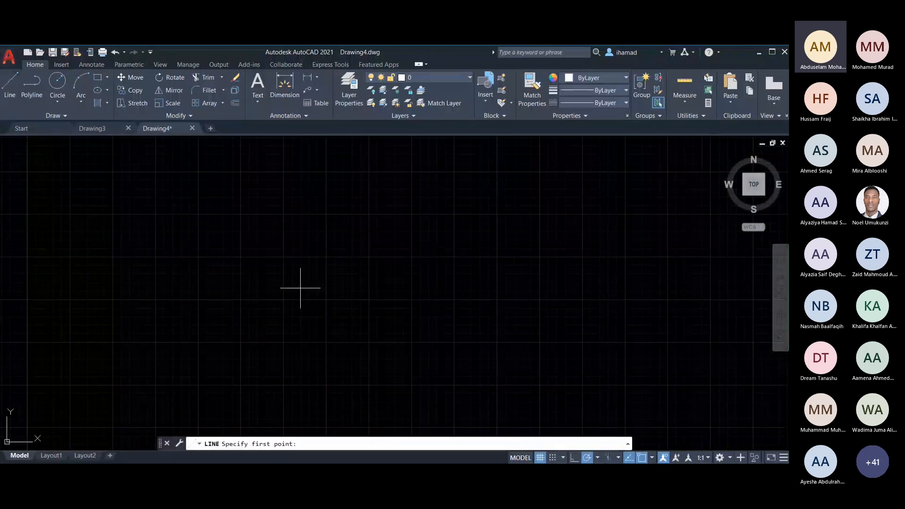
left_click(284, 259)
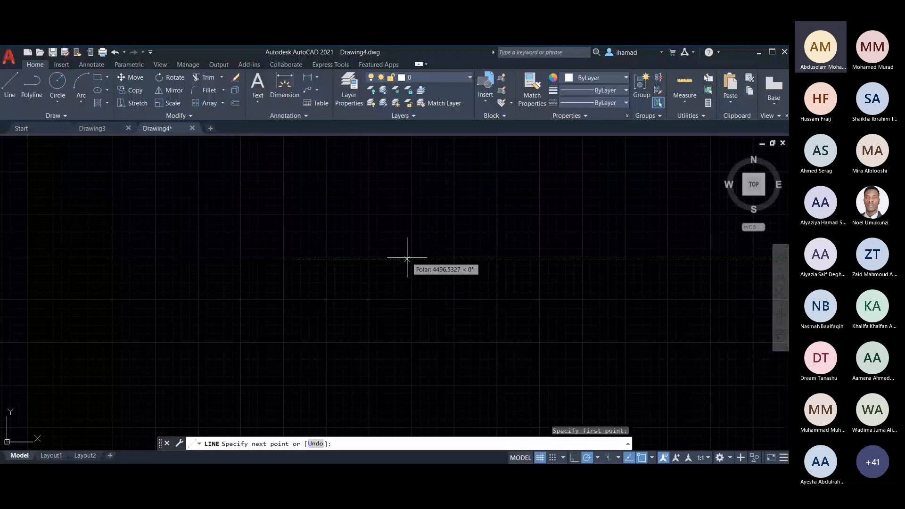
key("Escape")
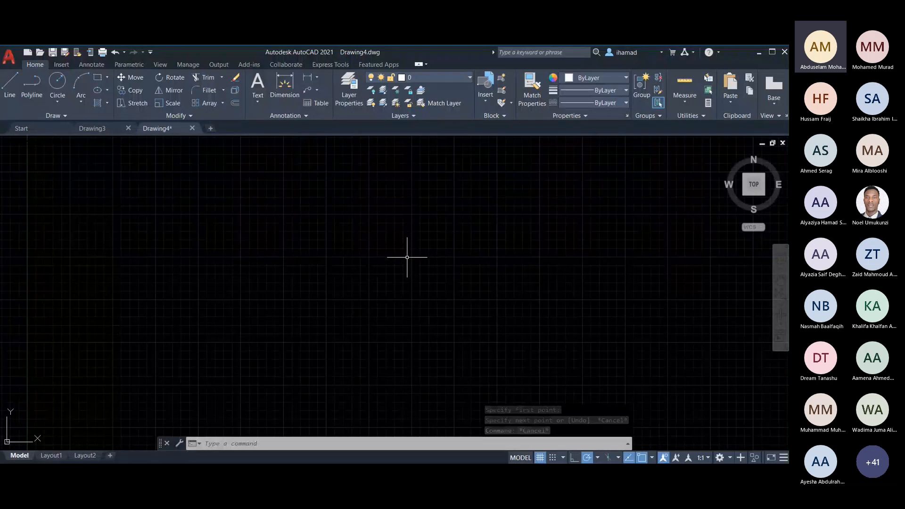
Set the drawing's insertion scale units to Millimeters.
type("units")
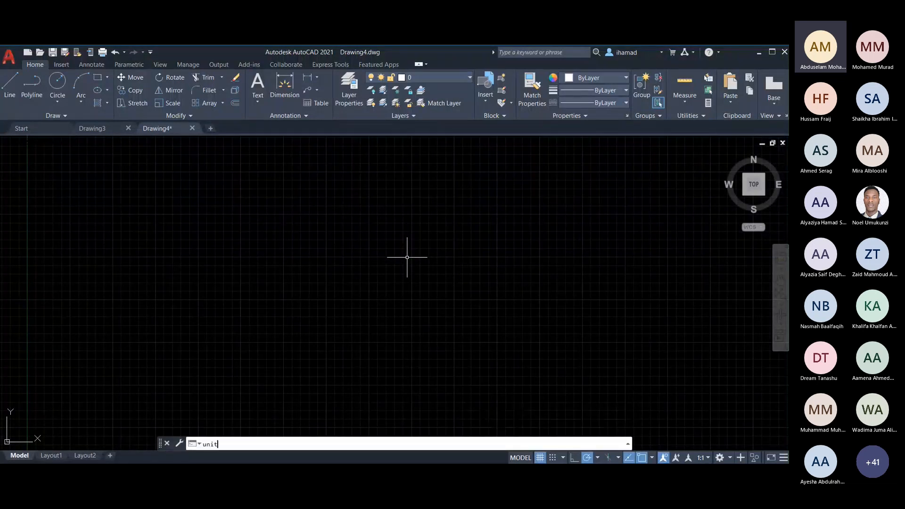
key("Return")
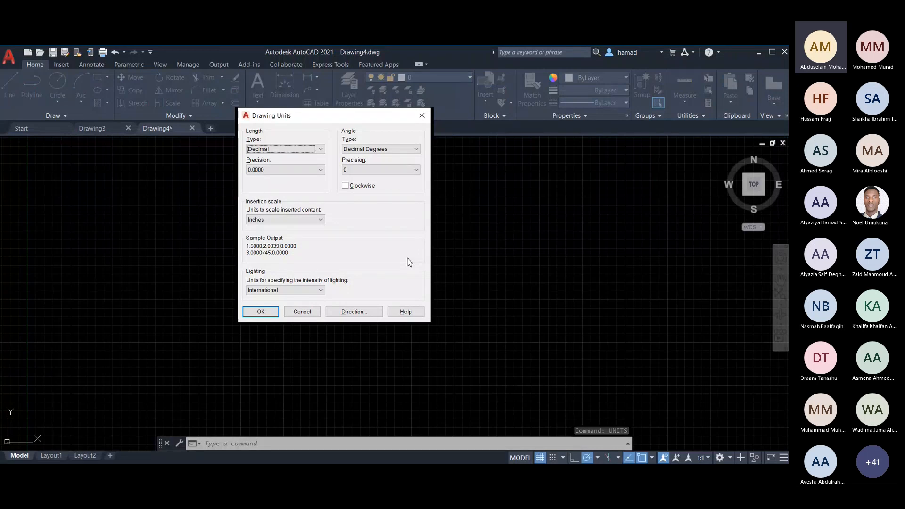
left_click(288, 219)
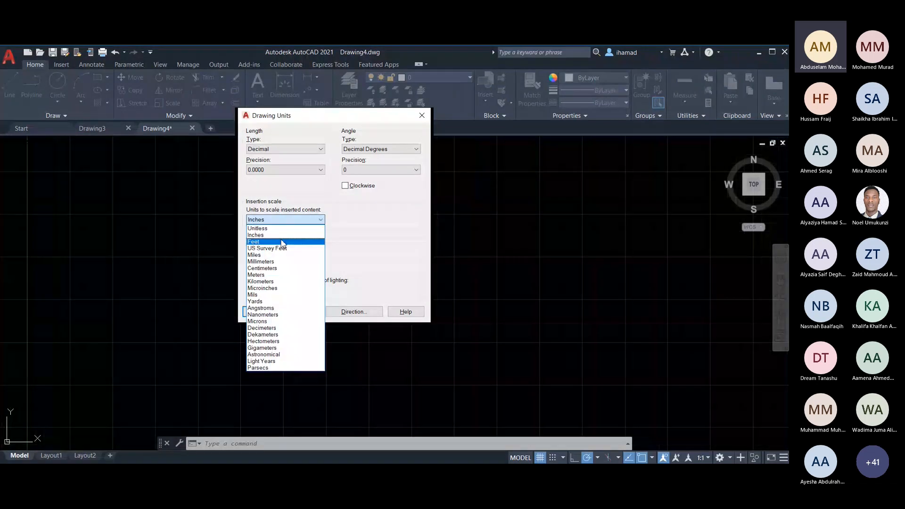
left_click(278, 261)
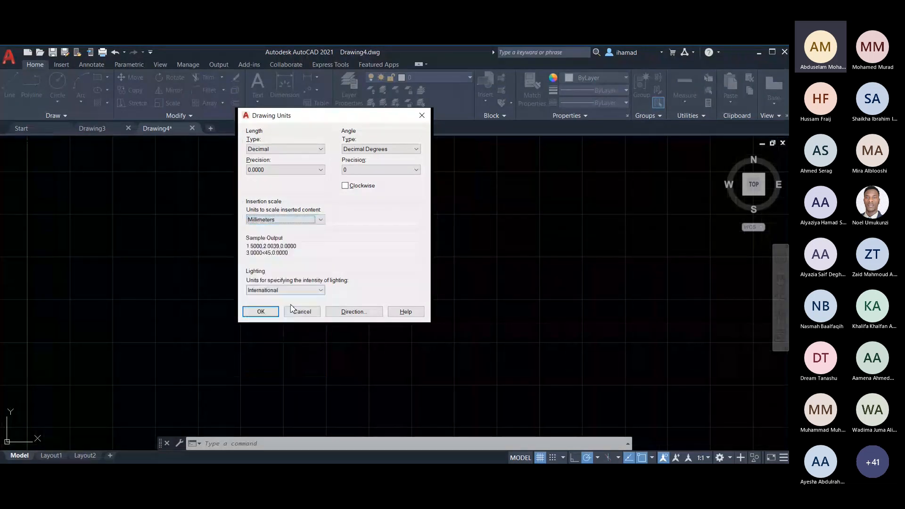
left_click(268, 314)
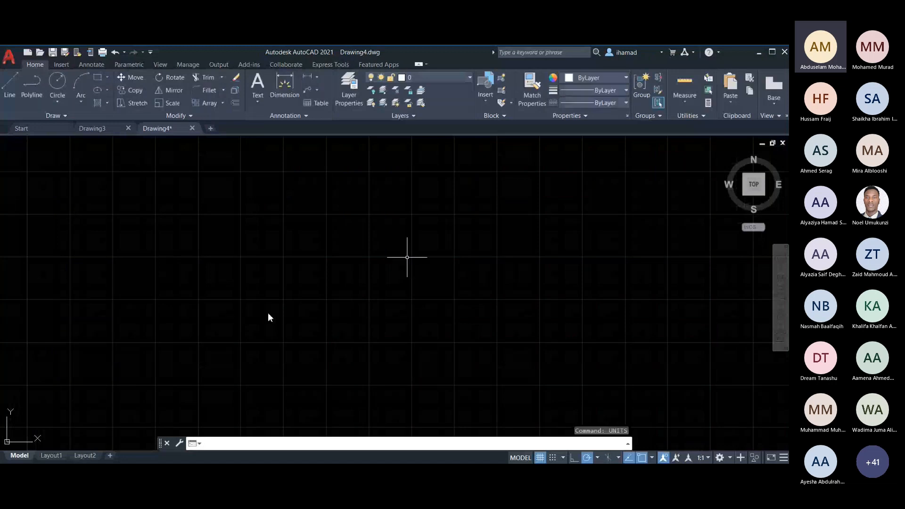
key("Escape")
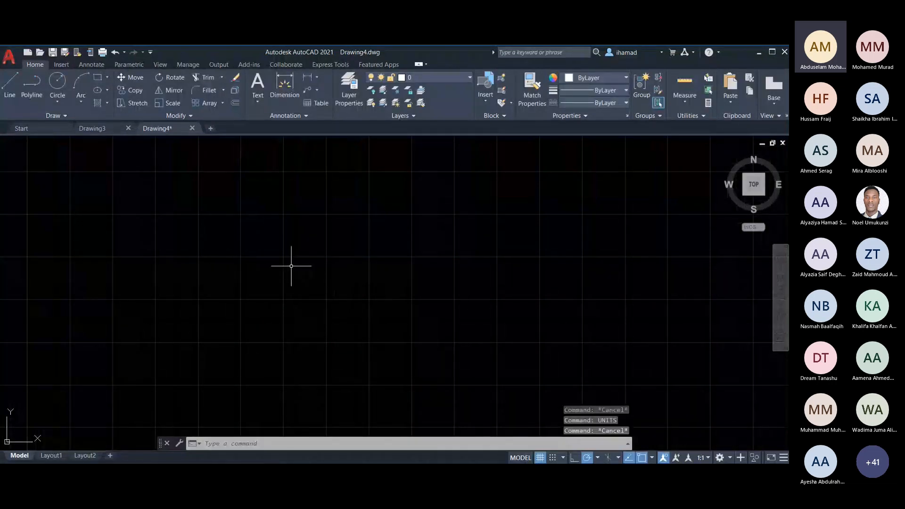
Draw a circle with a diameter of 36 mm in the empty drawing area.
type("c")
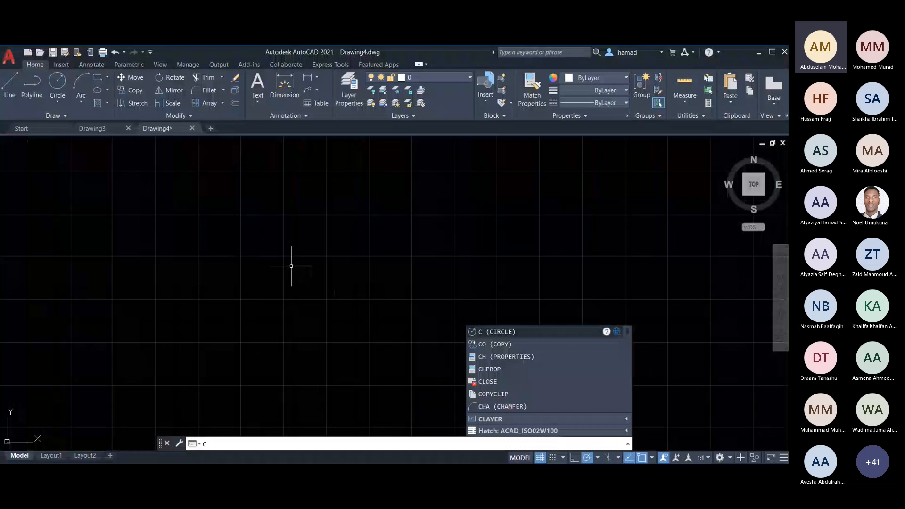
key("Return")
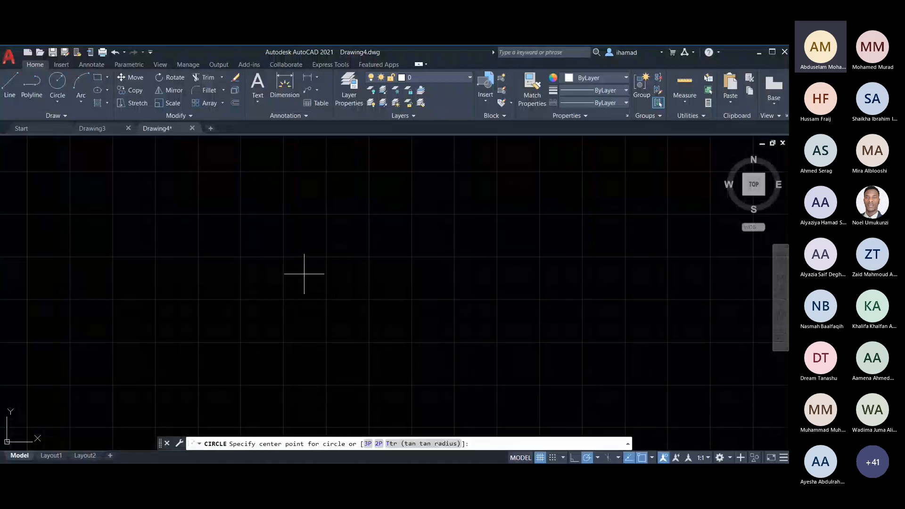
left_click(262, 252)
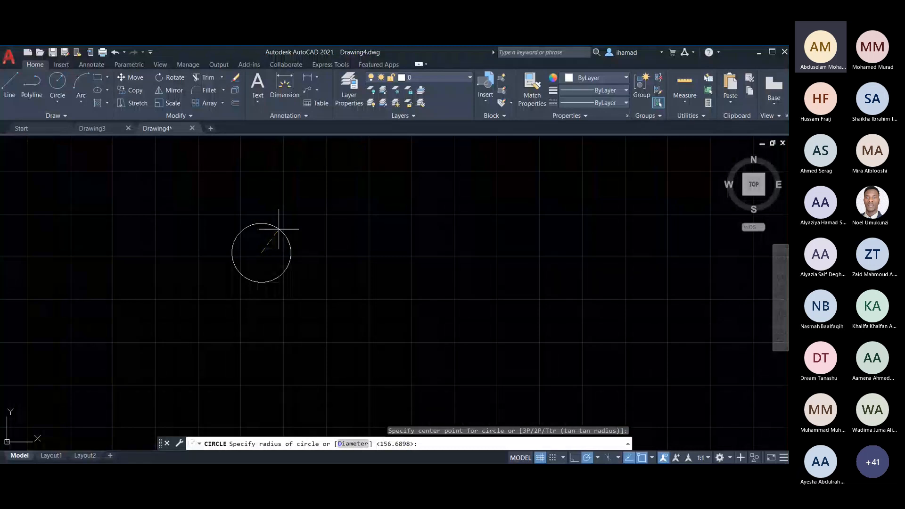
type("d")
key("Return")
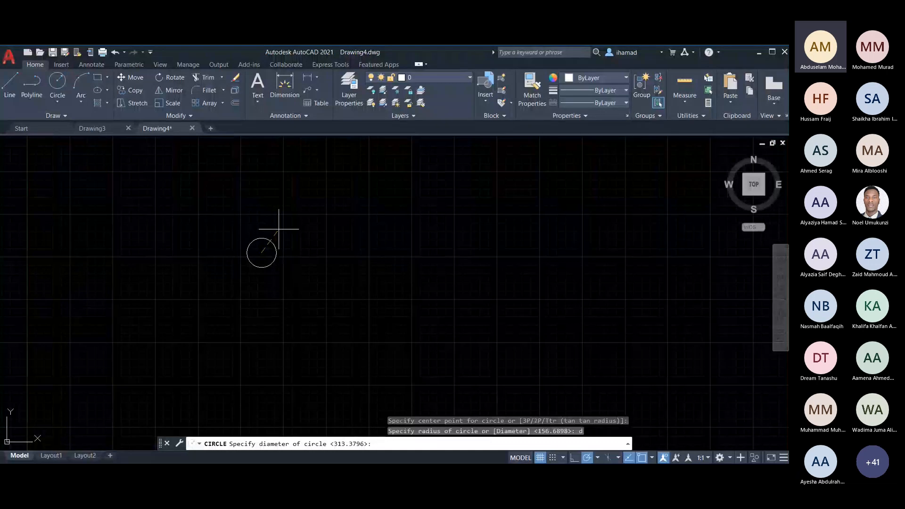
type("36")
key("Return")
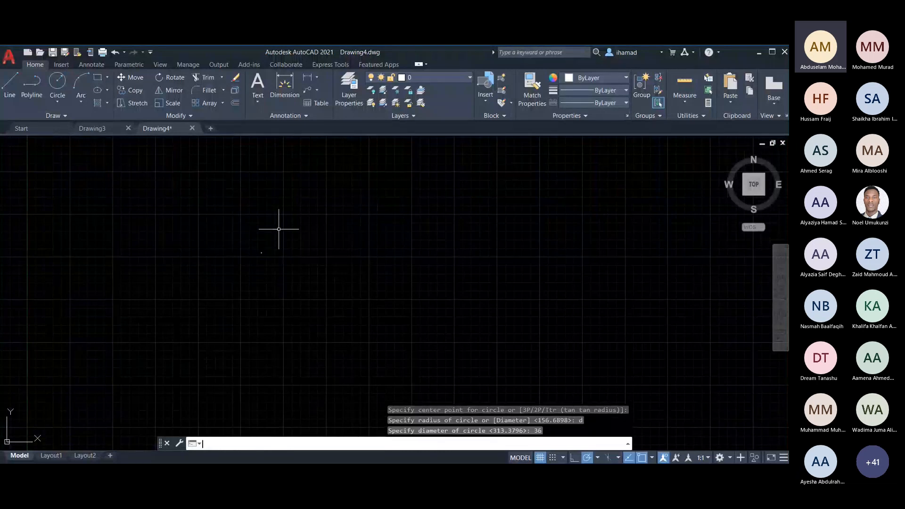
key("Escape")
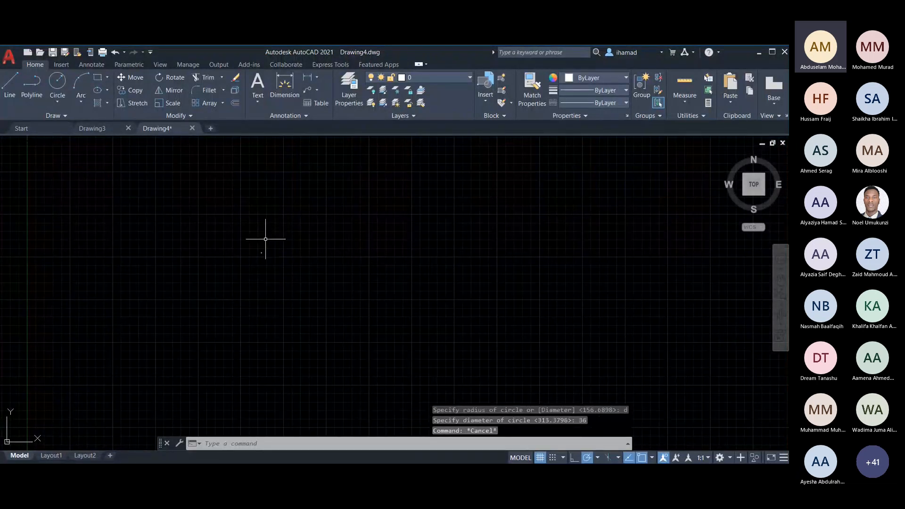
Draw a 100 mm horizontal line from the circle's center toward the right.
type("z")
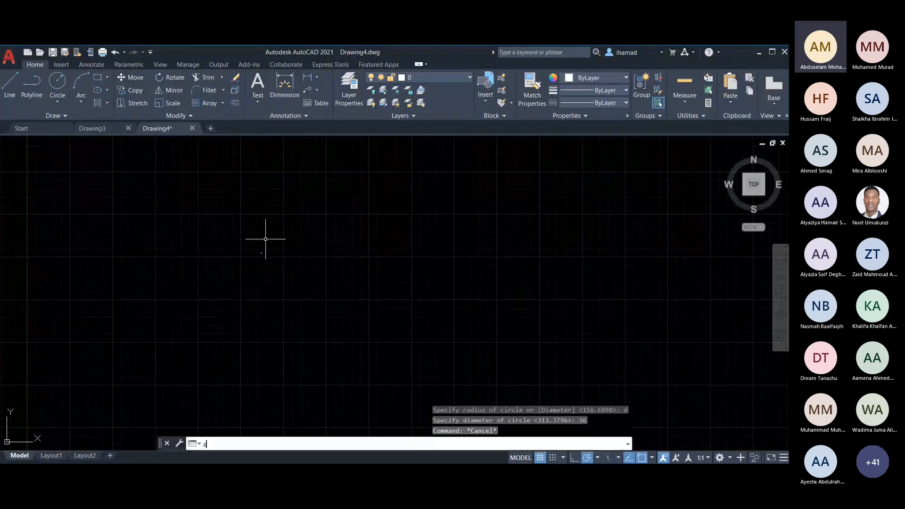
key("Return")
type("e")
key("Return")
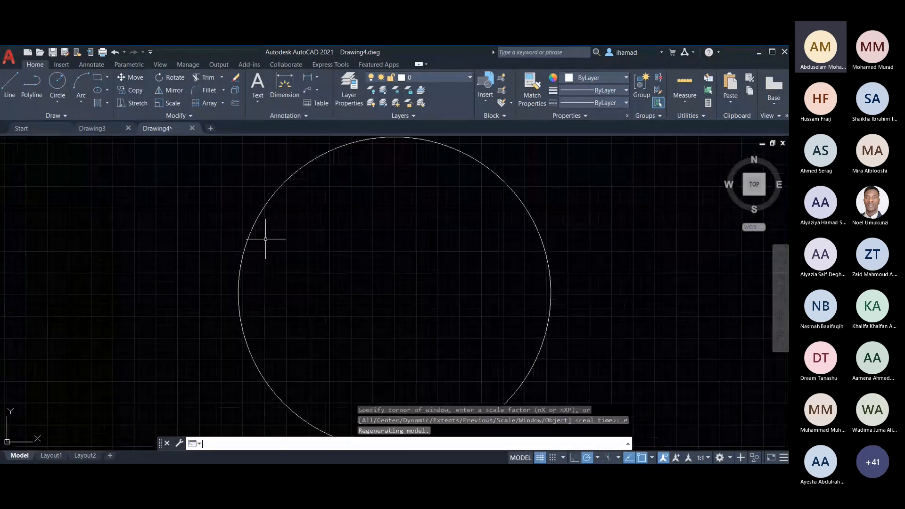
scroll(231, 246, "down", 4)
key("Escape")
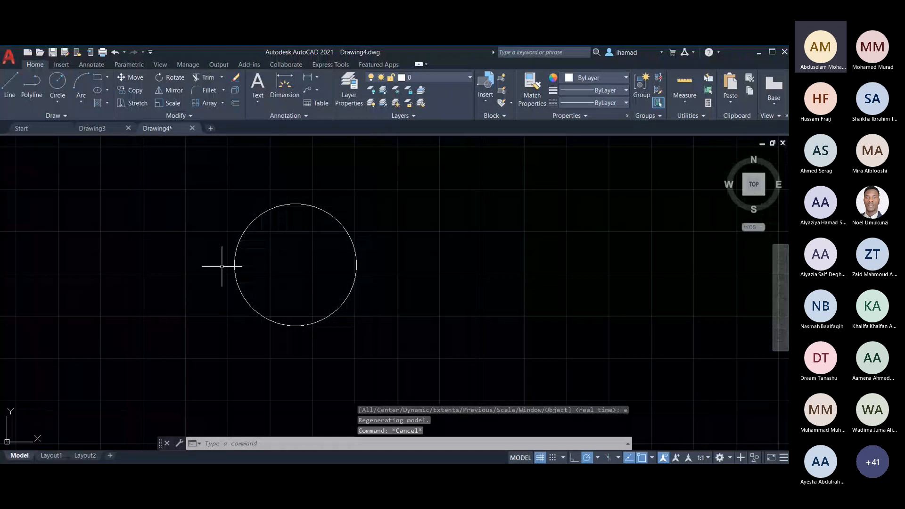
scroll(222, 266, "down", 1)
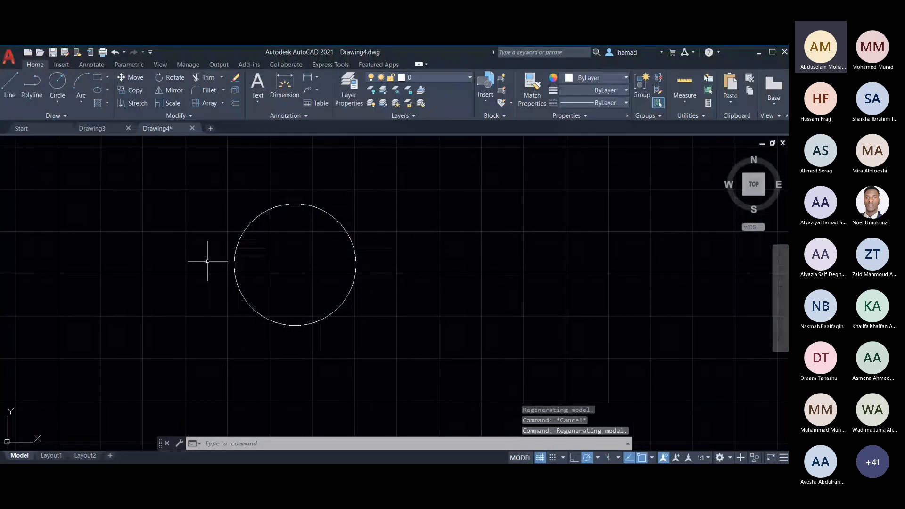
scroll(208, 261, "down", 2)
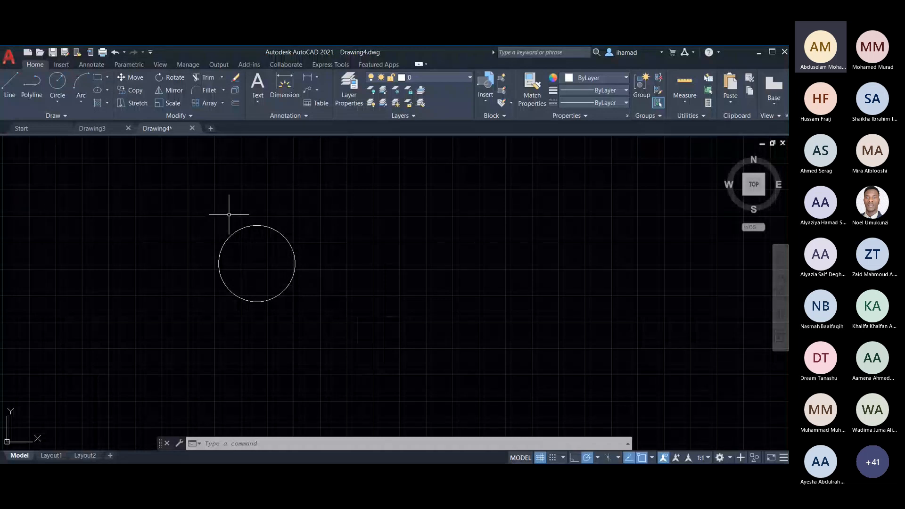
type("l")
key("Return")
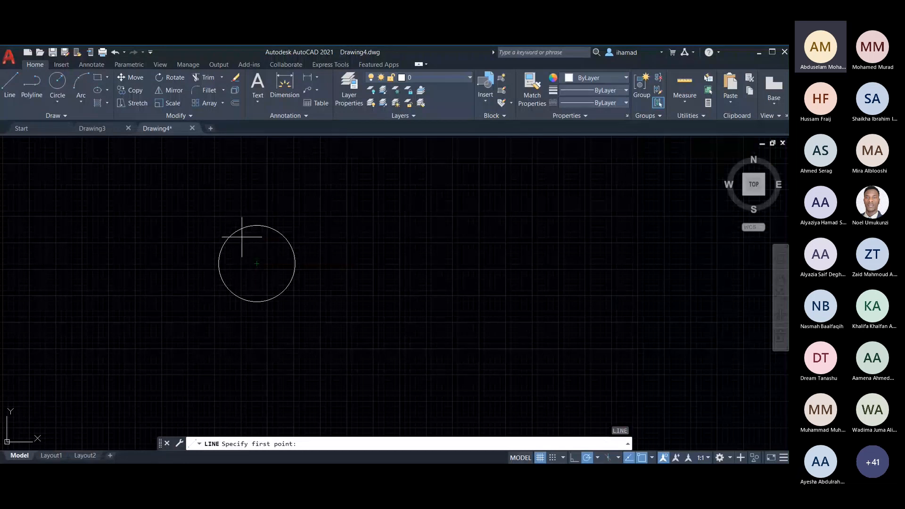
left_click(256, 263)
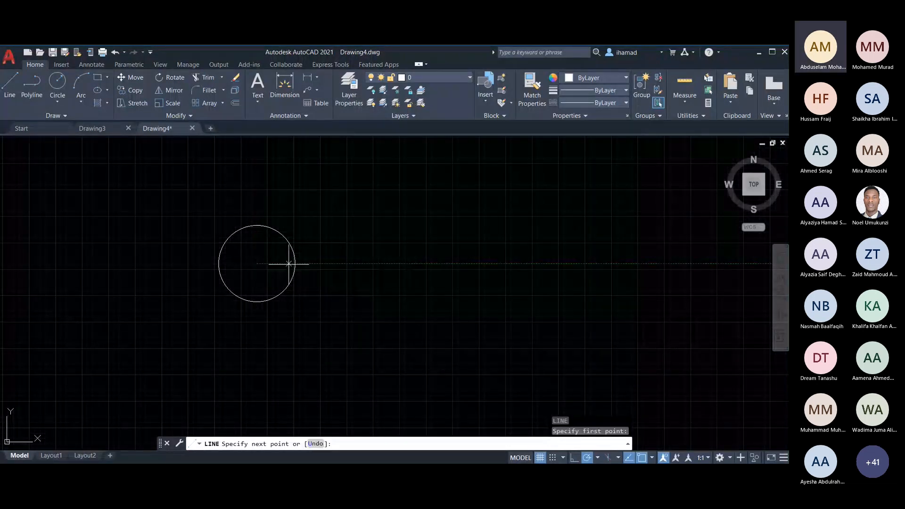
type("100")
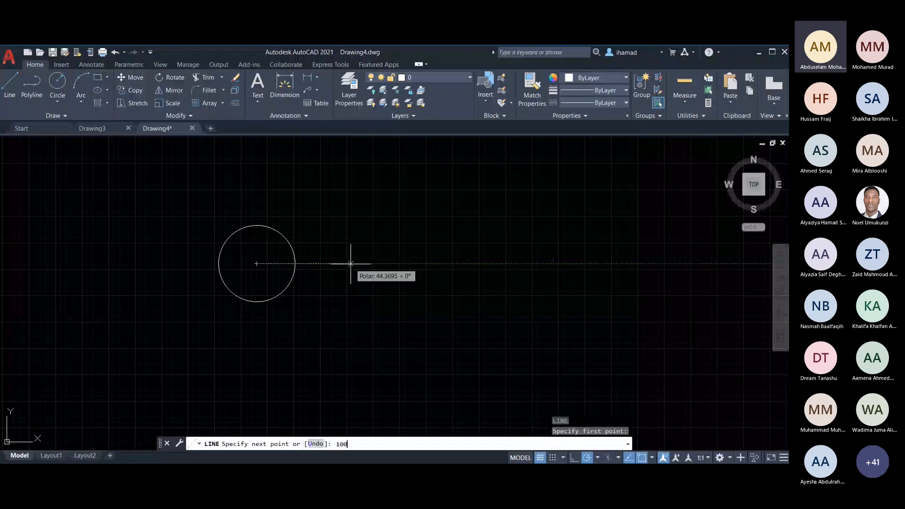
key("Return")
key("Escape")
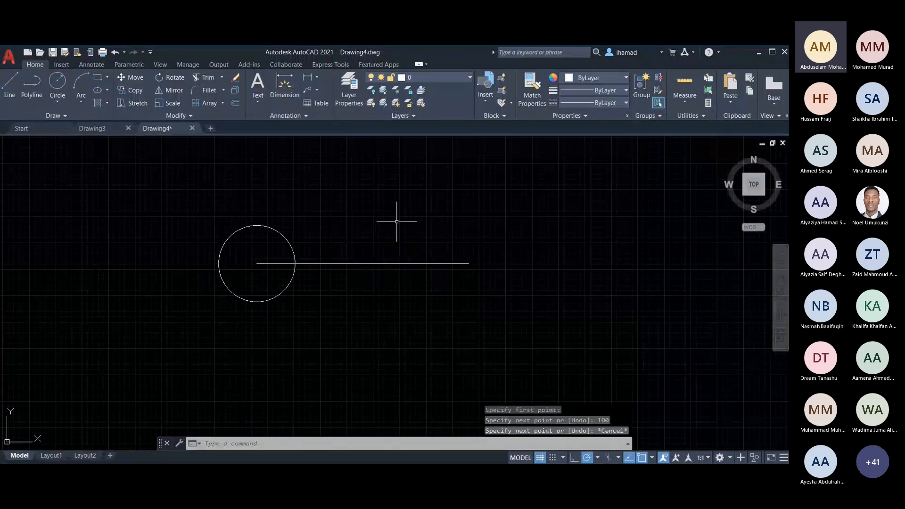
Draw a line from the circle's center, 50 mm long at an angle of 200 degrees.
scroll(363, 236, "down", 3)
scroll(326, 283, "up", 5)
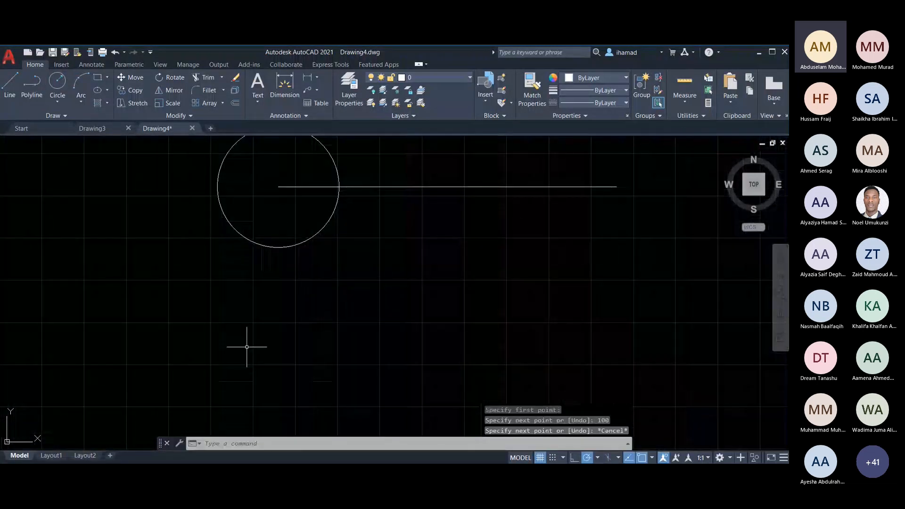
scroll(247, 351, "down", 2)
scroll(261, 244, "up", 2)
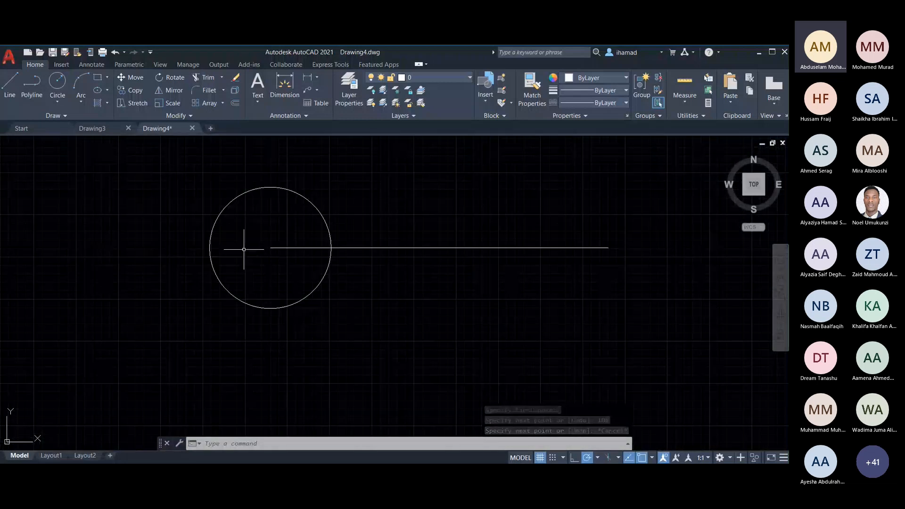
key("Escape")
type("l")
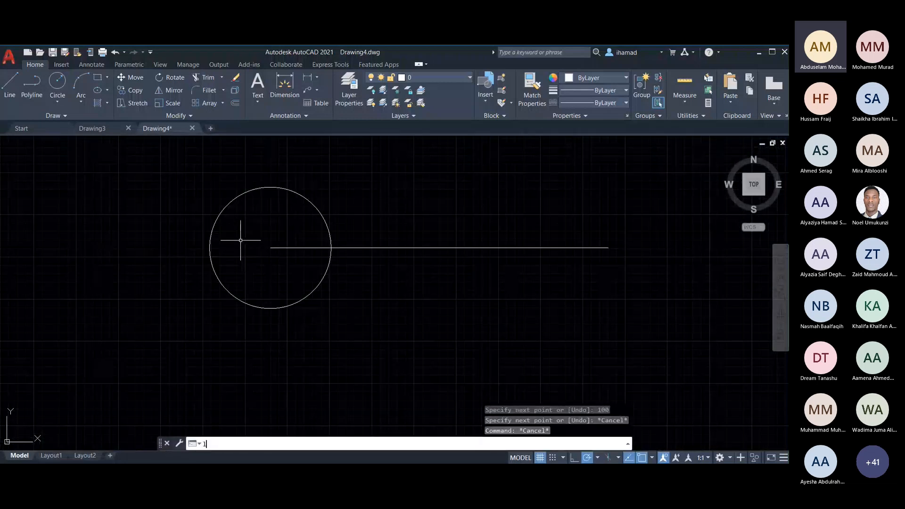
key("Return")
left_click(270, 247)
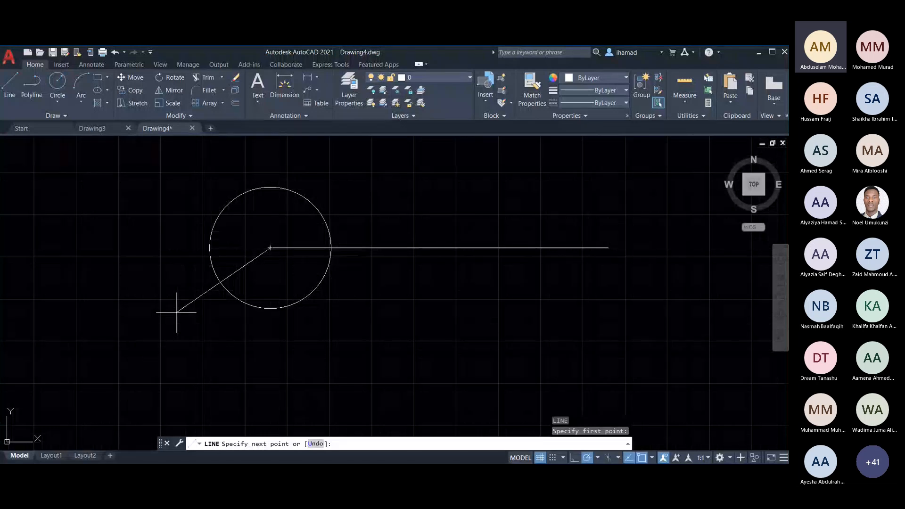
type("@")
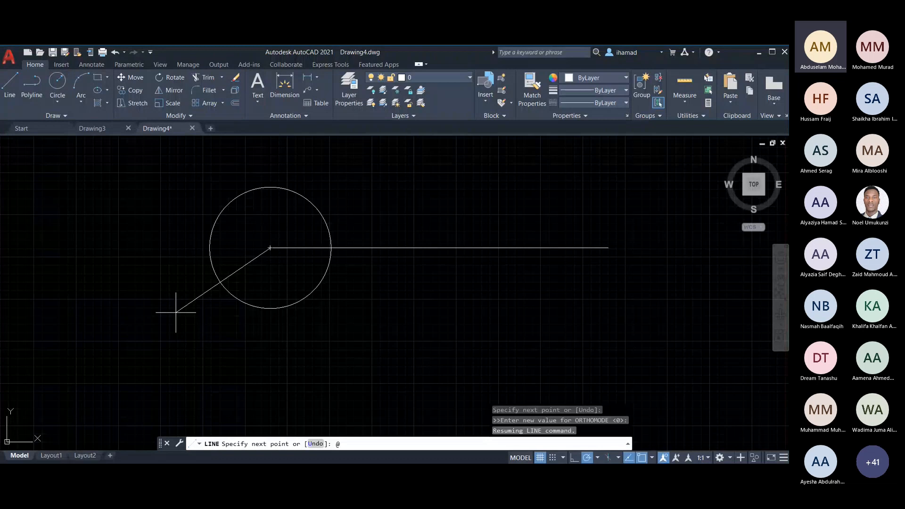
type("50")
type("200")
key("Return")
key("Escape")
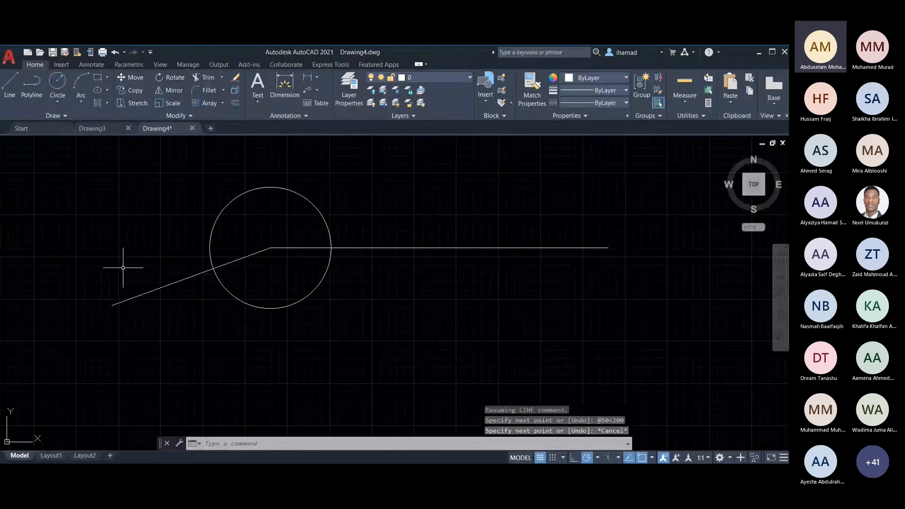
Offset the angled line by 8 mm to both sides, creating one parallel copy above and one below.
scroll(123, 268, "down", 2)
scroll(137, 222, "up", 4)
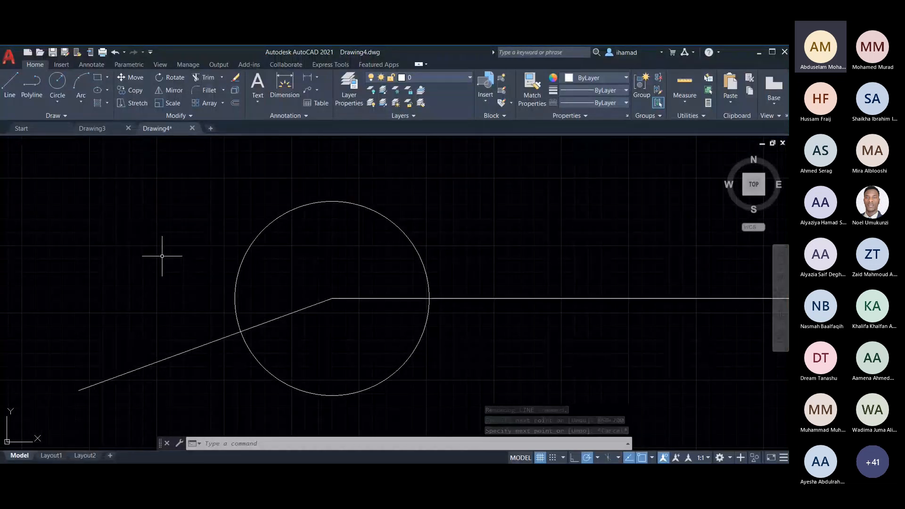
key("Escape")
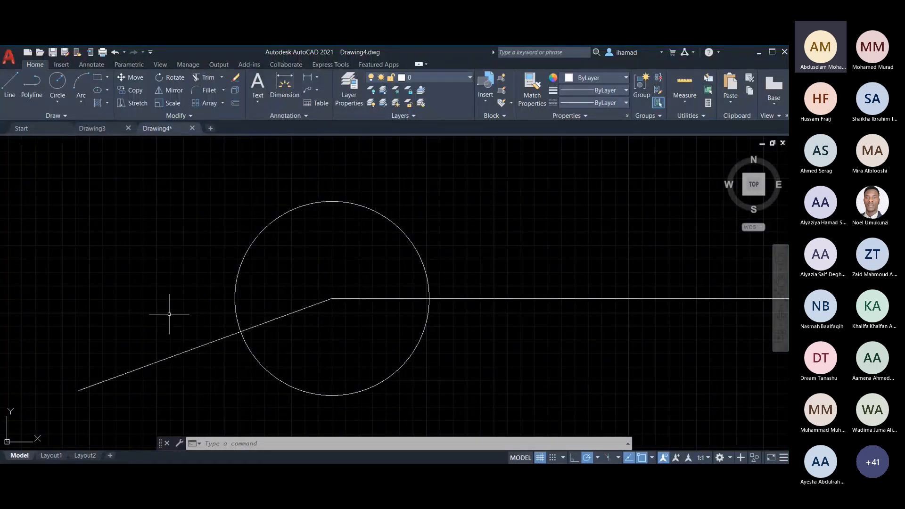
type("o")
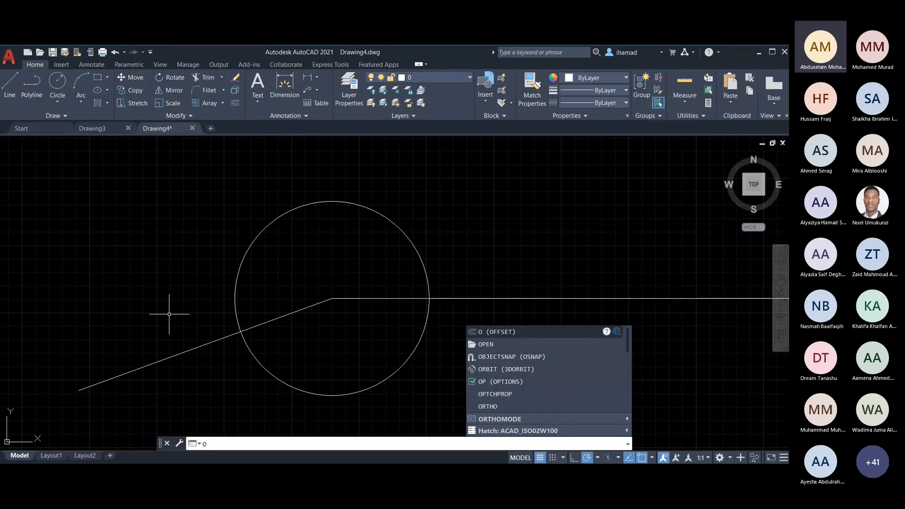
key("Return")
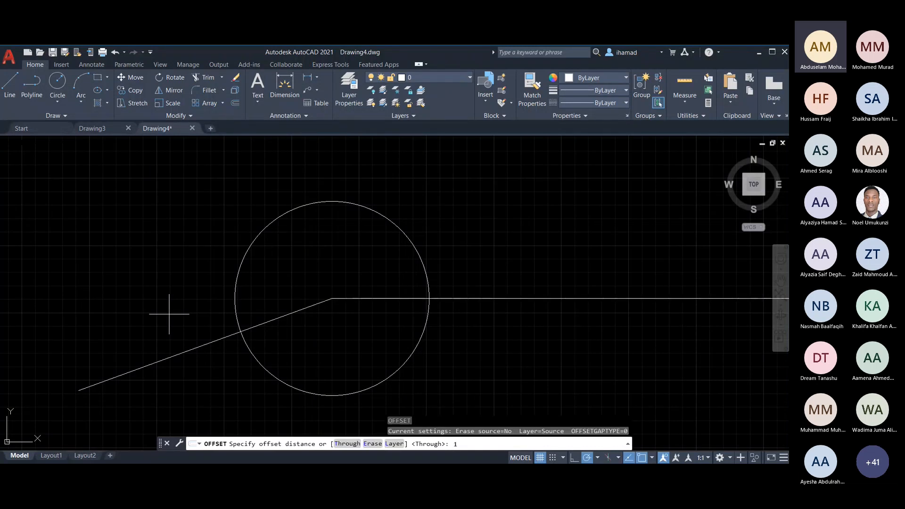
key("BackSpace")
type("8")
key("Return")
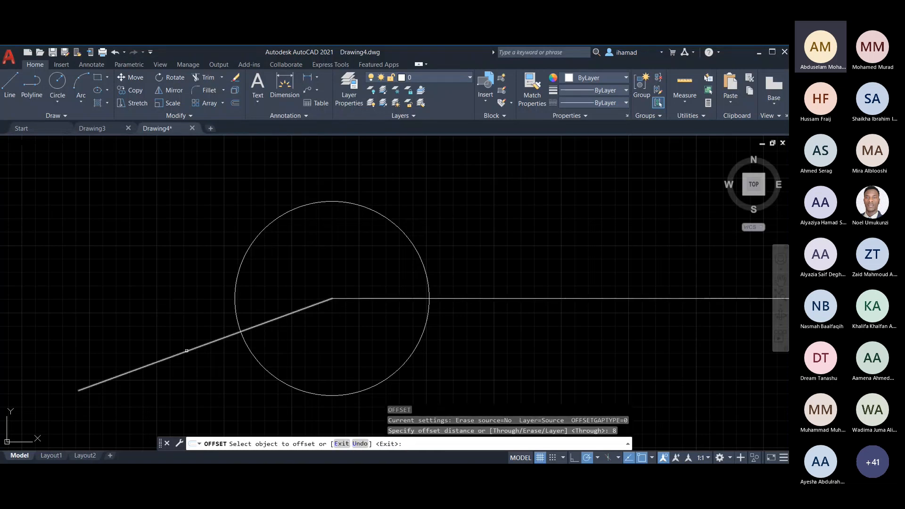
left_click(187, 351)
left_click(169, 287)
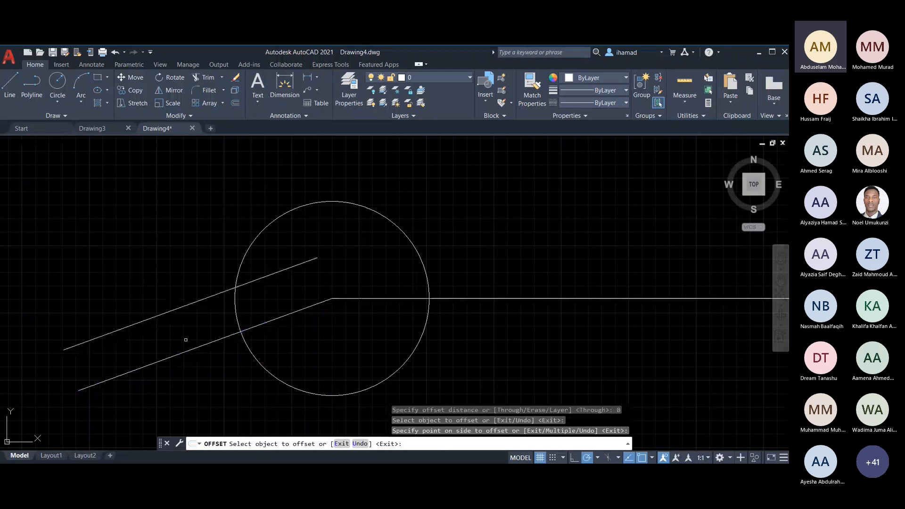
left_click(189, 350)
left_click(197, 371)
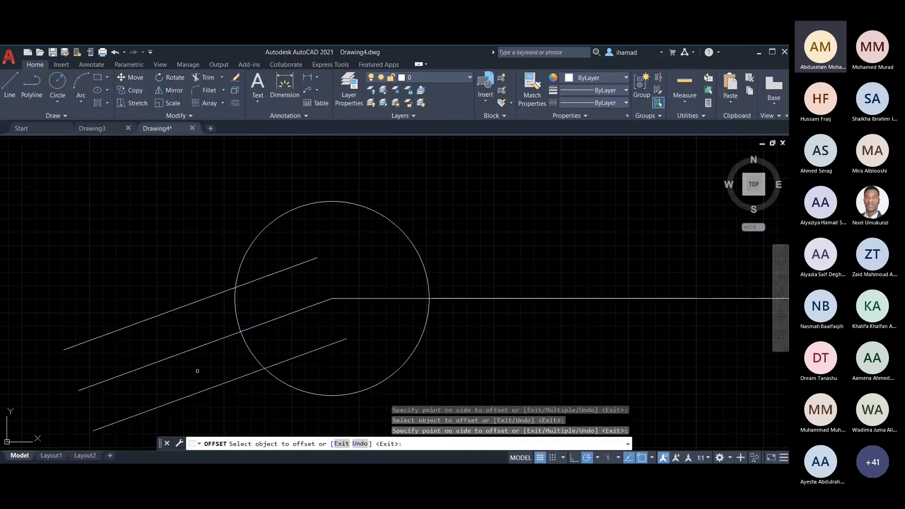
key("Escape")
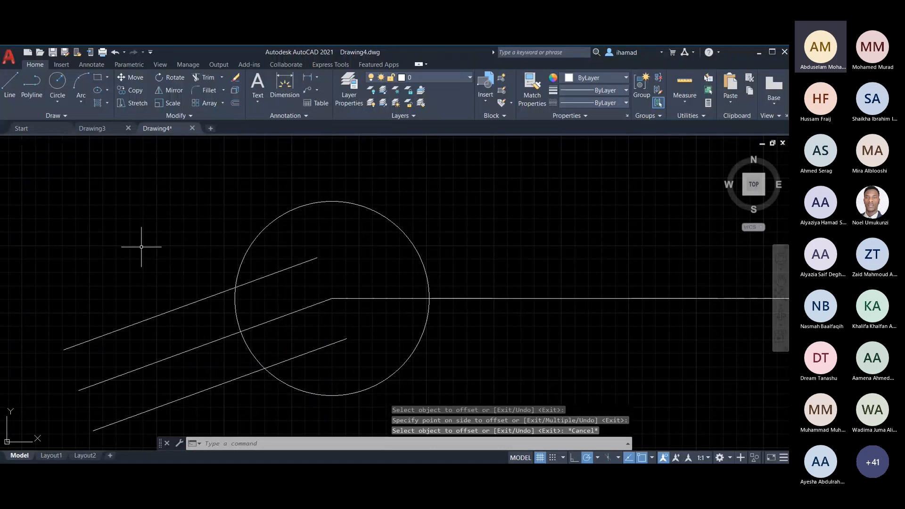
Draw a line joining the inner ends of the upper and lower angled offset lines through the circle's center.
type("l")
key("Return")
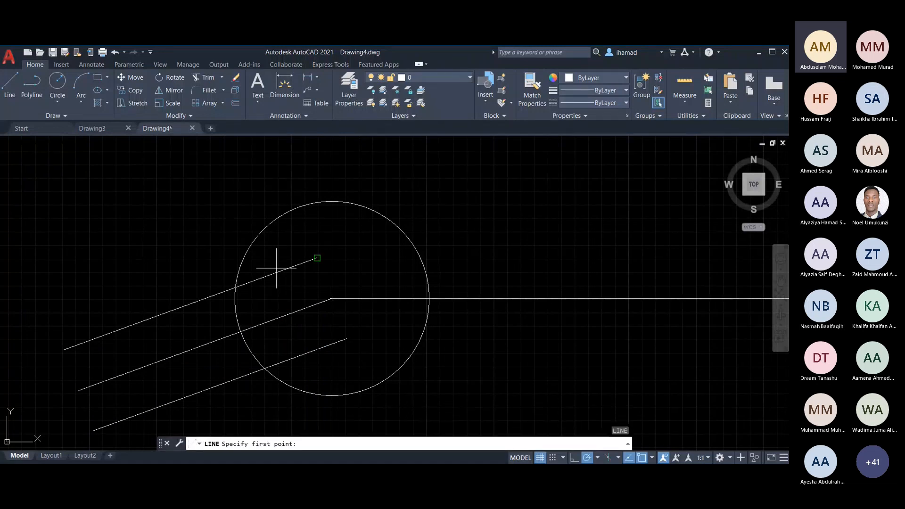
left_click(317, 258)
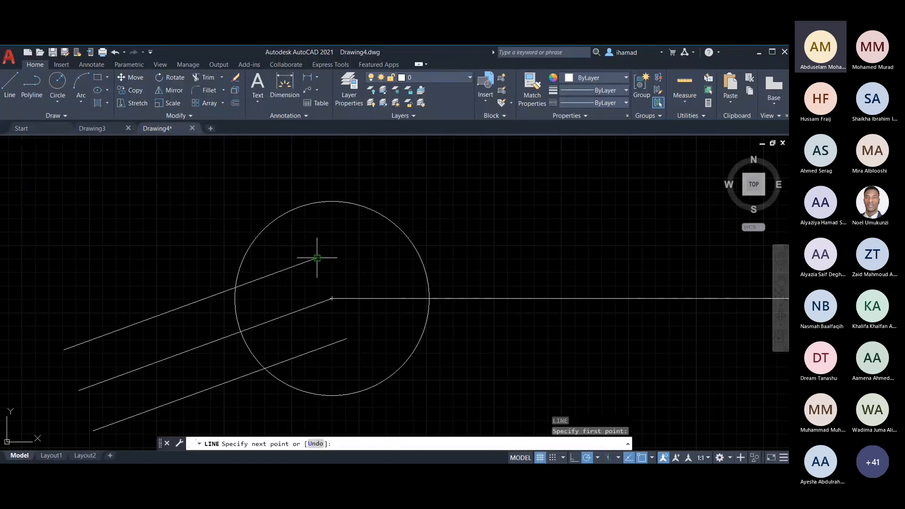
left_click(346, 339)
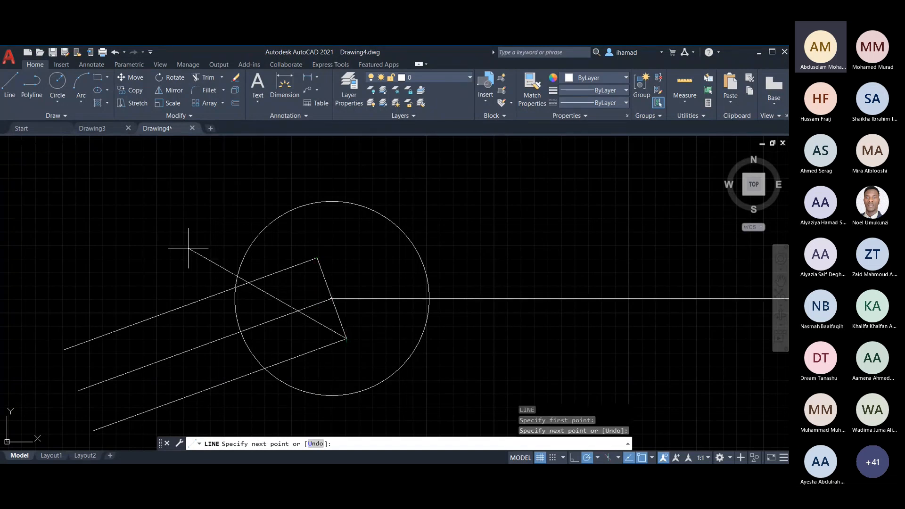
key("Escape")
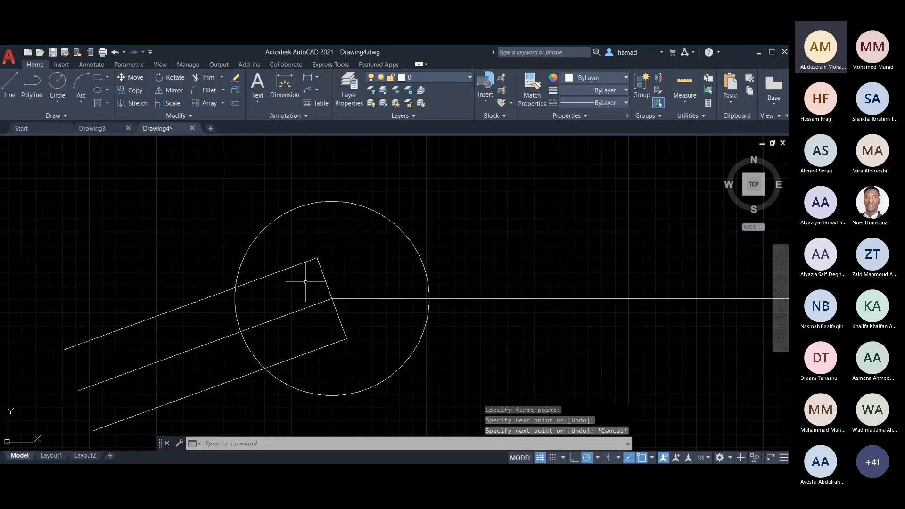
Fillet the corner between the upper angled line and the short connecting line with a 5 mm radius.
scroll(315, 275, "up", 2)
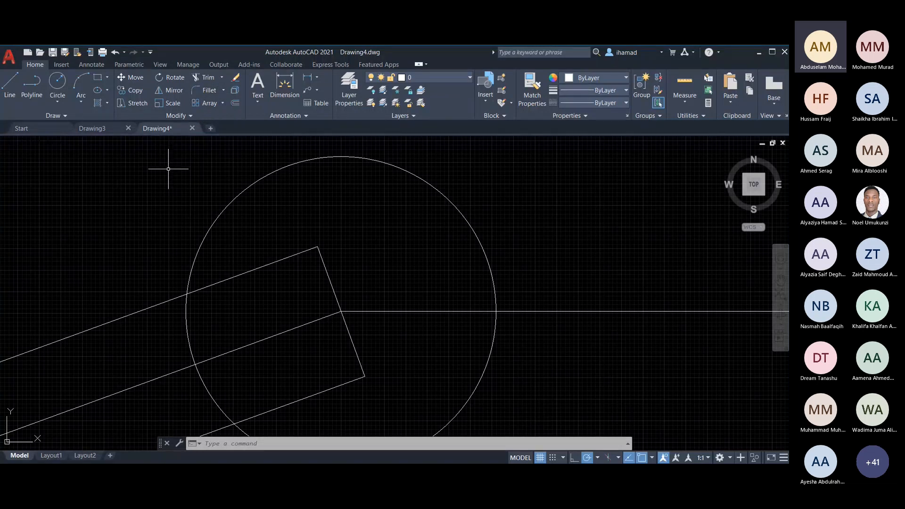
type("f")
key("Return")
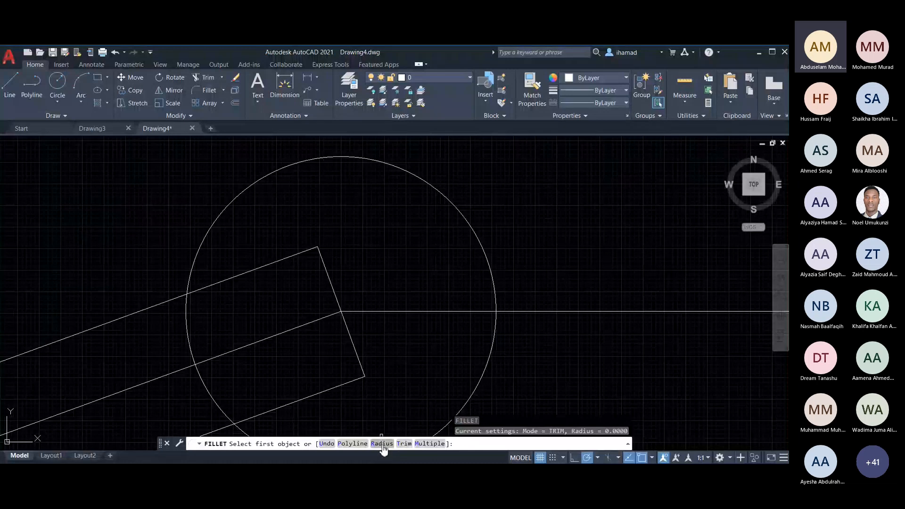
type("r")
key("Return")
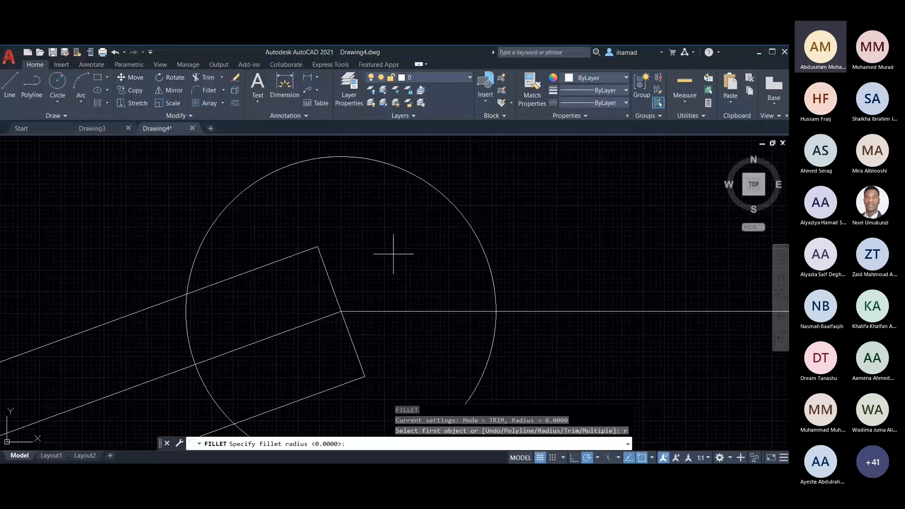
type("5")
key("Return")
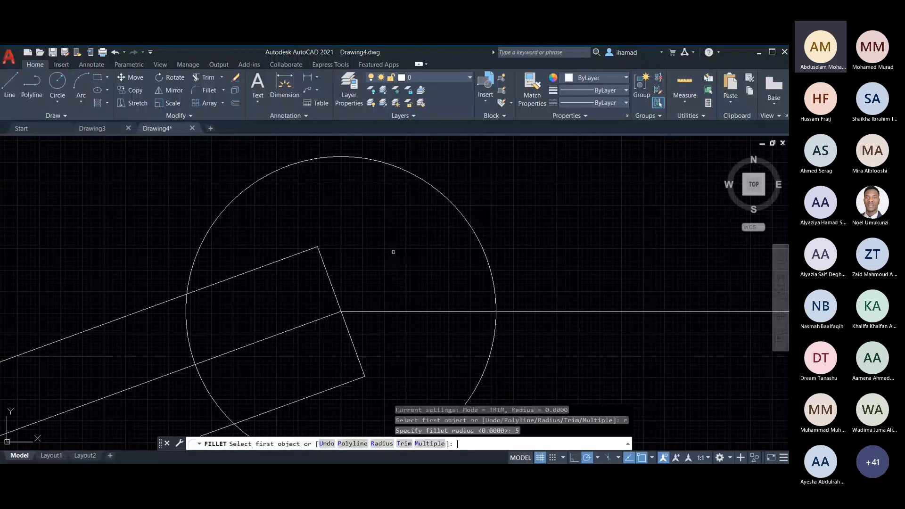
left_click(290, 254)
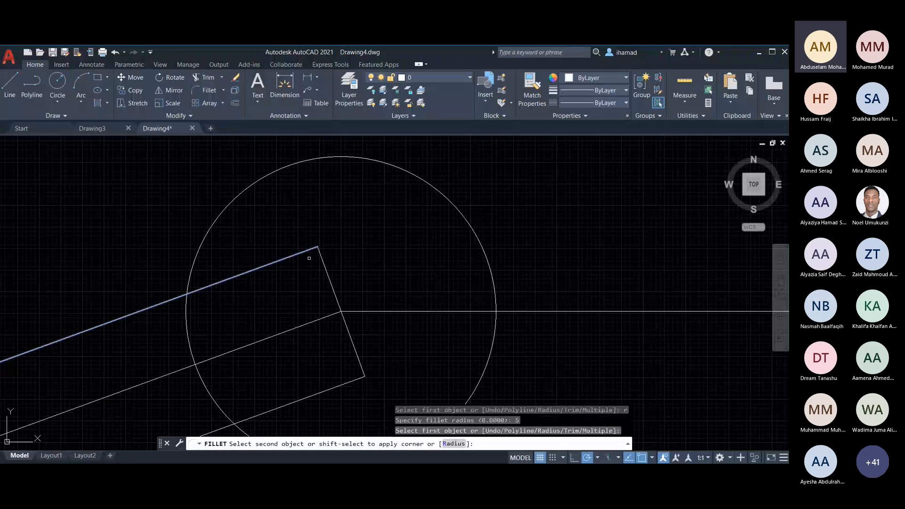
left_click(323, 262)
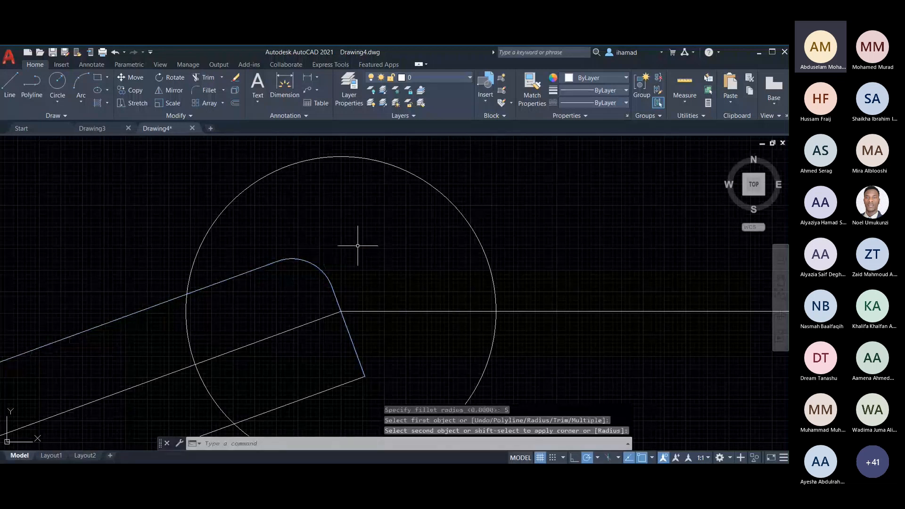
Fillet the corner between the lower angled line and the short connecting line with the same 5 mm radius.
scroll(384, 343, "down", 2)
scroll(390, 338, "up", 2)
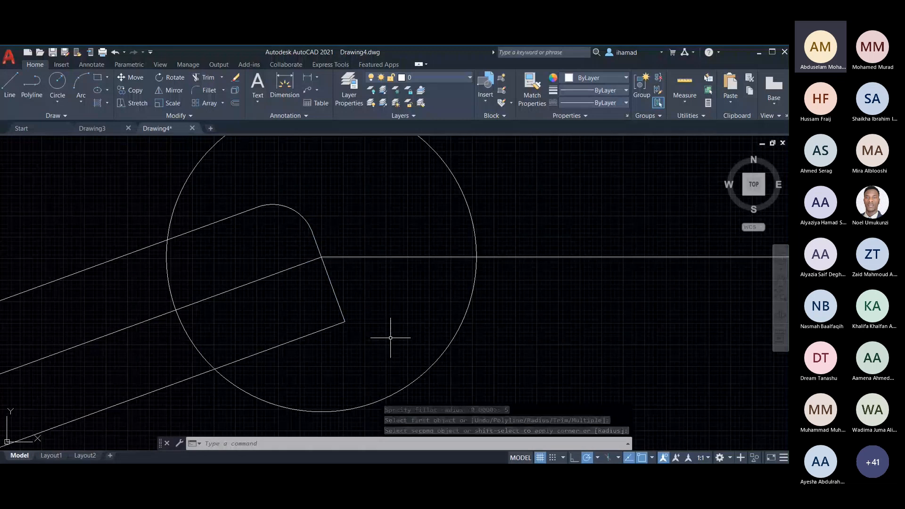
key("Return")
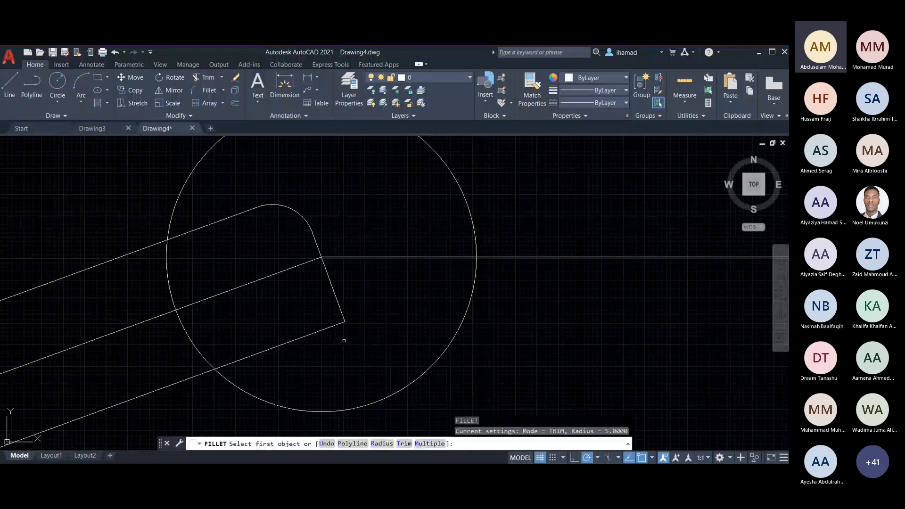
left_click(328, 327)
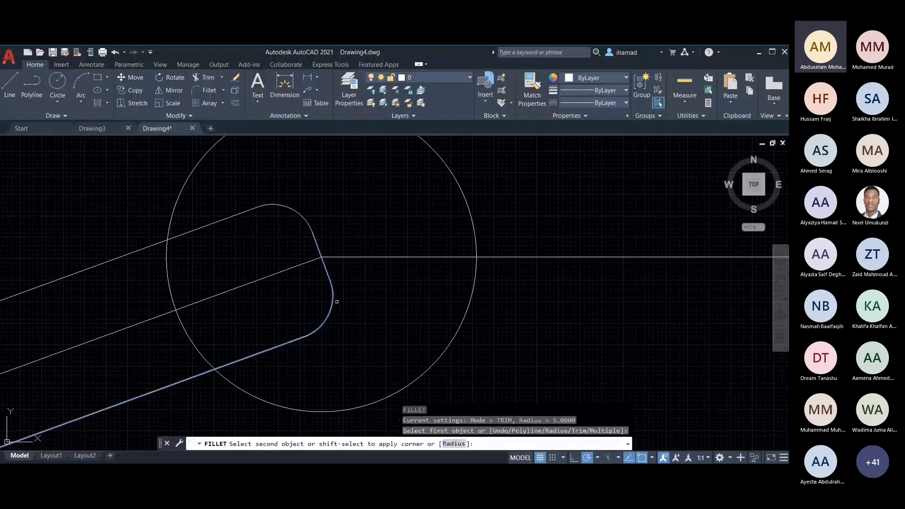
left_click(335, 301)
scroll(363, 320, "down", 2)
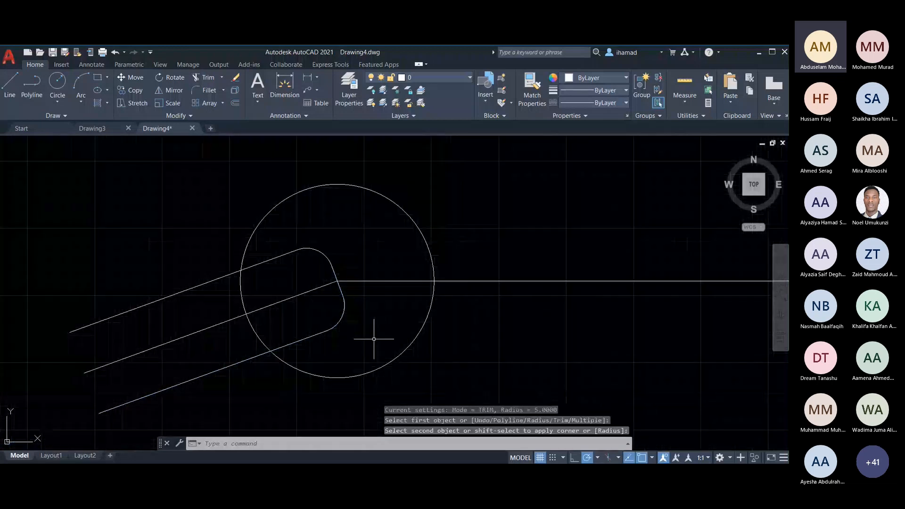
key("Escape")
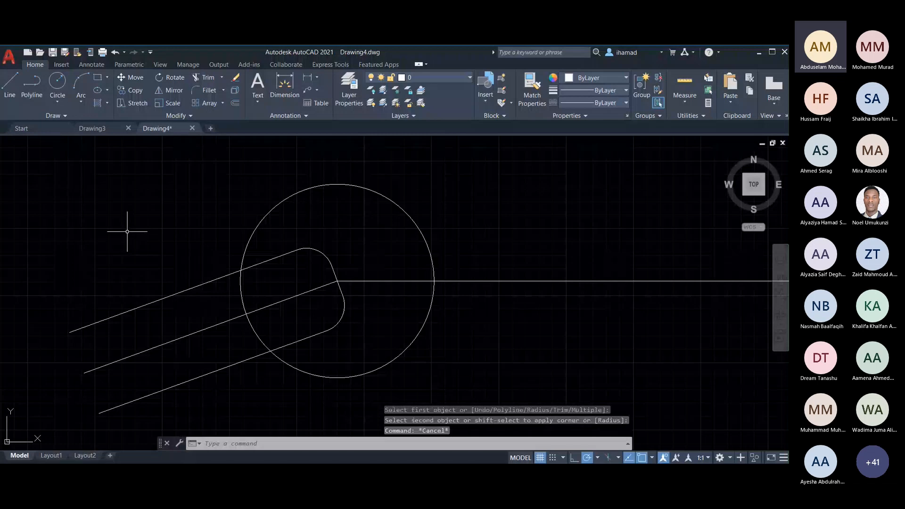
Trim the circle's arc across the slot and the outer angled lines beyond the circle, and delete the middle angled line.
left_click(199, 80)
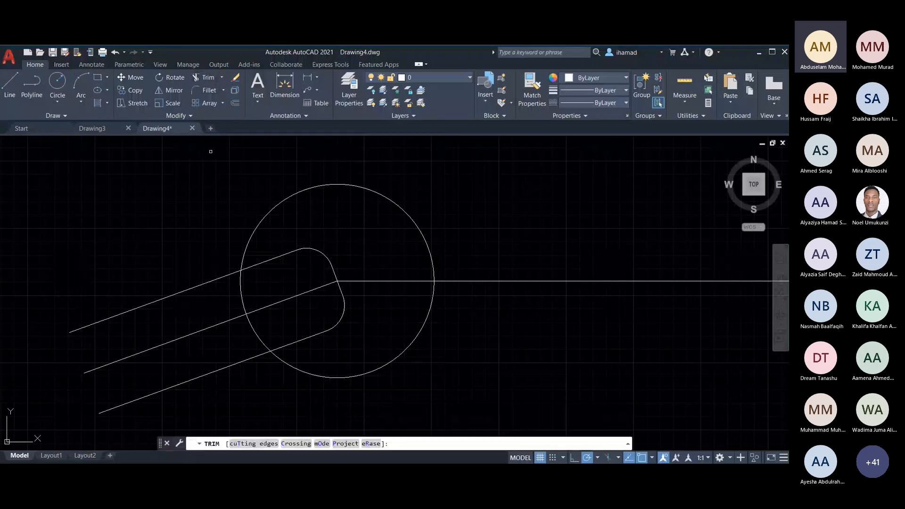
left_click(240, 283)
left_click(260, 337)
left_click(212, 278)
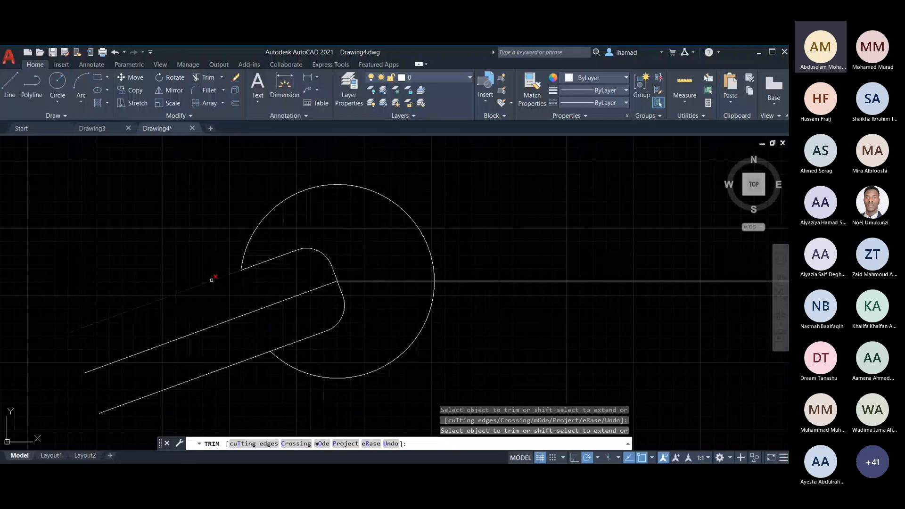
left_click(228, 366)
key("Return")
left_click(213, 324)
key("Delete")
Offset the horizontal line by 10 mm to both sides, creating one parallel copy above and one below.
scroll(125, 319, "down", 2)
scroll(357, 303, "up", 2)
scroll(328, 340, "down", 2)
scroll(334, 302, "up", 2)
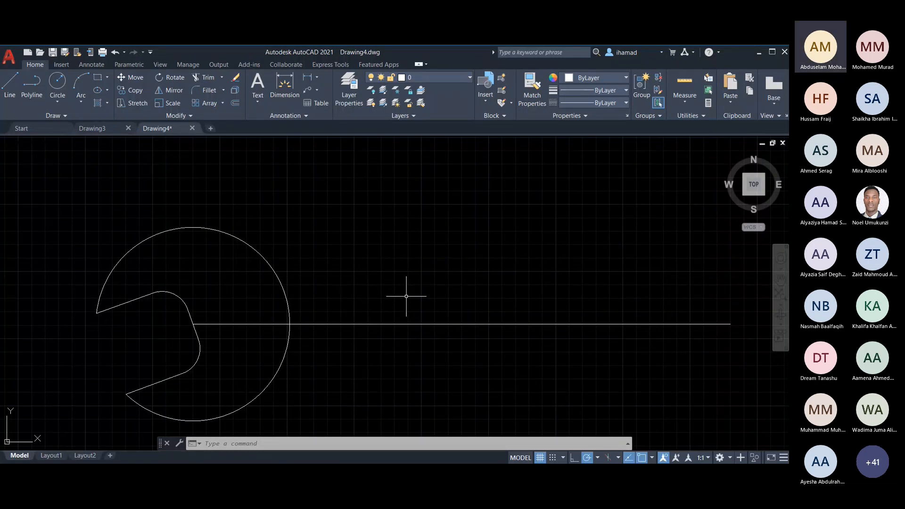
type("o")
key("Return")
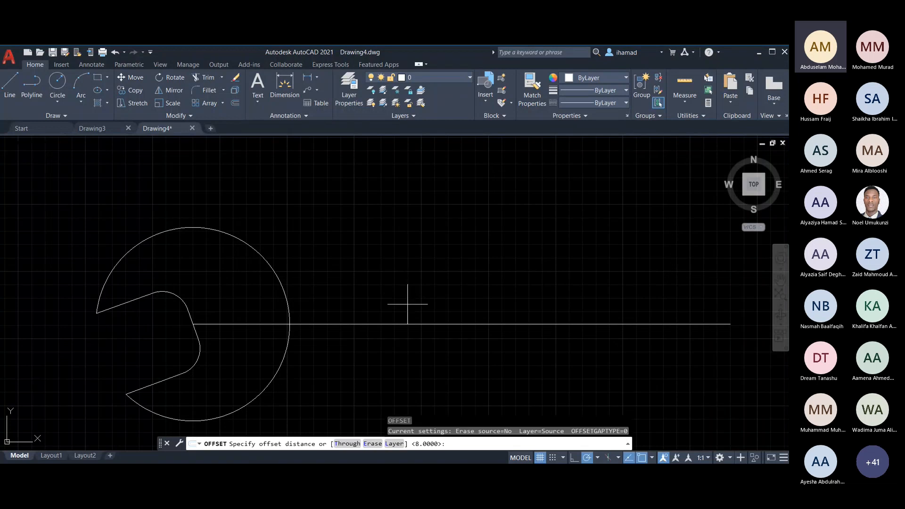
type("10")
key("Return")
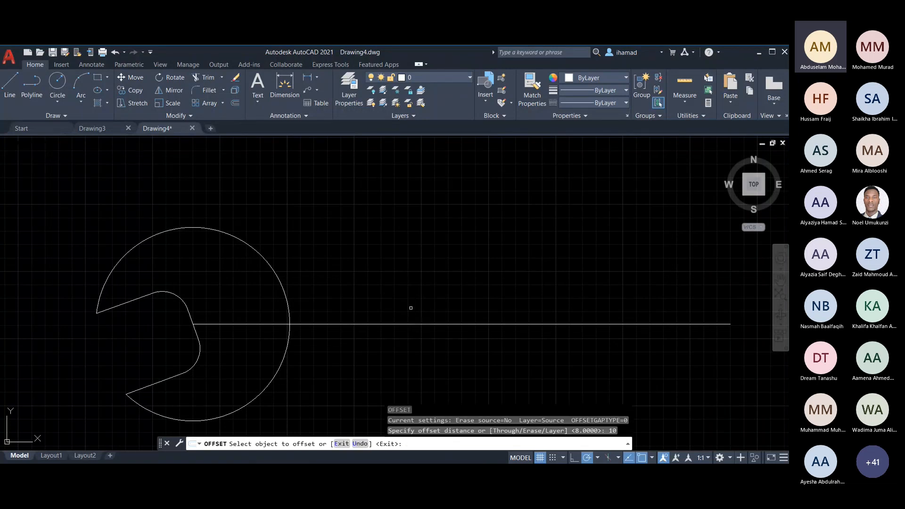
left_click(412, 322)
left_click(412, 296)
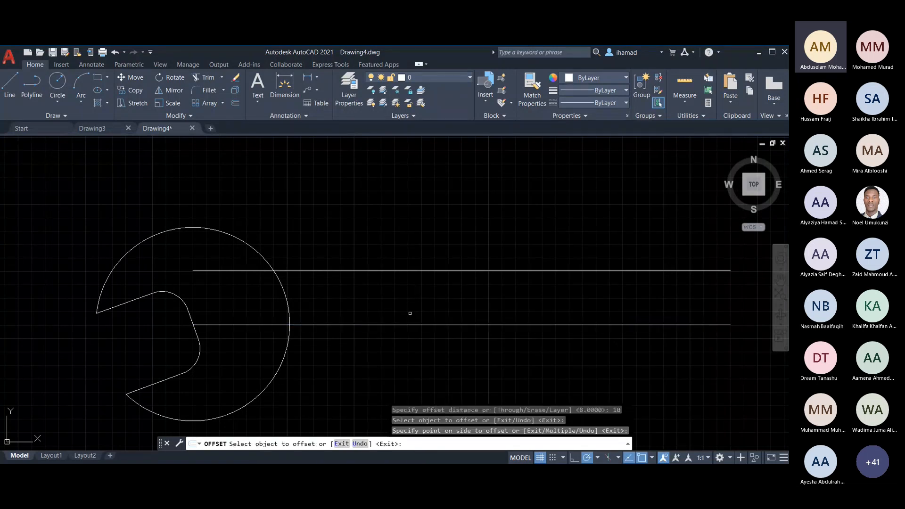
left_click(411, 324)
left_click(391, 358)
key("Escape")
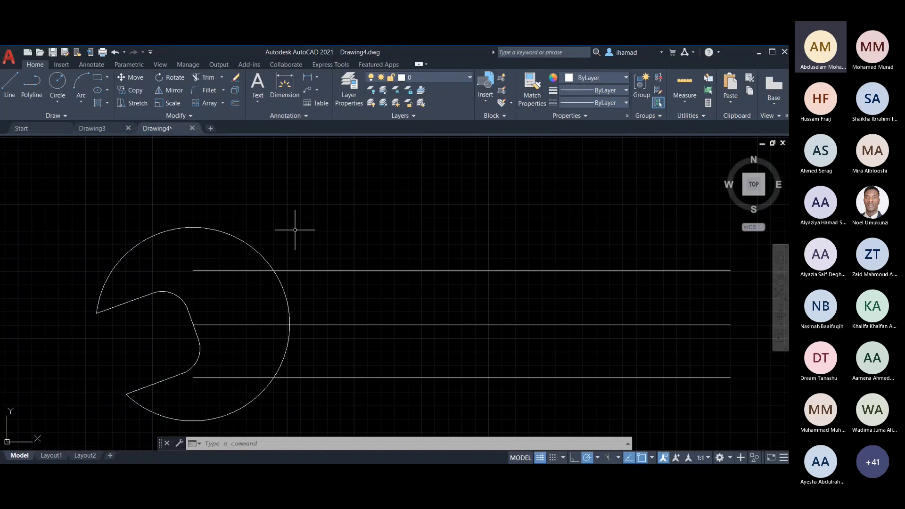
Draw a tangent-tangent-radius circle of radius 5 mm touching the large circle and the upper horizontal line.
type("c")
key("Return")
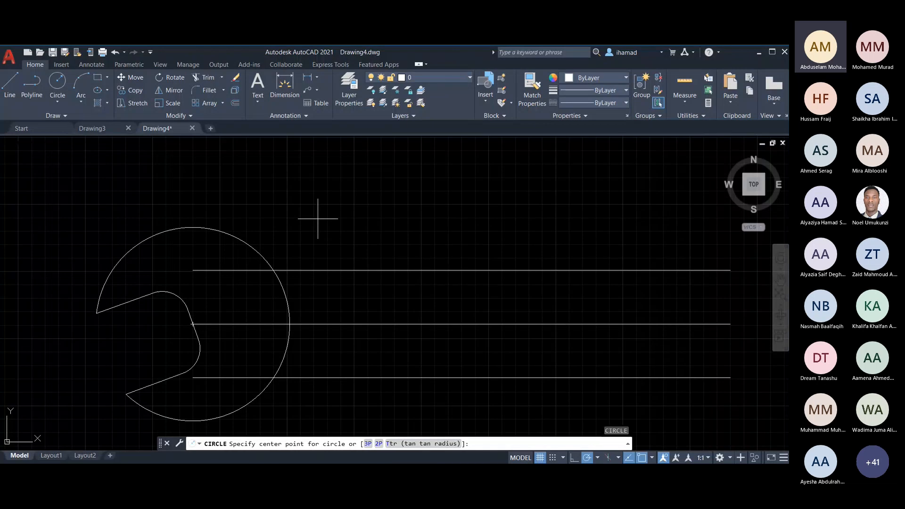
type("ttr")
key("Return")
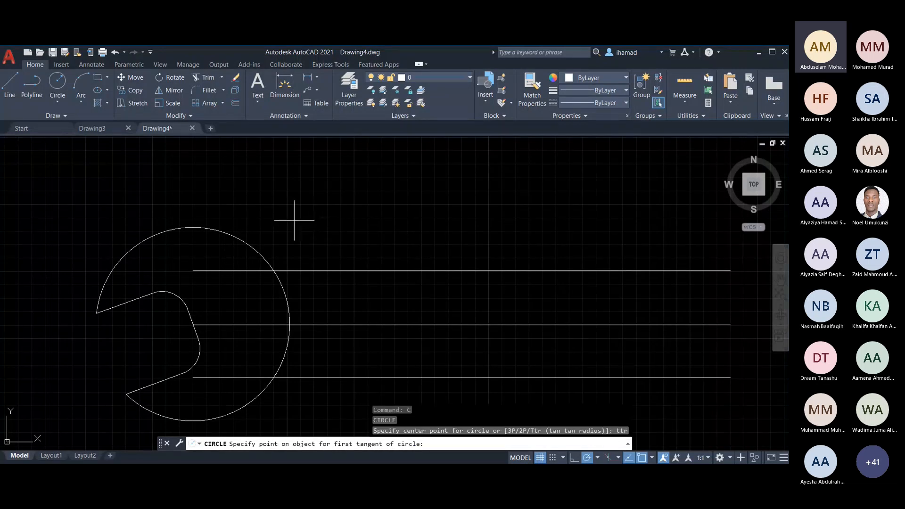
left_click(239, 238)
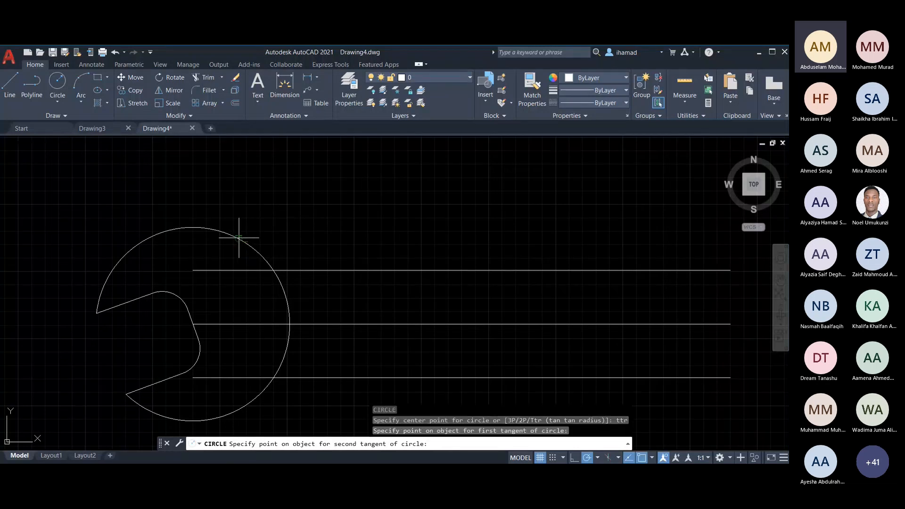
left_click(311, 265)
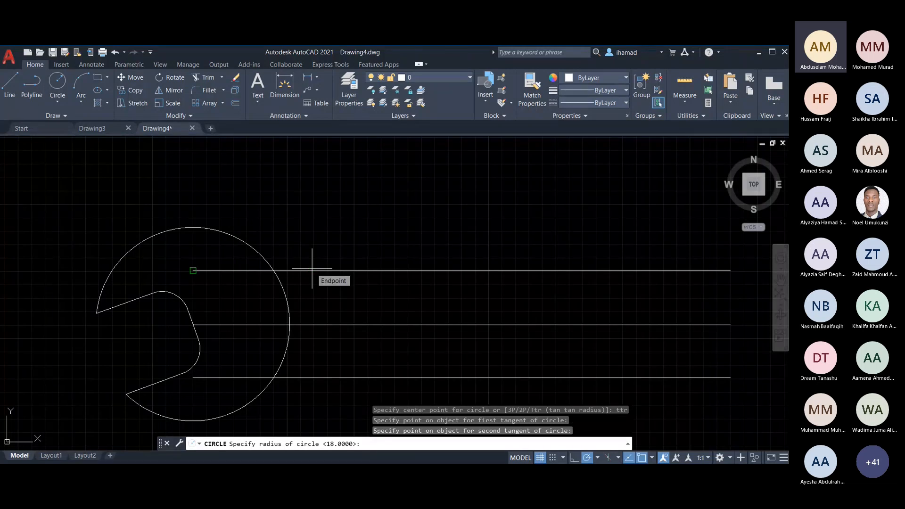
type("5")
key("Return")
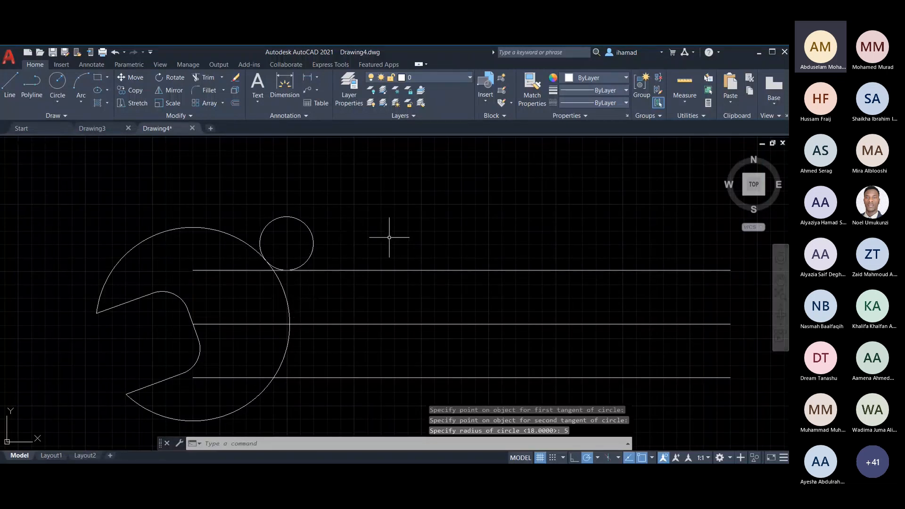
Draw a tangent-tangent-radius circle of radius 5 mm touching the large circle and the lower horizontal line.
key("Return")
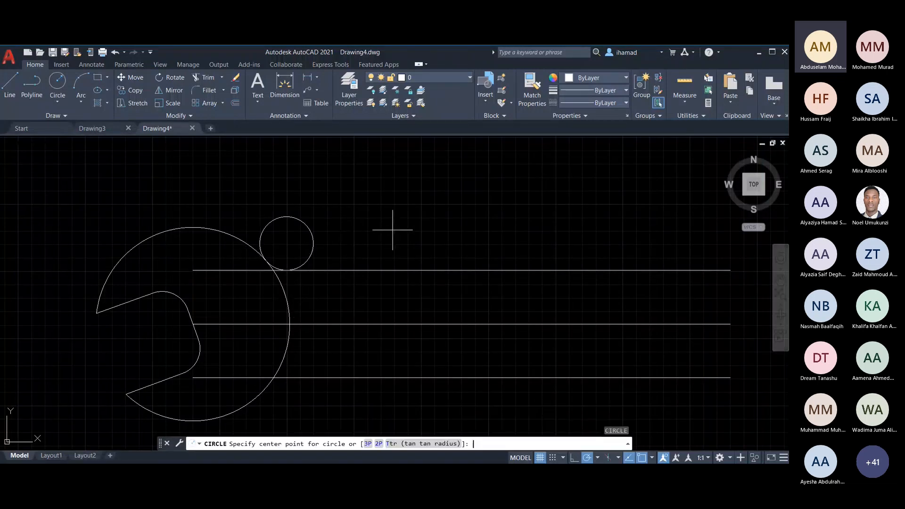
type("ttr")
key("Return")
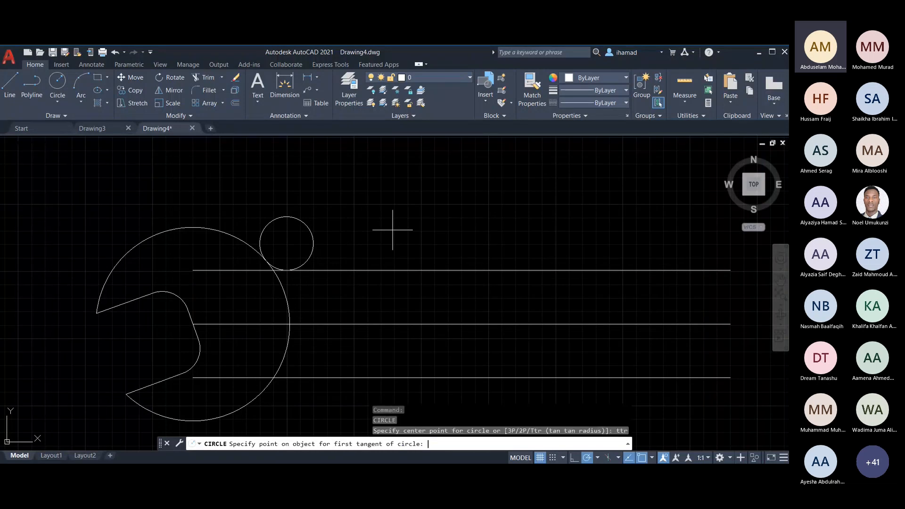
left_click(268, 387)
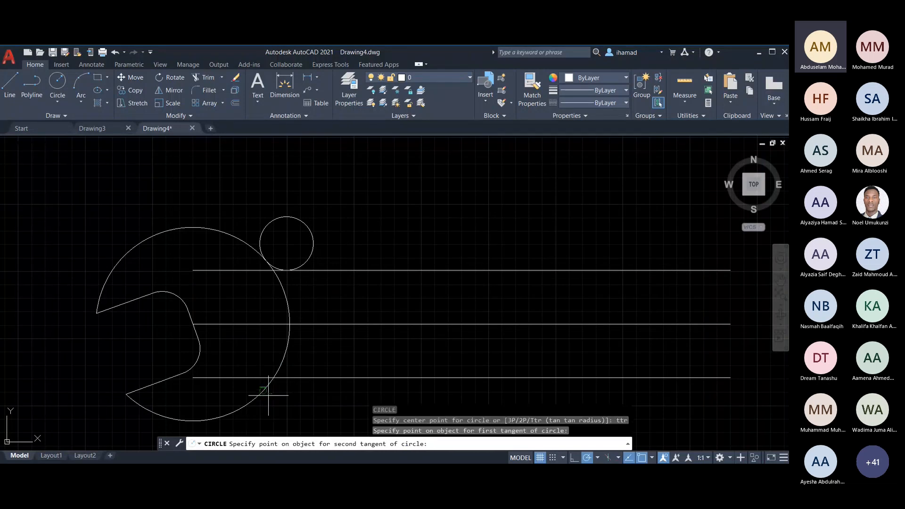
left_click(300, 380)
type("5")
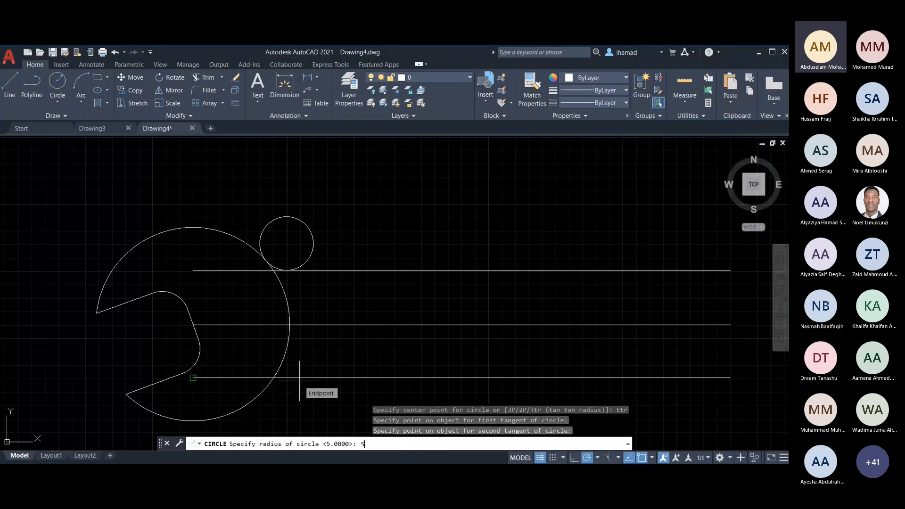
key("Return")
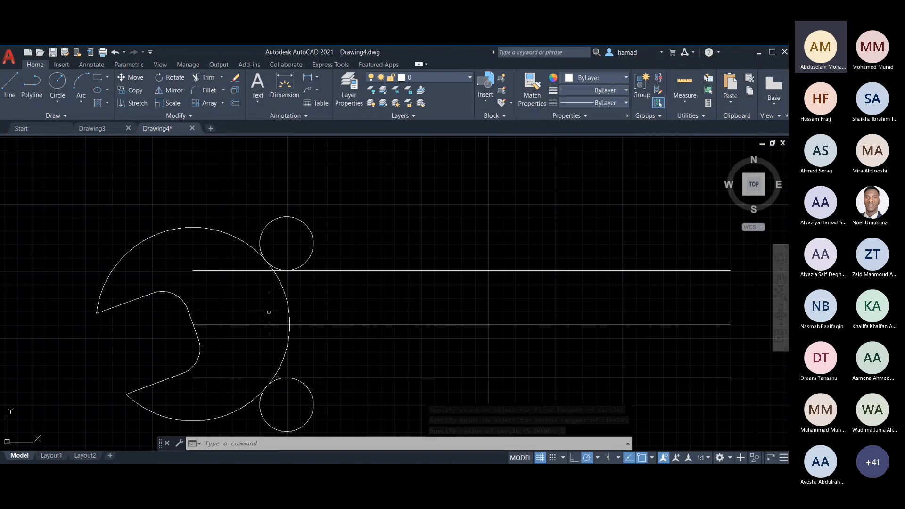
Trim the three horizontal lines inside the large circle and the outer portions of both 5 mm tangent circles.
type("TR")
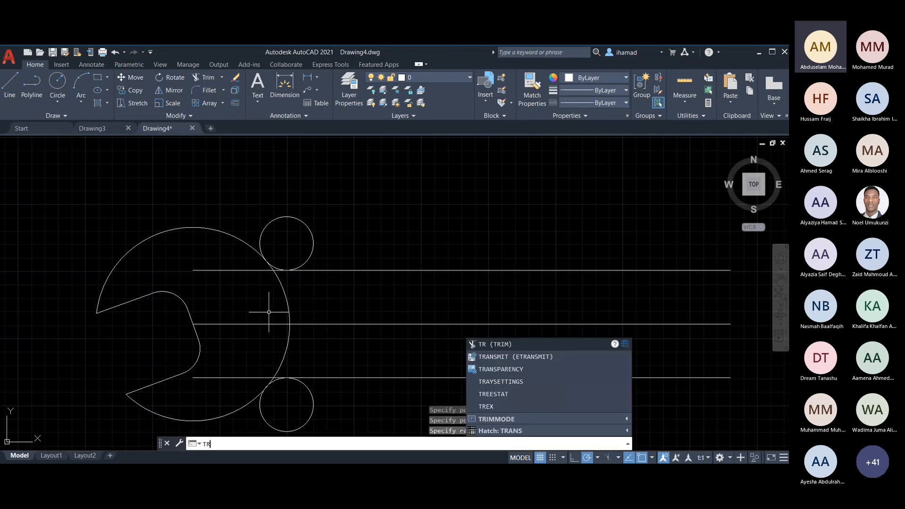
key("Return")
left_click(255, 271)
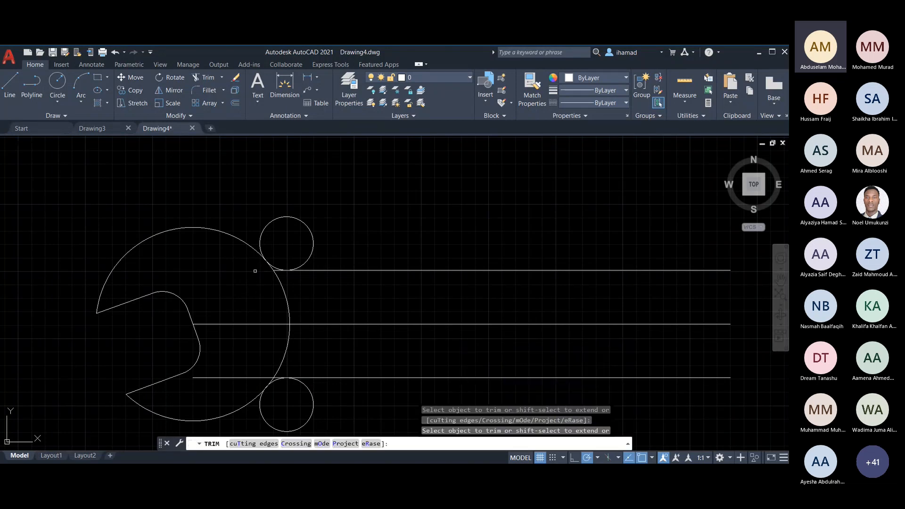
left_click_drag(260, 326, 258, 321)
left_click_drag(237, 374, 231, 391)
left_click_drag(297, 408, 326, 429)
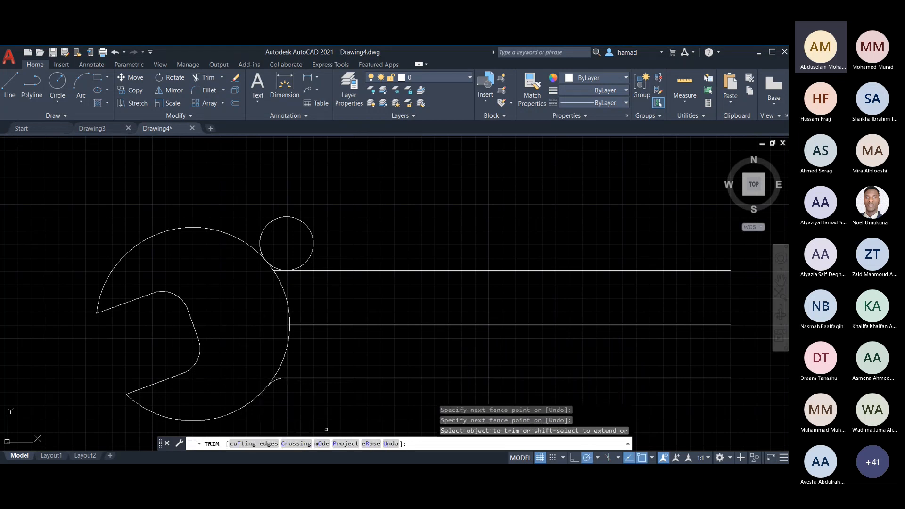
left_click_drag(298, 240, 319, 177)
Trim the upper horizontal line's leftover stub at the tangent arc and the large circle's adjoining arc.
scroll(275, 259, "up", 8)
scroll(246, 294, "down", 4)
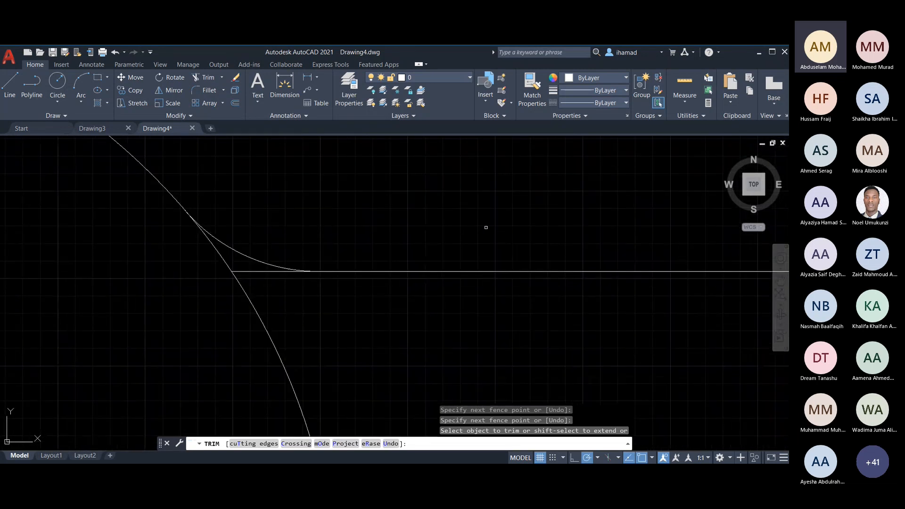
scroll(486, 227, "down", 2)
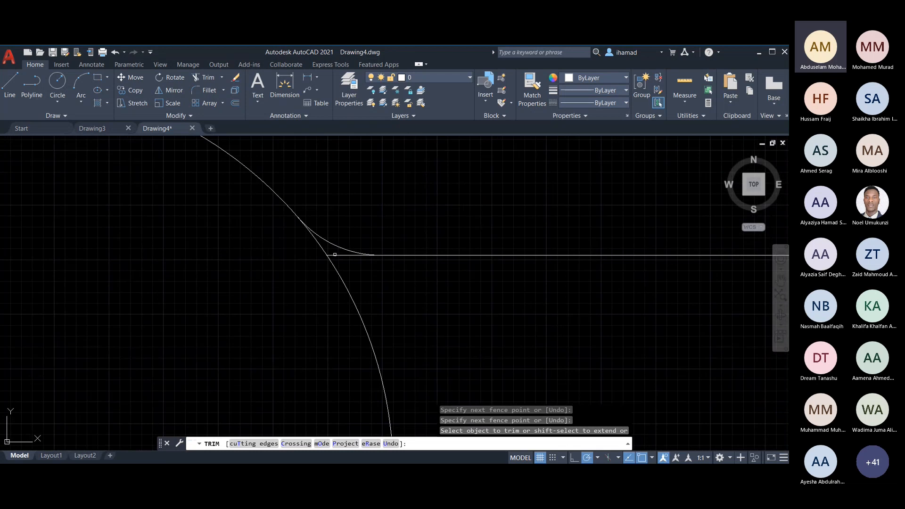
left_click(335, 255)
left_click(329, 258)
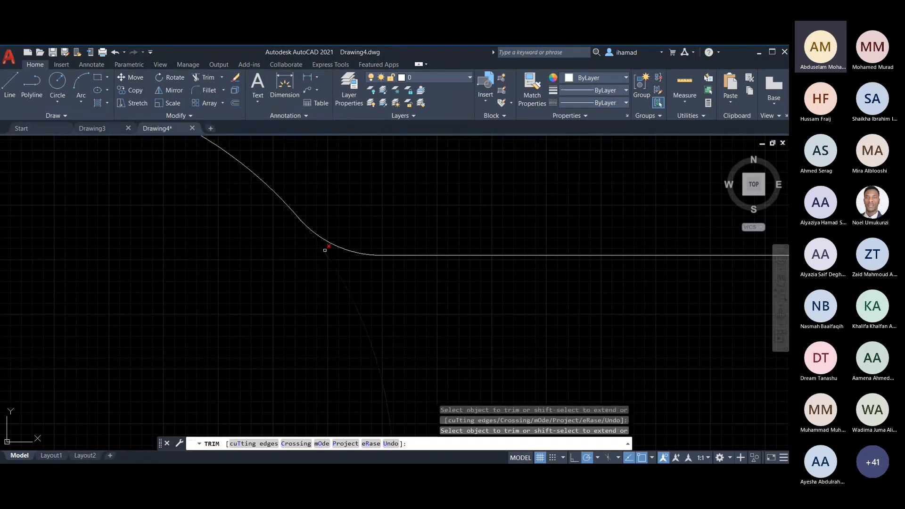
Undo the trim of the large circle's arc and trim the lower horizontal line's stub at its tangent arc.
scroll(335, 209, "down", 3)
scroll(335, 209, "down", 2)
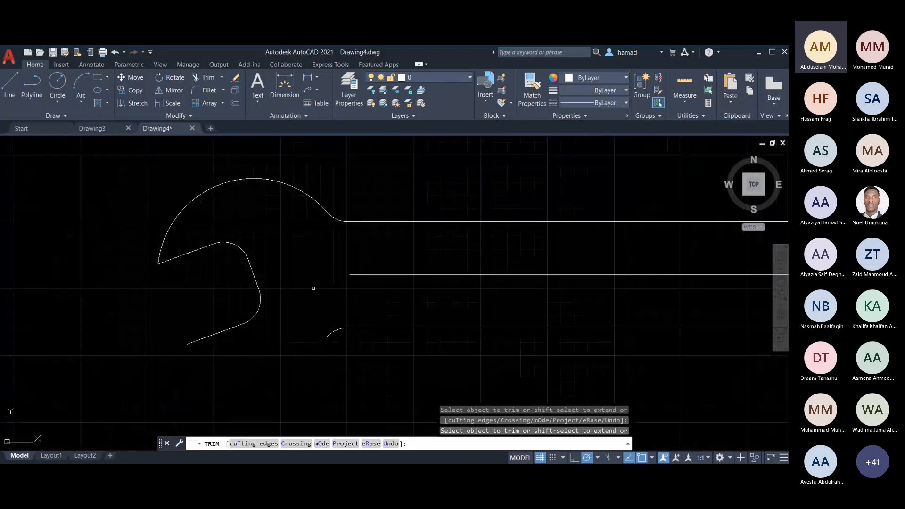
scroll(313, 288, "up", 3)
scroll(314, 285, "down", 5)
scroll(326, 302, "up", 2)
scroll(326, 302, "up", 5)
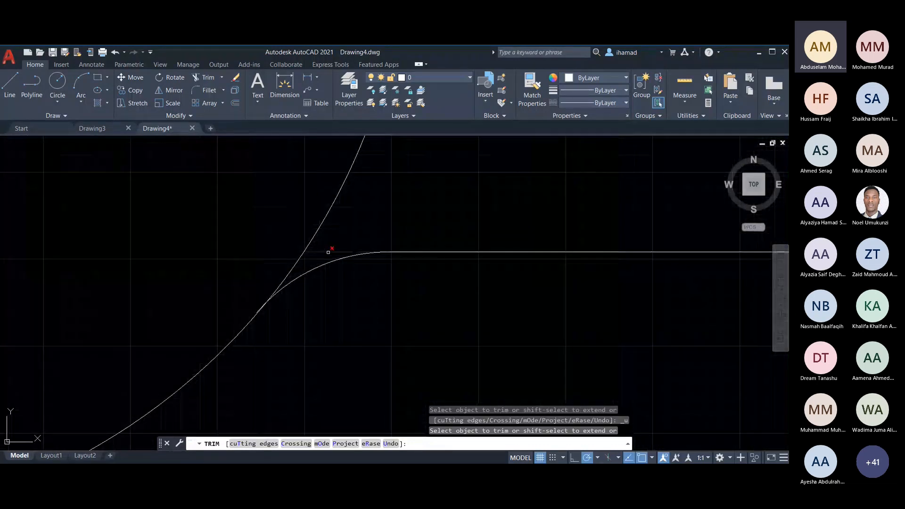
left_click(307, 246)
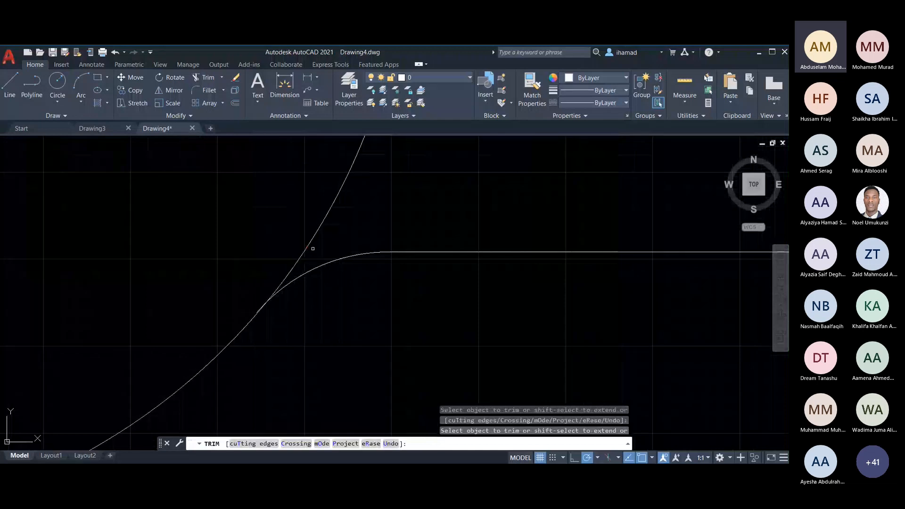
Remove the large circle's arc between the two handle lines and the middle horizontal line.
scroll(358, 246, "down", 3)
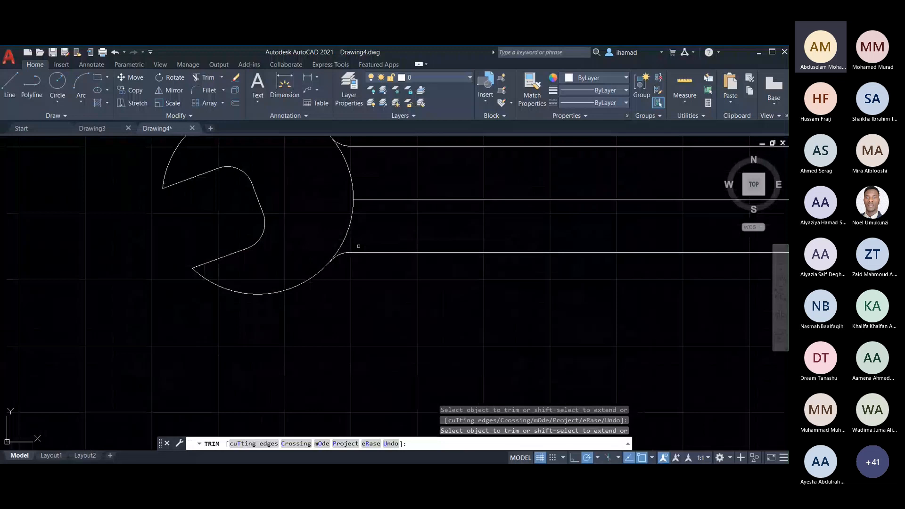
left_click(358, 246)
key("Escape")
scroll(310, 271, "down", 4)
scroll(314, 252, "up", 2)
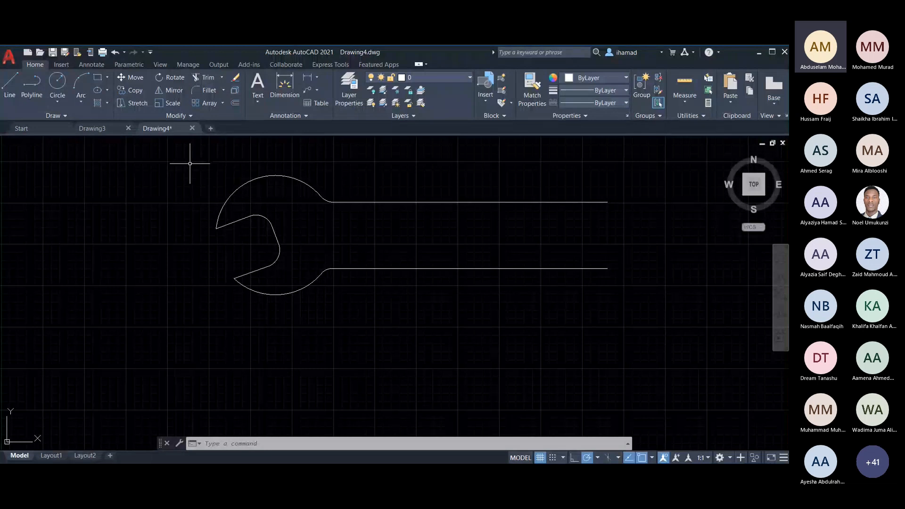
mouse_move(190, 164)
left_mouse_down()
mouse_move(228, 311)
mouse_move(329, 257)
mouse_move(338, 201)
mouse_move(306, 157)
mouse_move(303, 170)
left_mouse_up()
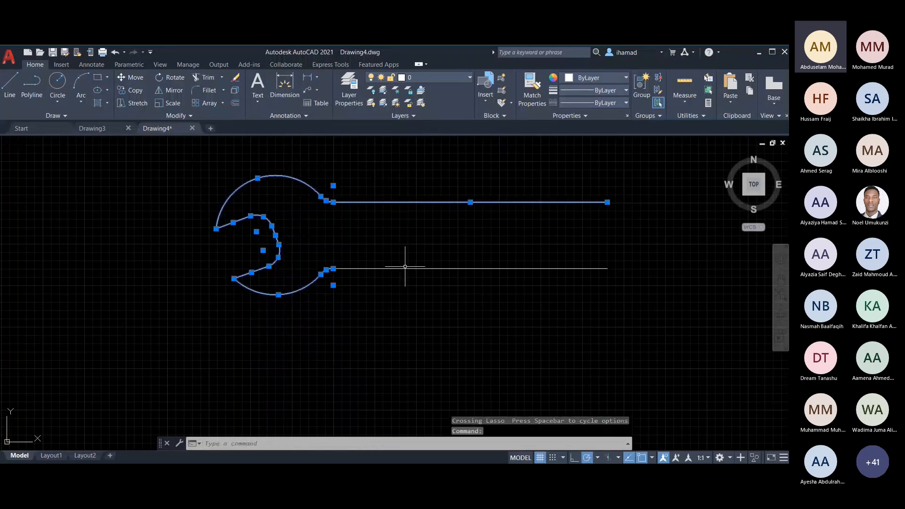
left_click(394, 202)
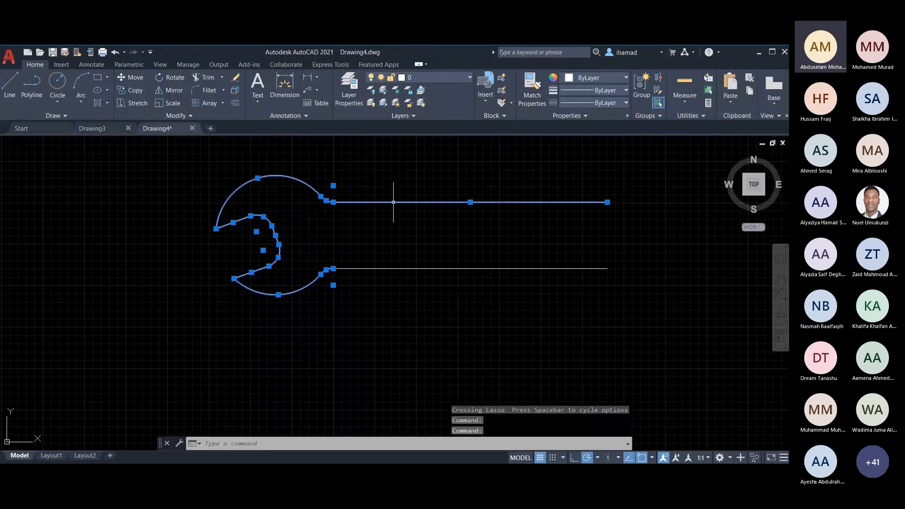
key("Escape")
key("Escape")
key("Escape")
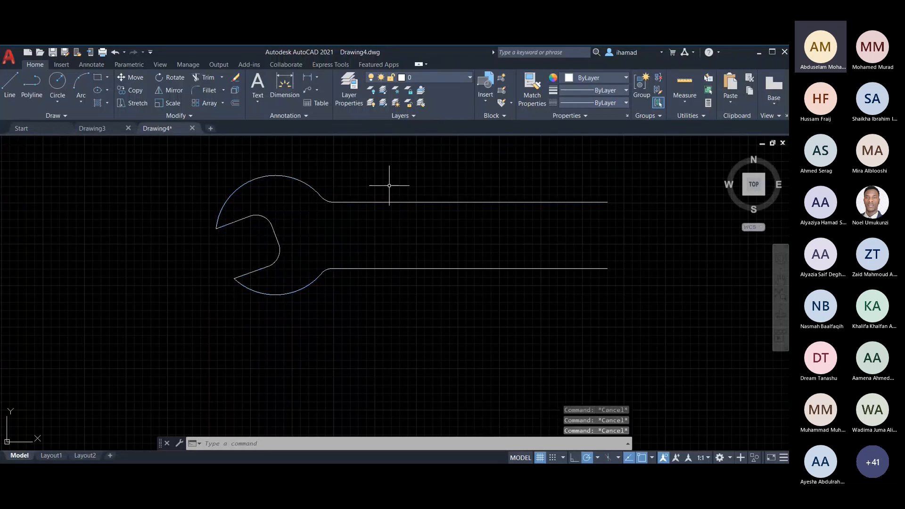
Copy the wrench head with both neck arcs, without the handle lines, to the empty area beyond the handle's open end.
mouse_move(127, 175)
left_mouse_down()
mouse_move(259, 299)
mouse_move(298, 283)
mouse_move(318, 210)
mouse_move(309, 172)
left_mouse_up()
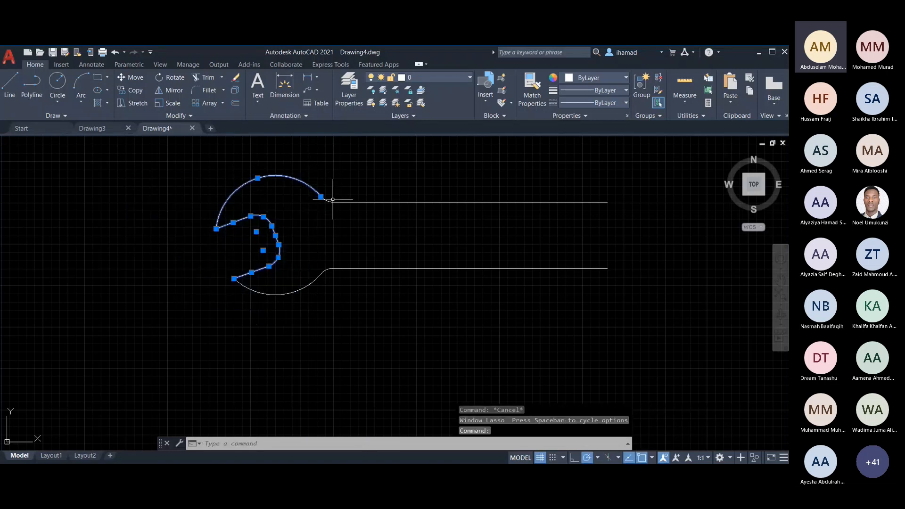
left_click(324, 197)
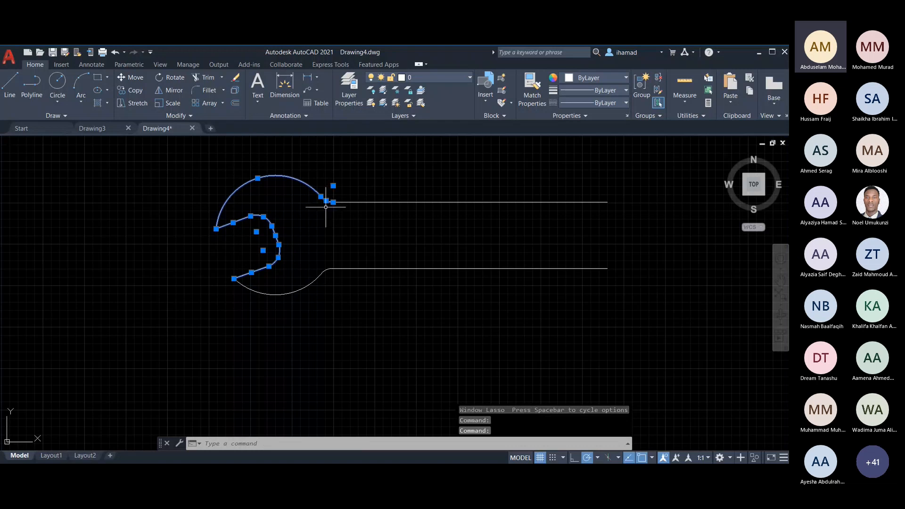
left_click(326, 271)
left_click(326, 270)
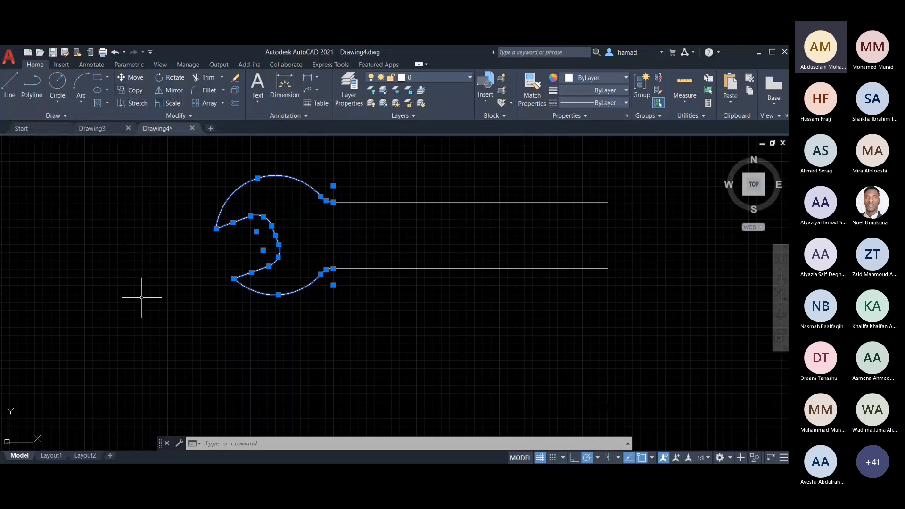
type("c")
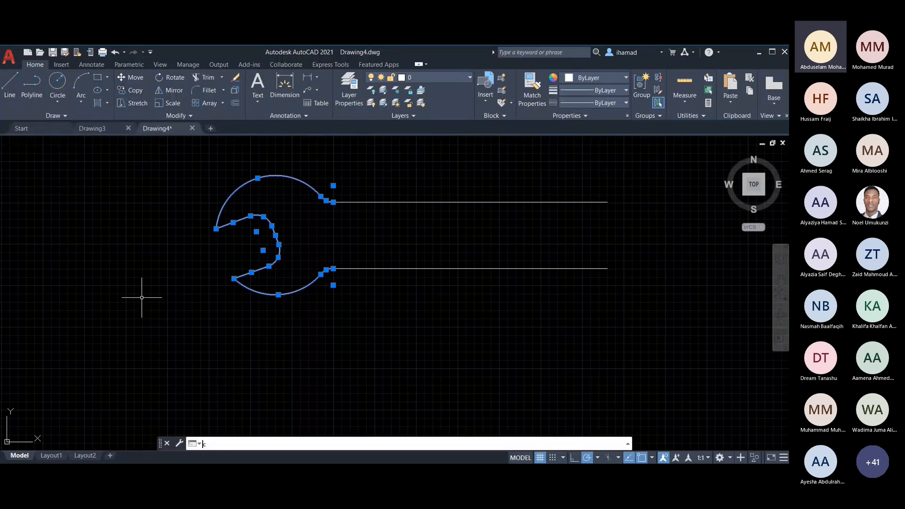
type("o")
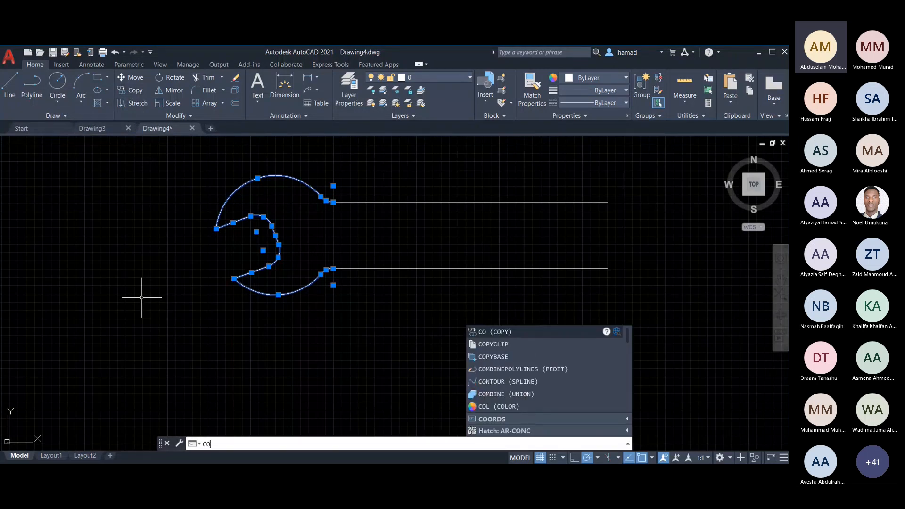
key("Return")
left_click(215, 231)
scroll(141, 262, "down", 3)
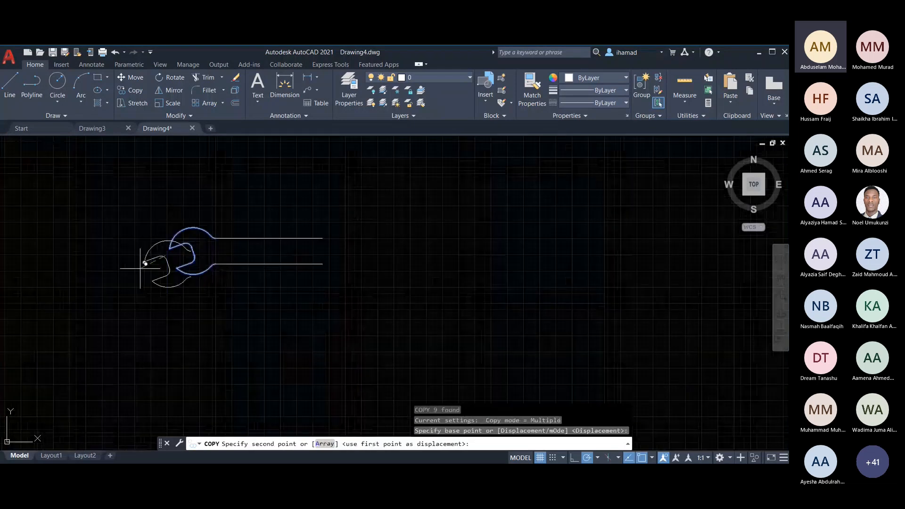
left_click(397, 250)
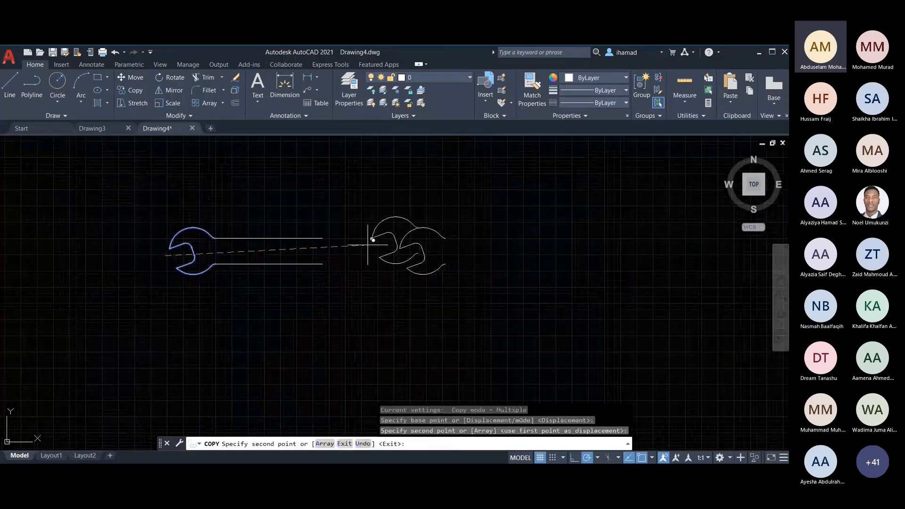
key("Escape")
scroll(386, 229, "up", 2)
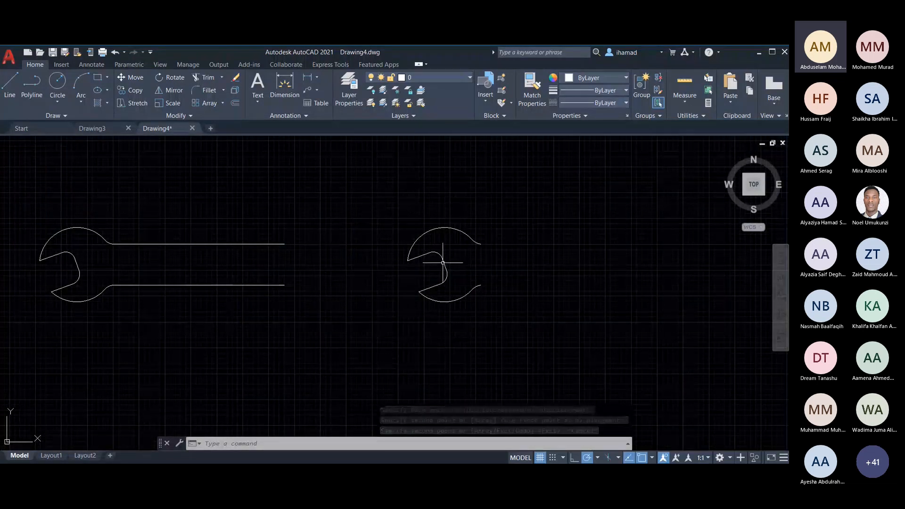
Mirror the copied wrench head across a vertical line on its open neck side, erasing the source objects.
mouse_move(343, 201)
left_mouse_down()
mouse_move(399, 322)
mouse_move(600, 293)
mouse_move(564, 206)
left_mouse_up()
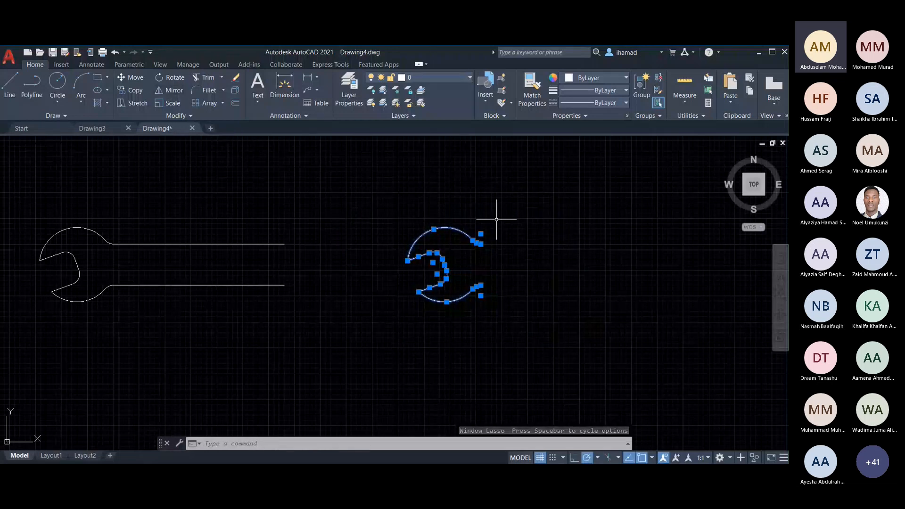
type("MI")
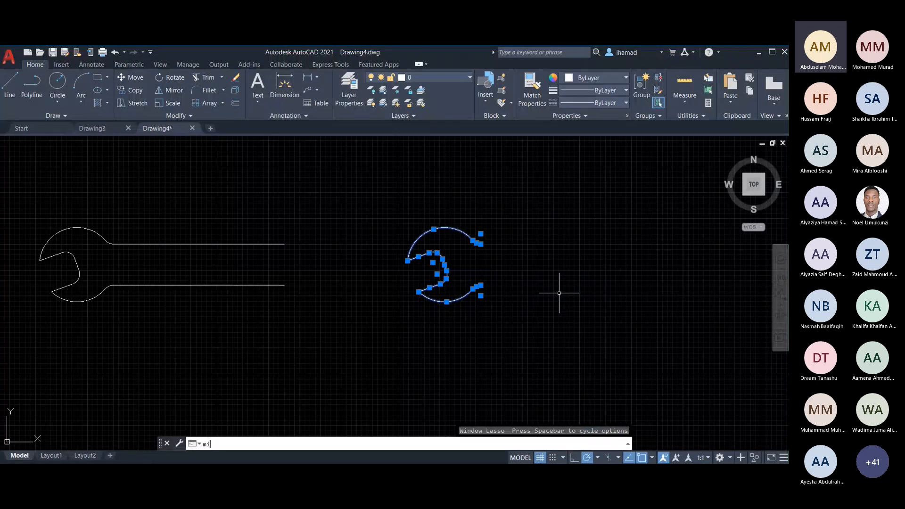
key("Return")
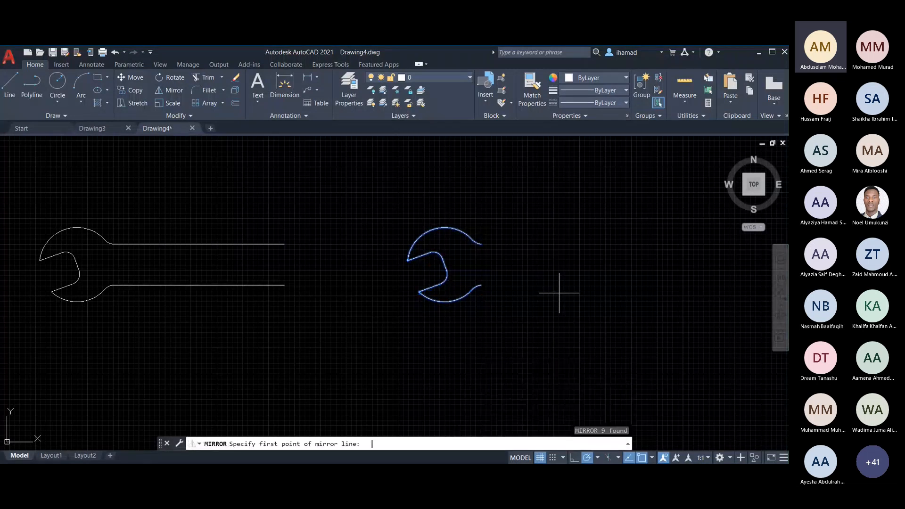
left_click(539, 204)
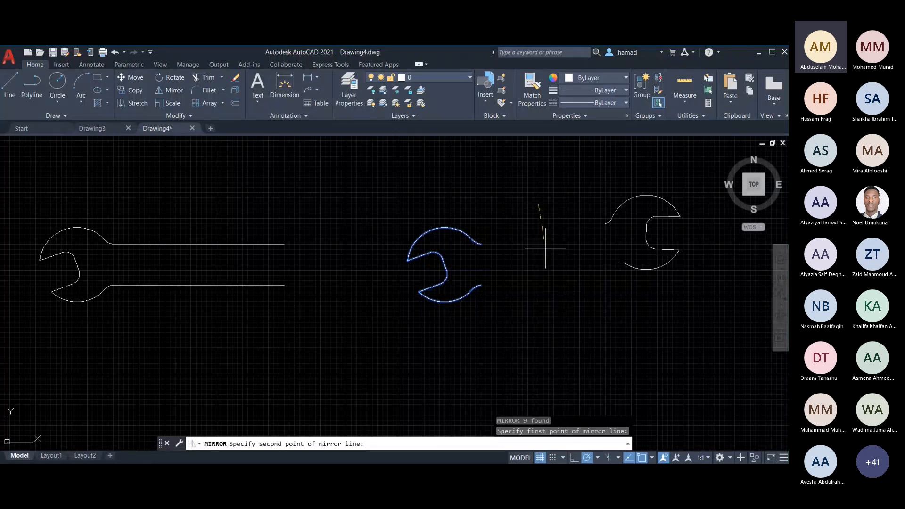
left_click(538, 306)
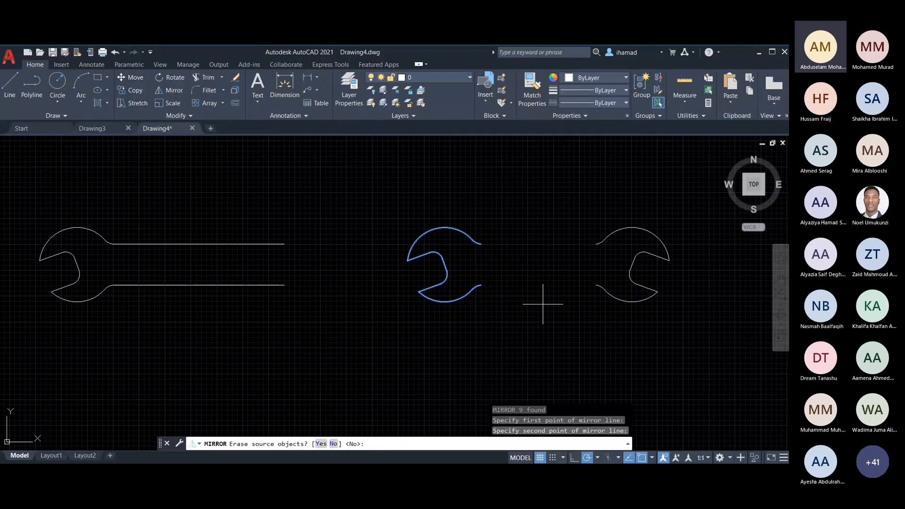
type("y")
key("Return")
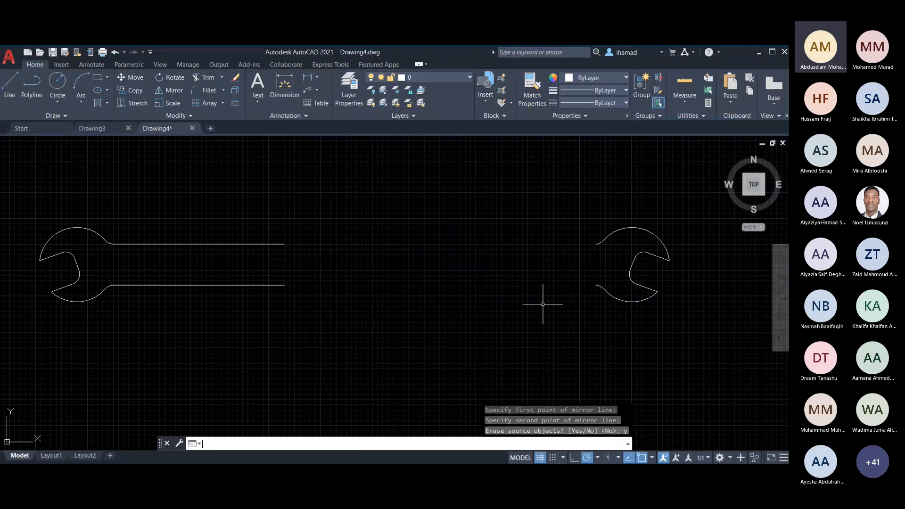
Mirror the flipped wrench head across a horizontal line above it, erasing the source objects.
scroll(442, 281, "down", 2)
scroll(529, 293, "up", 3)
scroll(408, 313, "down", 3)
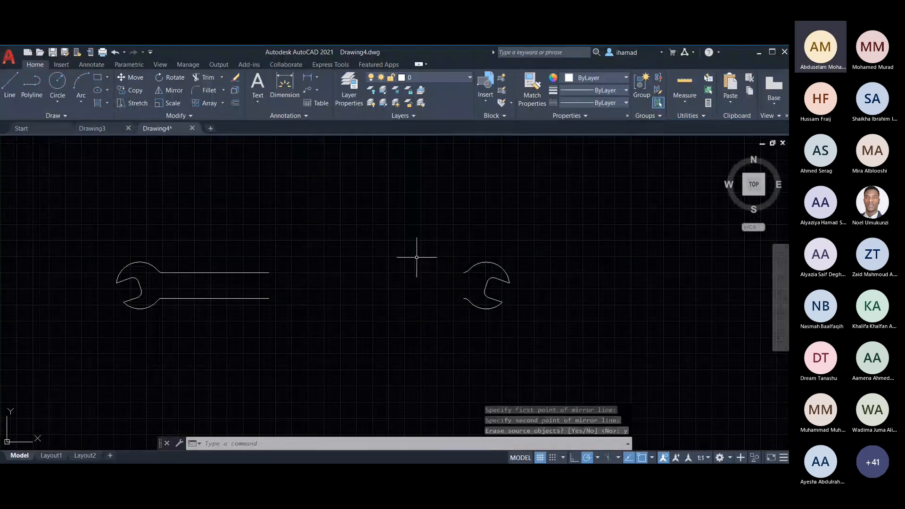
mouse_move(417, 258)
left_mouse_down()
mouse_move(448, 333)
mouse_move(542, 273)
mouse_move(397, 225)
left_mouse_up()
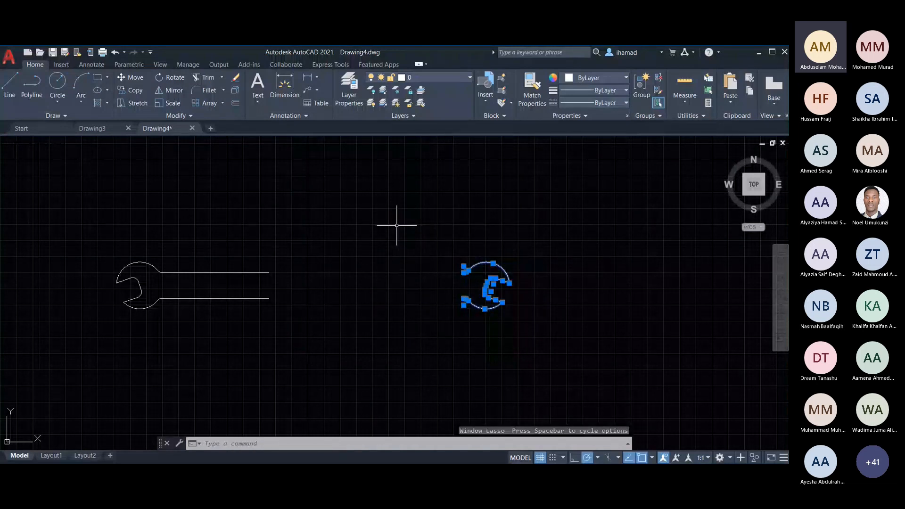
type("mi")
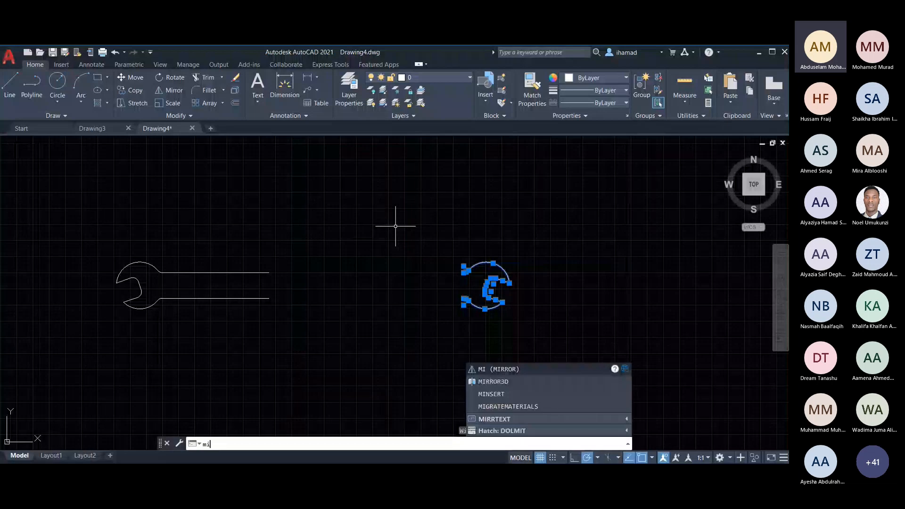
key("Return")
left_click(398, 227)
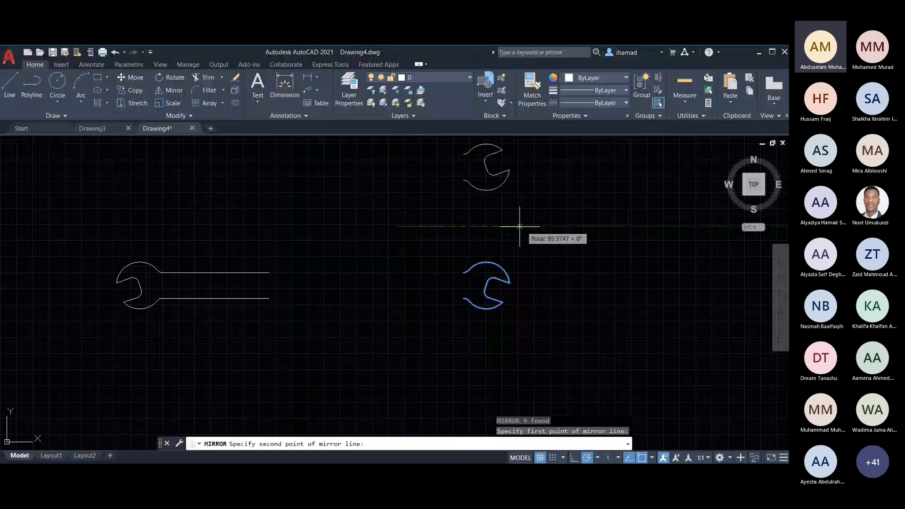
left_click(563, 227)
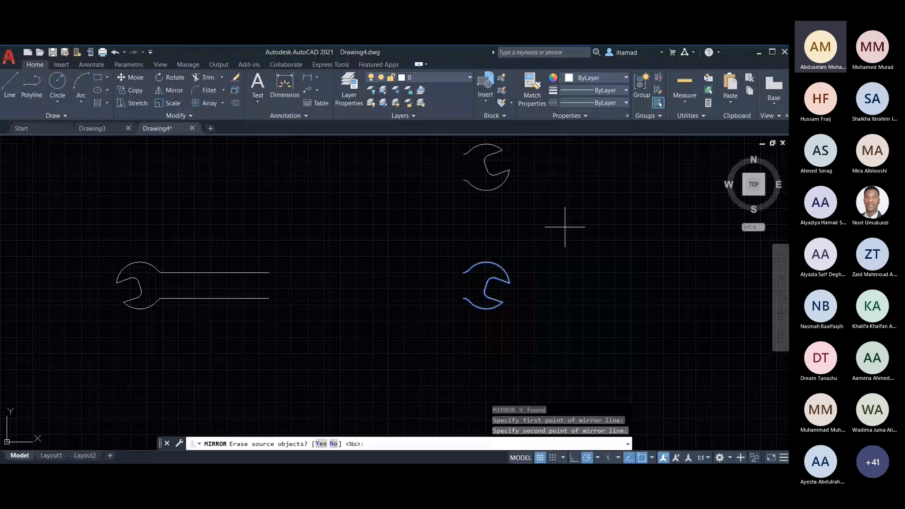
type("y")
key("Return")
Move the flipped wrench head by its lower neck endpoint onto the open end of the lower handle line.
scroll(416, 289, "down", 2)
scroll(427, 240, "up", 2)
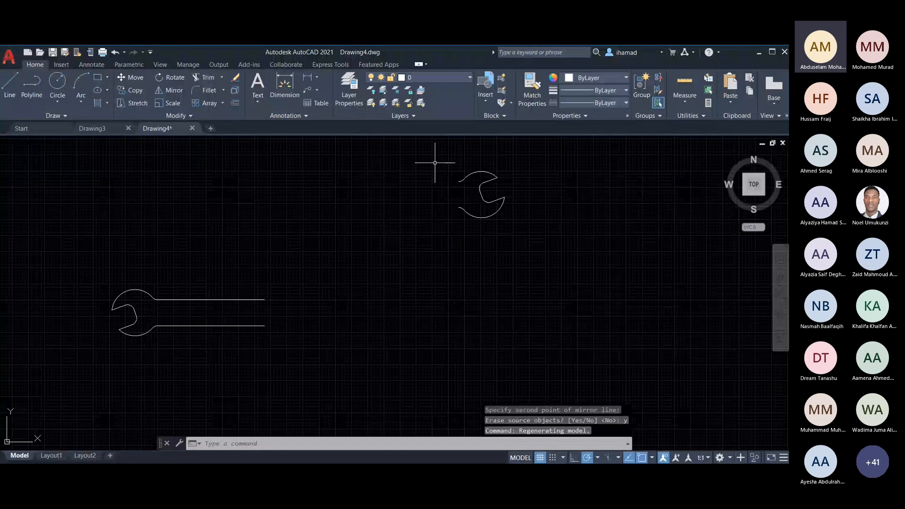
left_click_drag(435, 163, 450, 151)
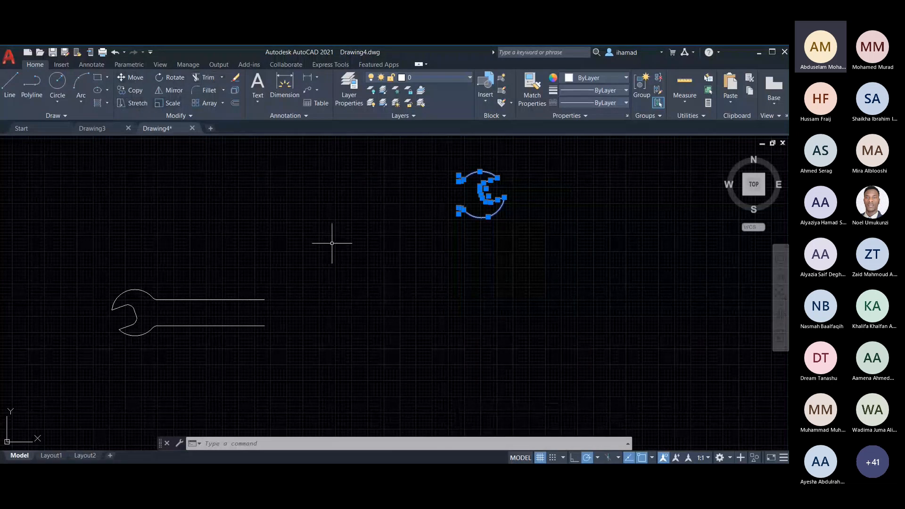
type("m")
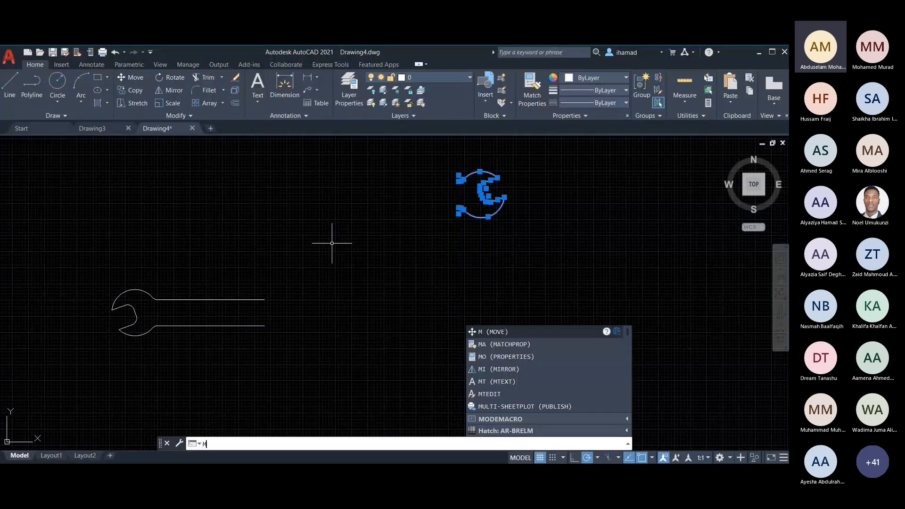
key("Return")
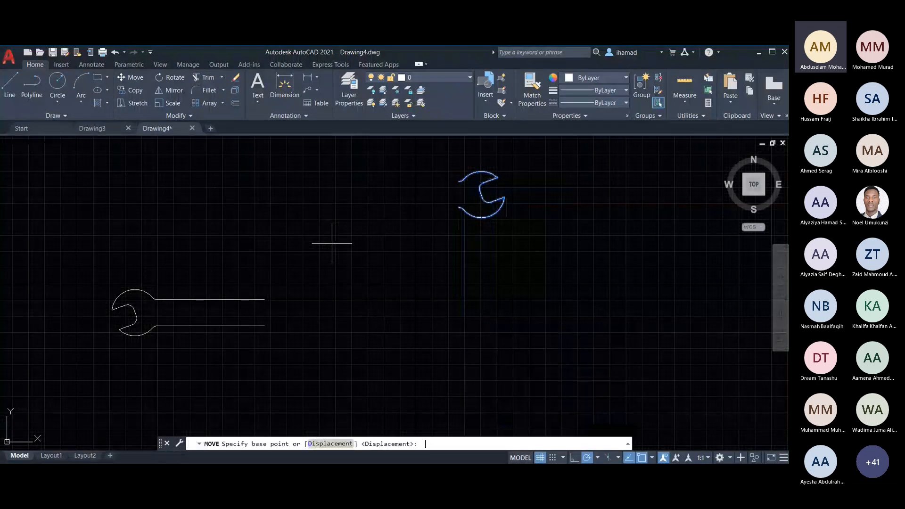
scroll(504, 233, "up", 5)
scroll(505, 233, "up", 3)
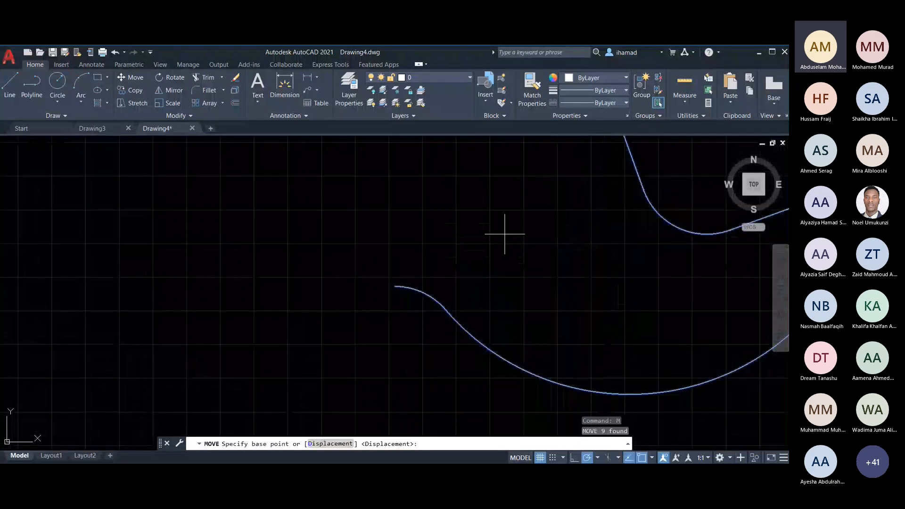
left_click(395, 286)
scroll(429, 247, "down", 8)
scroll(330, 315, "up", 6)
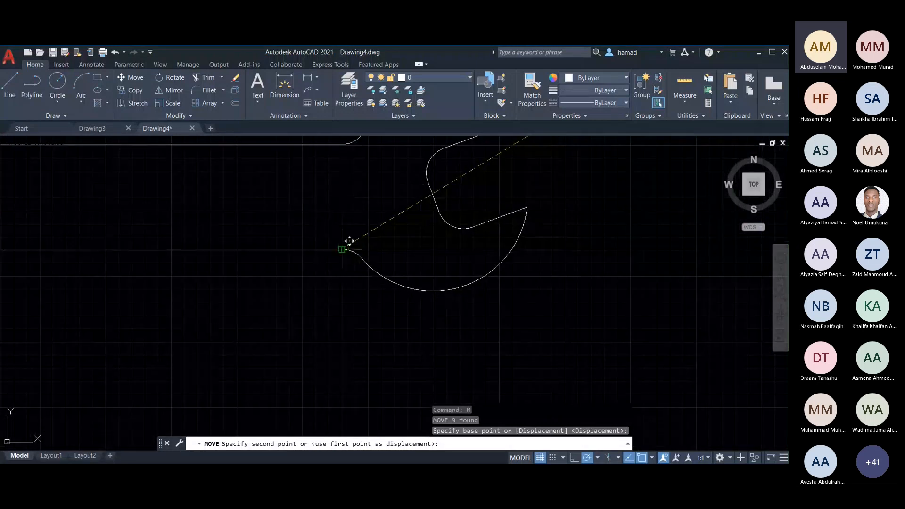
key("Escape")
scroll(504, 364, "down", 3)
scroll(420, 327, "up", 2)
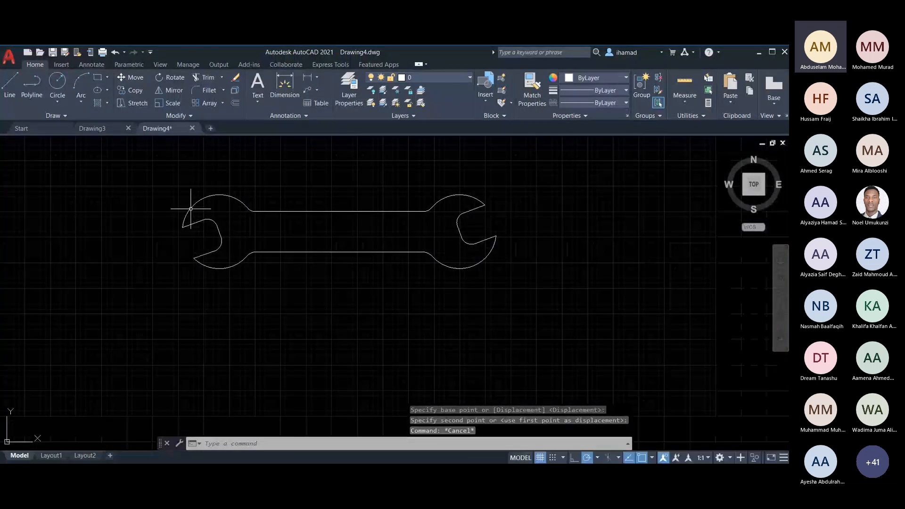
middle_click_drag(162, 232, 168, 242)
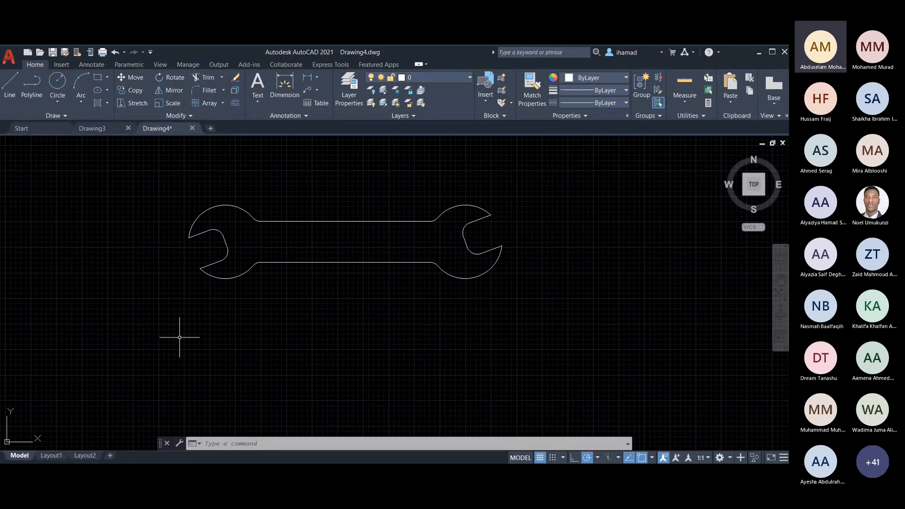
scroll(150, 278, "down", 2)
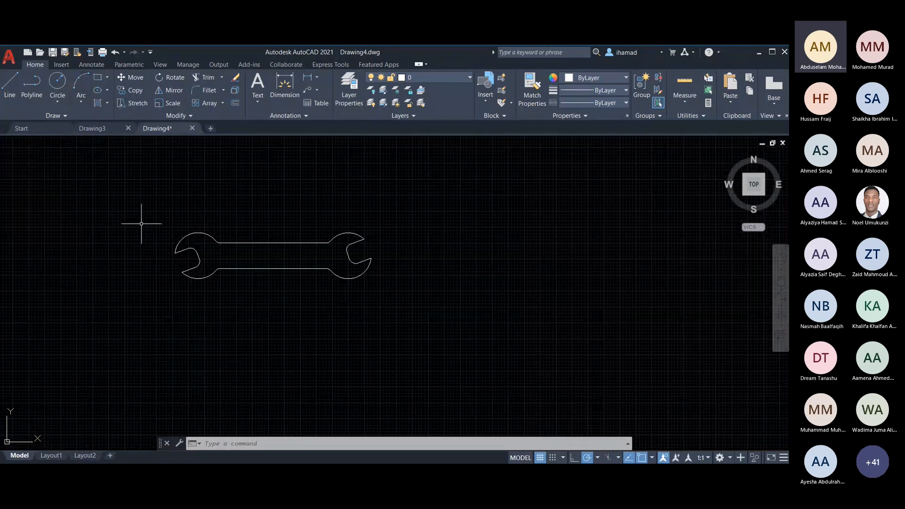
Create a new drawing from the acad3D.dwt template.
left_click(108, 127)
left_click(158, 128)
left_click(30, 52)
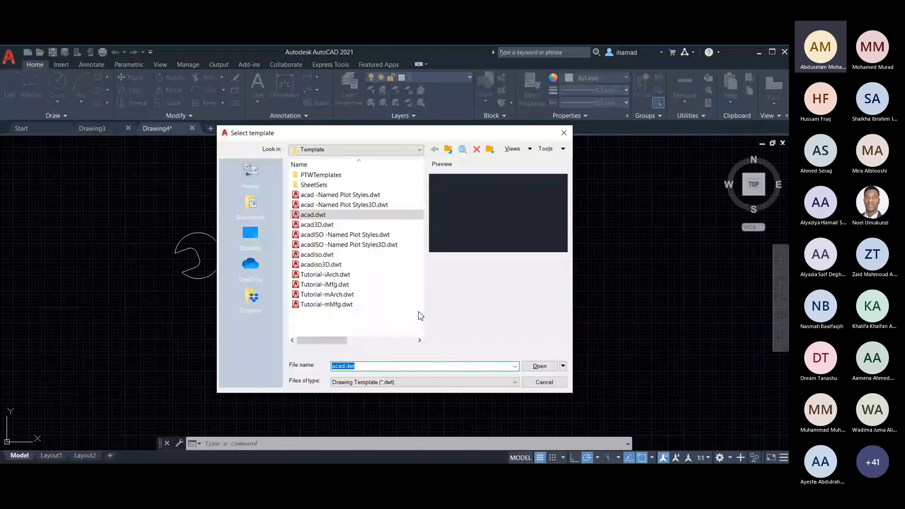
left_click(317, 225)
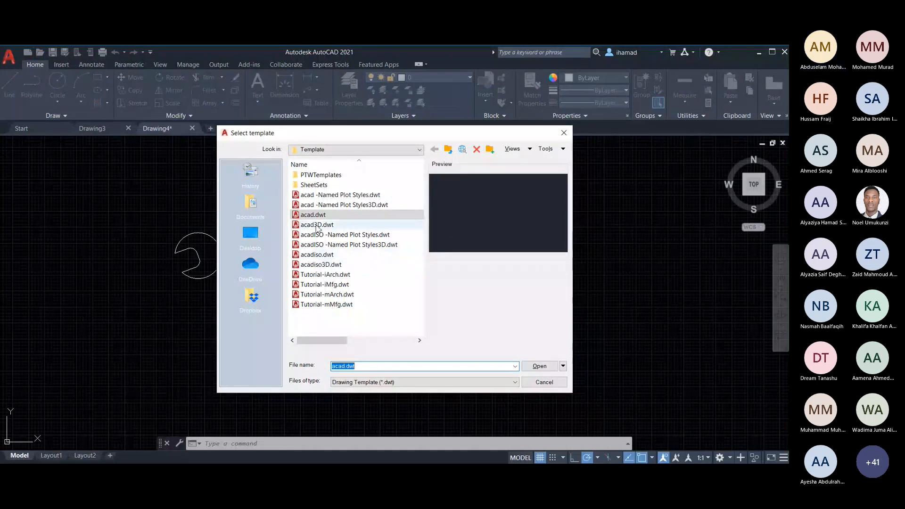
left_click(541, 367)
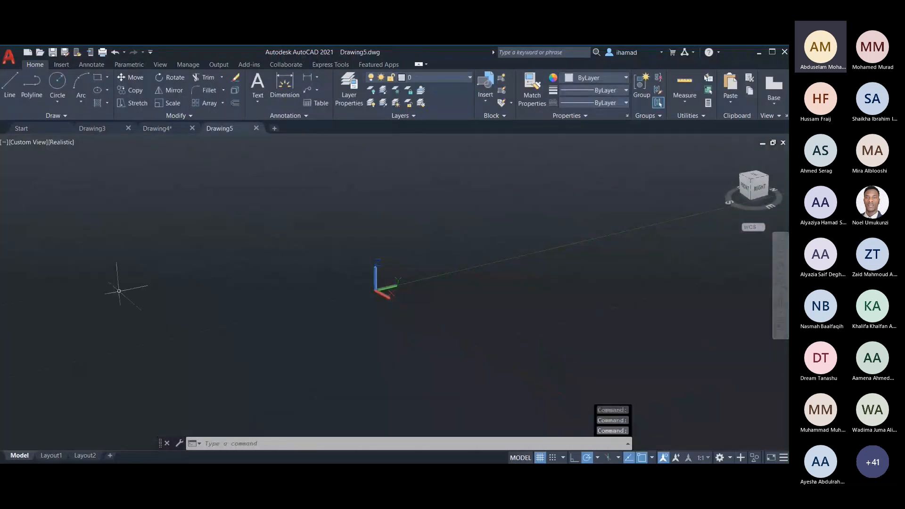
scroll(231, 295, "down", 2)
scroll(244, 321, "down", 2)
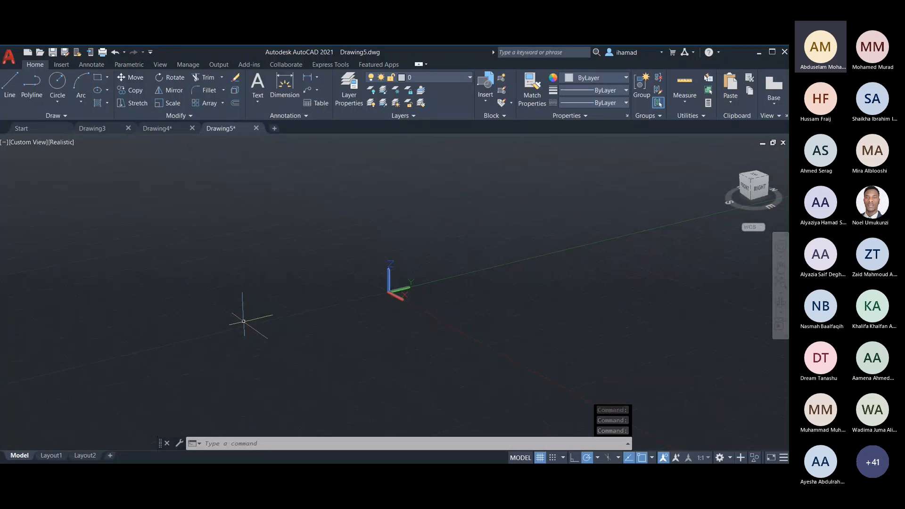
Try to copy the complete wrench profile in Drawing4.
left_click(160, 127)
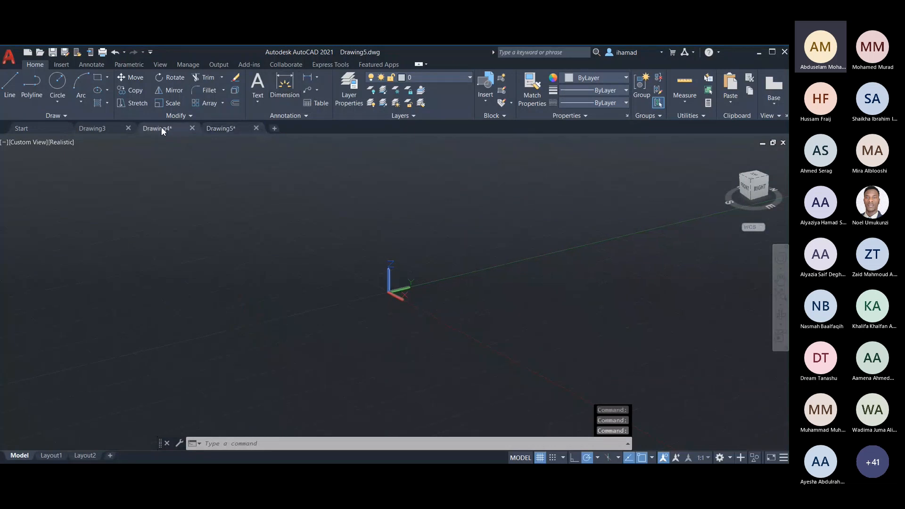
mouse_move(151, 205)
left_mouse_down()
mouse_move(273, 358)
mouse_move(309, 178)
mouse_move(140, 200)
left_mouse_up()
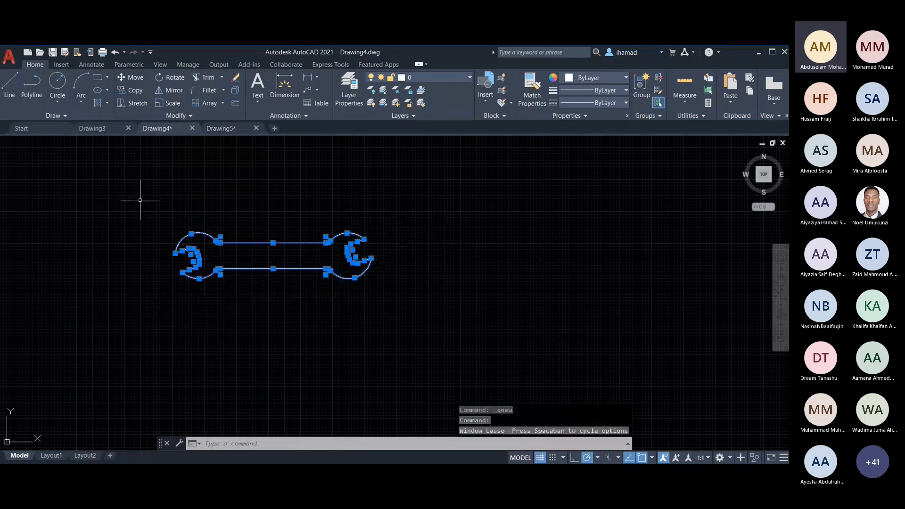
type("co")
key("Return")
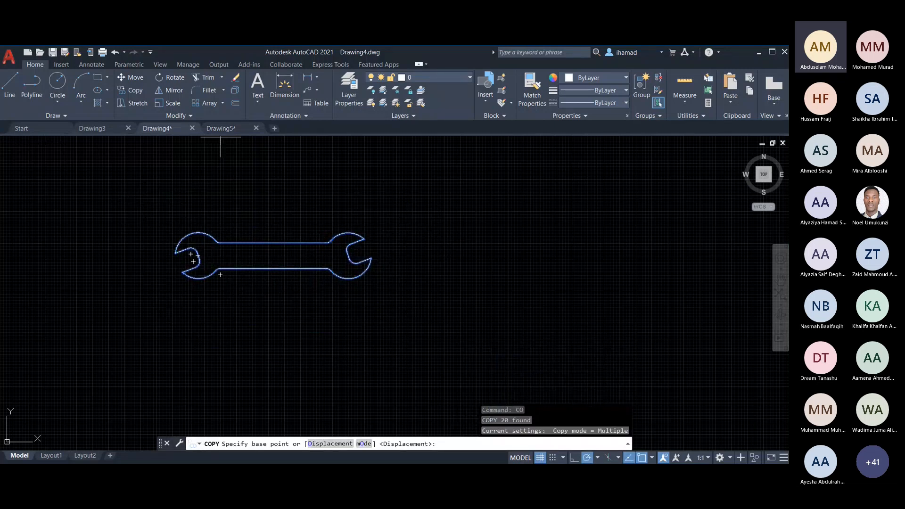
left_click(259, 208)
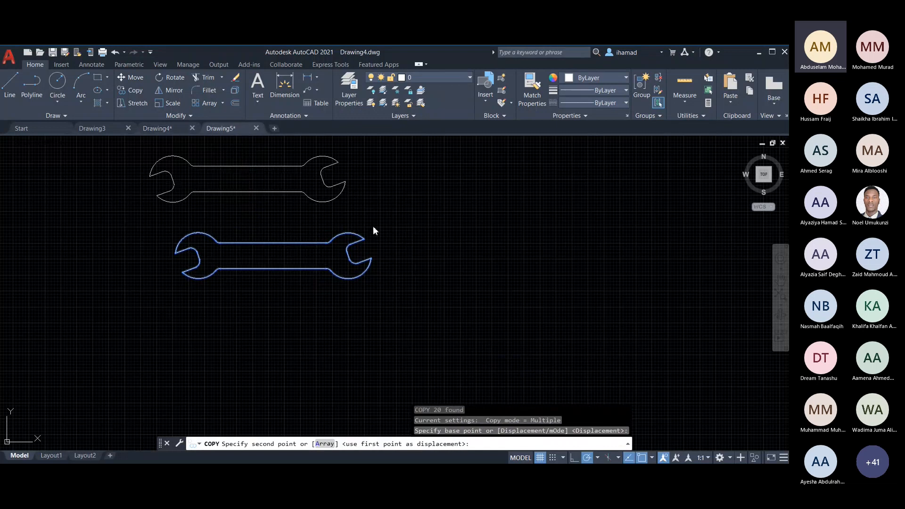
key("Escape")
Try to paste the clipboard contents into the empty space of Drawing5 and undo the paste.
left_click(222, 125)
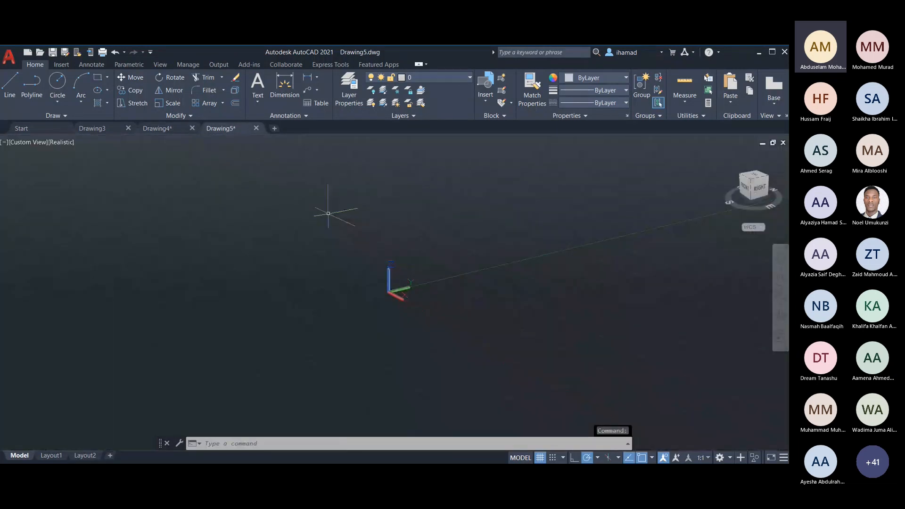
key("ctrl+v")
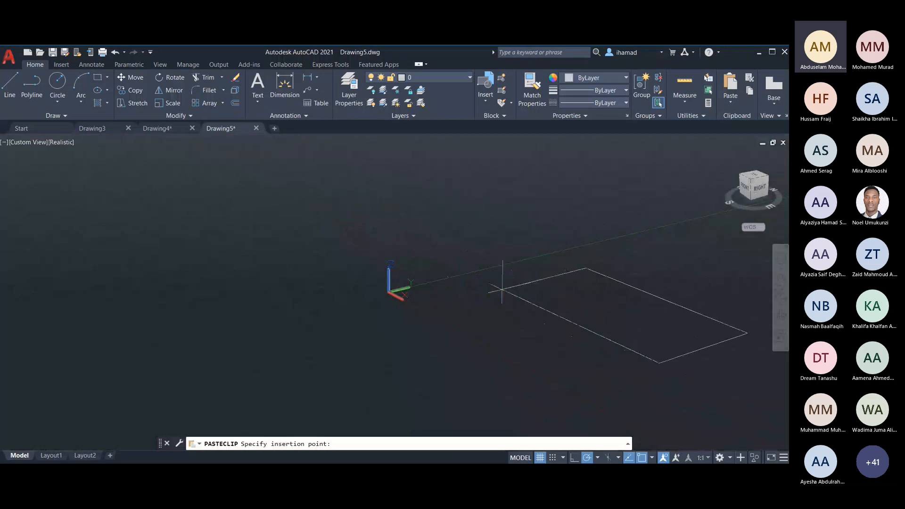
left_click(492, 278)
key("ctrl+z")
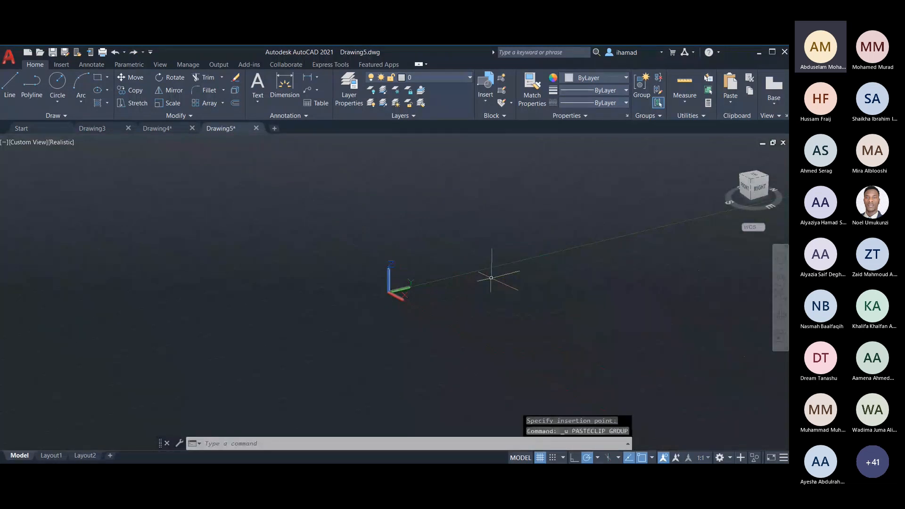
mouse_move(174, 132)
key("Escape")
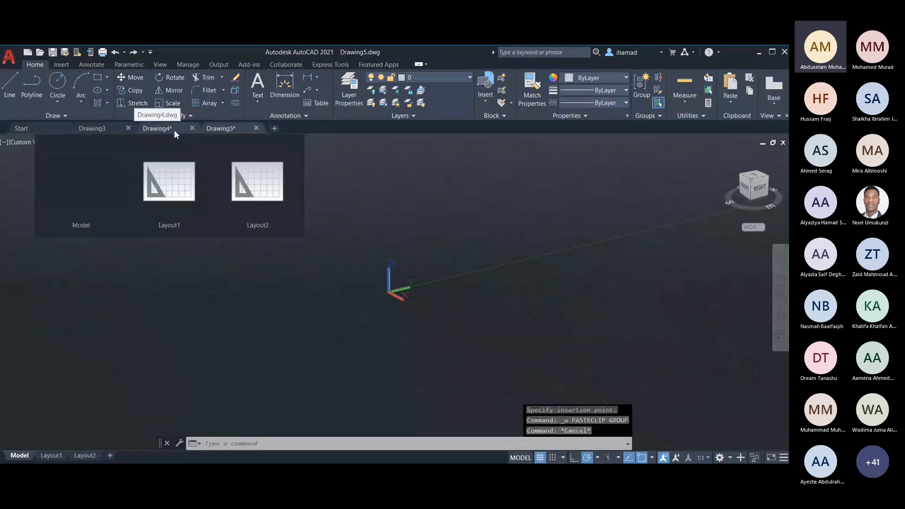
Return to Drawing4 and switch to the 3D Modeling workspace.
left_click(172, 129)
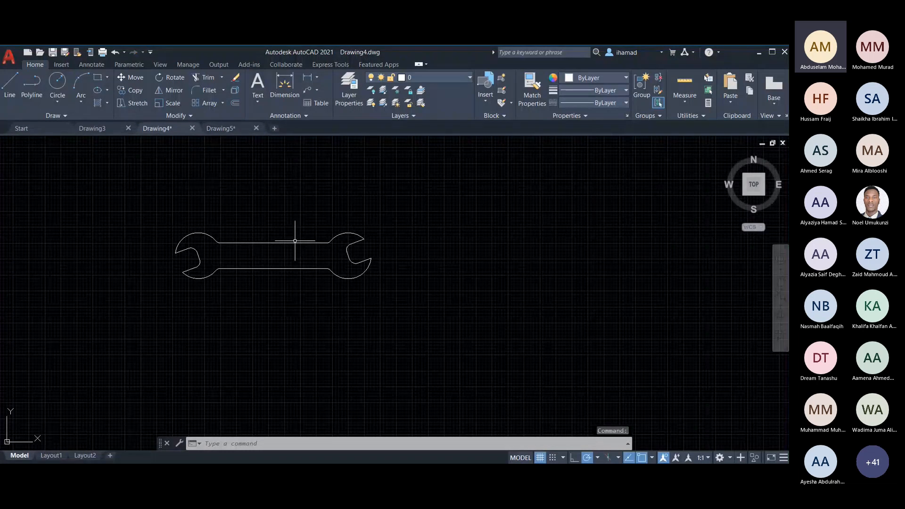
key("Escape")
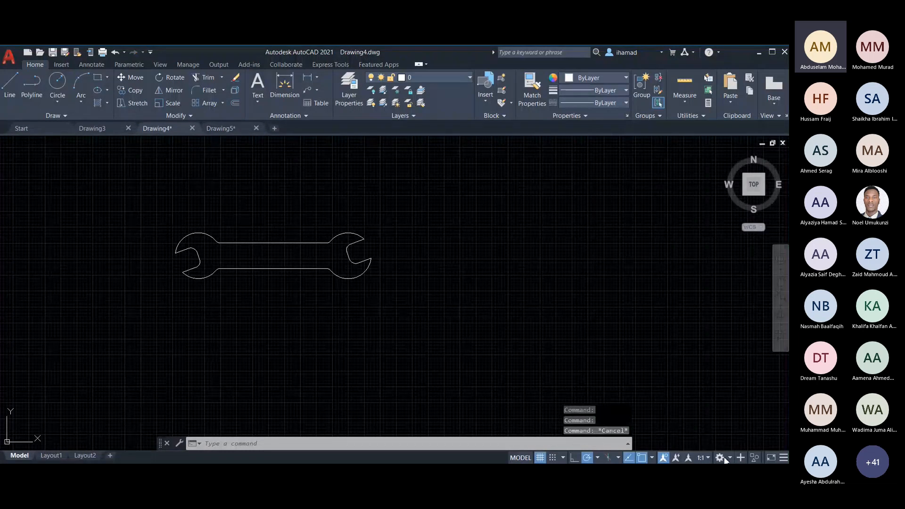
left_click(654, 392)
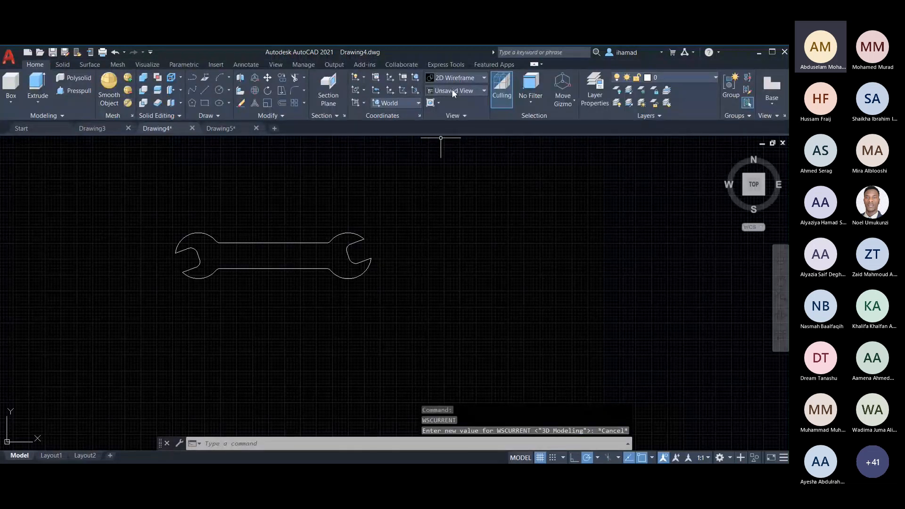
Show the flat wrench profile in the isometric home view.
left_click(451, 90)
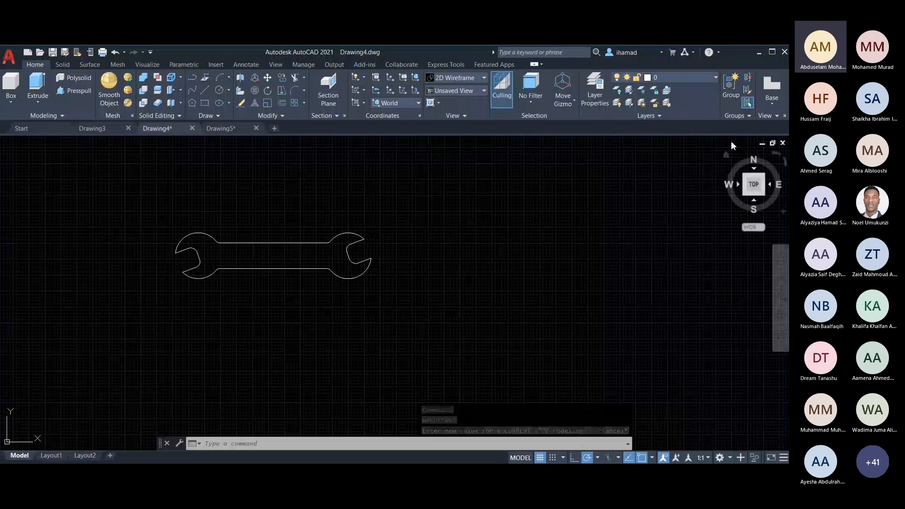
left_click(726, 155)
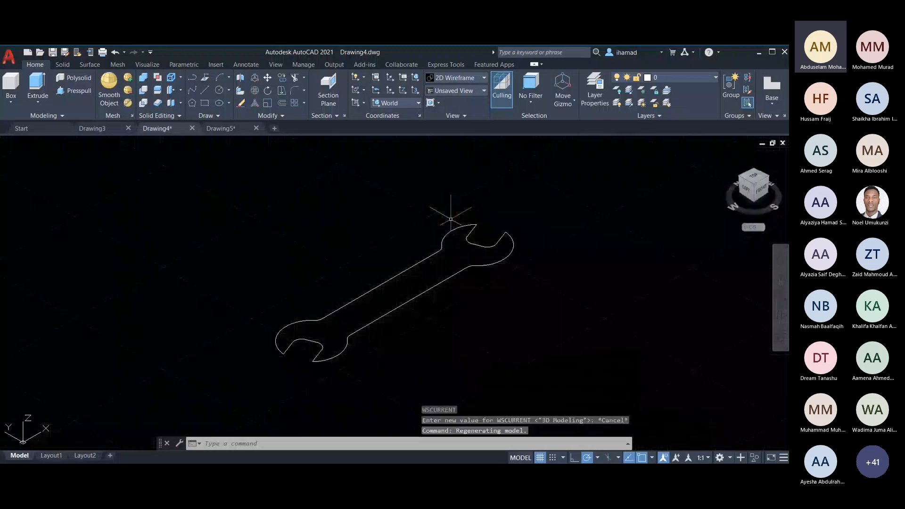
scroll(312, 237, "down", 2)
scroll(340, 270, "up", 2)
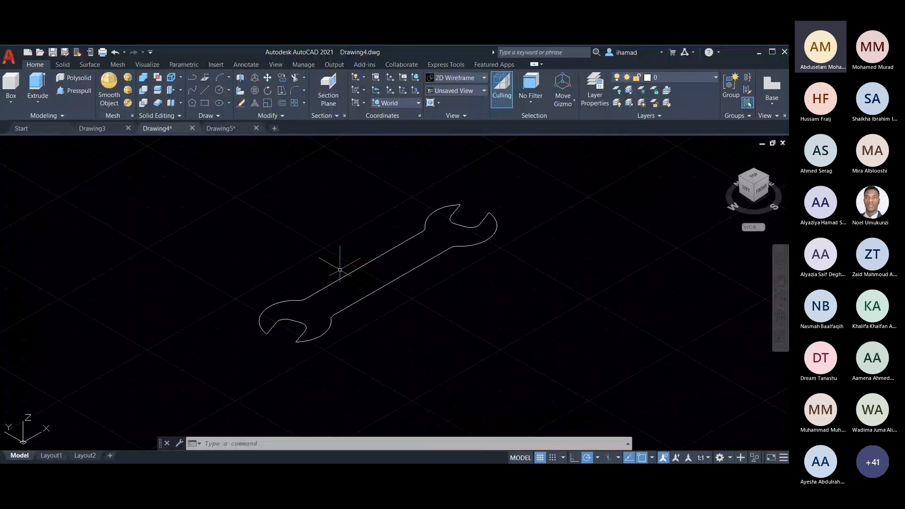
Extrude the closed area inside the wrench profile to a height of 4 mm with Presspull.
left_click(70, 92)
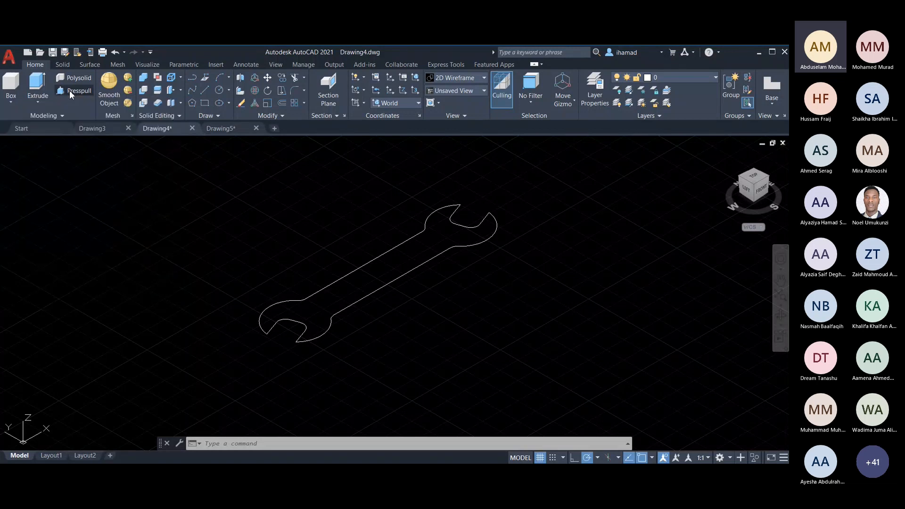
left_click(380, 271)
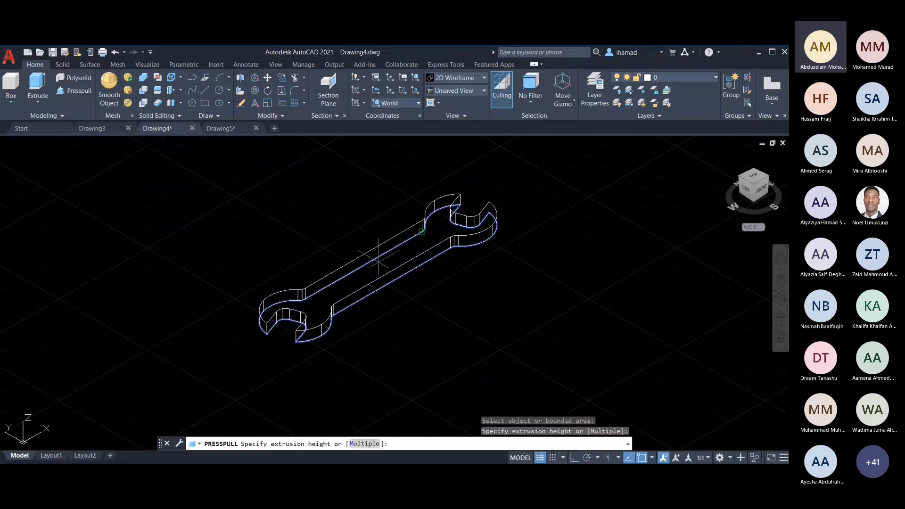
type("10")
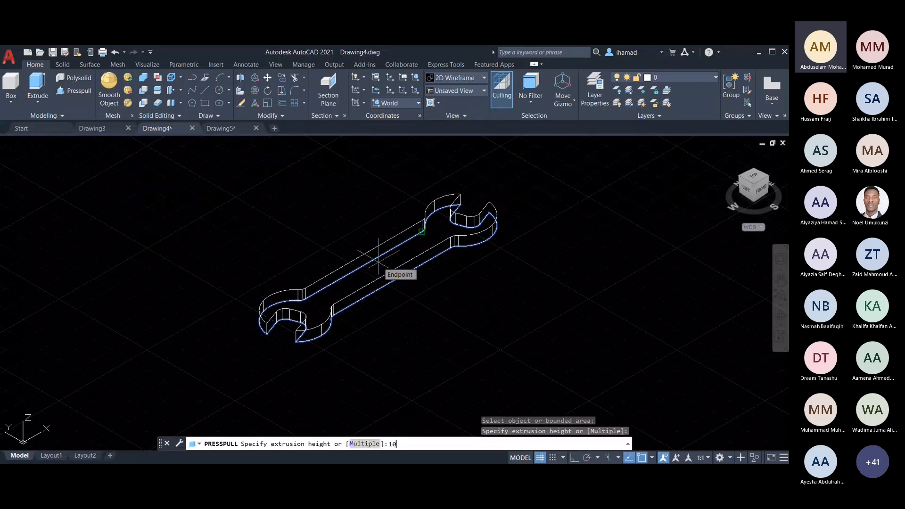
key("BackSpace")
key("BackSpace")
type("4")
key("Return")
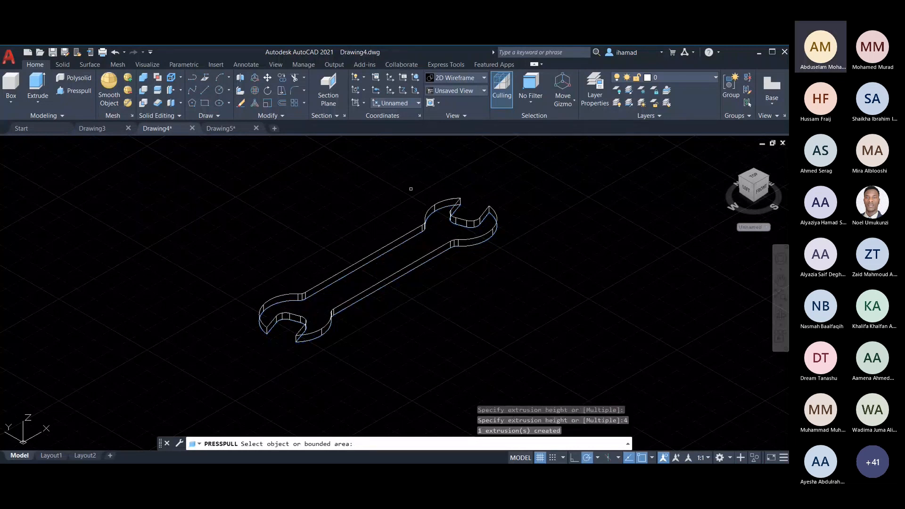
scroll(336, 212, "down", 2)
scroll(337, 231, "up", 2)
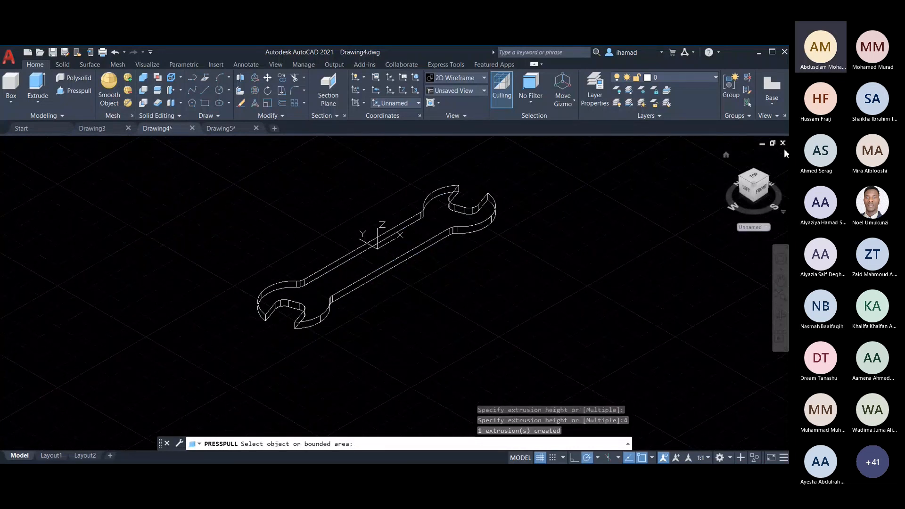
left_click(726, 155)
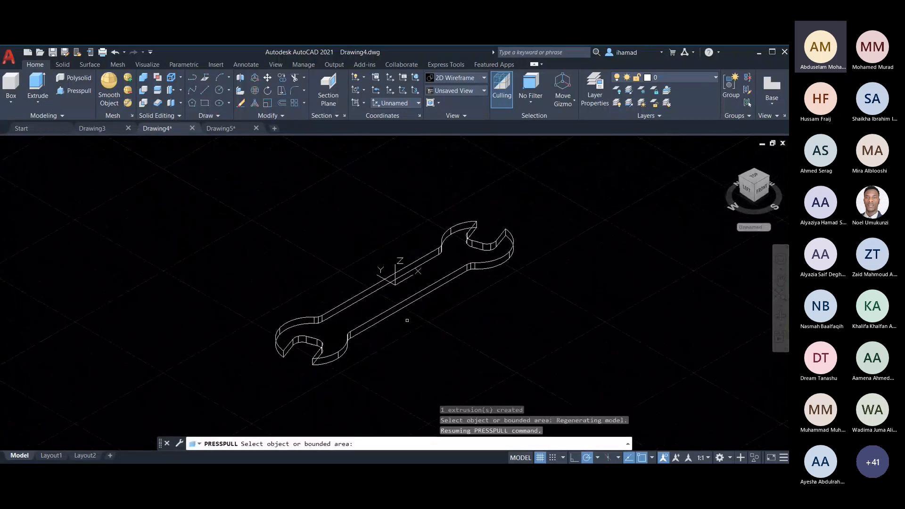
key("Return")
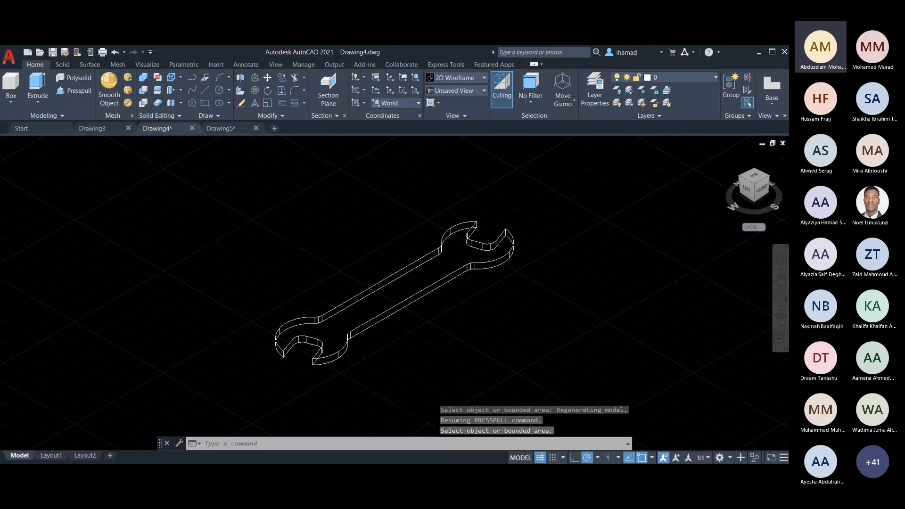
scroll(372, 354, "up", 4)
scroll(153, 313, "down", 4)
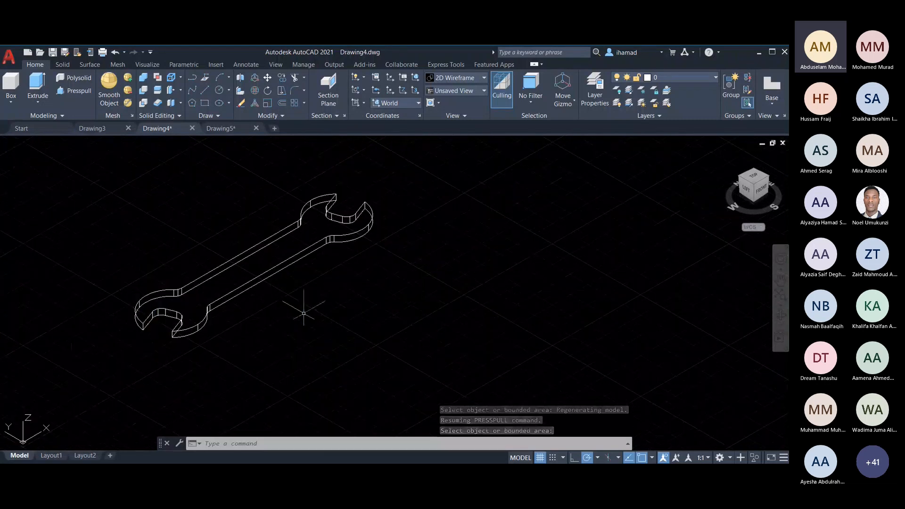
Try the Conceptual, Realistic and Shaded visual styles on the extruded wrench.
scroll(303, 313, "up", 2)
middle_click_drag(304, 314, 430, 349)
scroll(330, 356, "down", 2)
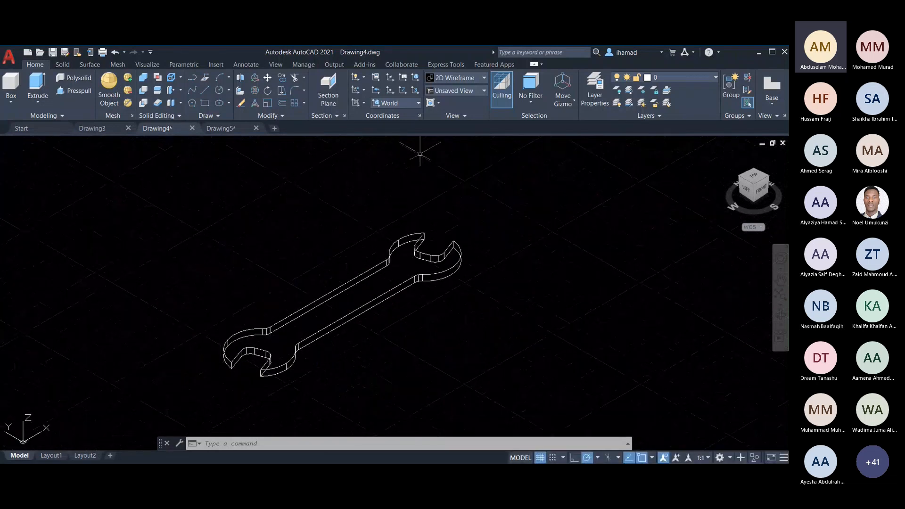
left_click(470, 79)
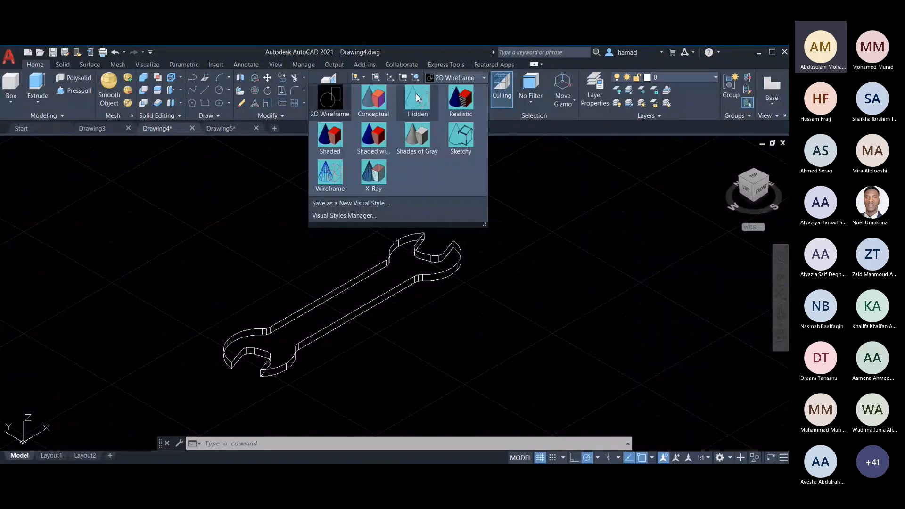
left_click(373, 101)
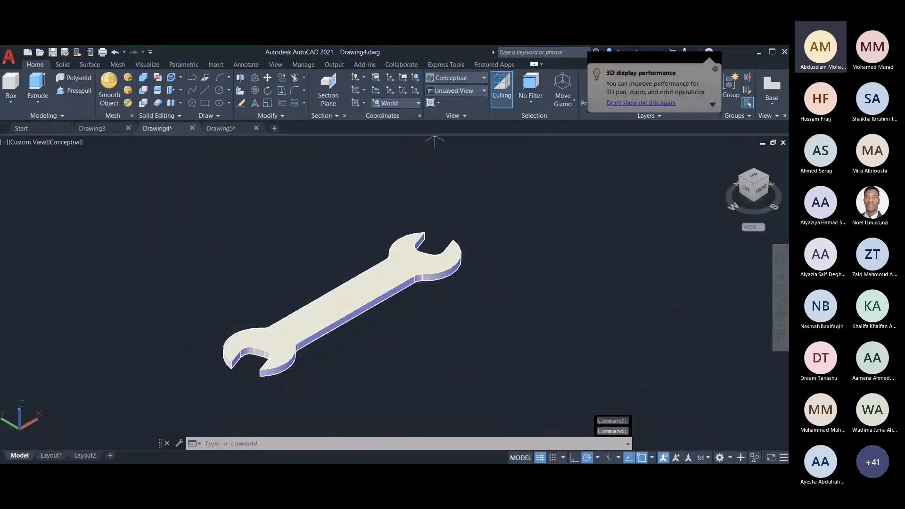
left_click(455, 78)
left_click(456, 103)
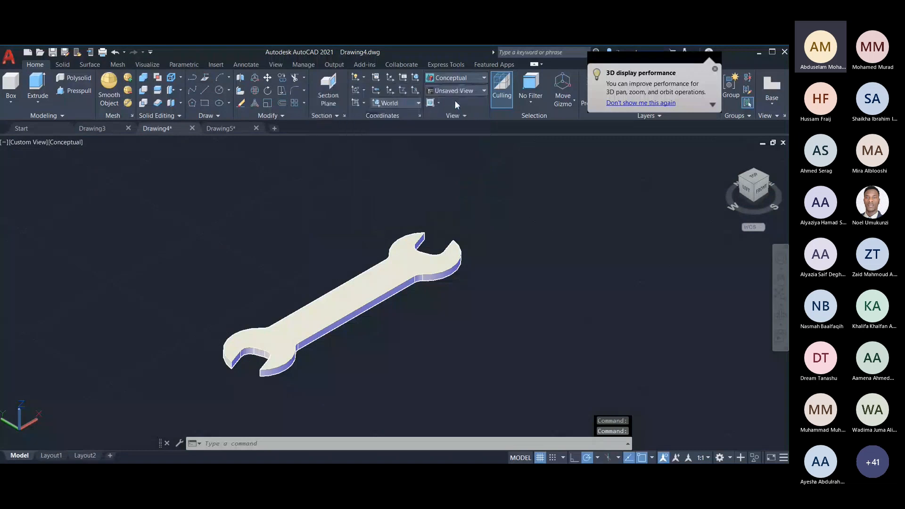
left_click(453, 79)
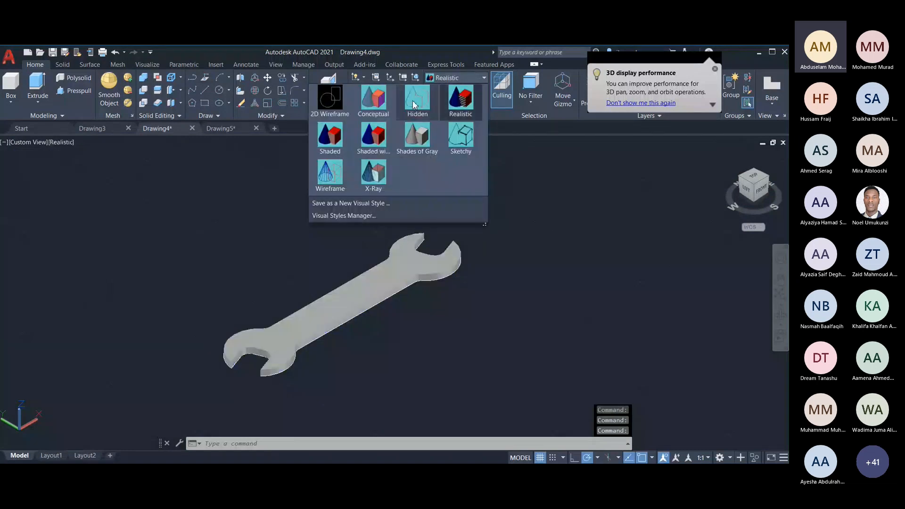
left_click(331, 137)
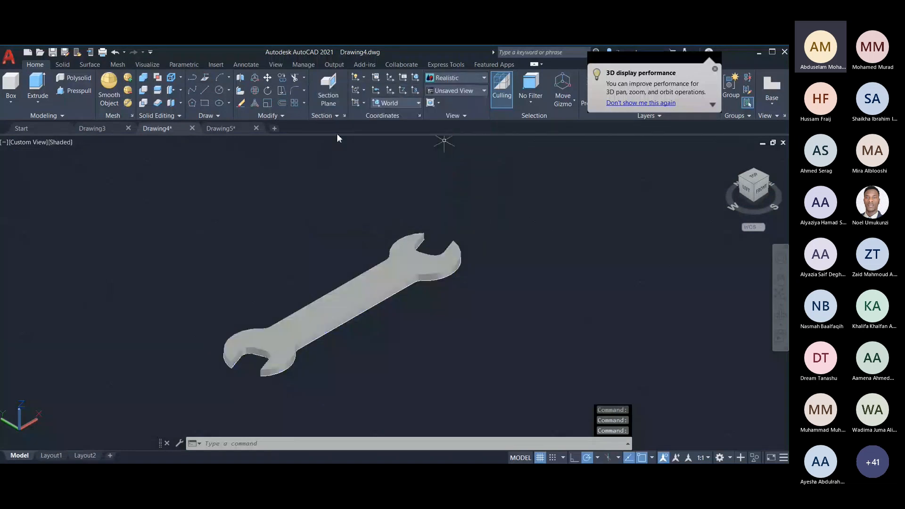
Set the visual style of the wrench model to Shaded with edges.
left_click(448, 90)
left_click(449, 79)
left_click(449, 79)
left_click(448, 80)
left_click(373, 137)
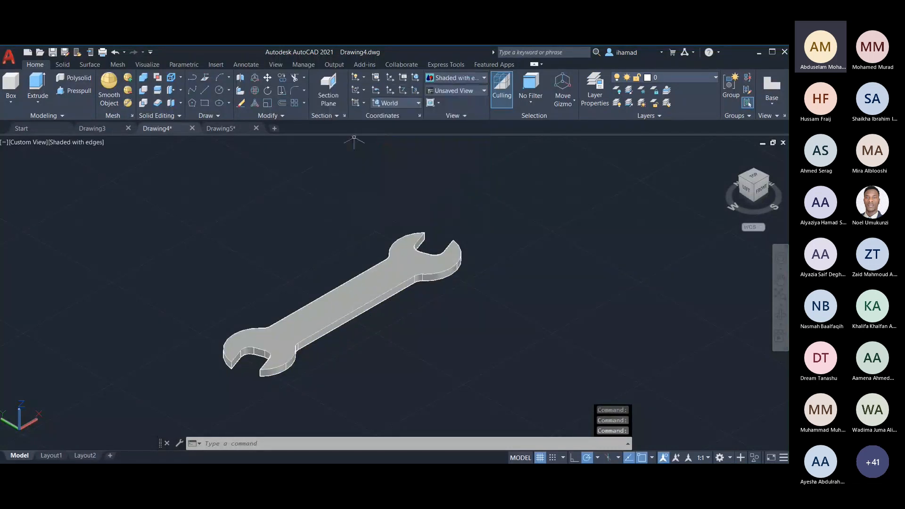
View the wrench from the home view and the SW, SE and NW Isometric preset views.
scroll(414, 308, "up", 2)
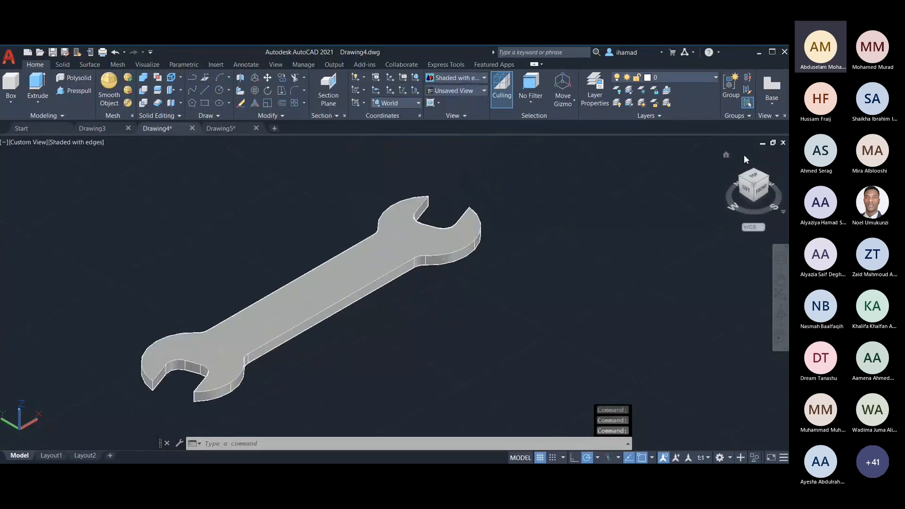
left_click(726, 154)
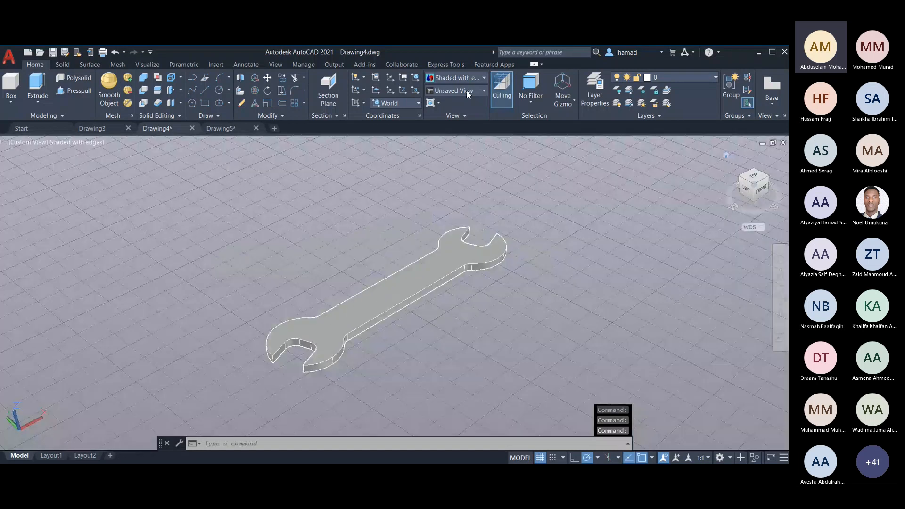
left_click(465, 89)
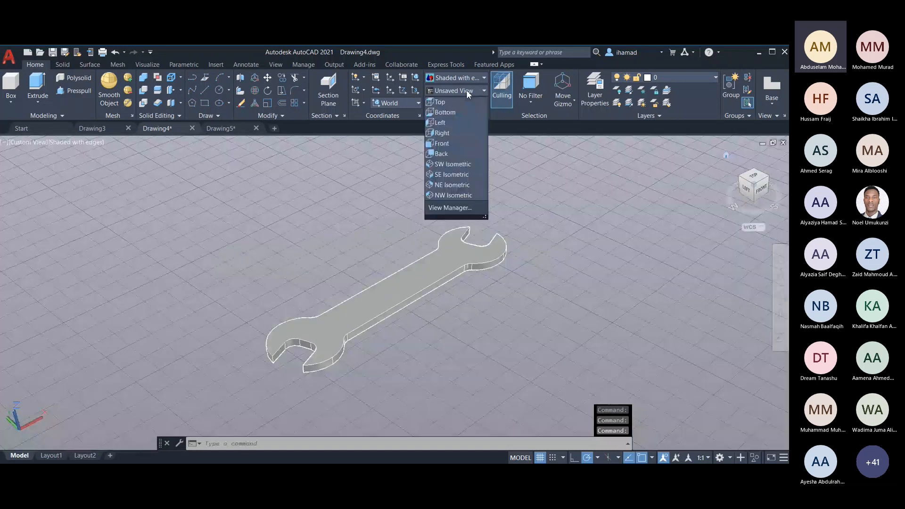
left_click(460, 165)
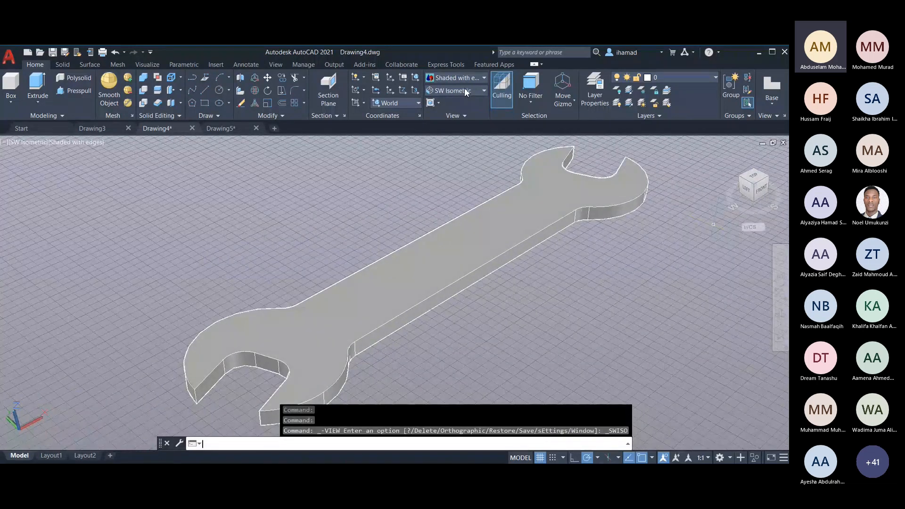
left_click(465, 89)
left_click(457, 174)
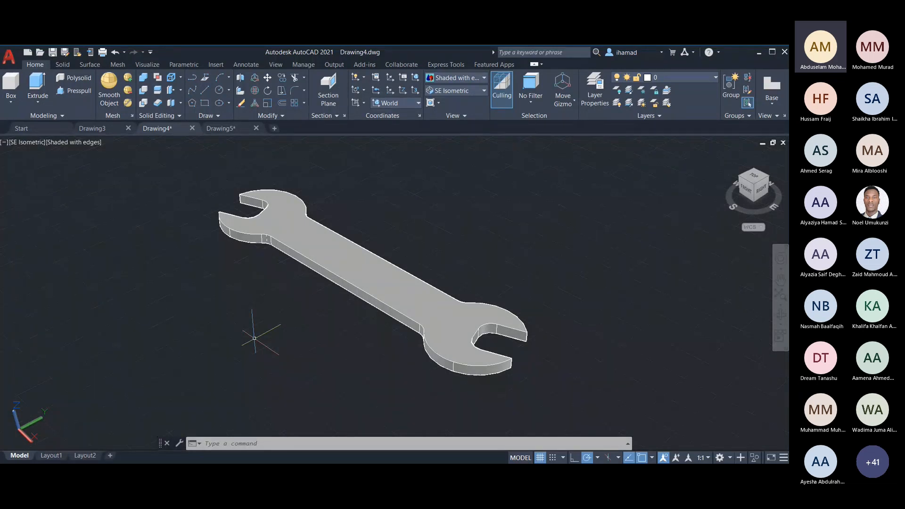
left_click(438, 92)
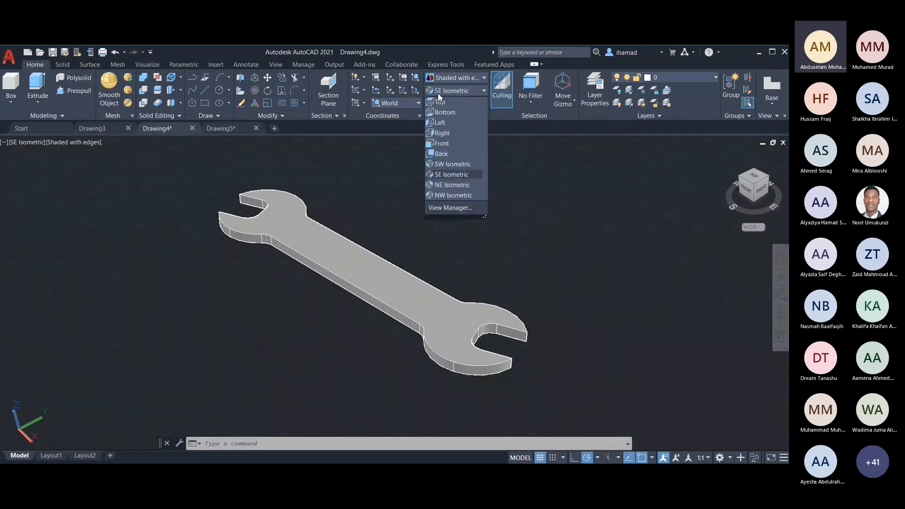
left_click(450, 194)
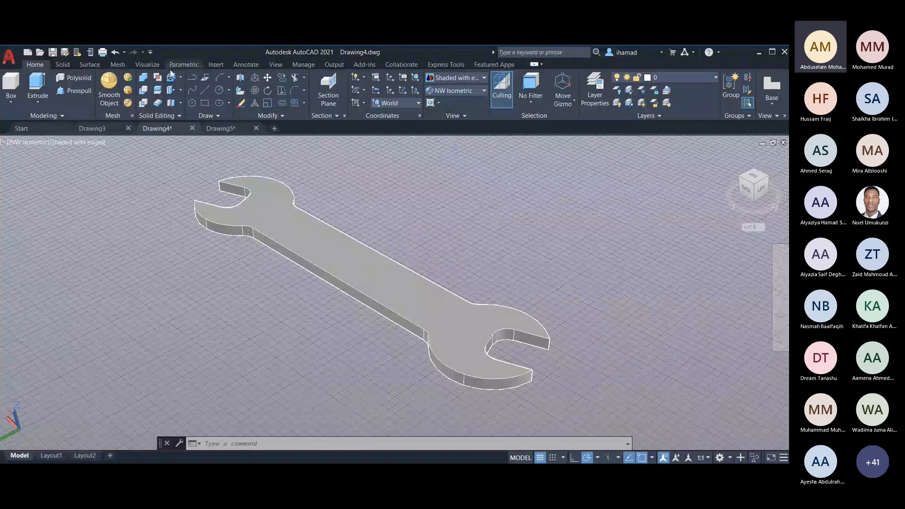
Open the Materials Browser and browse the Autodesk Library to the aluminum metal materials.
left_click(152, 65)
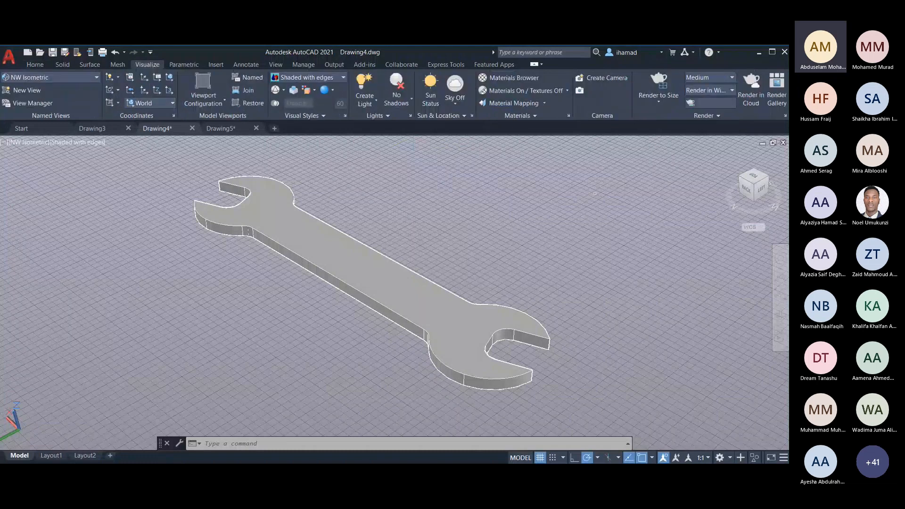
left_click(531, 78)
scroll(629, 302, "down", 2)
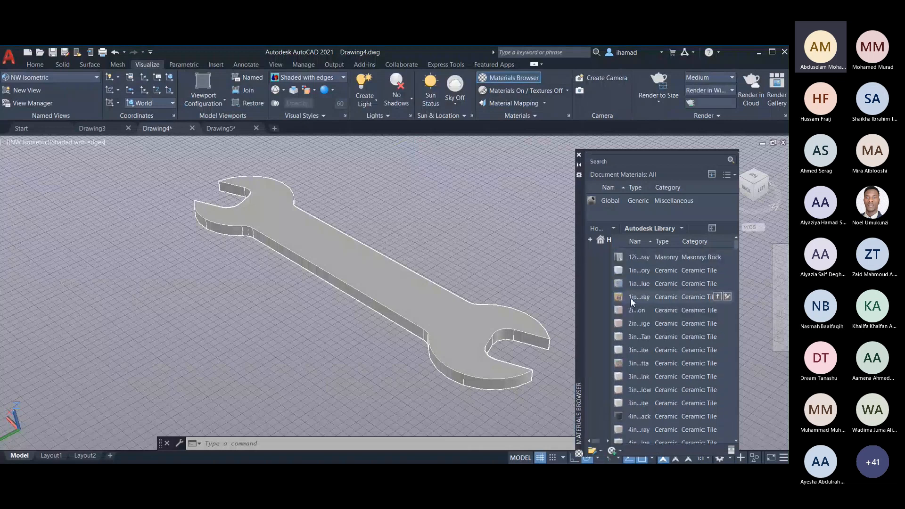
scroll(622, 304, "down", 10)
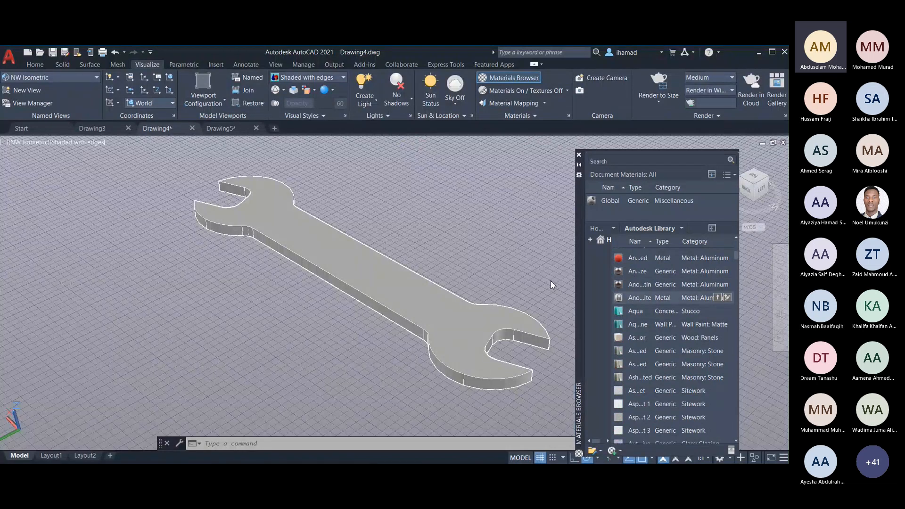
mouse_move(108, 182)
left_mouse_down()
mouse_move(162, 283)
mouse_move(556, 347)
mouse_move(568, 254)
mouse_move(500, 197)
left_mouse_up()
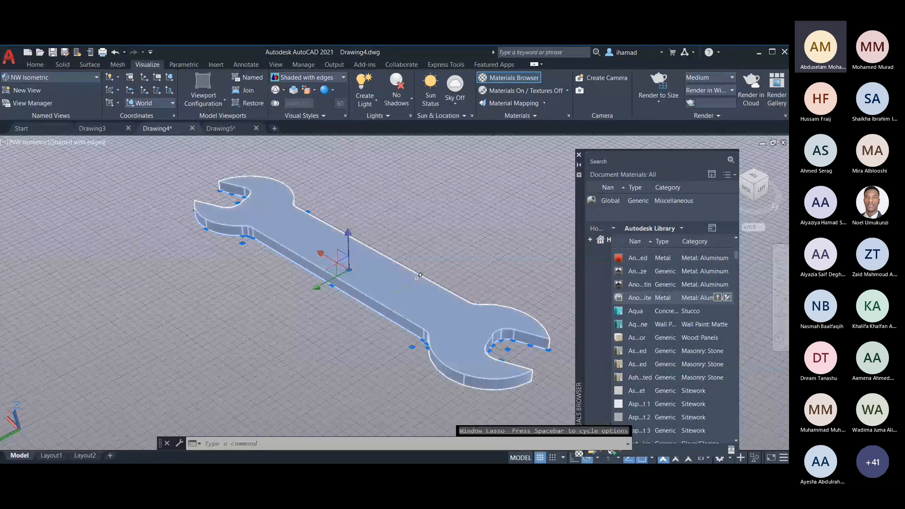
left_click(105, 239)
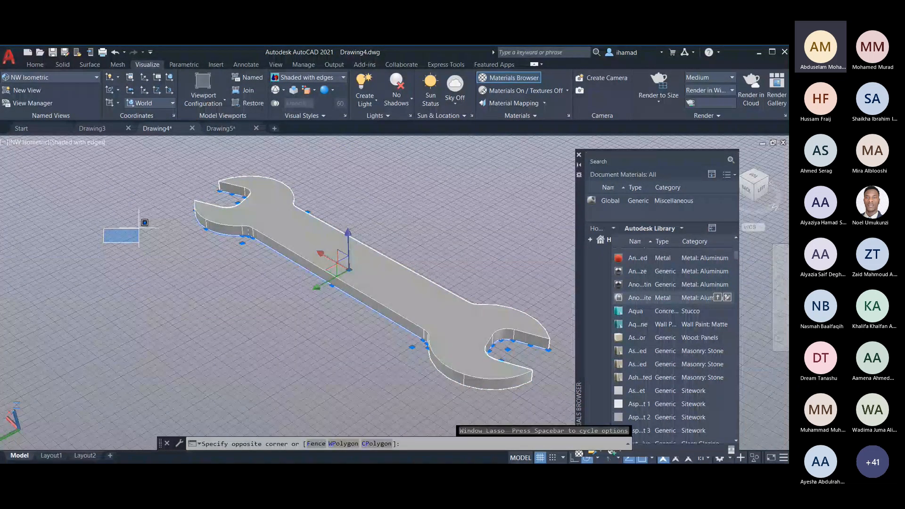
key("Escape")
key("Escape")
key("Escape")
Select the whole wrench and assign it the white anodized material from the Metal: Aluminum category.
scroll(161, 264, "down", 2)
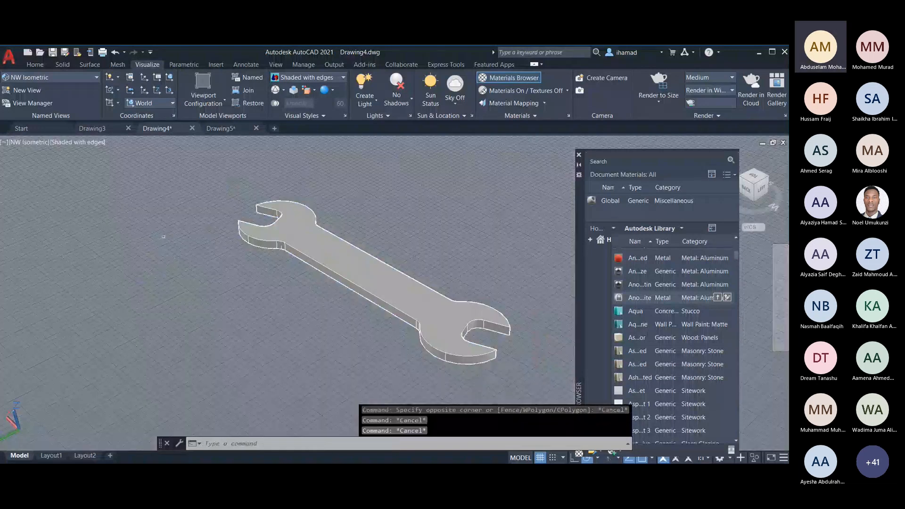
scroll(165, 228, "down", 2)
left_click_drag(170, 213, 509, 322)
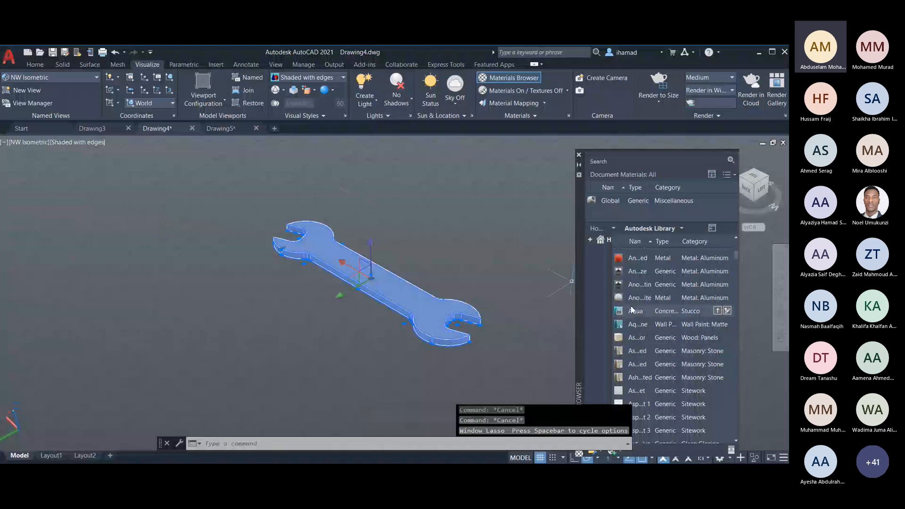
left_click(619, 298)
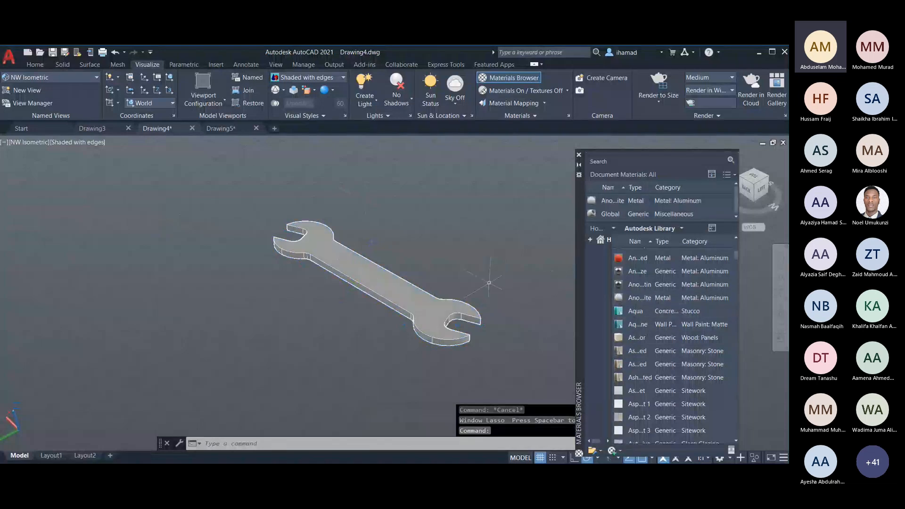
Assign the blue anodized Metal: Aluminum material to the whole wrench and close the Materials Browser.
left_click(203, 213)
mouse_move(203, 214)
left_mouse_down()
mouse_move(481, 348)
mouse_move(437, 178)
mouse_move(246, 163)
left_mouse_up()
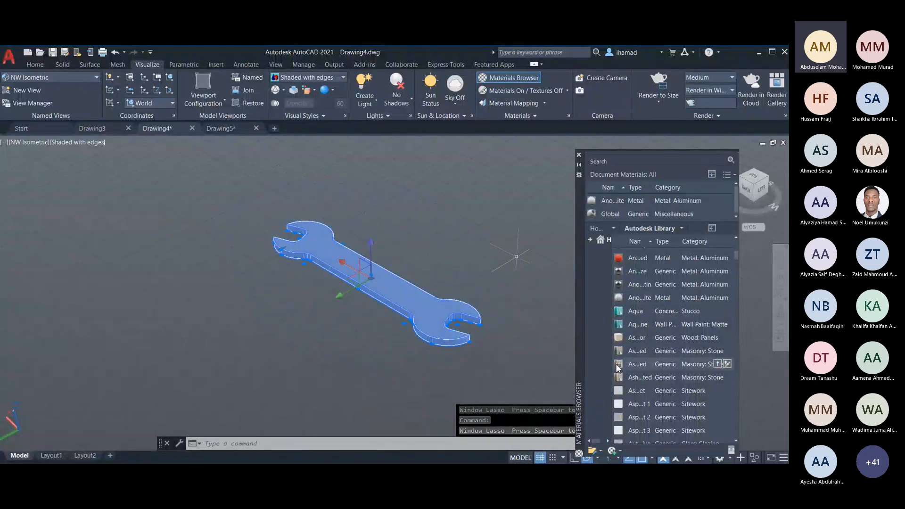
scroll(622, 301, "up", 4)
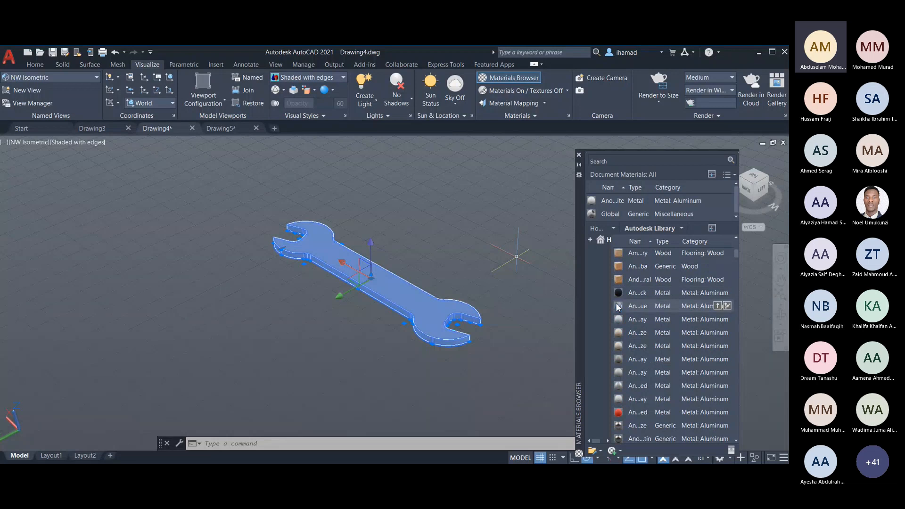
left_click(638, 310)
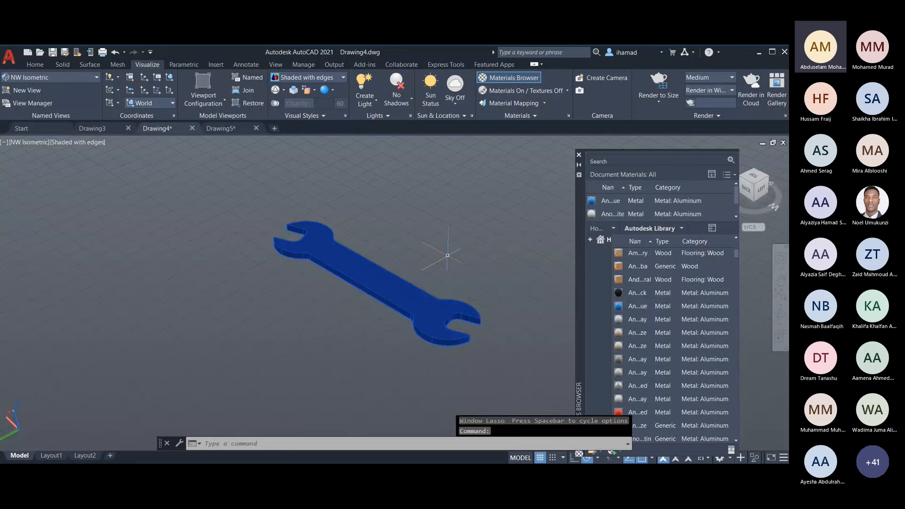
key("Escape")
scroll(378, 258, "up", 1)
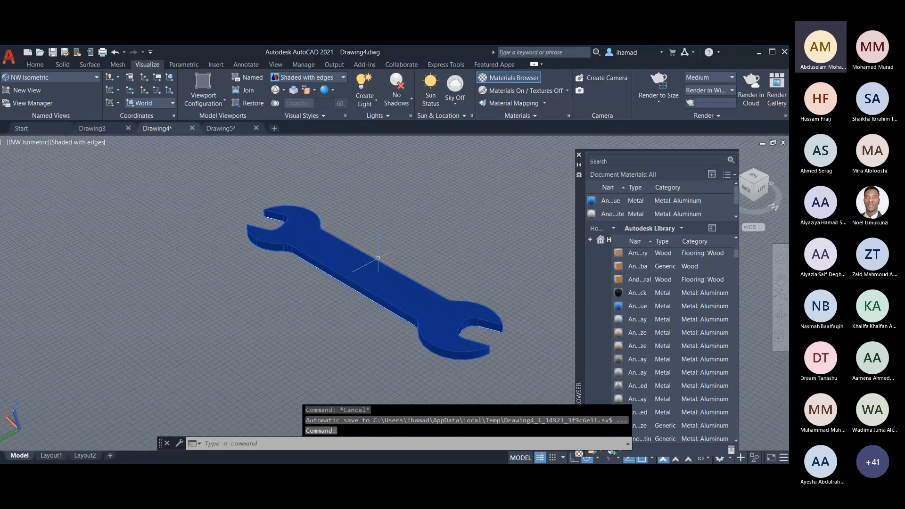
scroll(378, 258, "down", 2)
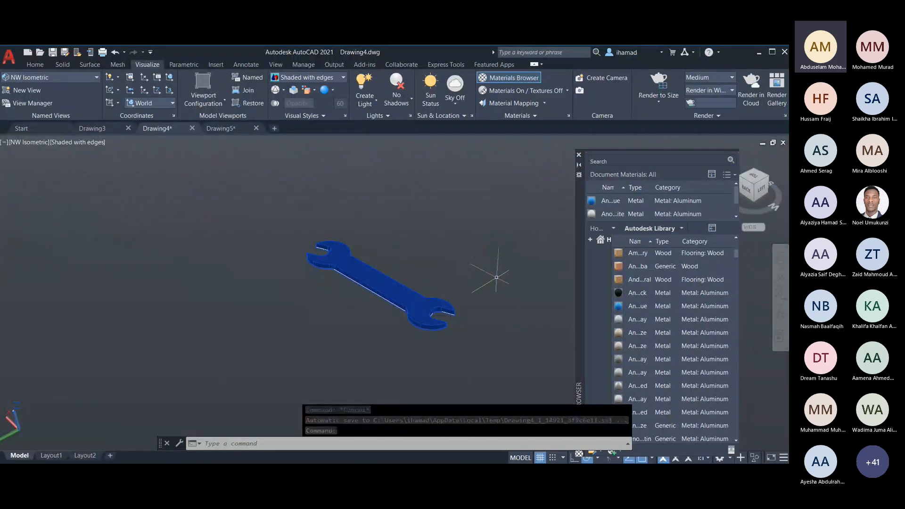
left_click(579, 155)
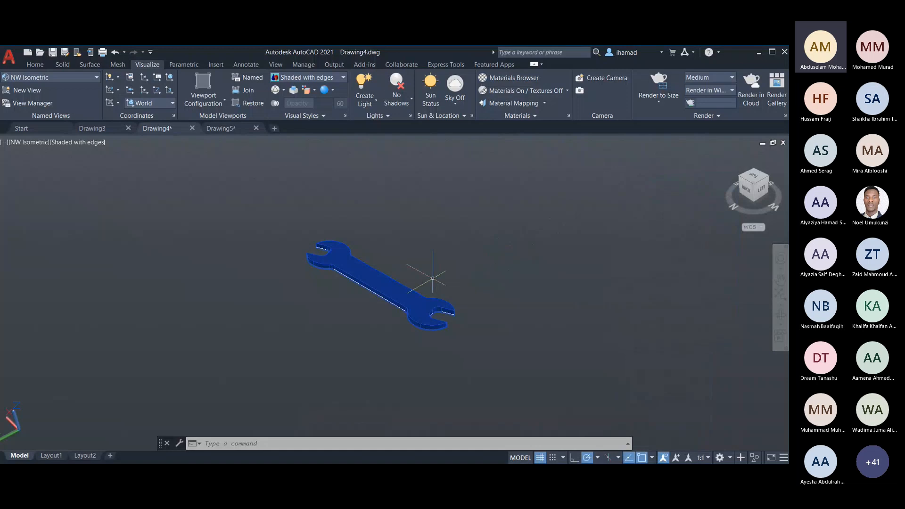
View the blue wrench from its left side and return to the isometric home view.
scroll(450, 279, "up", 1)
middle_click_drag(449, 278, 348, 257)
scroll(362, 288, "down", 1)
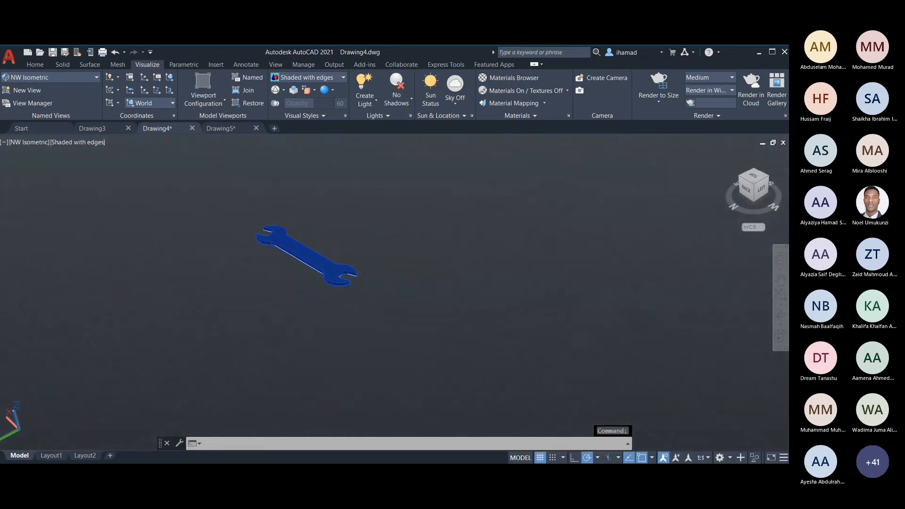
scroll(338, 268, "up", 1)
scroll(404, 289, "up", 3)
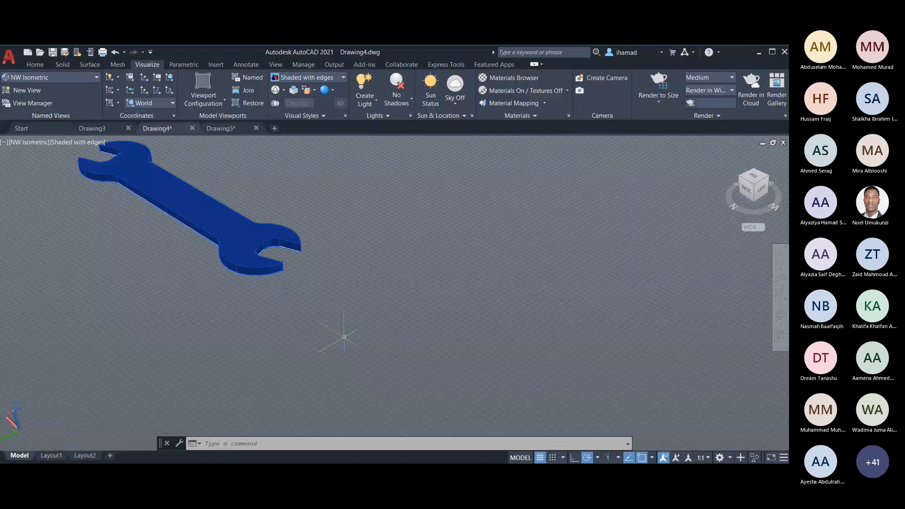
left_click(761, 190)
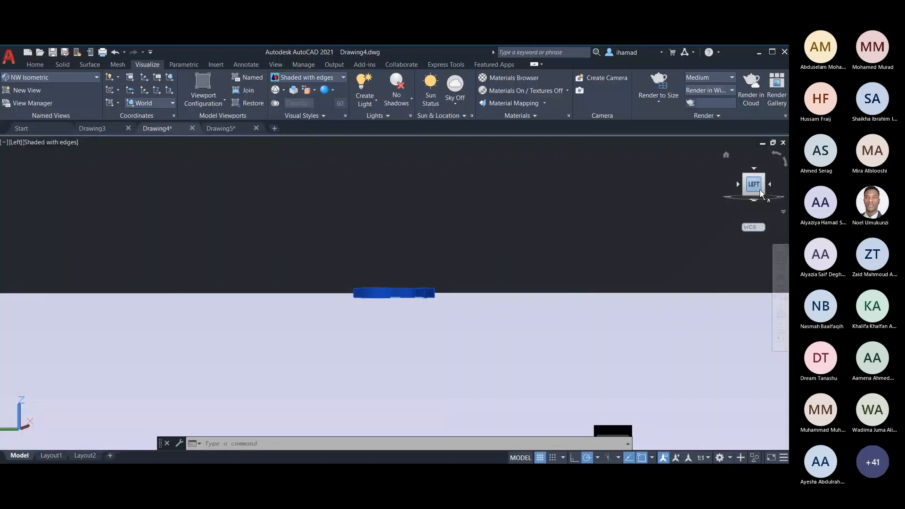
left_click(726, 155)
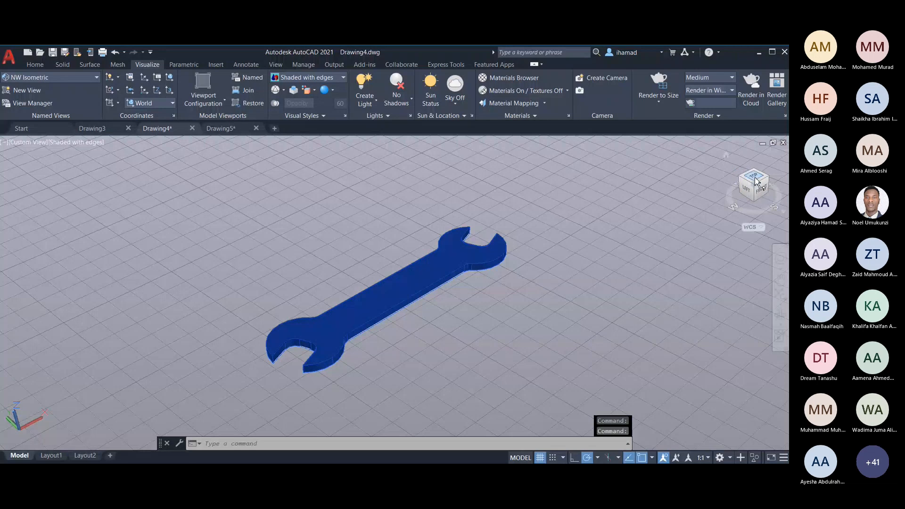
View the wrench from the top and orbit the model to a custom 3D angle.
left_click(755, 177)
left_click(755, 179)
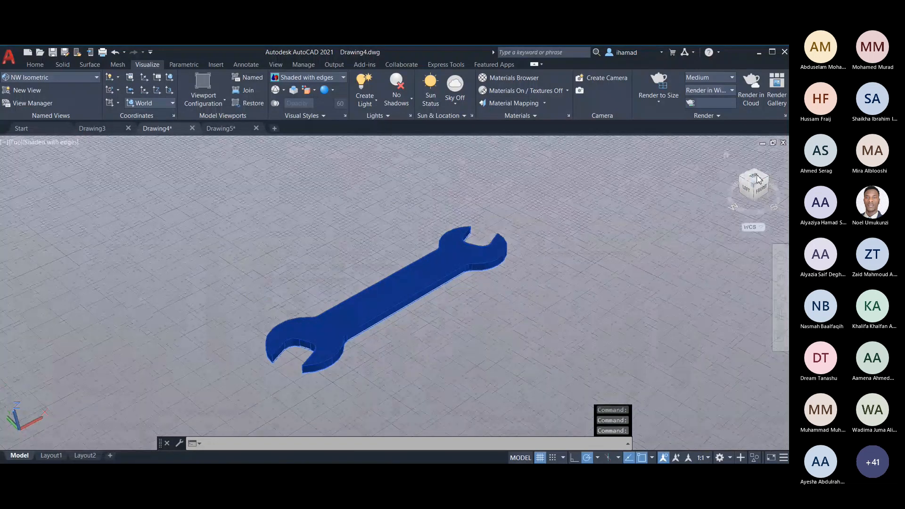
left_click_drag(757, 178, 762, 207)
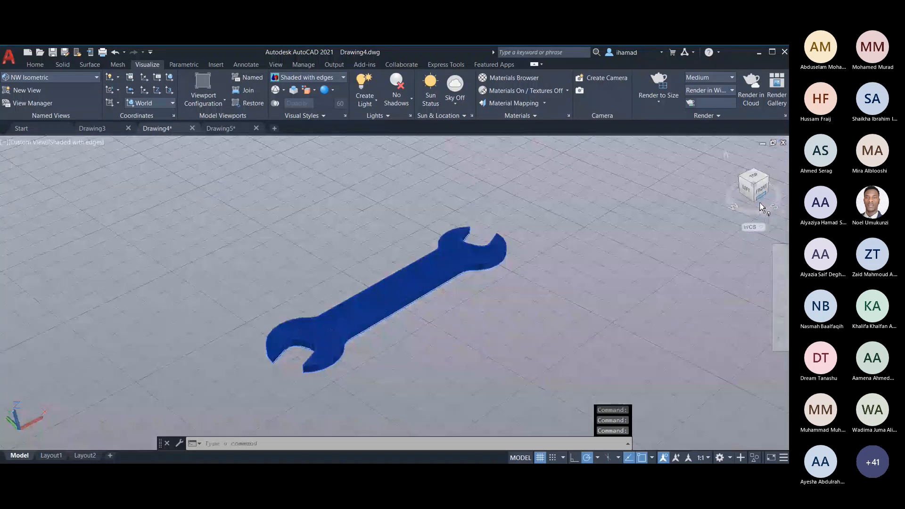
middle_click_drag(752, 212, 562, 234, "shift")
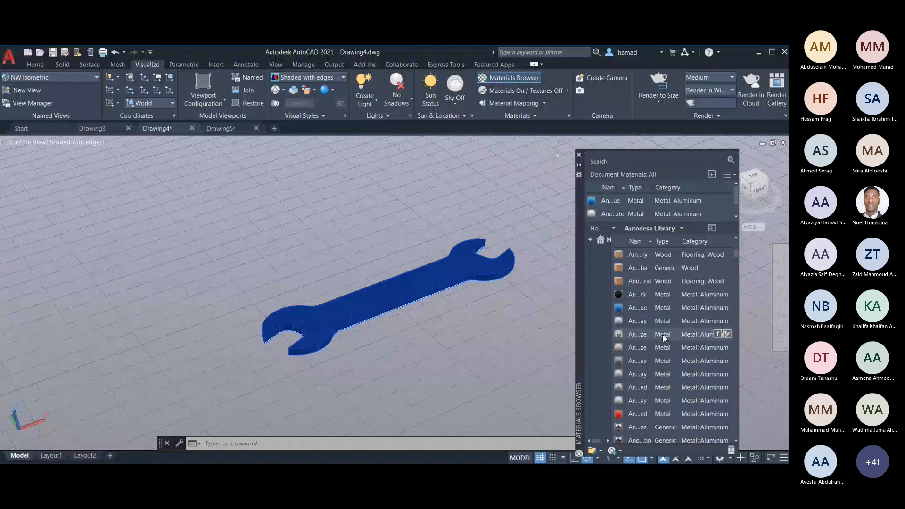
Assign a brown bronze material from the Metal category to the whole wrench and close the Materials Browser.
scroll(663, 334, "down", 10)
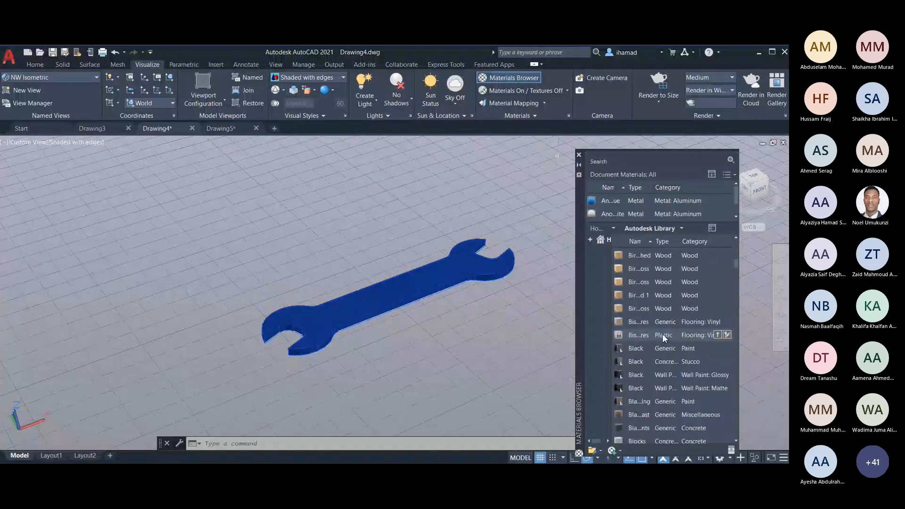
scroll(662, 334, "down", 6)
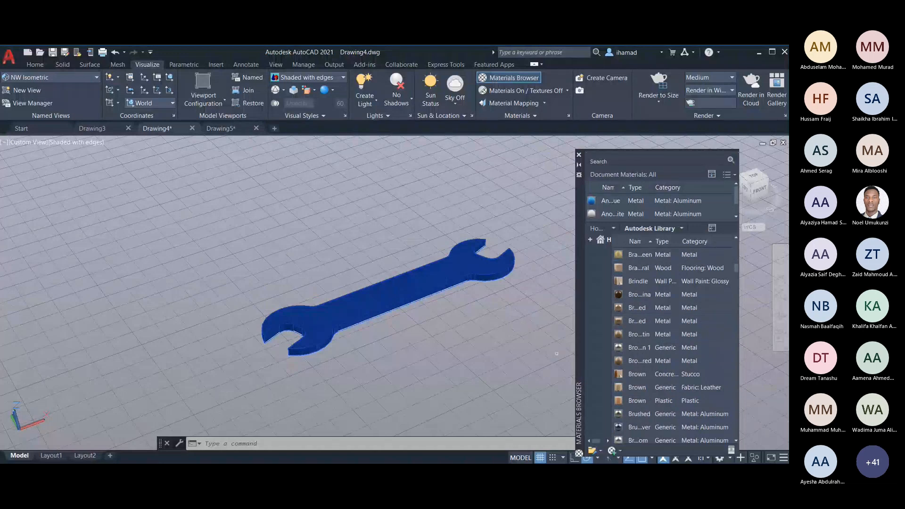
left_click_drag(226, 318, 527, 358)
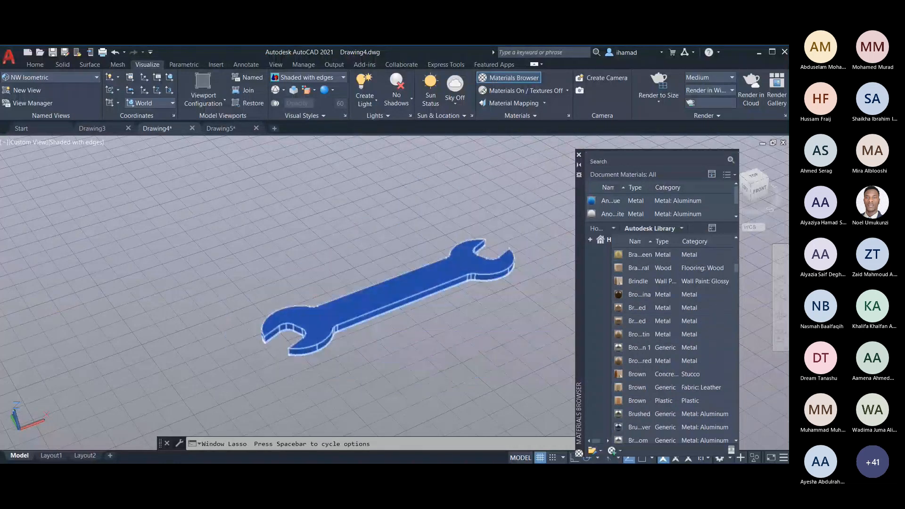
left_click(627, 339)
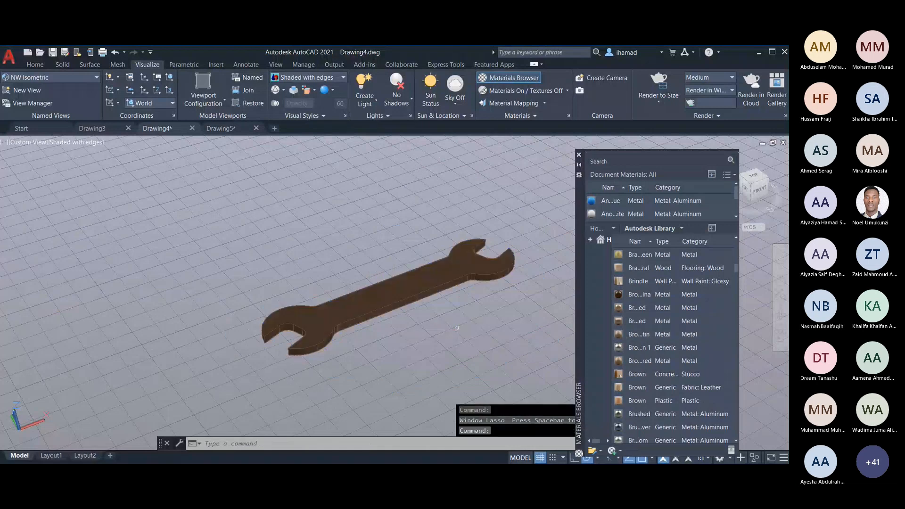
left_click(579, 156)
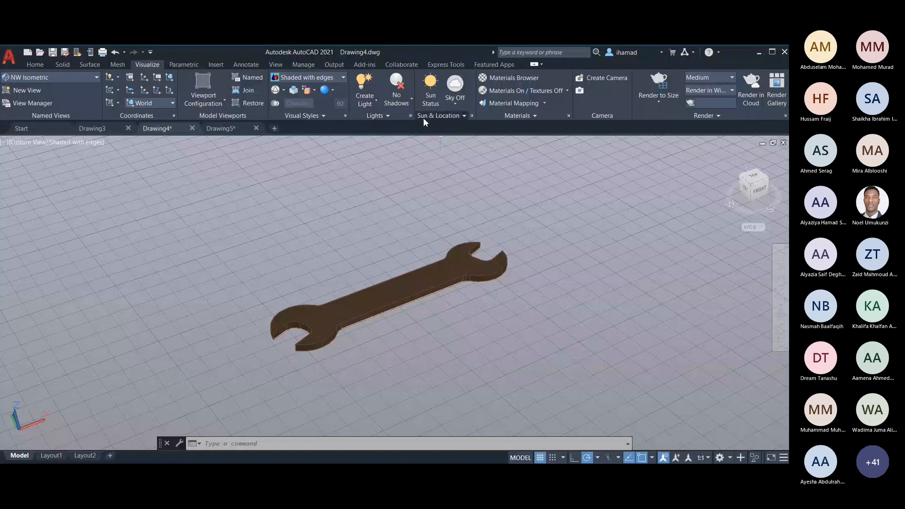
Try to add a distant light with the default lighting turned off, and switch on ground shadows.
left_click(366, 102)
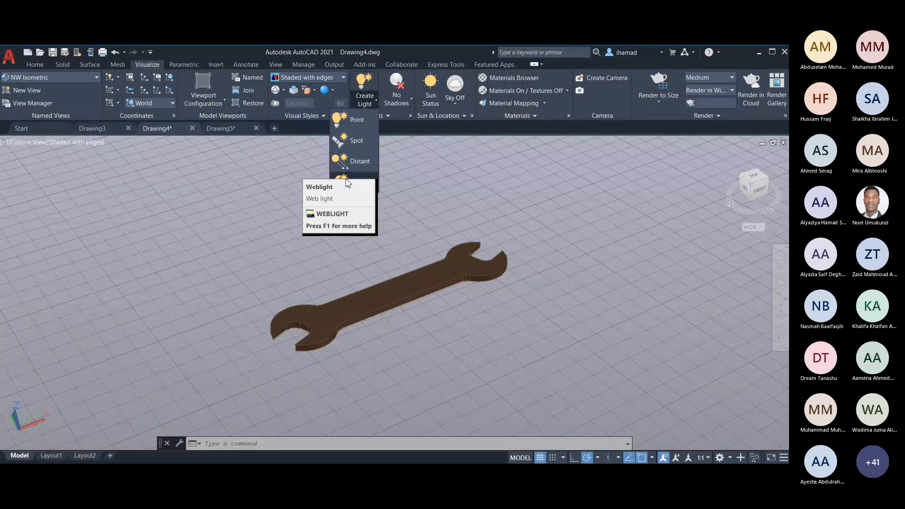
left_click(350, 162)
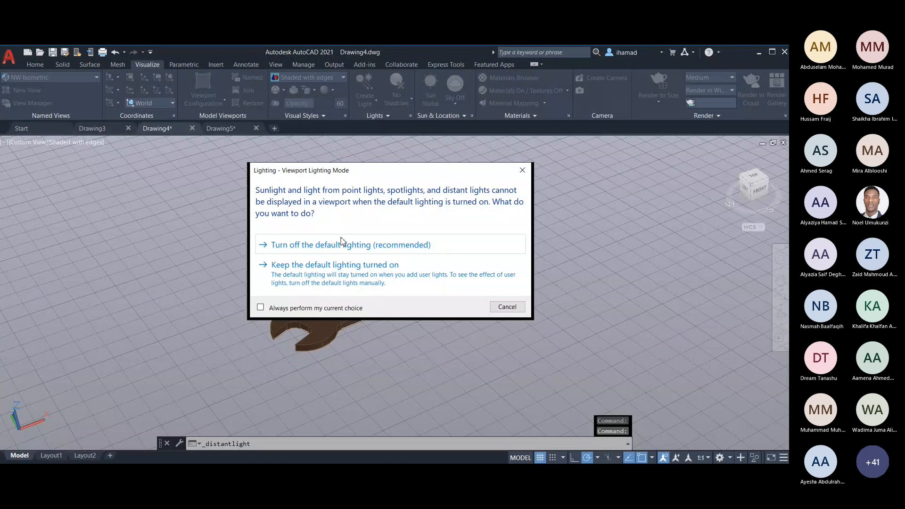
left_click(341, 243)
left_click(336, 276)
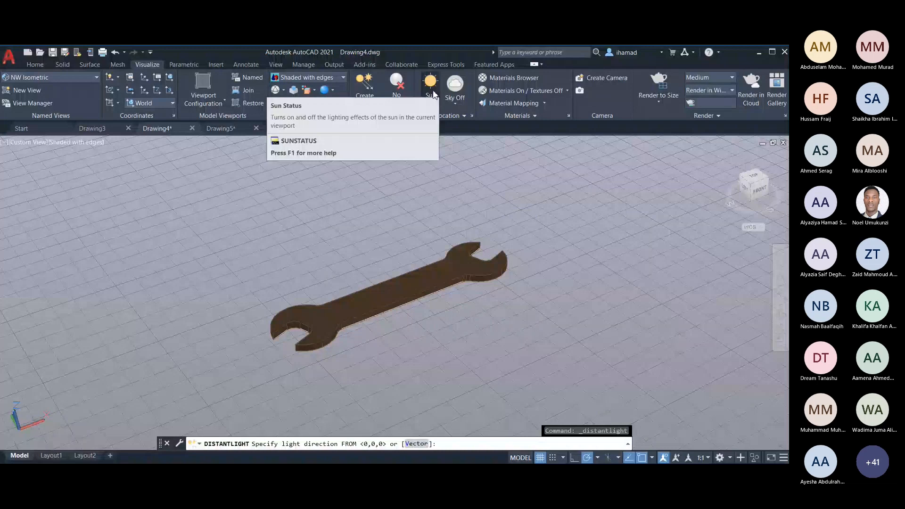
left_click(396, 92)
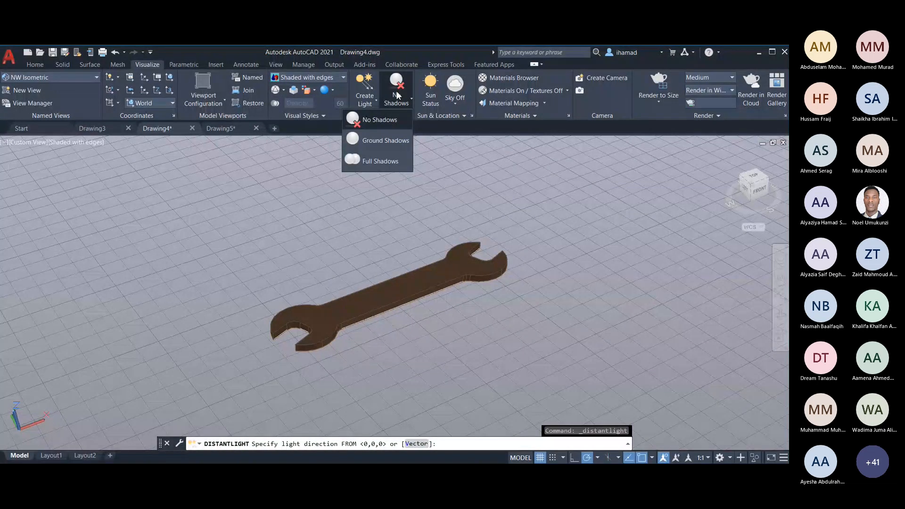
left_click(381, 140)
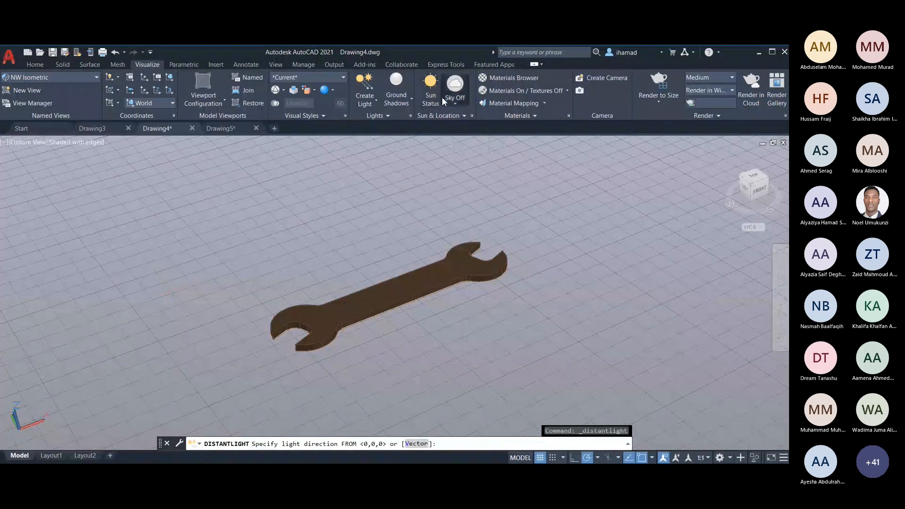
Cancel the distant light and render the wrench at the 1600 x 1200 px UXGA size.
left_click(666, 106)
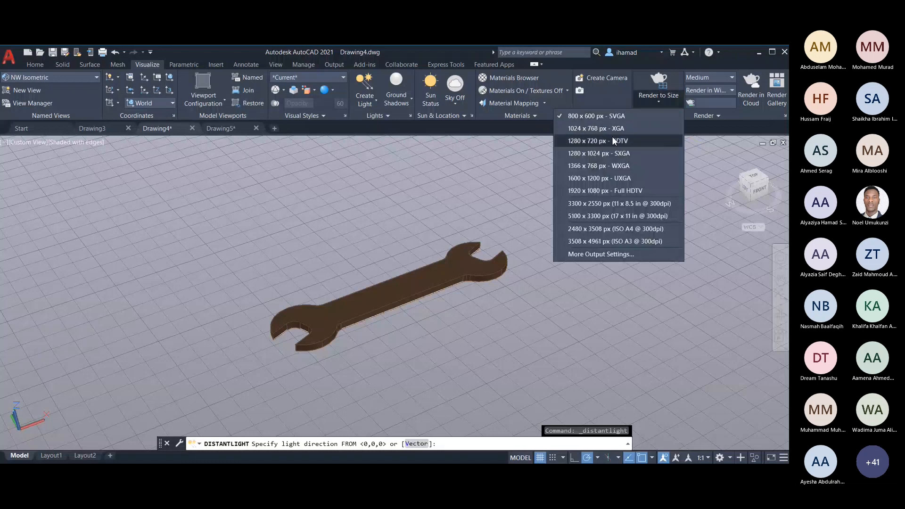
left_click(607, 175)
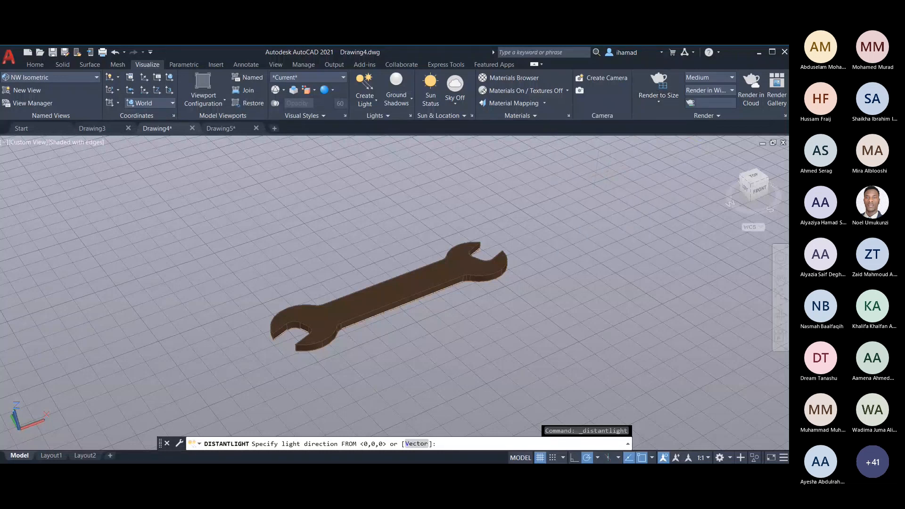
left_click(215, 277)
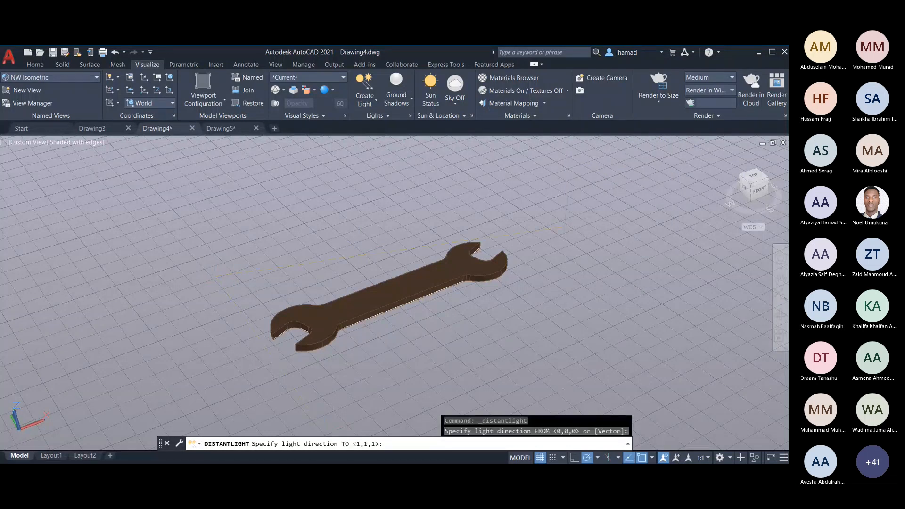
key("Escape")
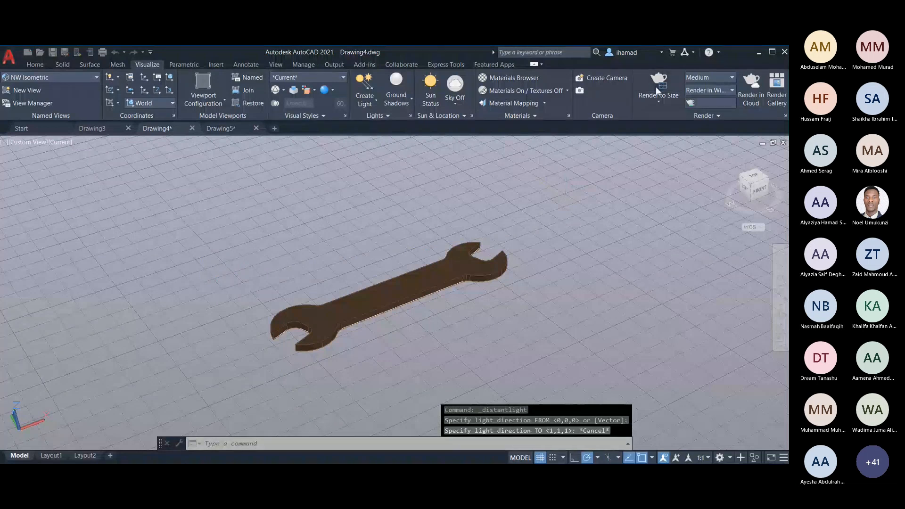
left_click(659, 90)
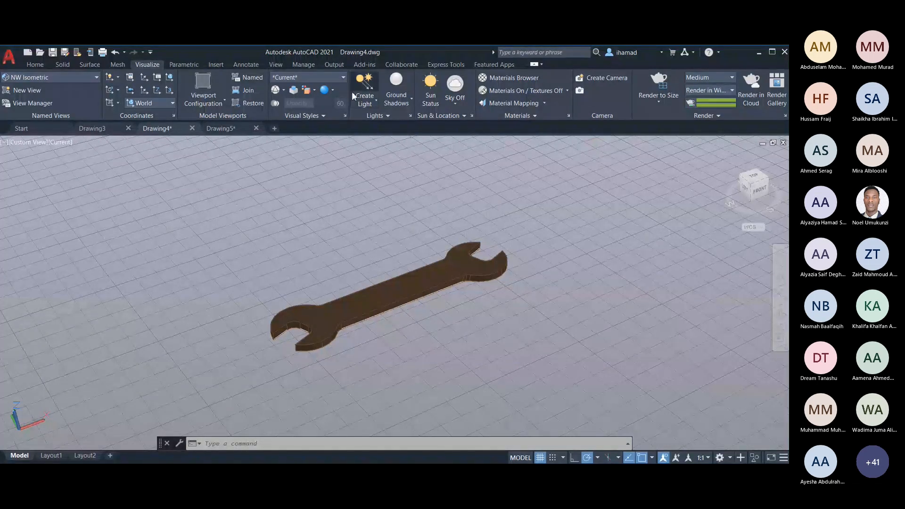
left_click(364, 103)
left_click(362, 120)
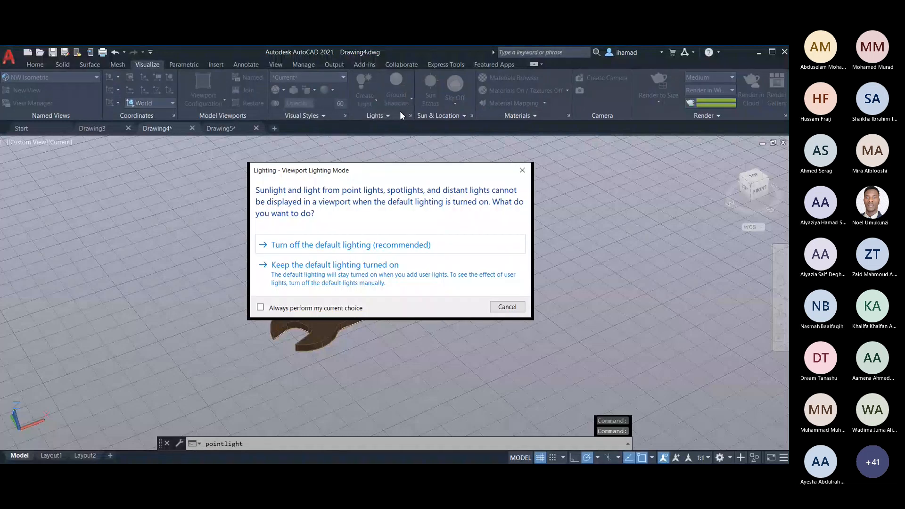
left_click(314, 250)
Turn on the sun status and dismiss the viewport lighting and sunlight exposure dialogs without choosing an option.
left_click(428, 103)
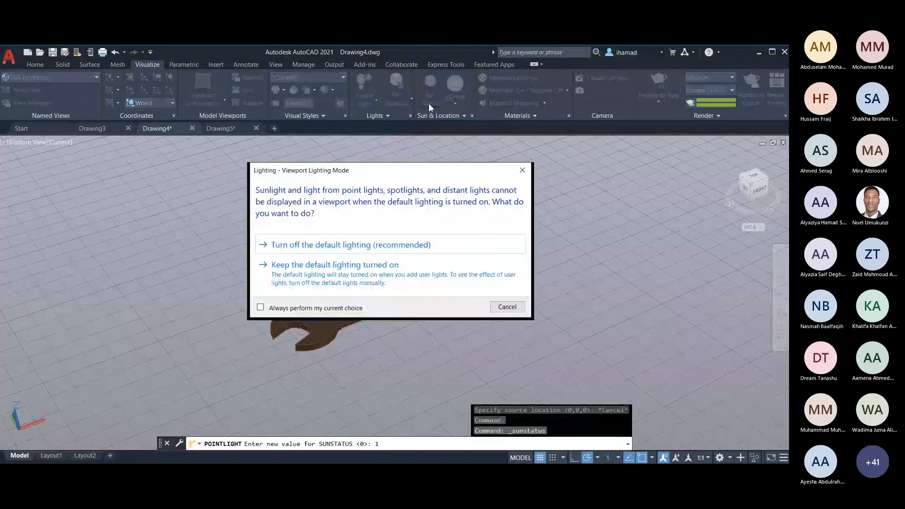
left_click(497, 306)
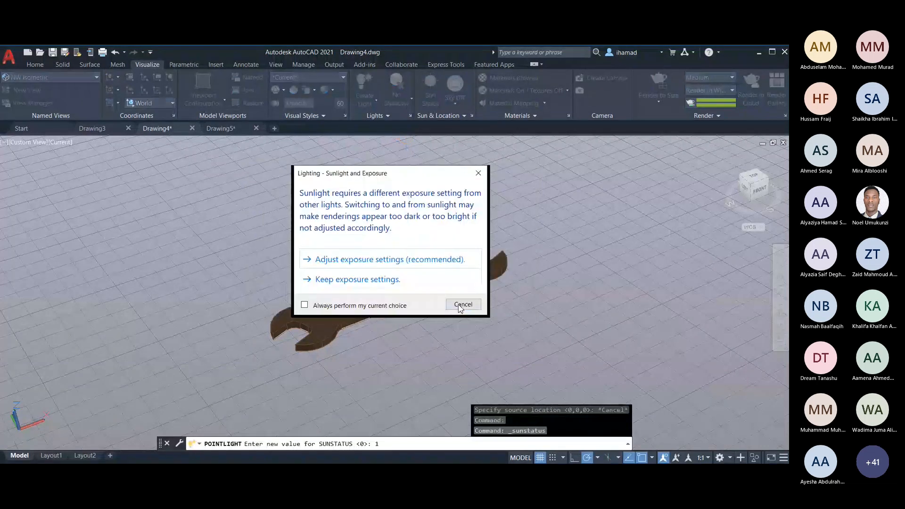
left_click(462, 305)
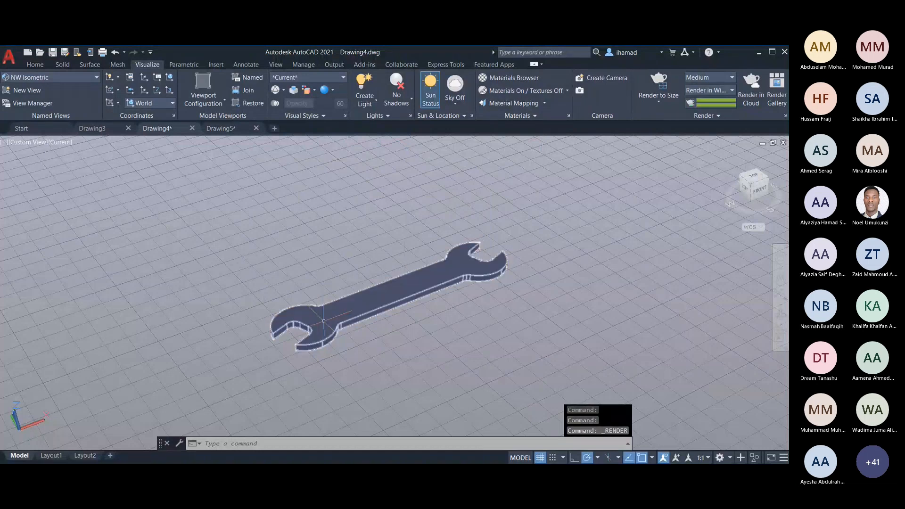
Switch the sky setting to Sky Background and render the wrench.
left_click(453, 100)
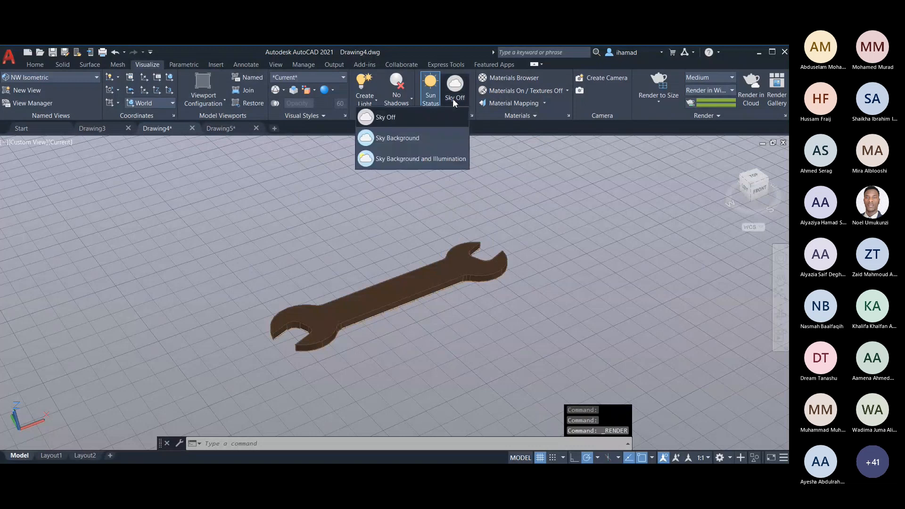
left_click(432, 139)
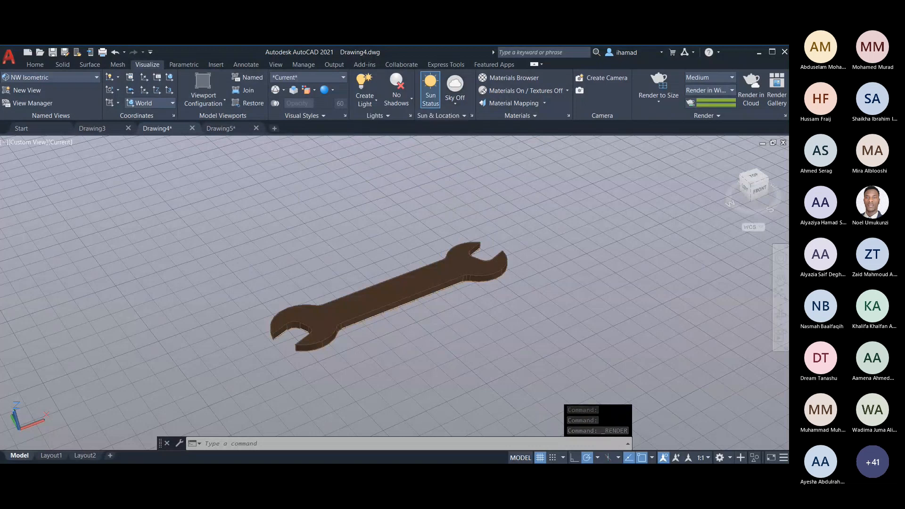
left_click(657, 81)
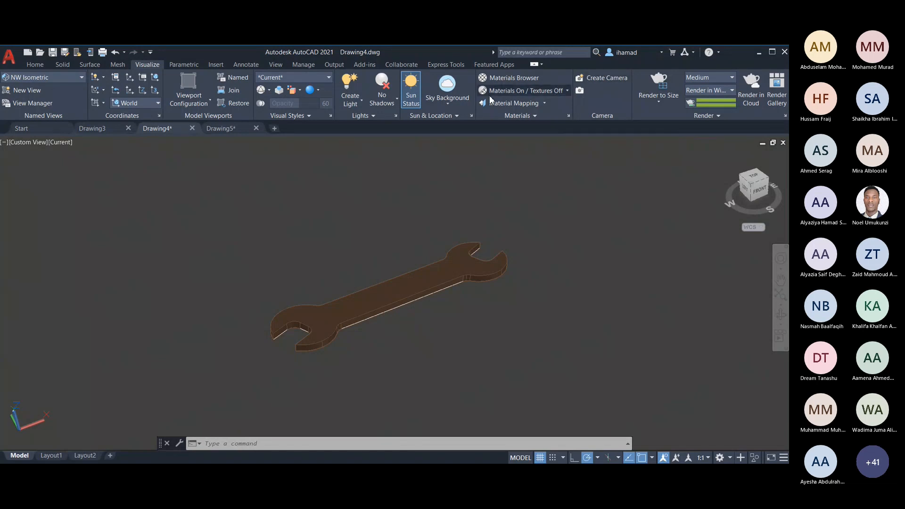
Change the sky setting to Sky Background and Illumination.
left_click(446, 104)
left_click(437, 158)
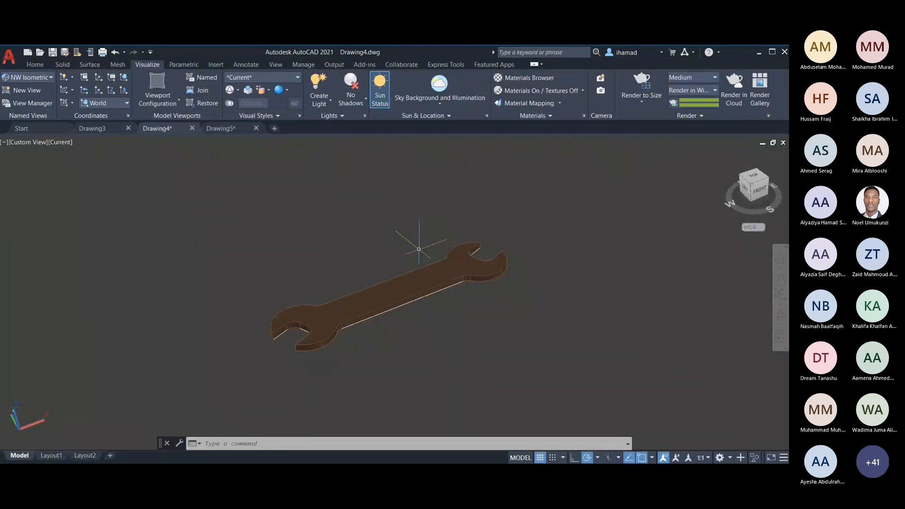
scroll(293, 208, "down", 1)
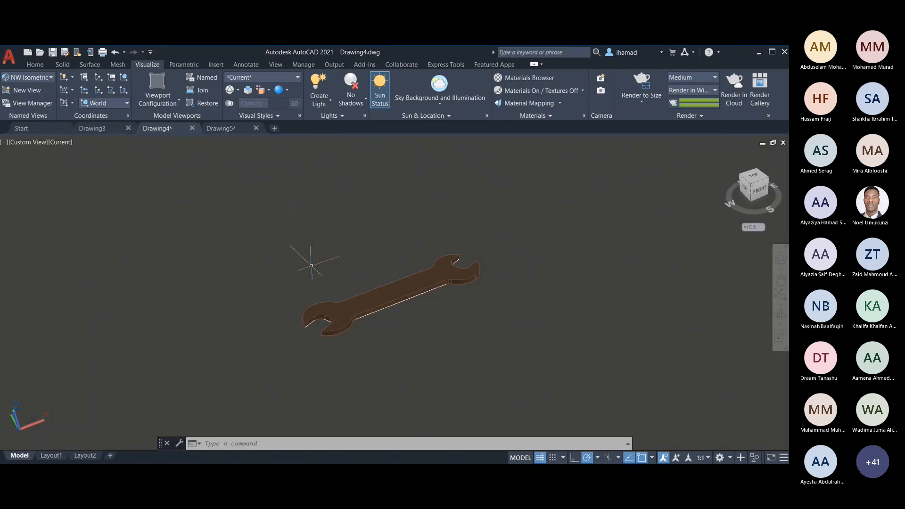
scroll(311, 266, "down", 2)
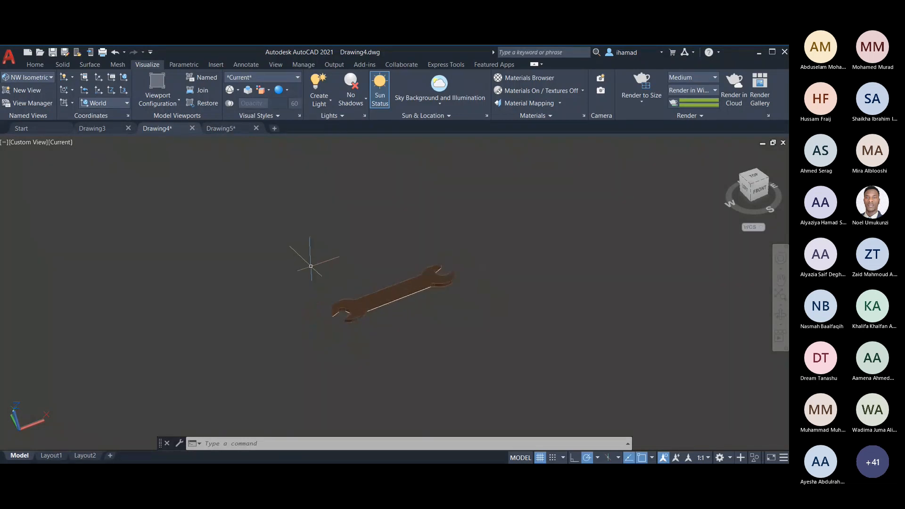
Create a new blank drawing and switch to Drawing3.
left_click(274, 128)
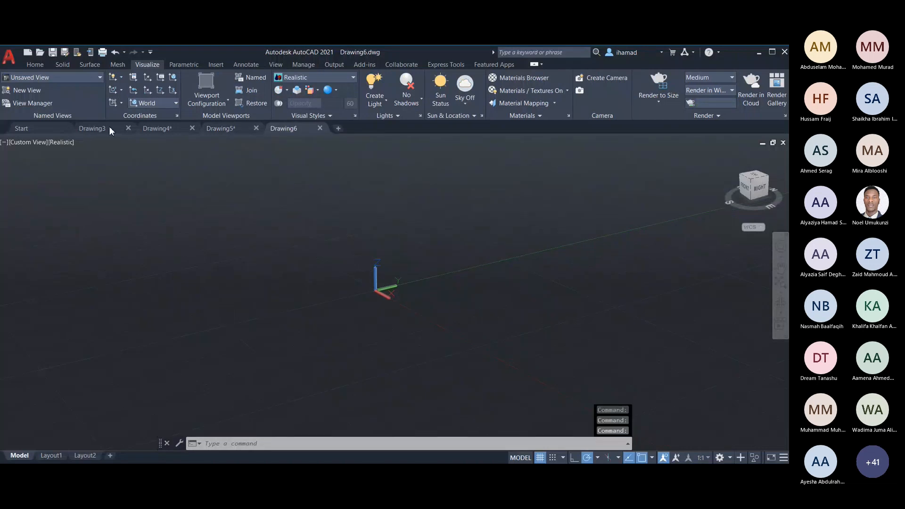
left_click(92, 127)
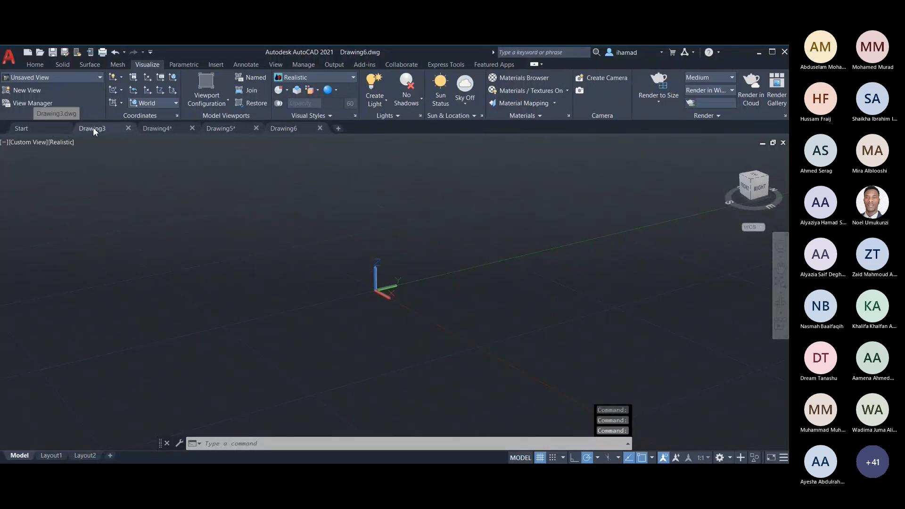
scroll(340, 285, "down", 4)
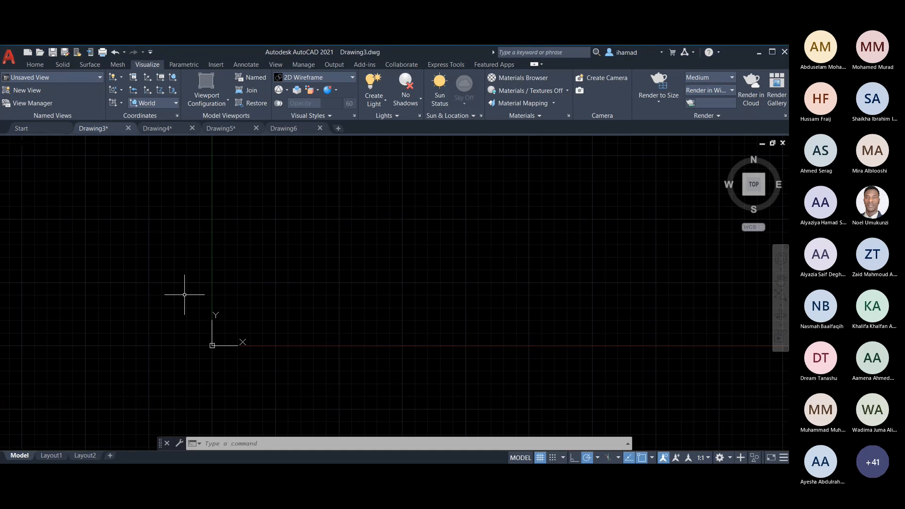
Place the reference image of the dimensioned link part above the origin, picking its scale freehand and using a rotation angle of 0.
left_click(299, 231)
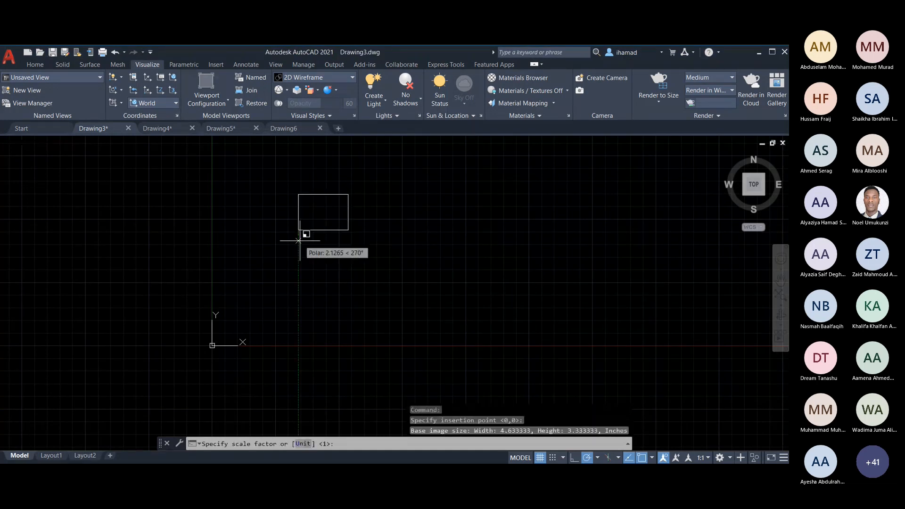
left_click(336, 301)
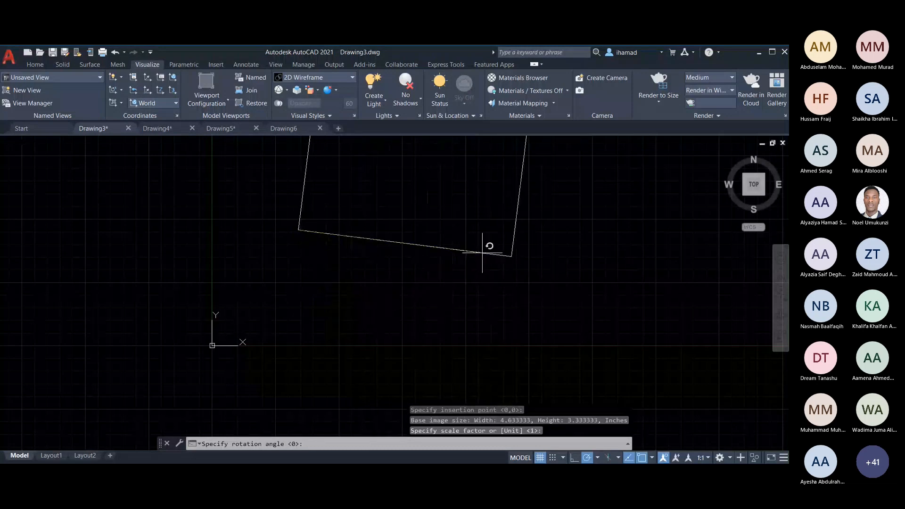
key("Return")
Examine the shape and dimensions of the two-boss link part in the inserted reference image.
scroll(396, 319, "down", 2)
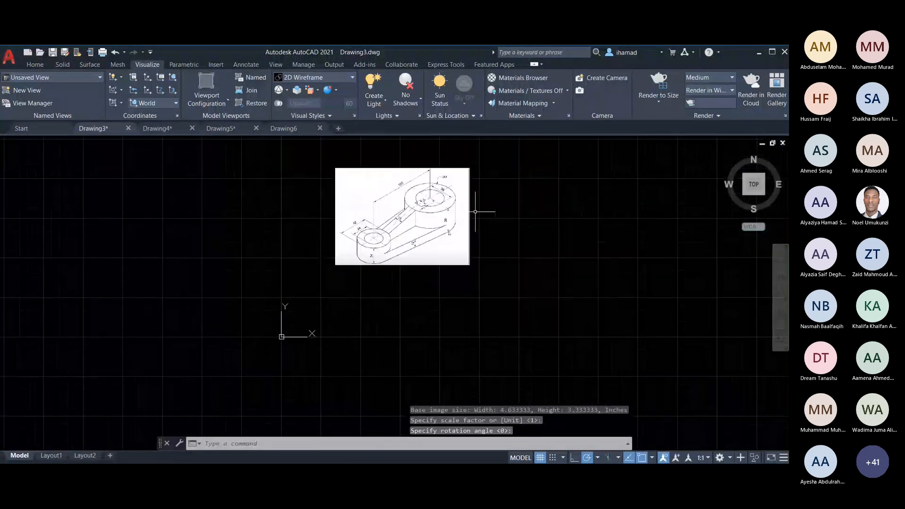
scroll(475, 212, "up", 2)
middle_click_drag(481, 218, 563, 253)
scroll(482, 254, "up", 2)
scroll(471, 248, "up", 2)
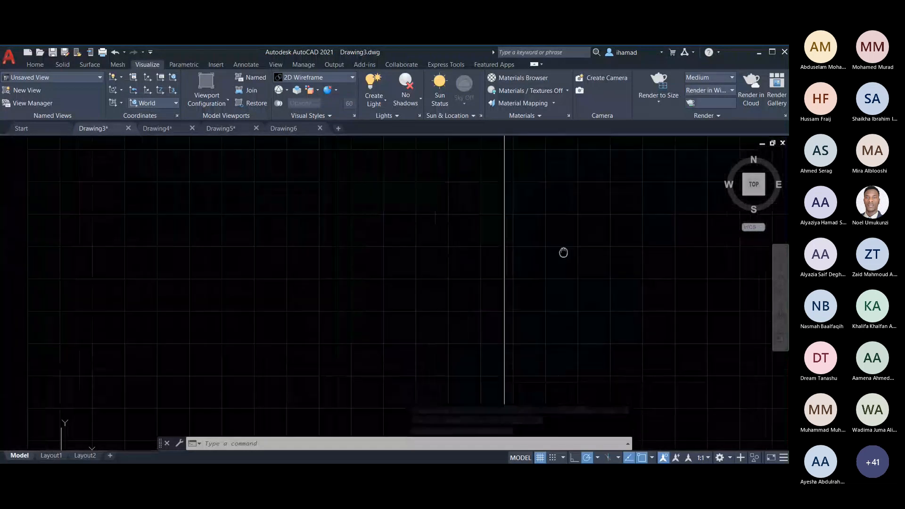
scroll(584, 242, "down", 2)
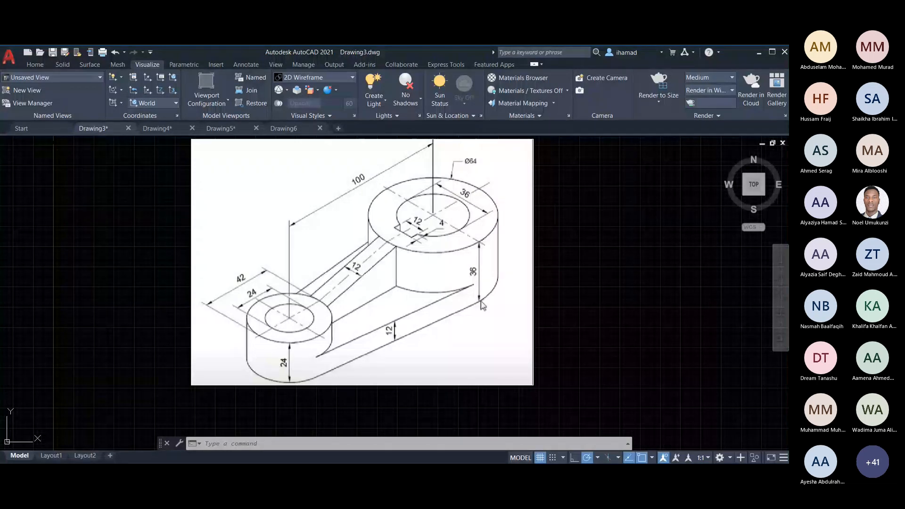
scroll(480, 301, "down", 2)
middle_click_drag(481, 302, 408, 297)
scroll(468, 304, "up", 2)
scroll(468, 306, "down", 2)
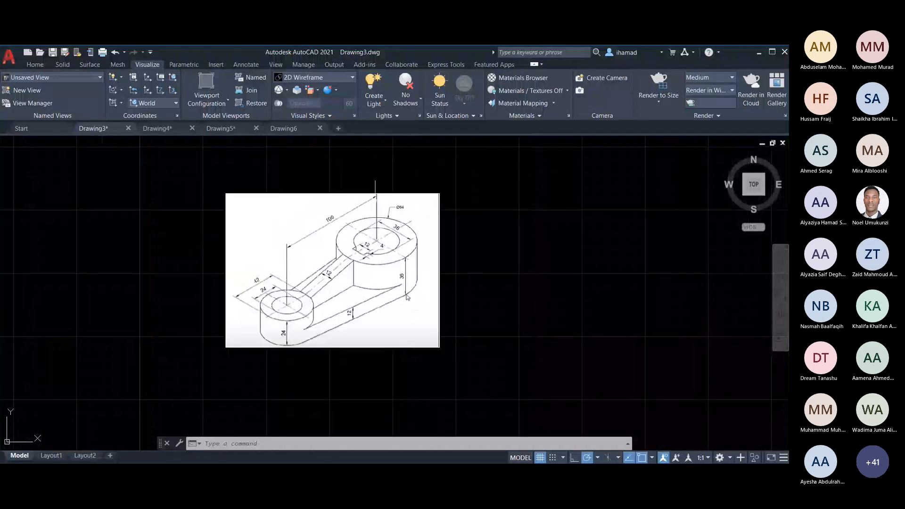
scroll(393, 224, "up", 2)
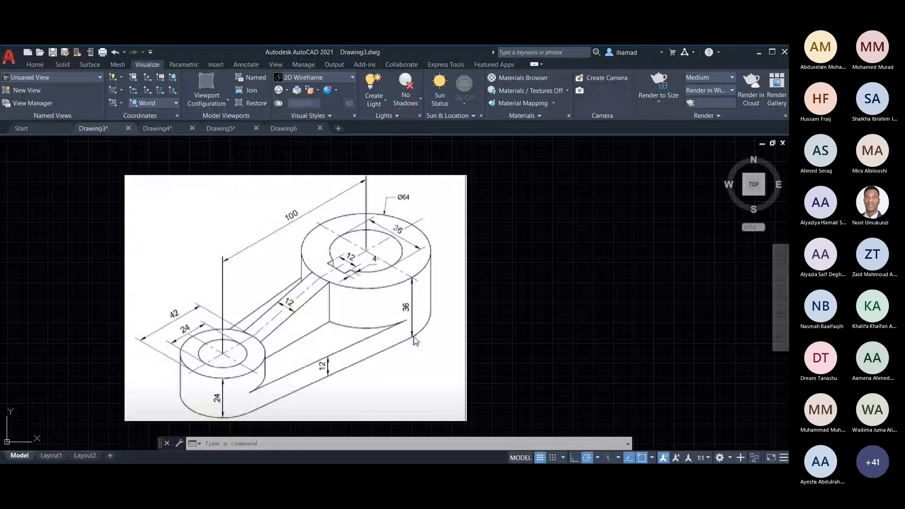
Create a new blank 3D drawing for modelling the link part shown in the reference image.
middle_click_drag(415, 340, 477, 294)
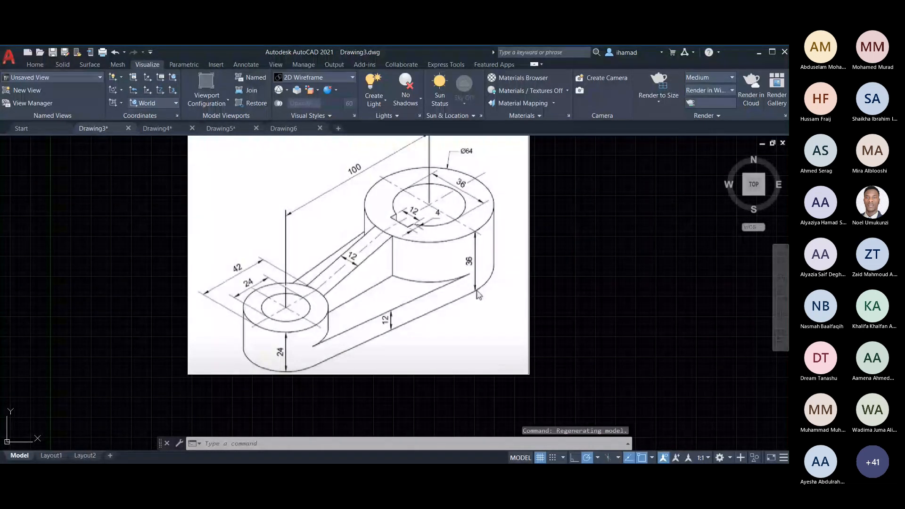
scroll(256, 284, "down", 2)
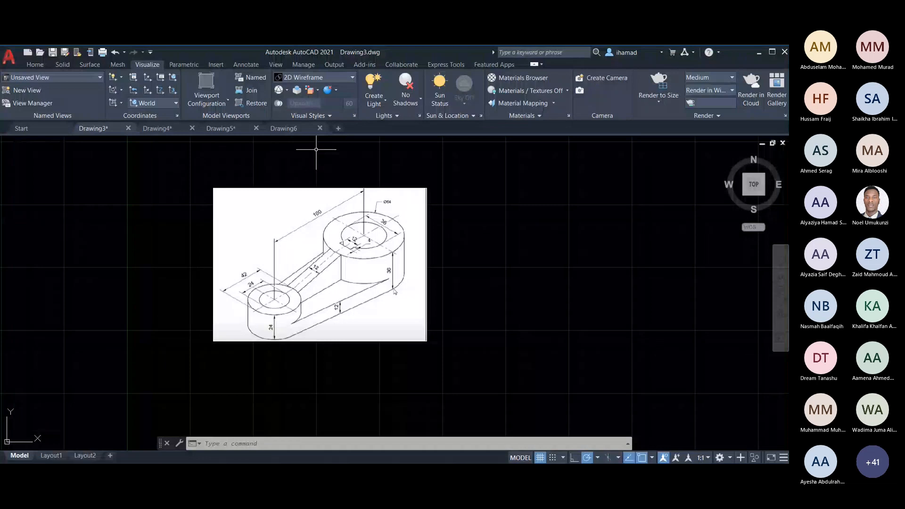
left_click(342, 131)
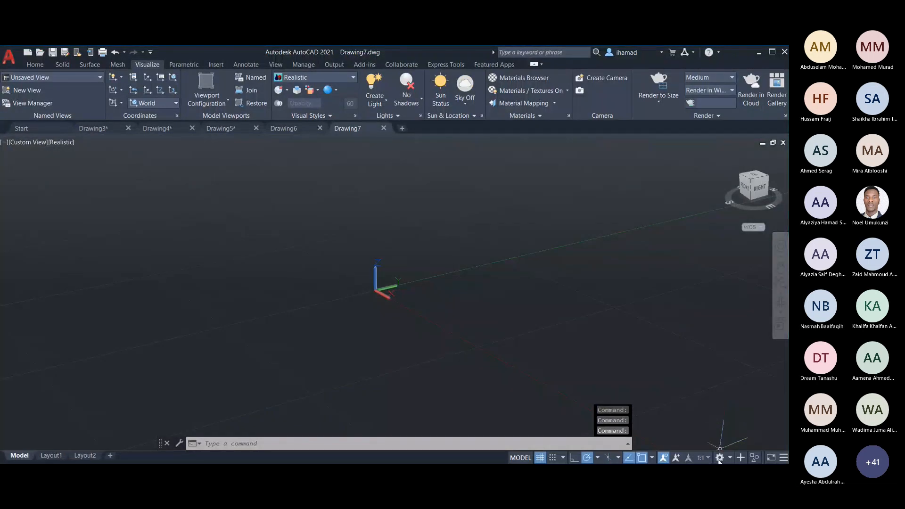
Set the coordinate system to Top, and switch to the Top view and back to the home isometric view.
left_click(34, 63)
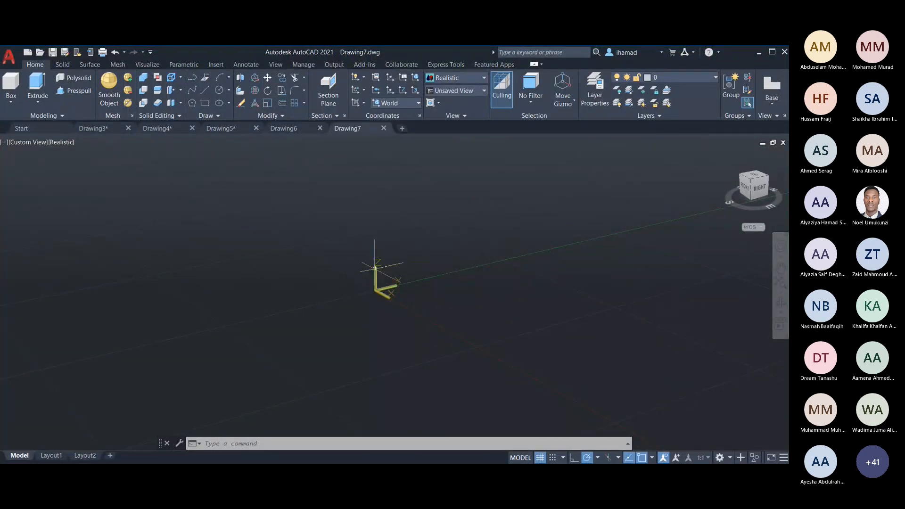
left_click(399, 103)
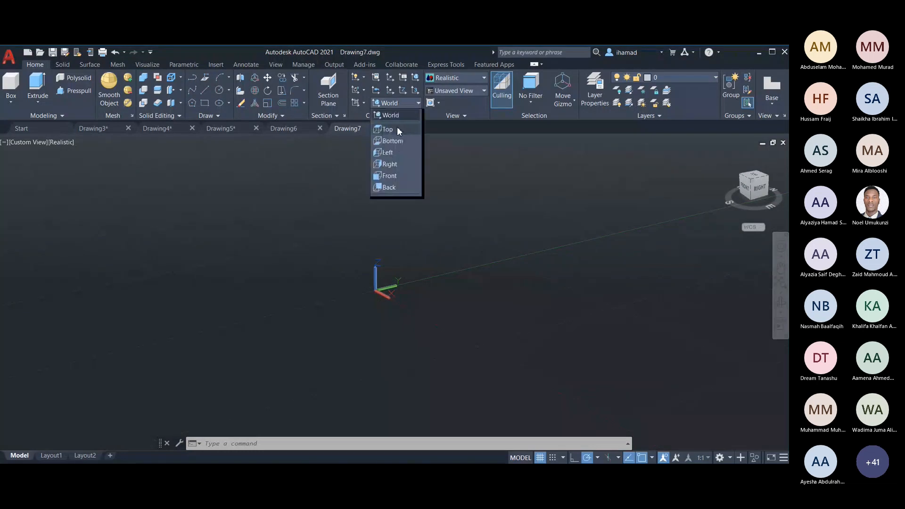
left_click(397, 129)
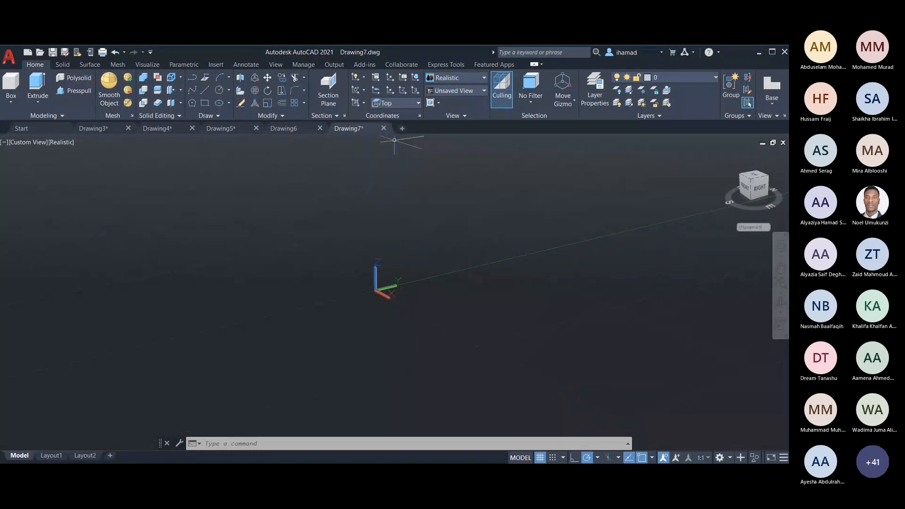
left_click(440, 93)
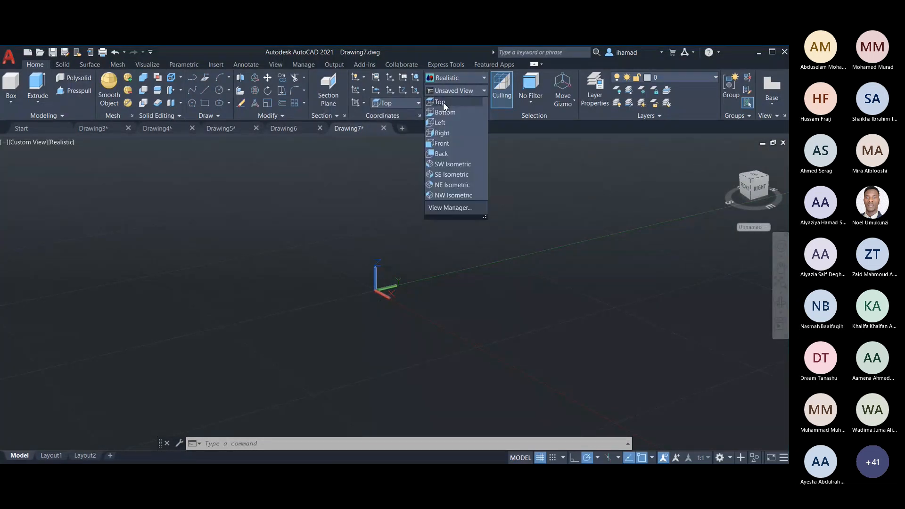
left_click(443, 103)
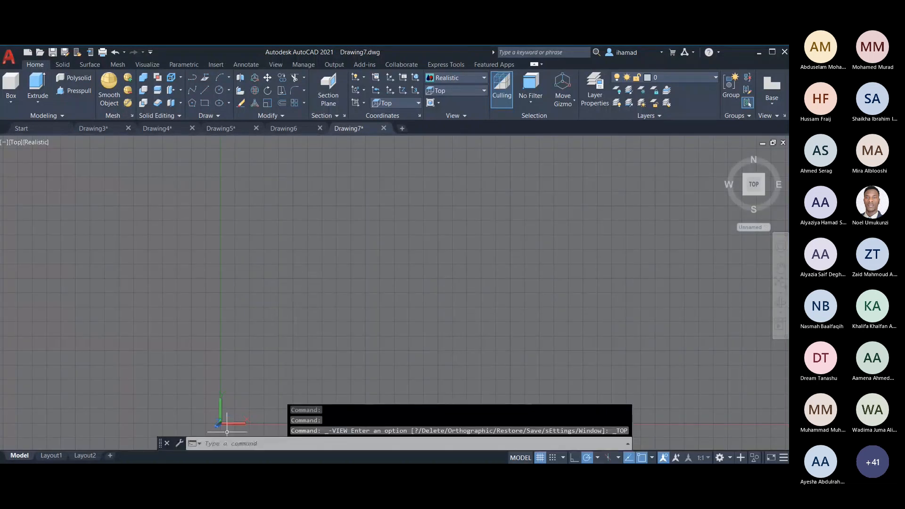
left_click(726, 154)
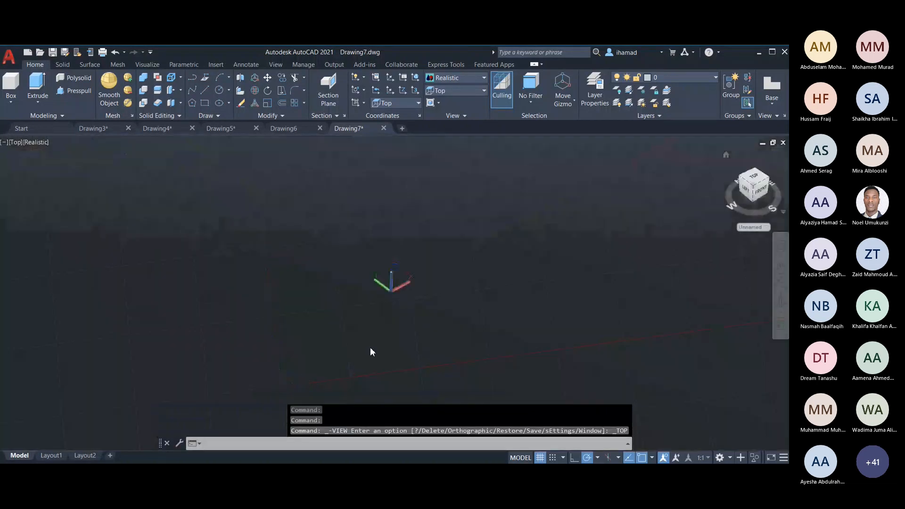
Switch to the Left view and back to the home isometric view, restoring the World coordinate system.
left_click(466, 91)
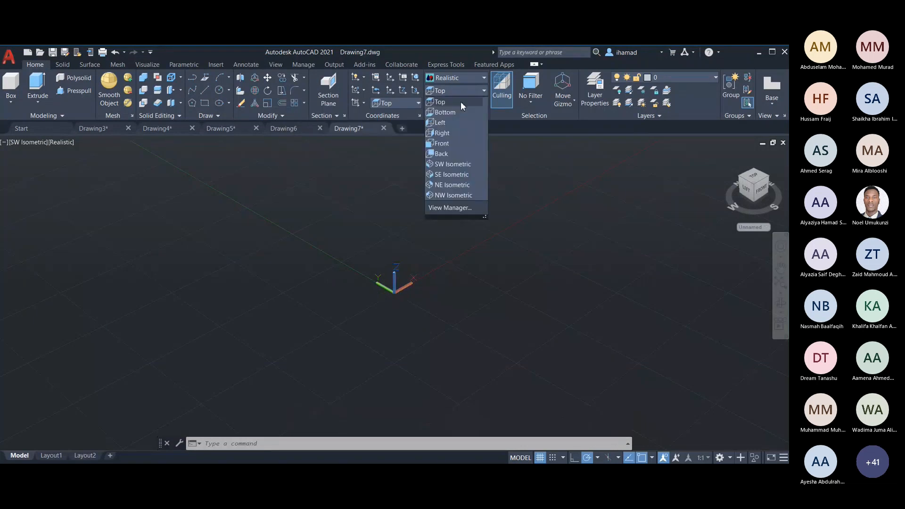
left_click(449, 123)
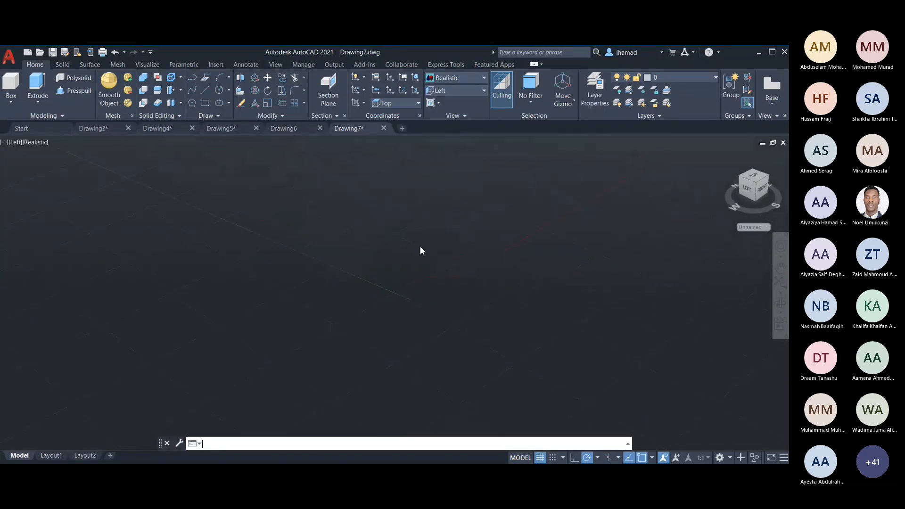
left_click(726, 155)
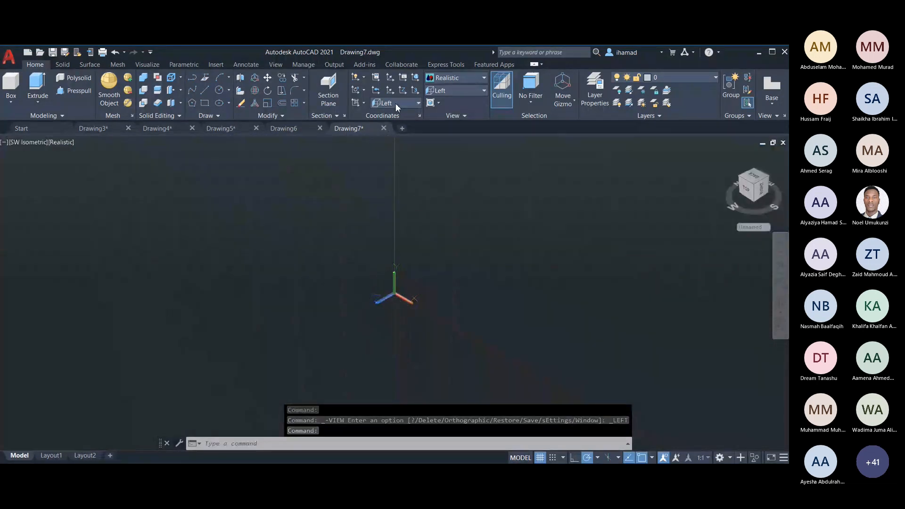
left_click(395, 103)
left_click(396, 118)
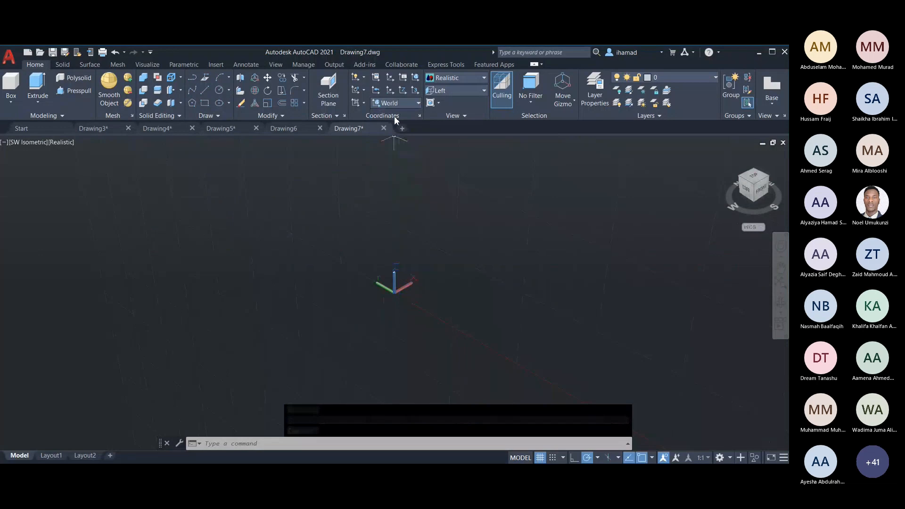
Check the reference image in Drawing3 and set the view of Drawing7 to SW Isometric.
left_click(461, 92)
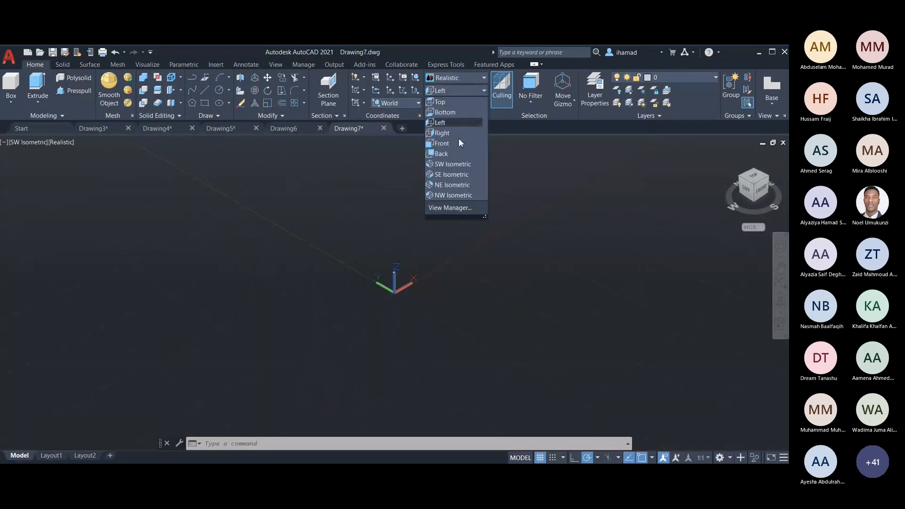
left_click(100, 129)
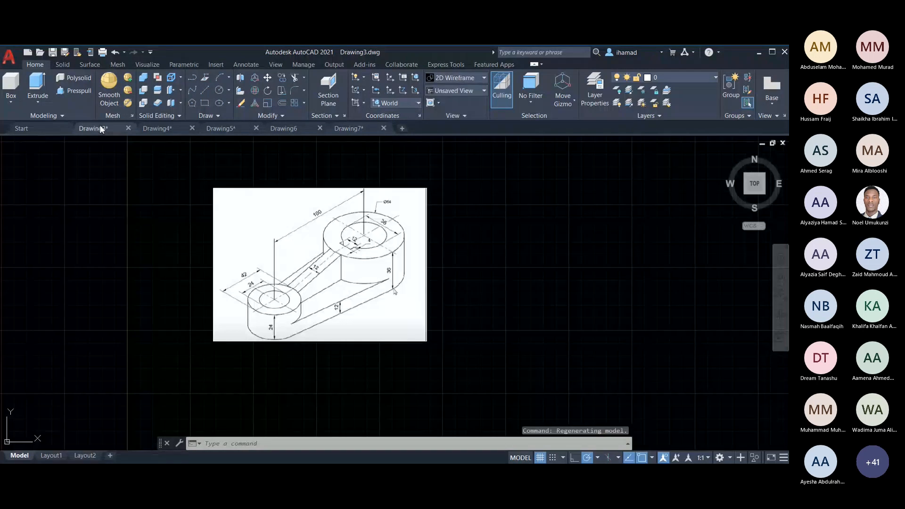
left_click(372, 127)
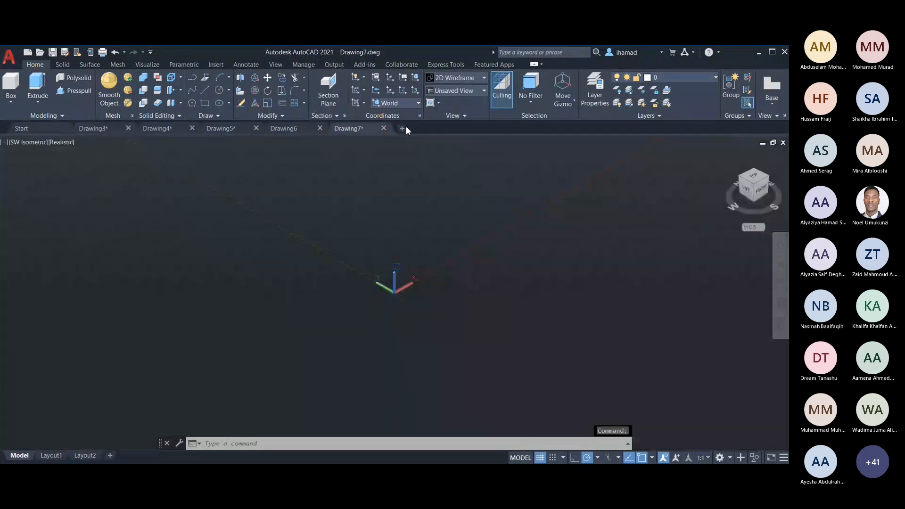
left_click(452, 91)
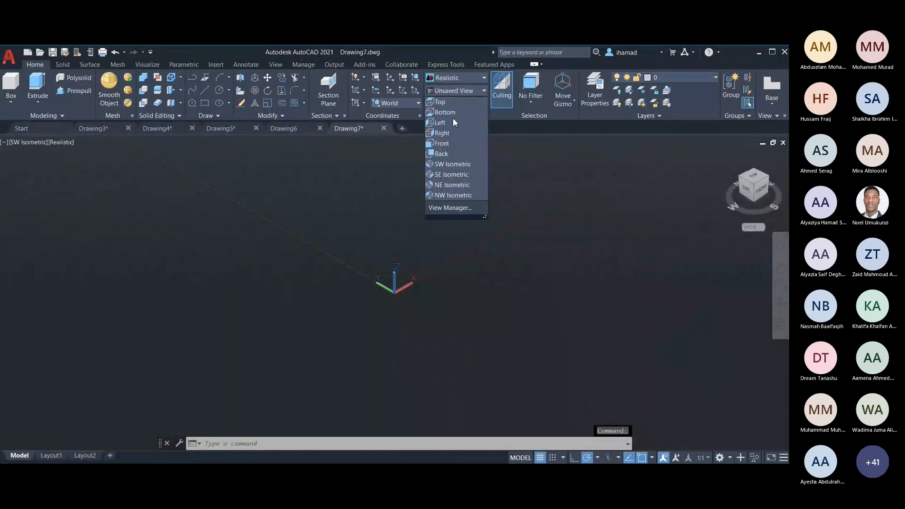
left_click(451, 164)
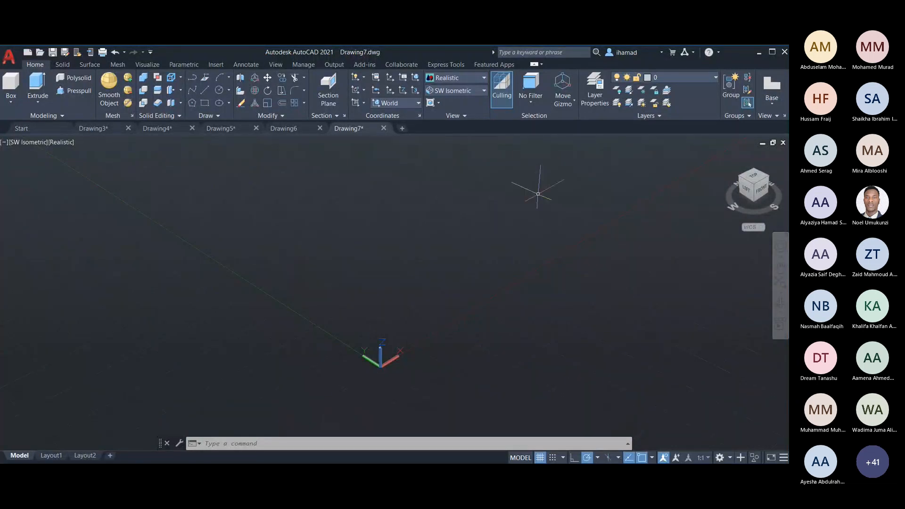
type("c")
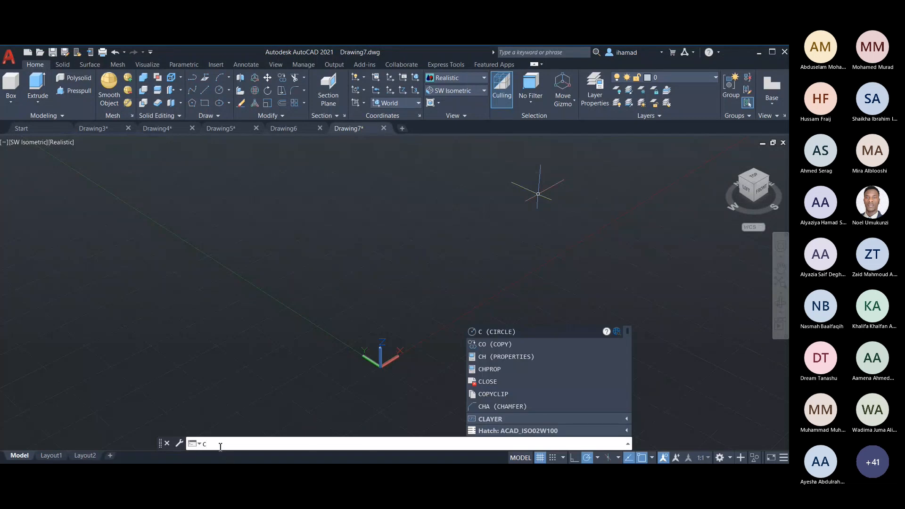
key("Return")
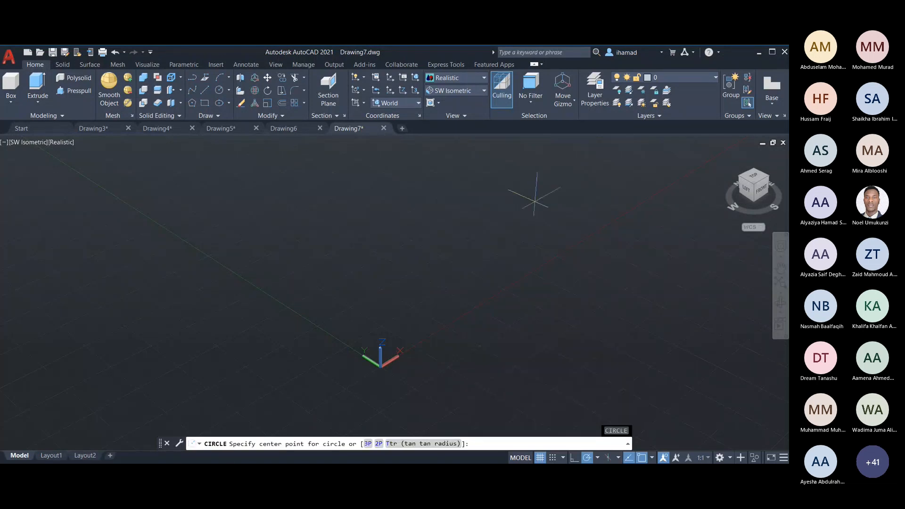
left_click(538, 193)
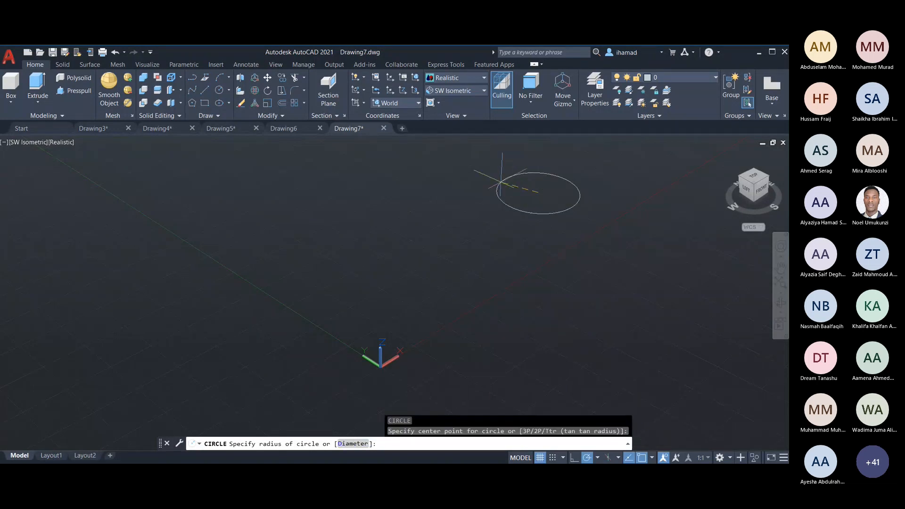
key("Escape")
key("Escape")
key("Escape")
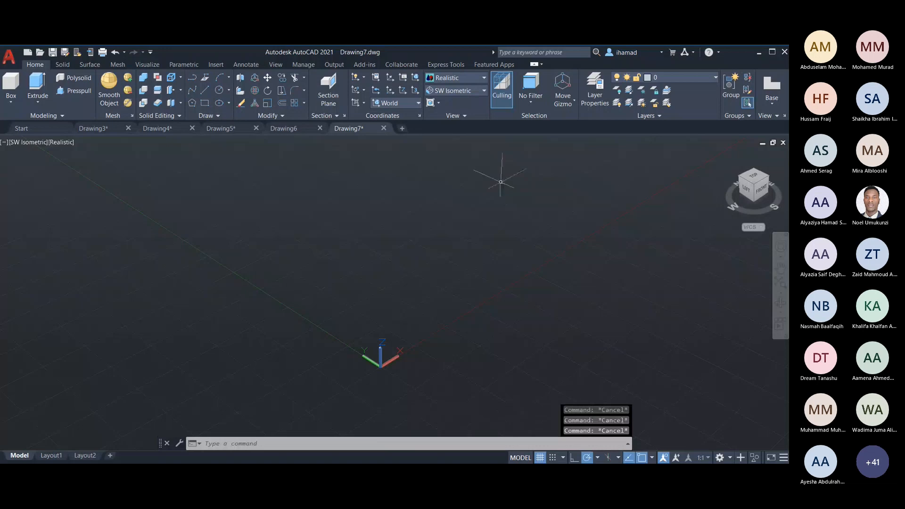
Set the drawing's insertion scale units to Millimeters.
type("units")
key("Return")
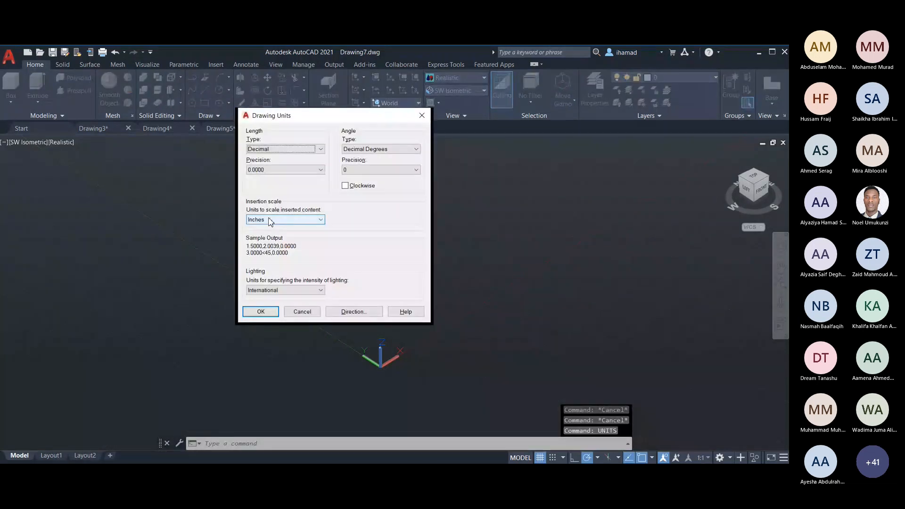
left_click(283, 219)
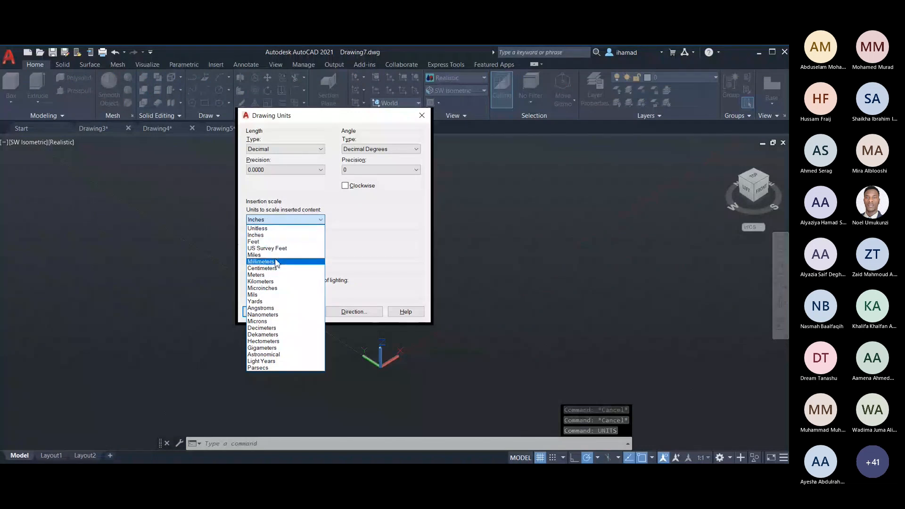
left_click(271, 262)
left_click(261, 311)
key("Escape")
key("Escape")
Draw a circle with a diameter of 64 mm near the origin for the large boss.
type("c")
key("Return")
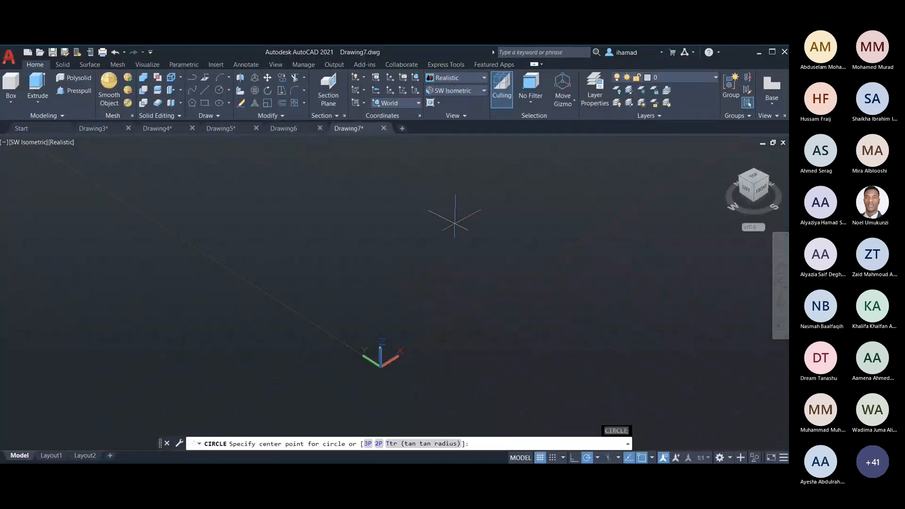
left_click(476, 198)
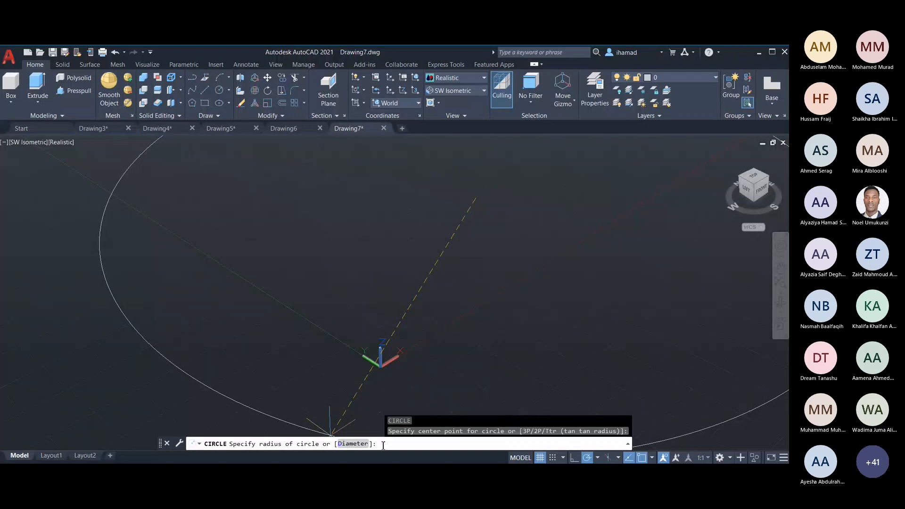
type("d")
key("Return")
type("64")
key("Return")
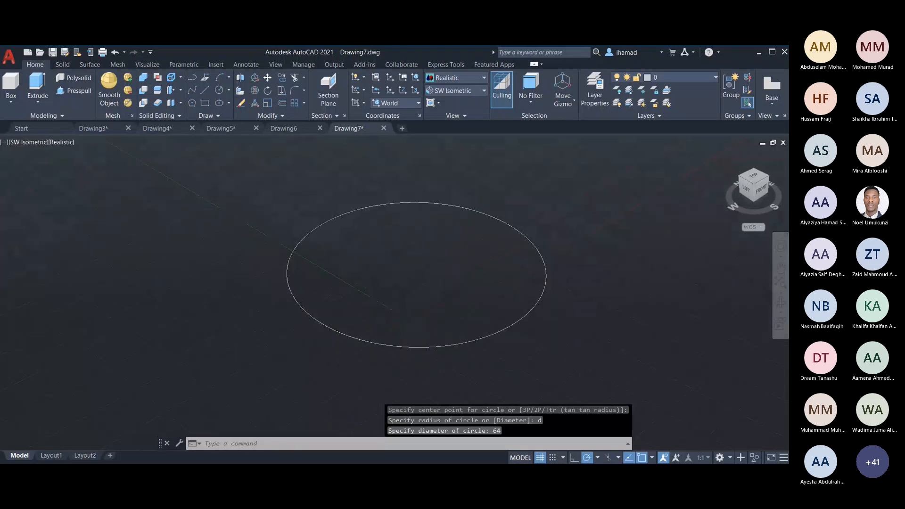
scroll(386, 293, "down", 6)
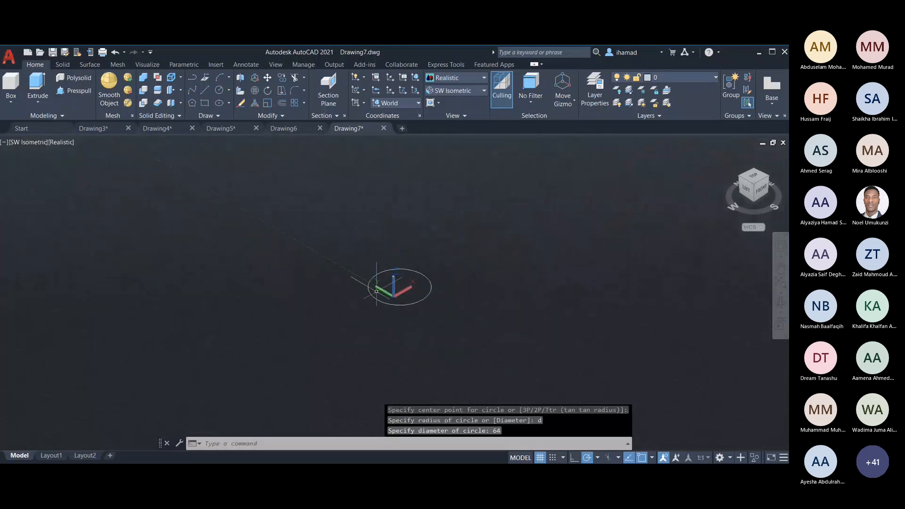
scroll(391, 291, "up", 4)
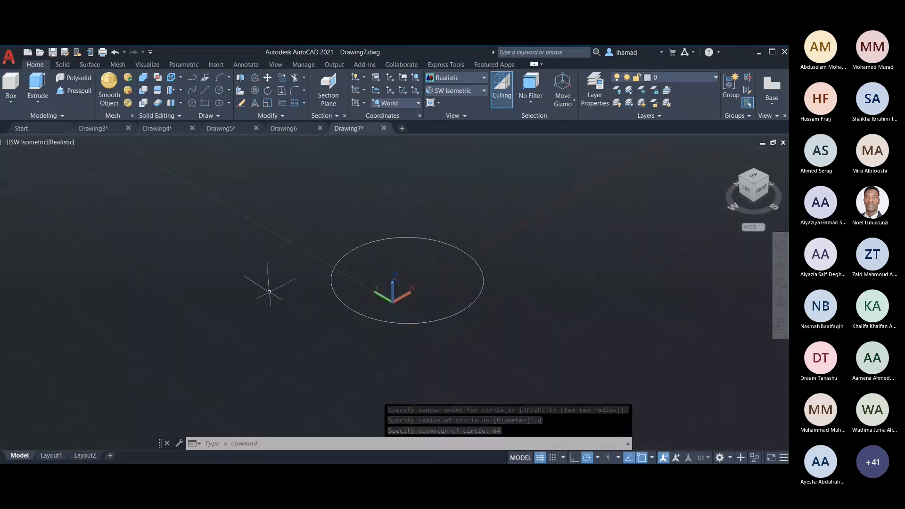
key("Escape")
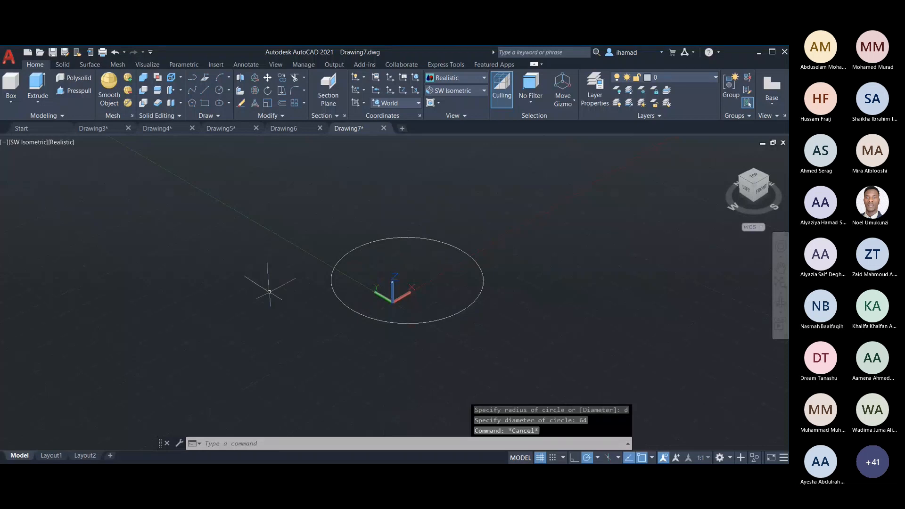
Check the link part's dimensions in Drawing3 and start a diameter-defined circle in Drawing7, concentric with the 64 mm circle.
left_click(93, 128)
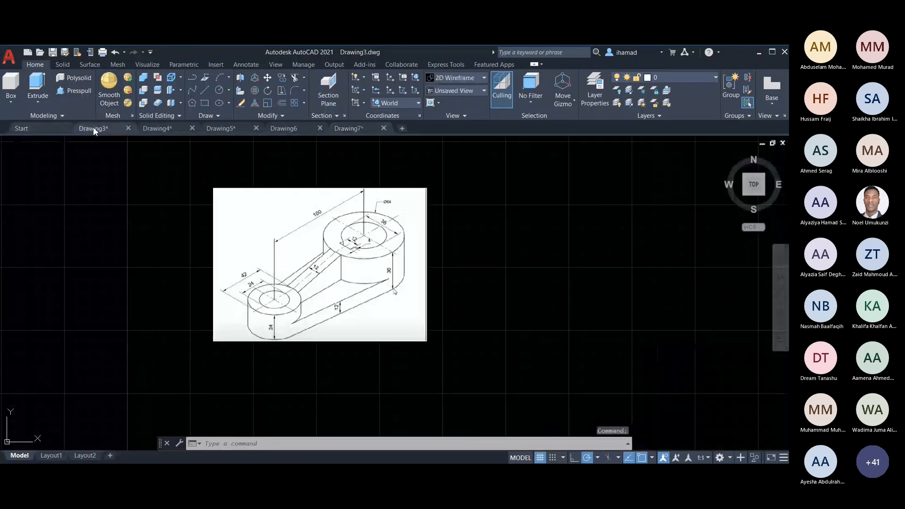
left_click(347, 127)
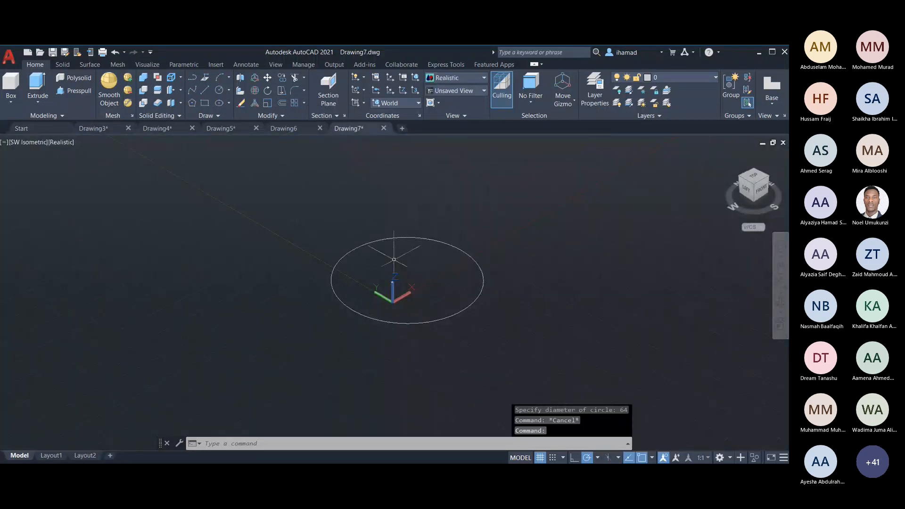
type("c")
key("Return")
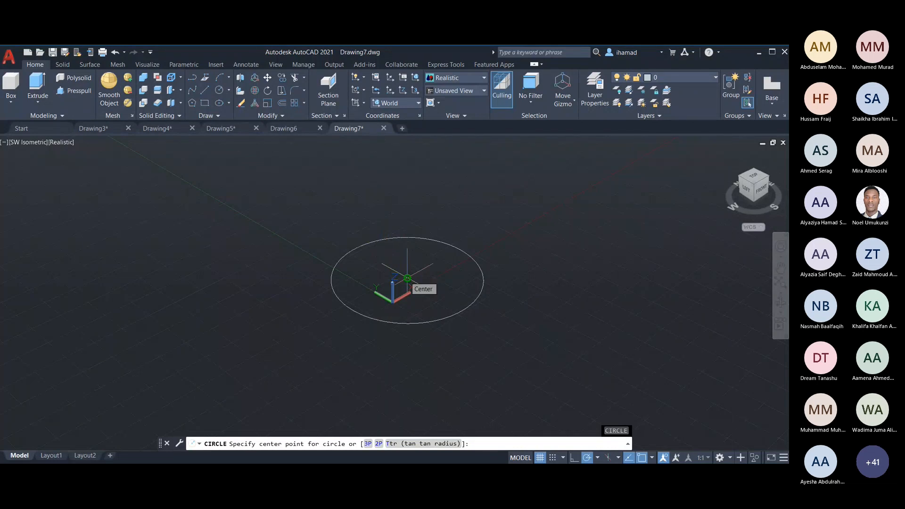
left_click(407, 278)
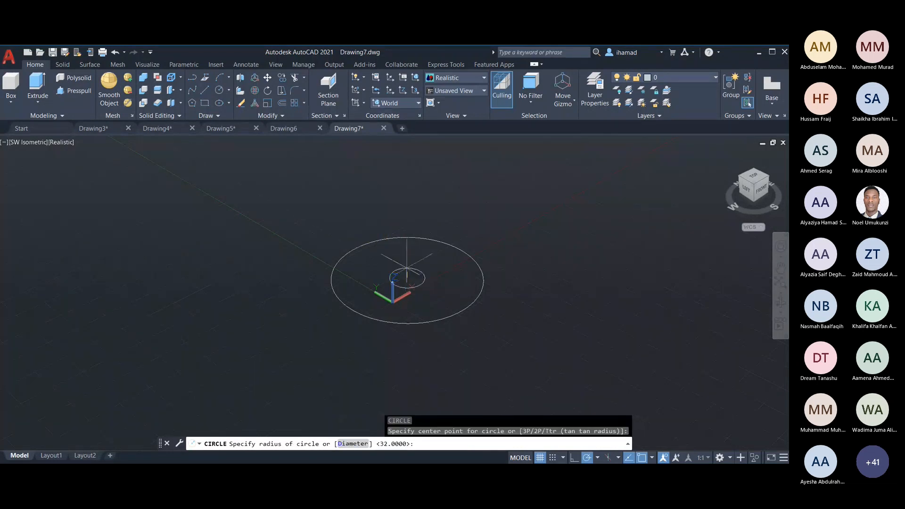
type("d")
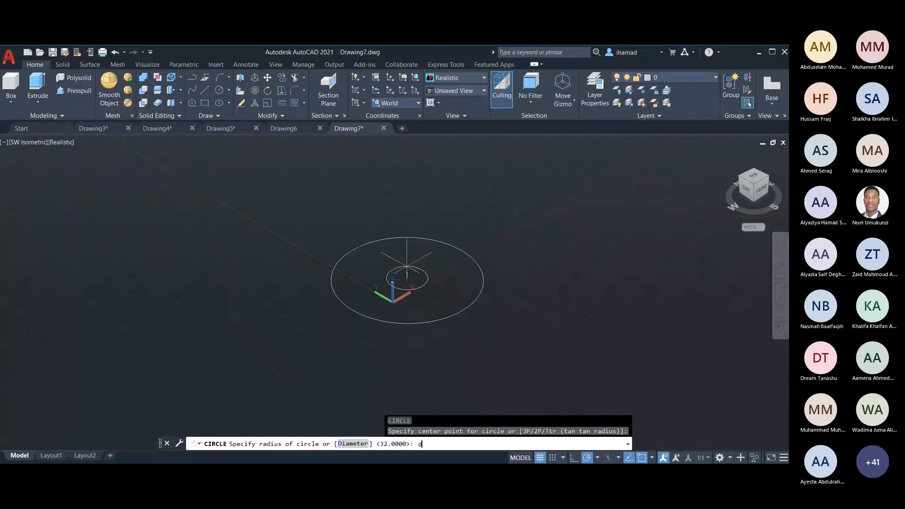
Finish the inner circle, concentric with the large circle, with a diameter of 36.
key("Return")
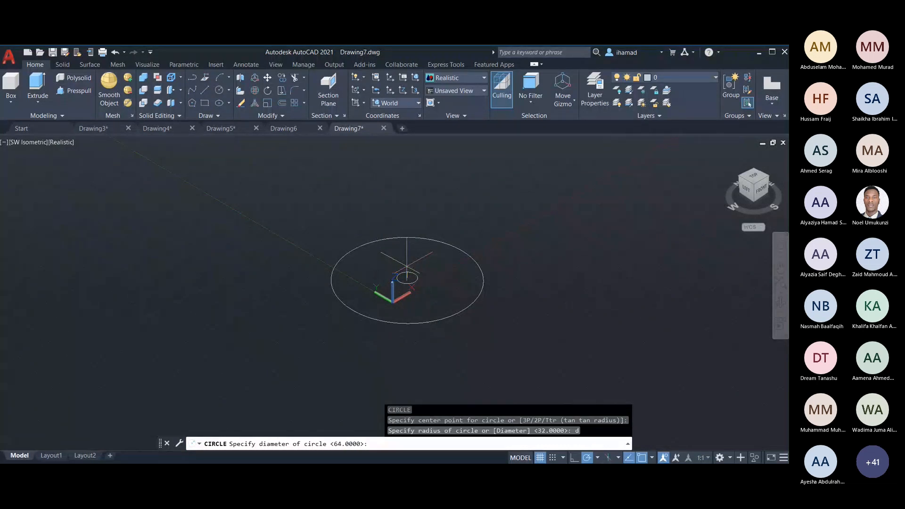
type("36")
key("Return")
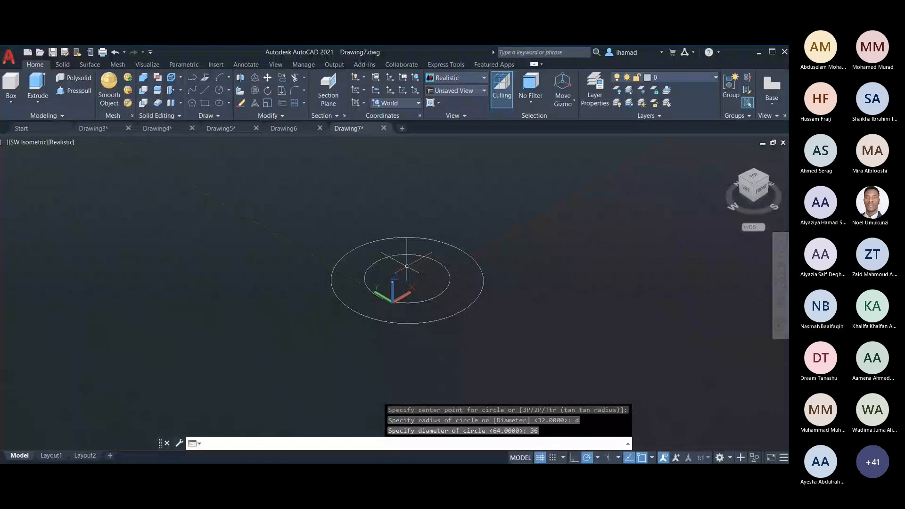
Check the reference in Drawing3, and draw a 100-unit line in Drawing7 from the circles' centre in the 180° direction.
left_click(102, 128)
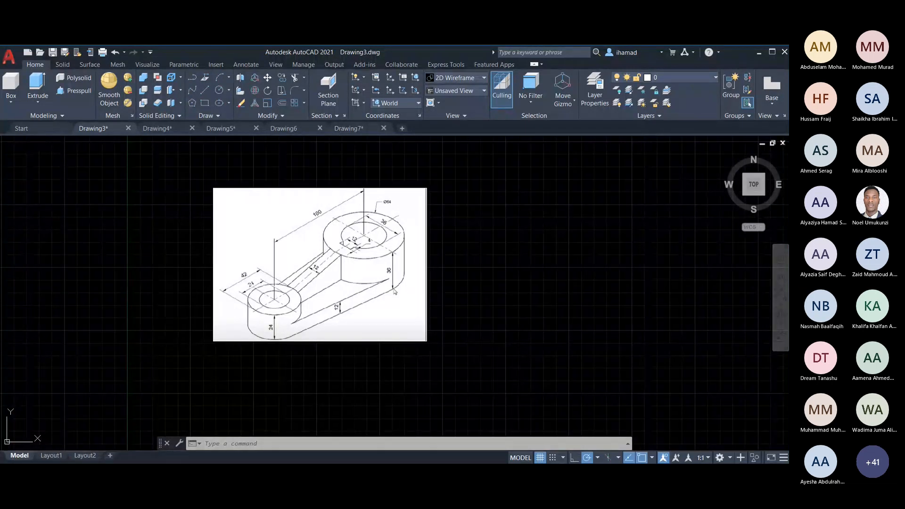
left_click(352, 129)
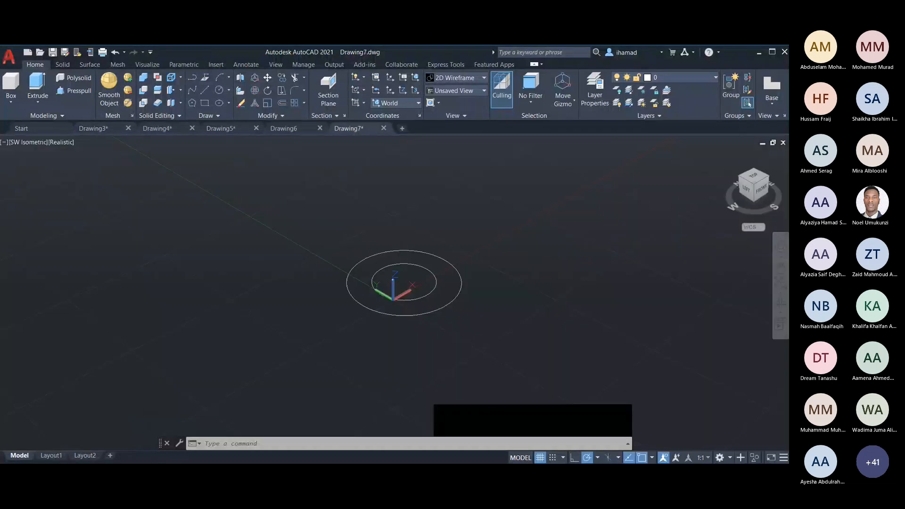
type("l")
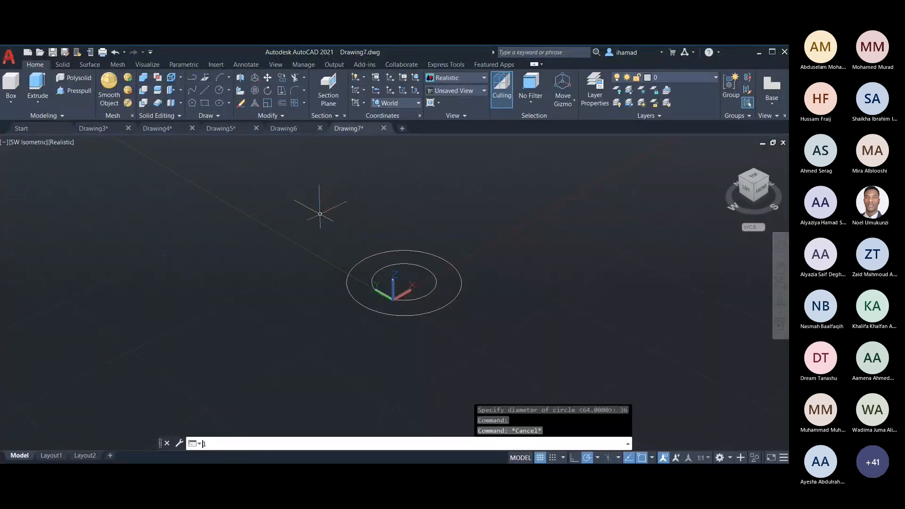
key("Return")
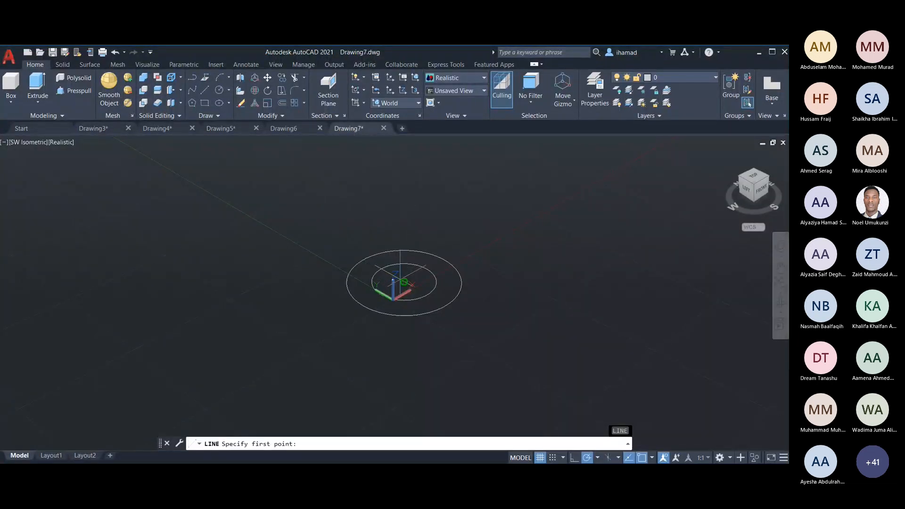
left_click(404, 282)
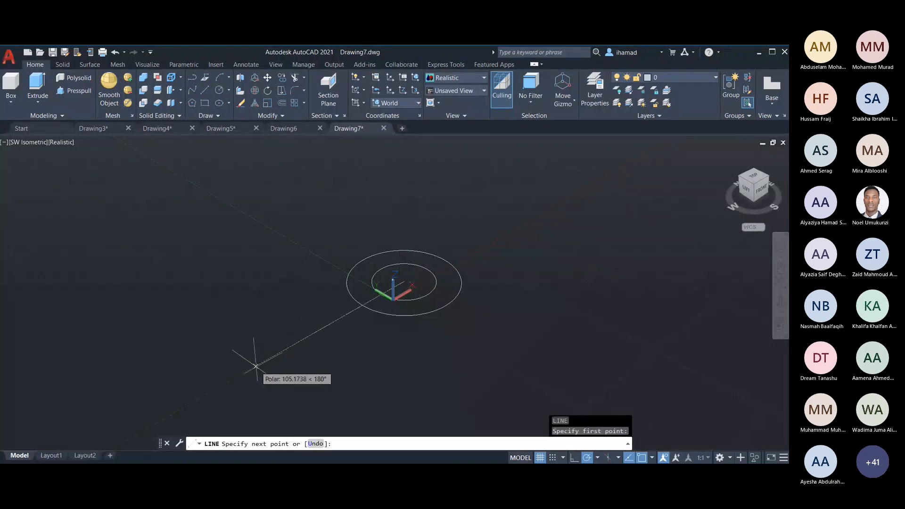
type("100")
key("Return")
key("Escape")
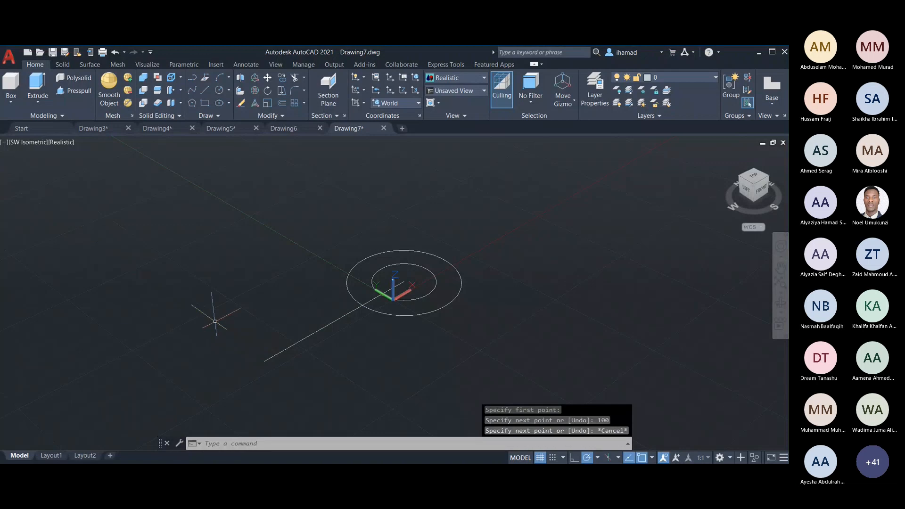
Check the small boss dimensions in Drawing3, and draw a 42-diameter circle in Drawing7 at the line's free end.
scroll(275, 249, "down", 1)
left_click(726, 155)
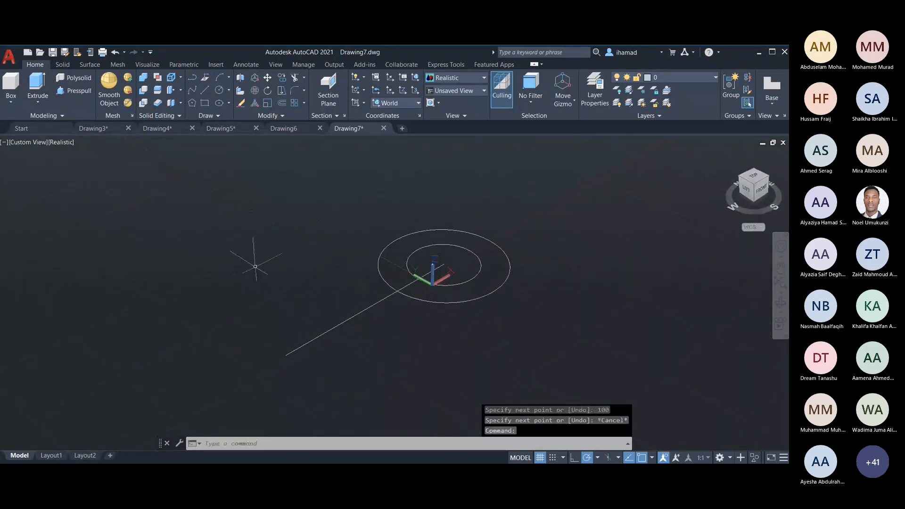
key("Escape")
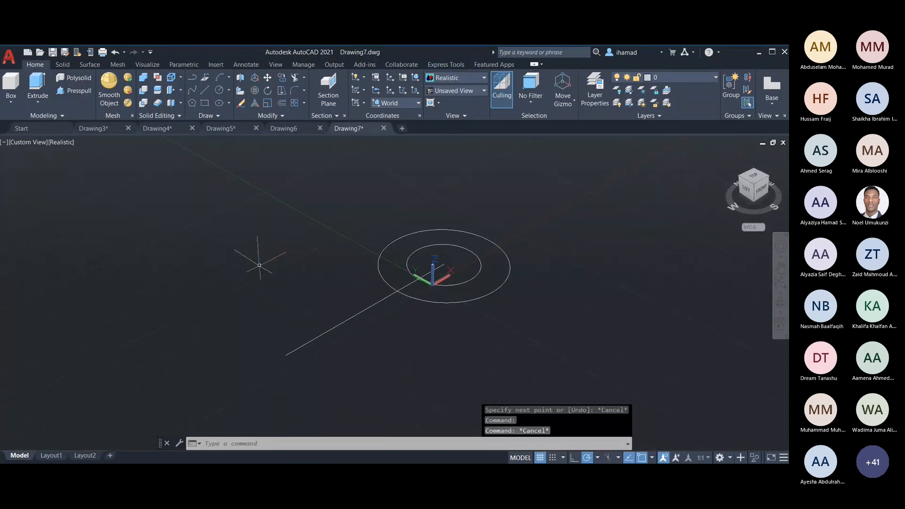
left_click(108, 124)
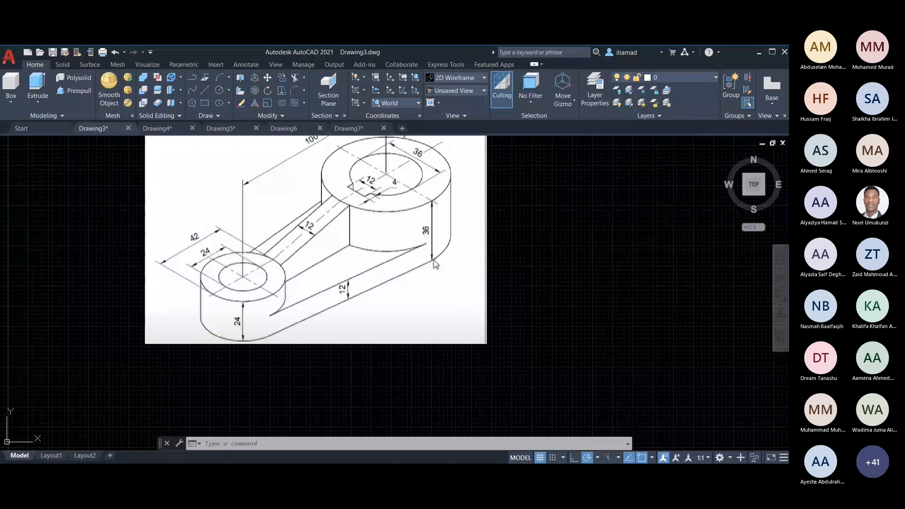
left_click(349, 128)
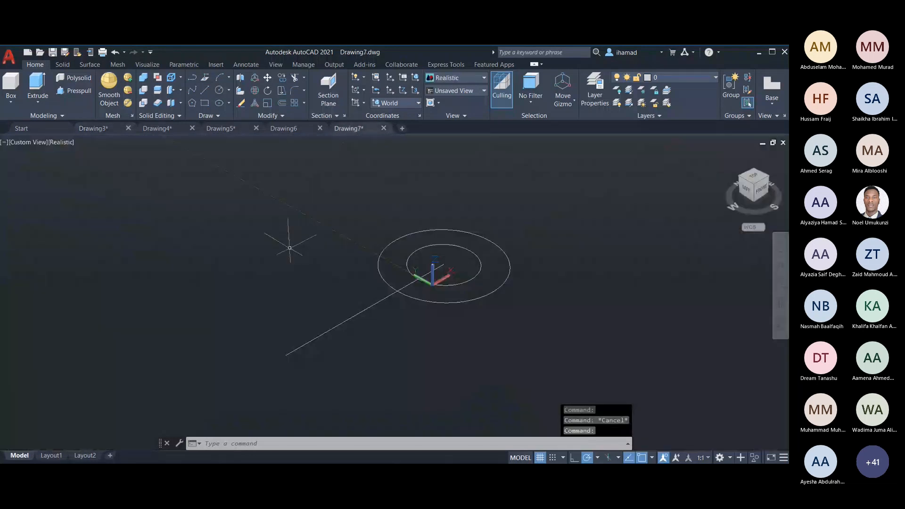
type("c")
key("Return")
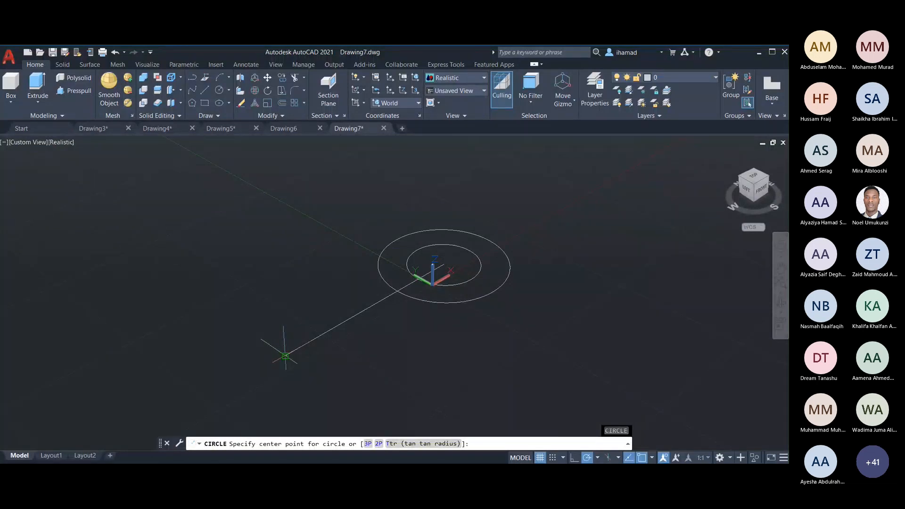
left_click(285, 355)
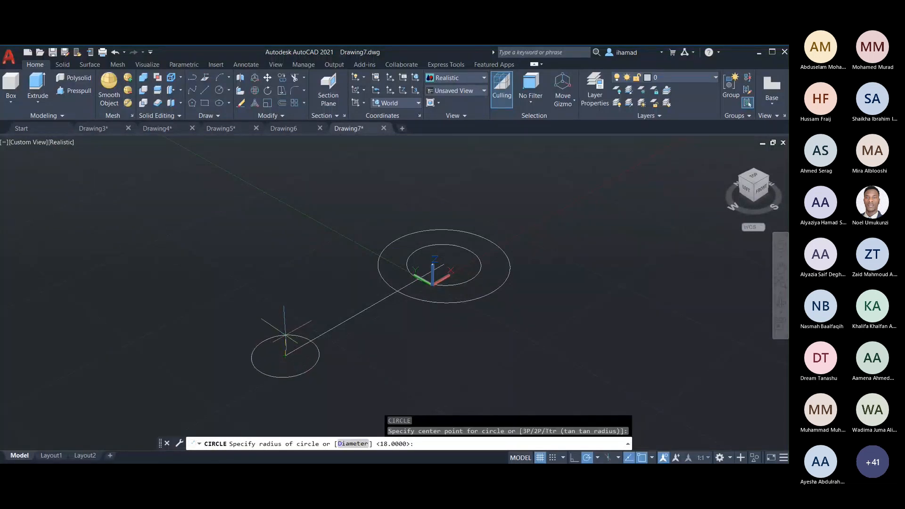
type("d")
key("Return")
type("42")
key("Return")
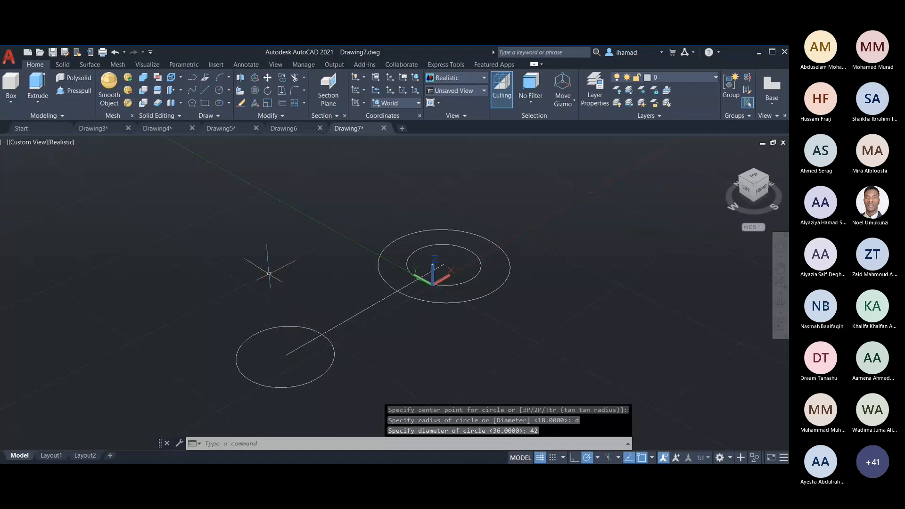
Try a concentric circle of radius 24 at the line's free end, and undo it.
type("c")
key("Return")
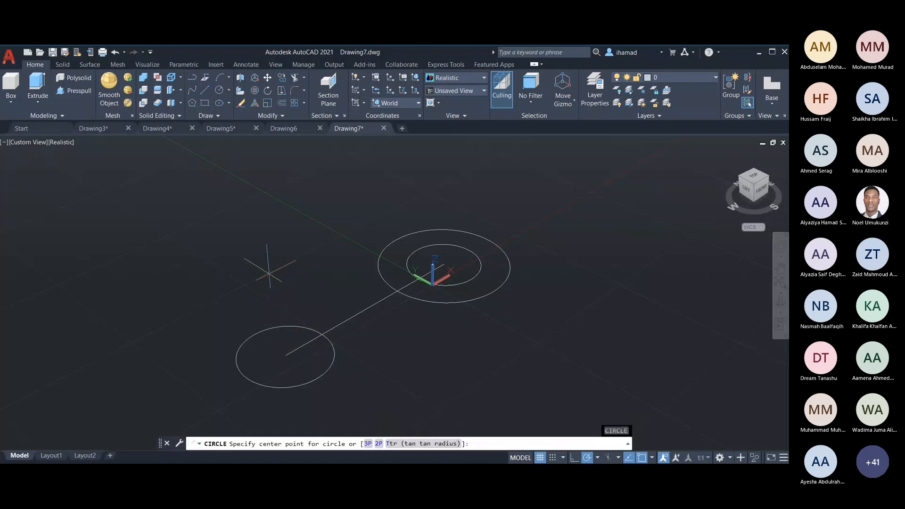
left_click(285, 356)
type("24")
key("Return")
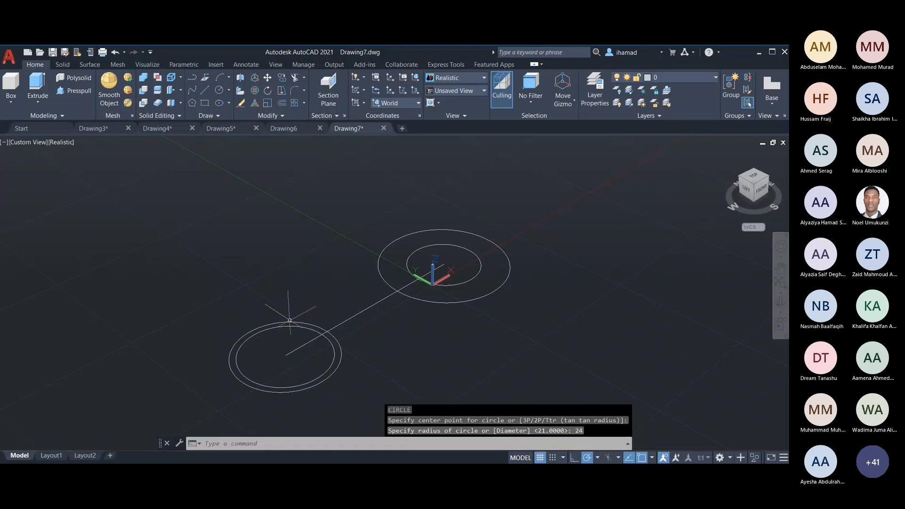
key("ctrl+z")
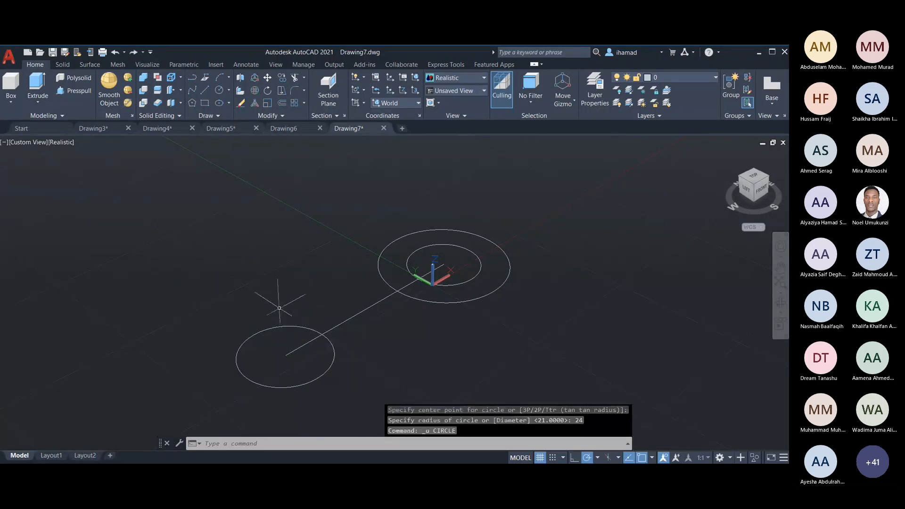
Draw a 24-diameter circle concentric with the 42-diameter circle at the line's free end.
type("c")
key("Return")
left_click(285, 356)
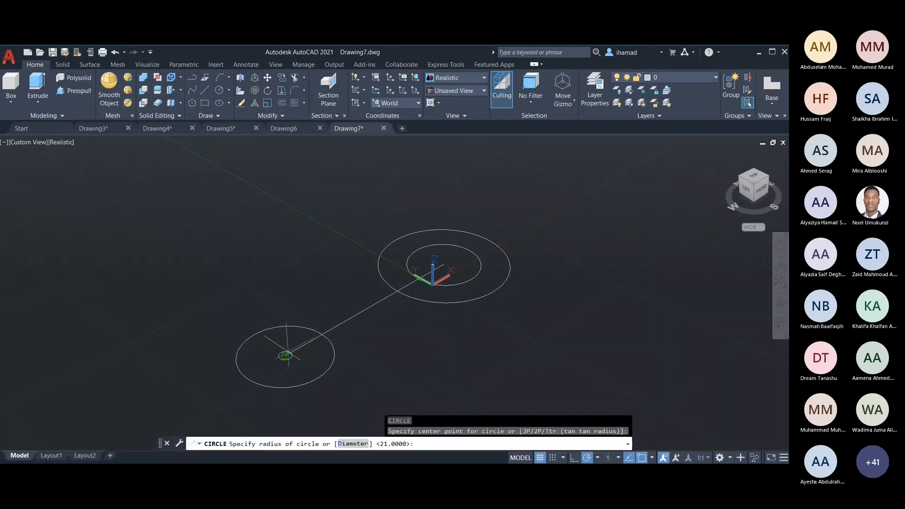
type("d")
key("Return")
type("24")
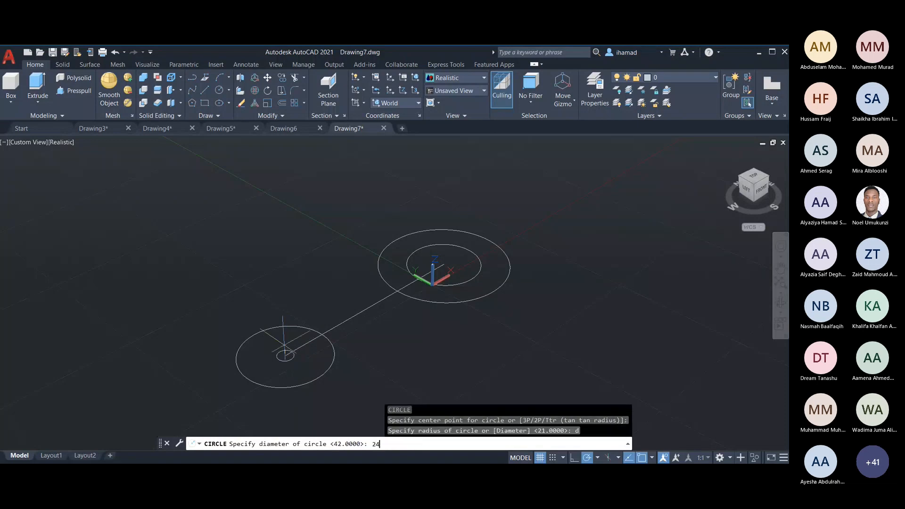
key("Return")
key("Escape")
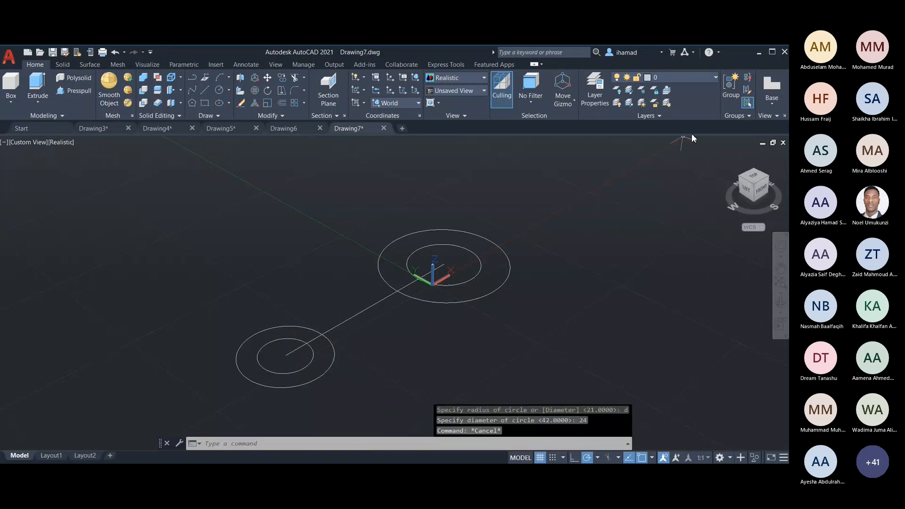
Switch the model to the Top view.
left_click(726, 155)
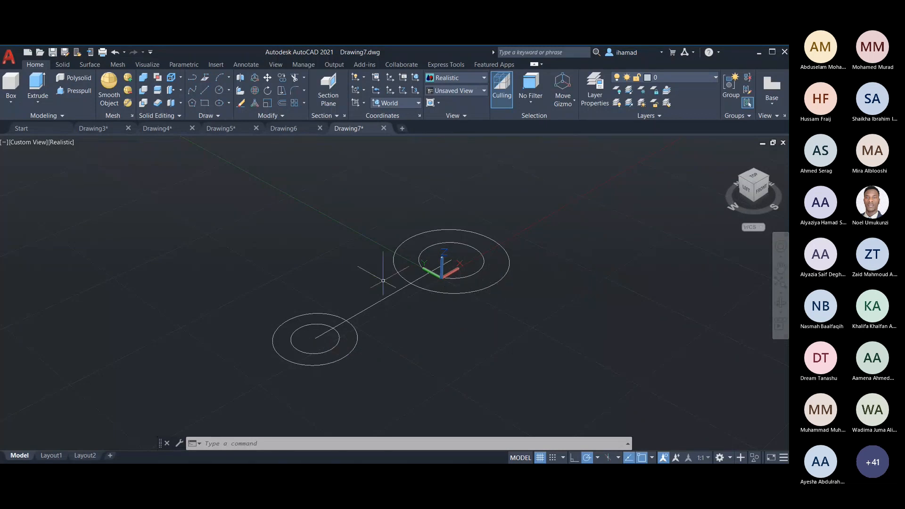
left_click(753, 179)
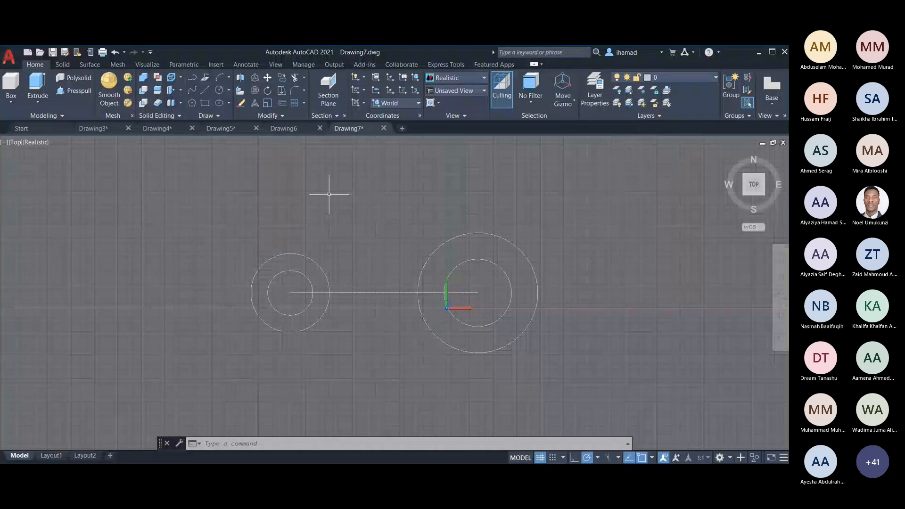
type("l")
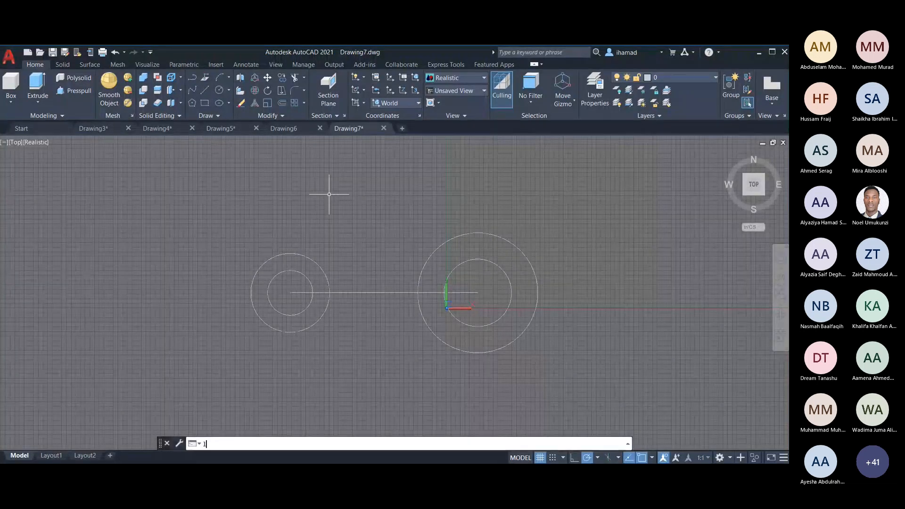
key("Return")
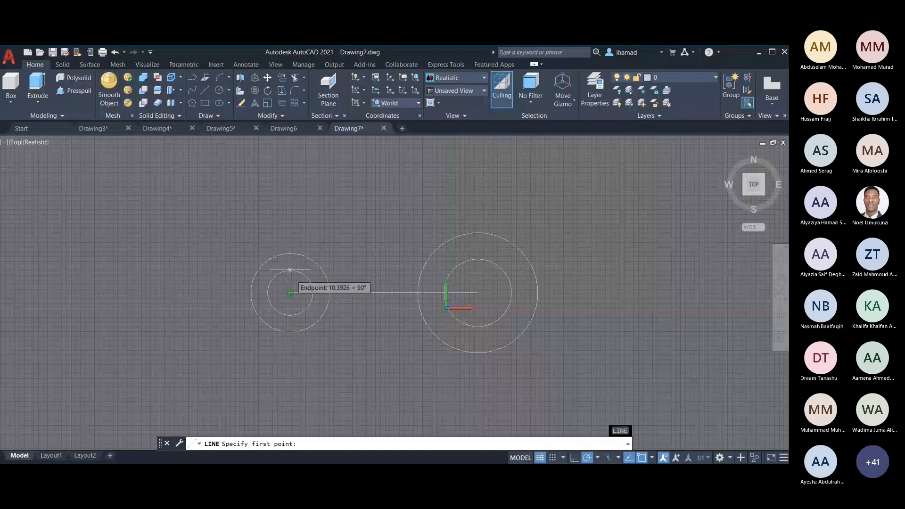
left_click(290, 293)
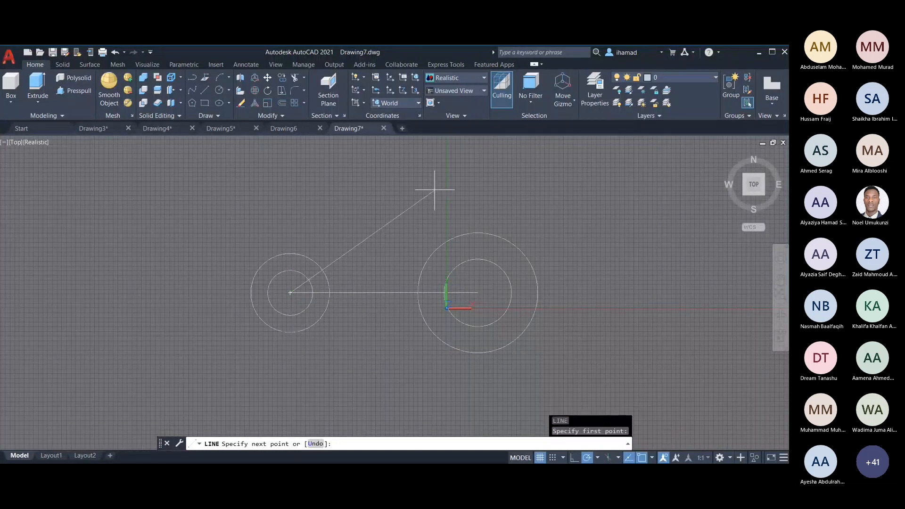
key("Escape")
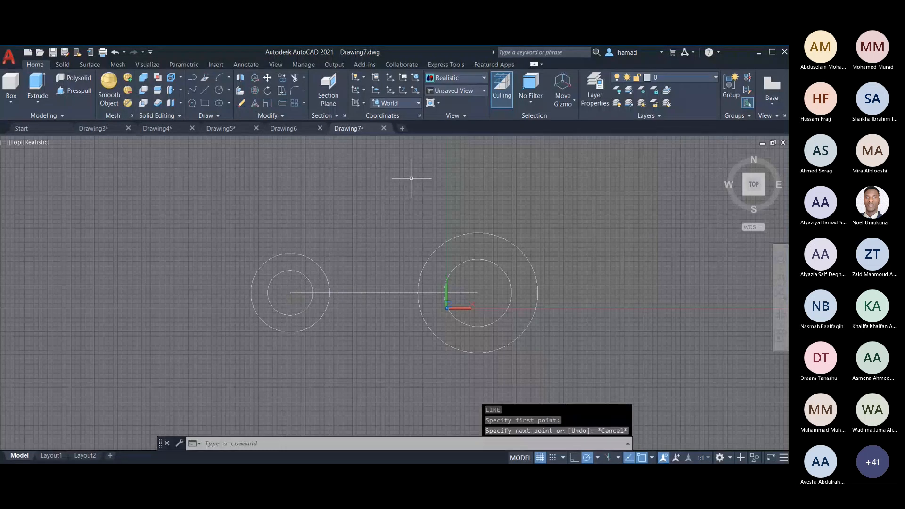
key("Escape")
key("Escape")
key("Escape")
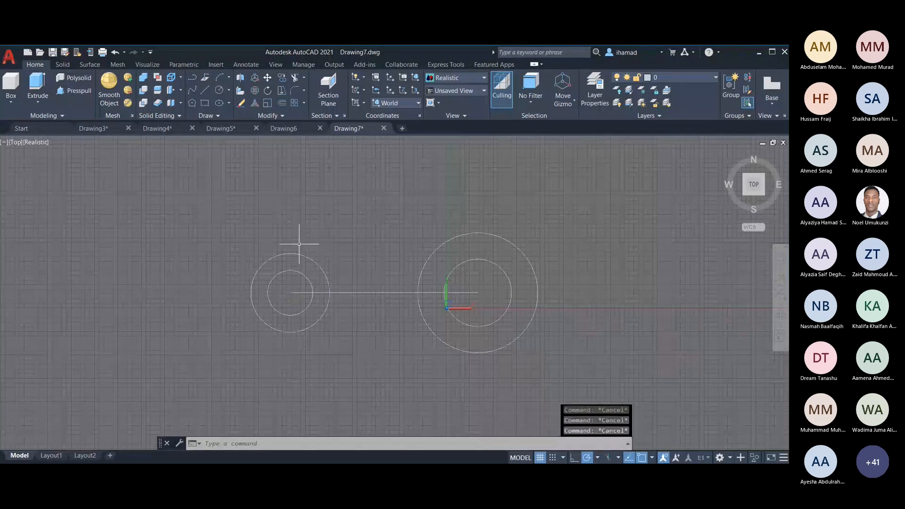
Draw a line tangent to the upper sides of the two outer circles, using the Tangent snap at both ends.
type("l")
key("Return")
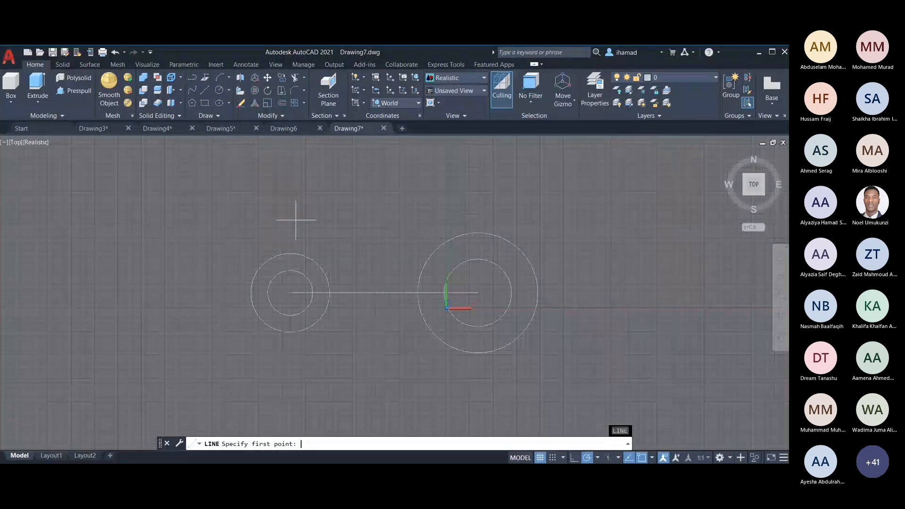
right_click(298, 222, "shift")
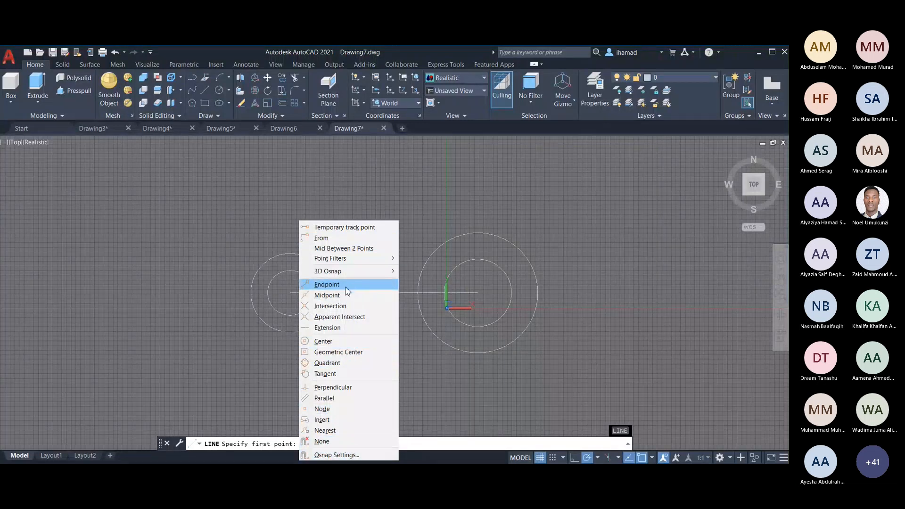
left_click(335, 375)
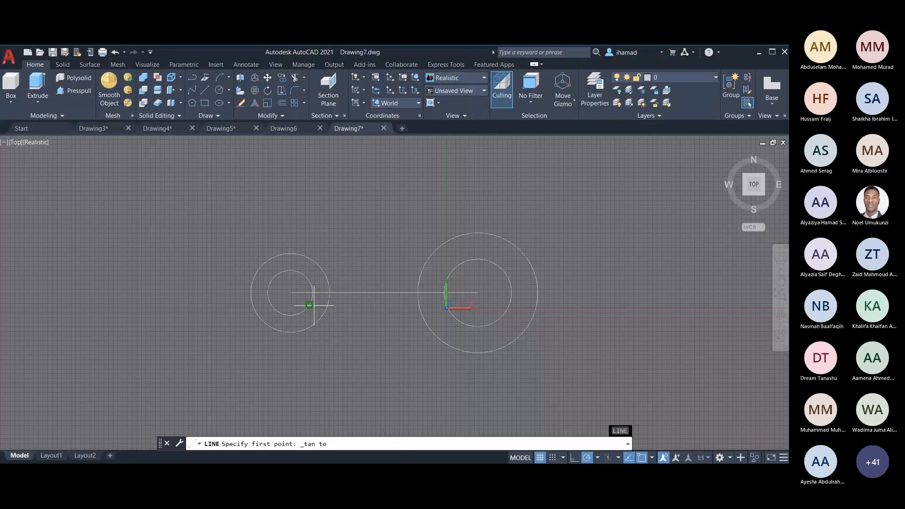
left_click(286, 253)
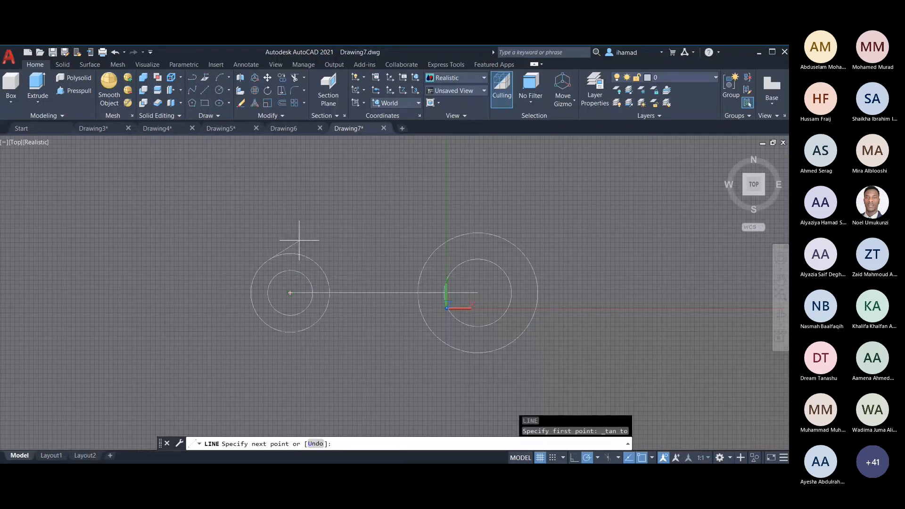
right_click(473, 218, "shift")
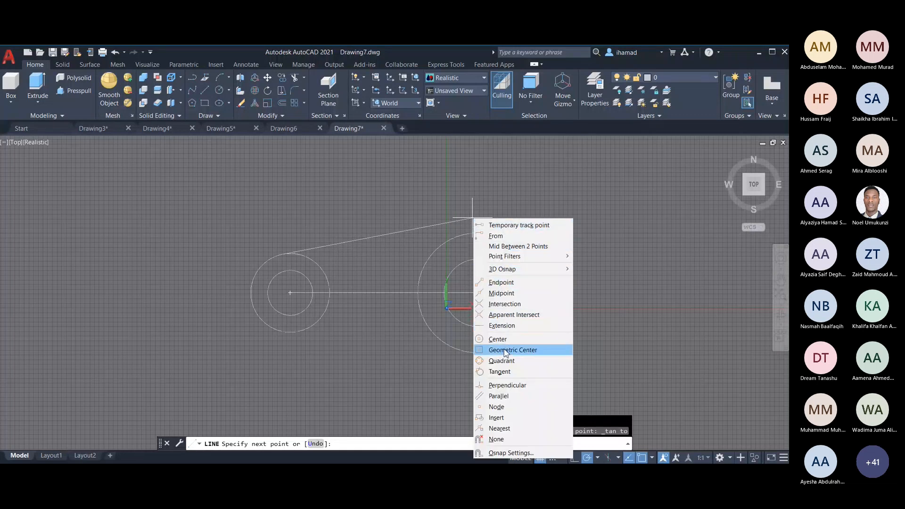
left_click(502, 372)
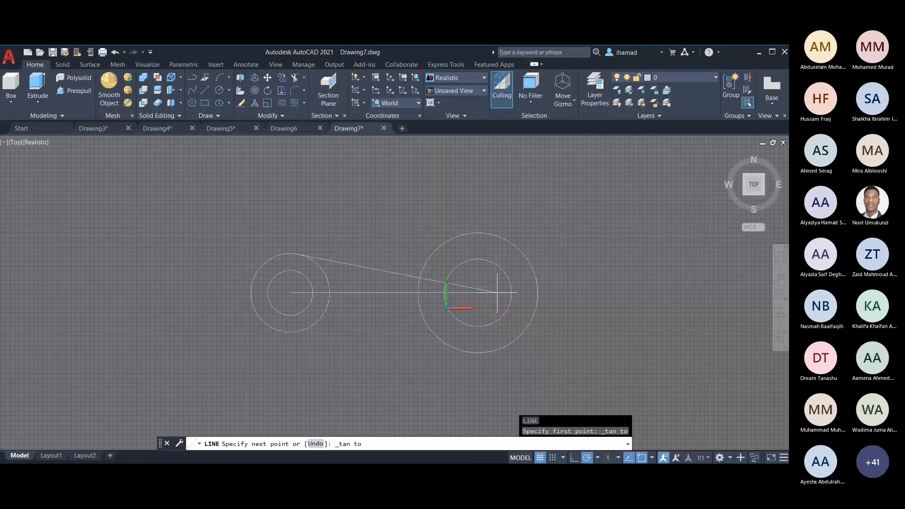
left_click(483, 232)
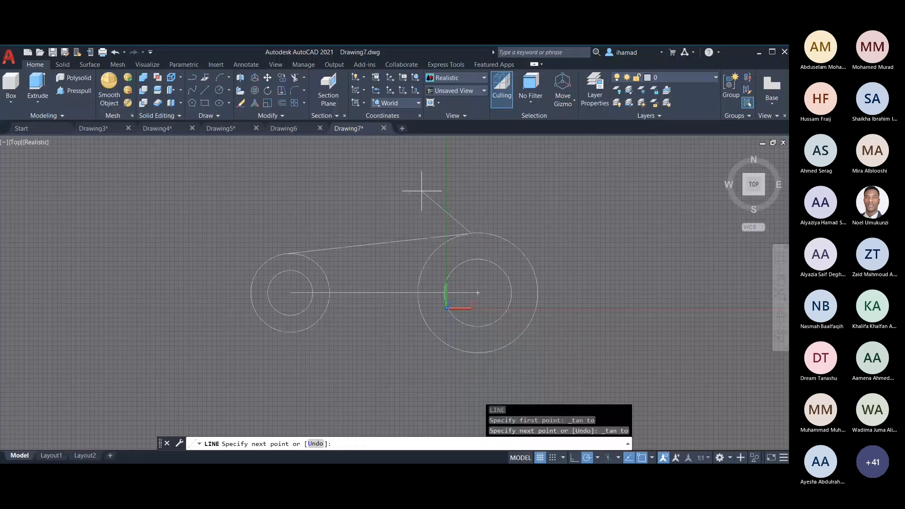
Draw a line tangent to the lower sides of the two outer circles, using the Tangent snap at both ends.
key("Escape")
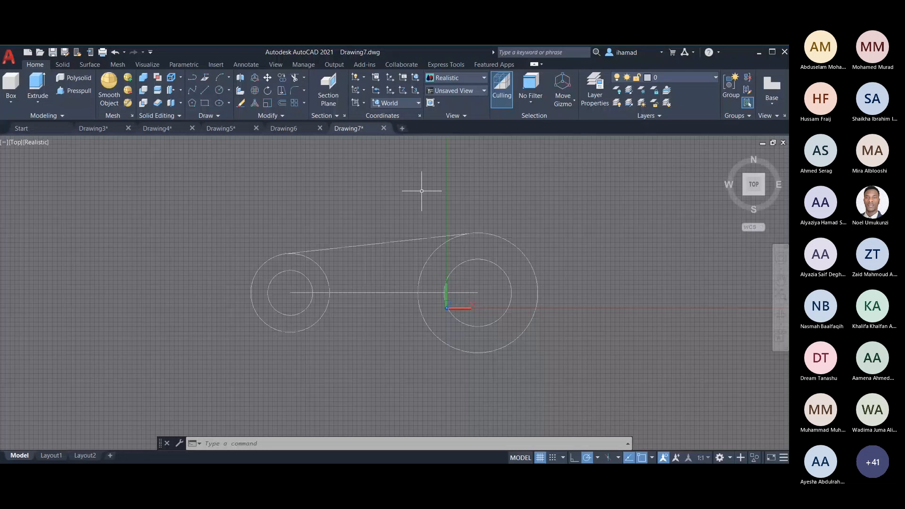
type("l")
key("Return")
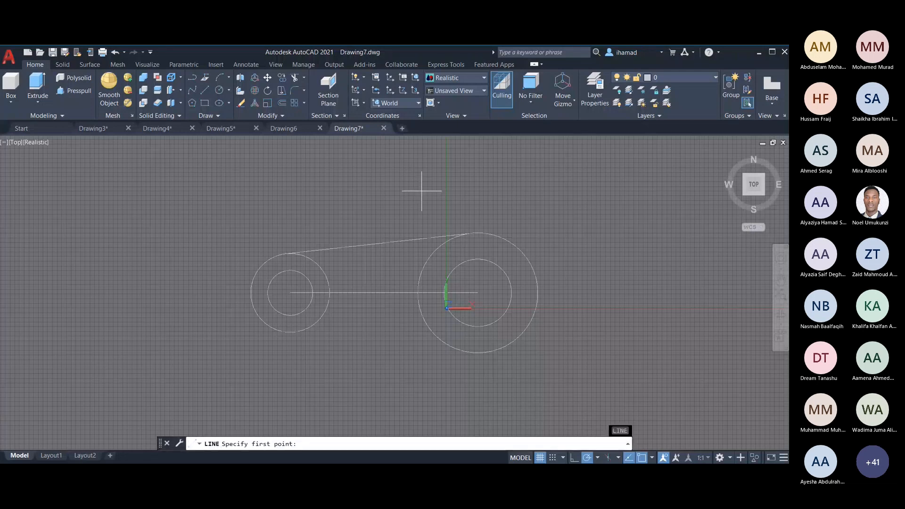
right_click(308, 360, "shift")
left_click(346, 273)
left_click(307, 323)
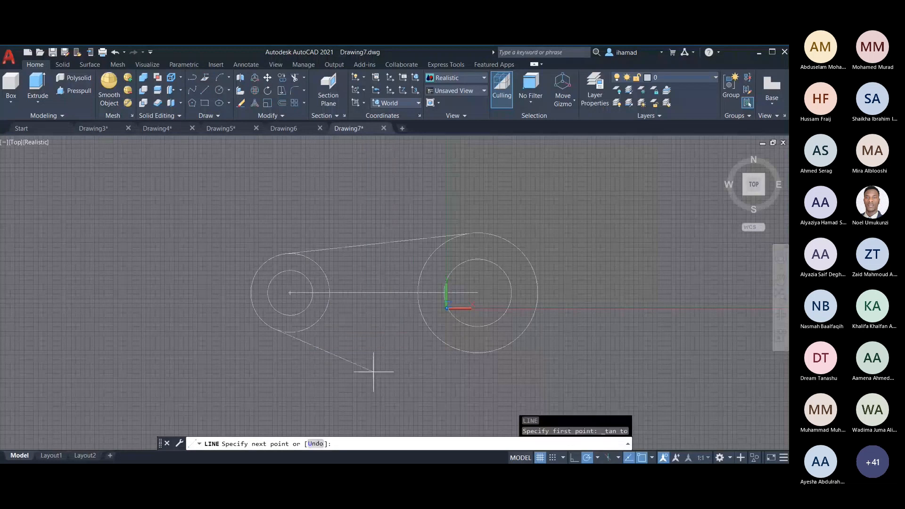
right_click(412, 361, "shift")
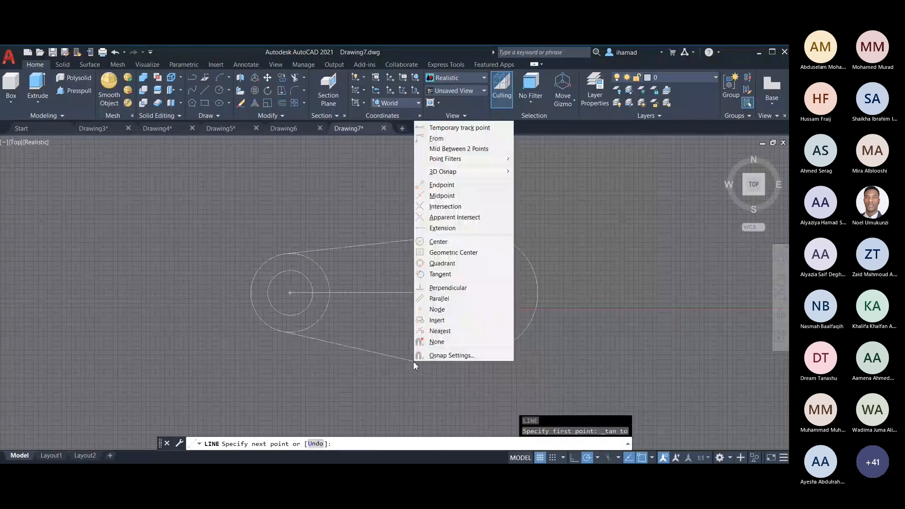
left_click(443, 274)
left_click(480, 347)
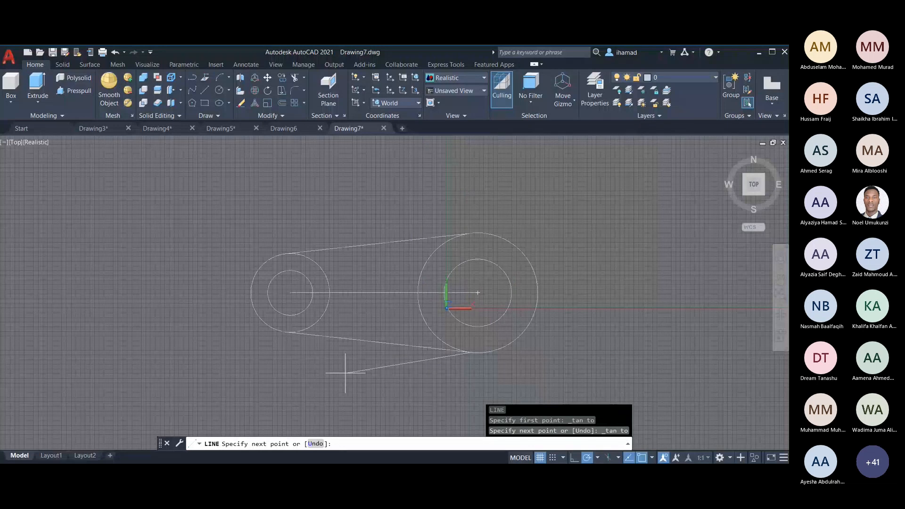
key("Escape")
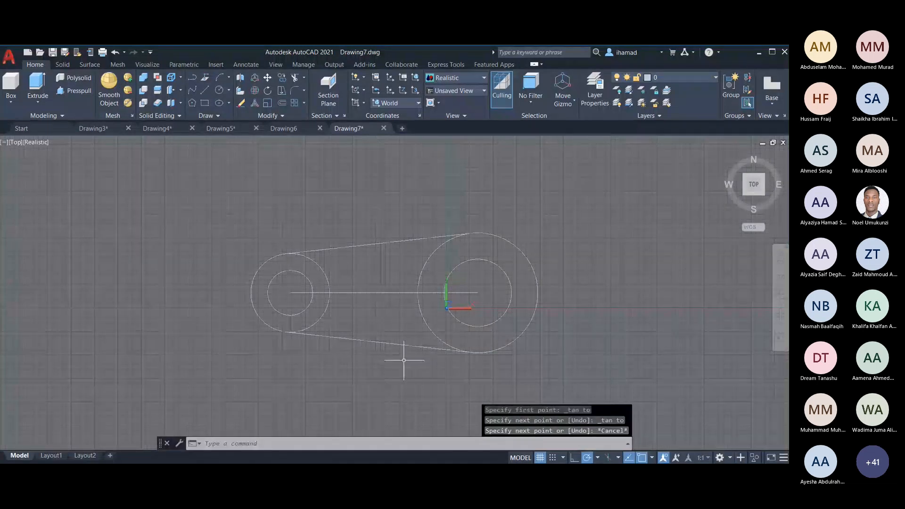
Return the model to its isometric home view and check the plate and boss heights in the Drawing3 reference.
left_click(725, 152)
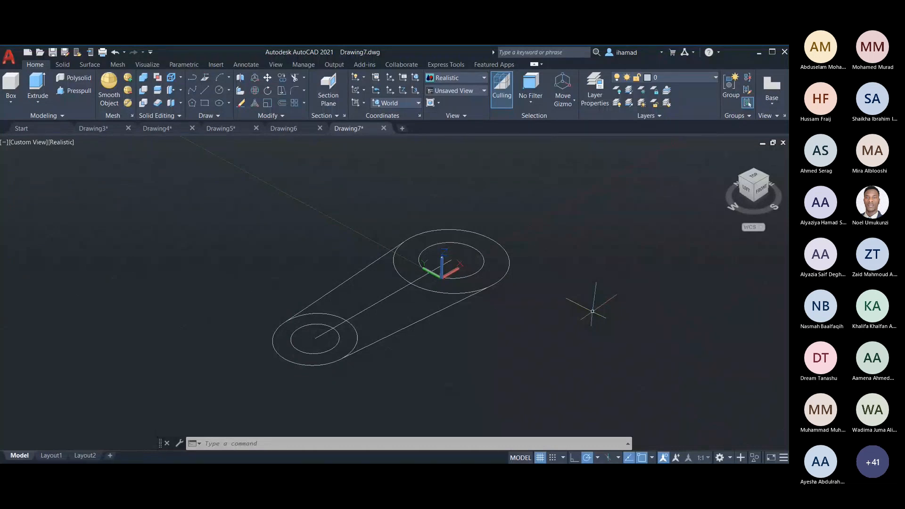
left_click(94, 127)
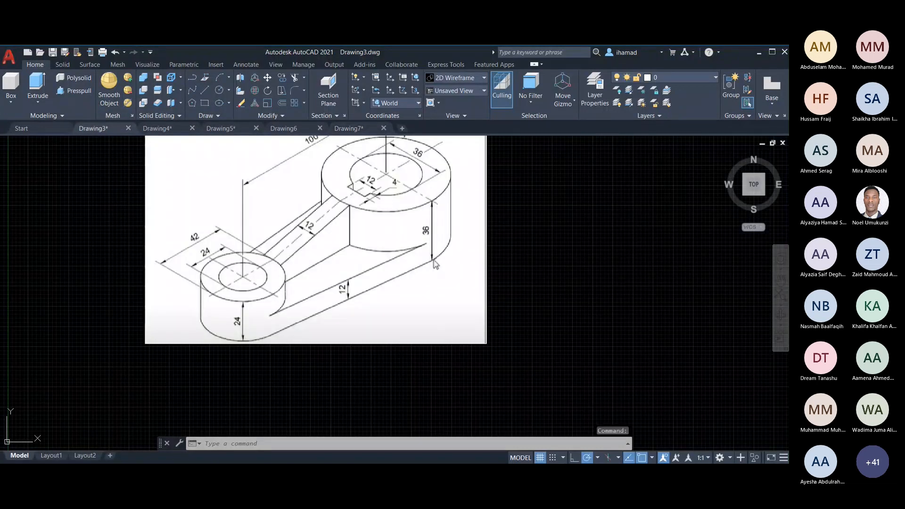
scroll(434, 264, "down", 2)
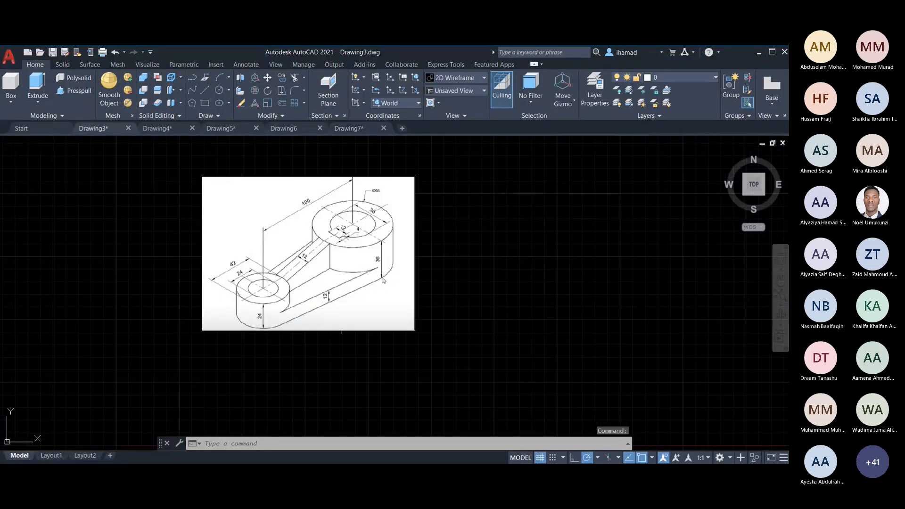
scroll(383, 282, "up", 3)
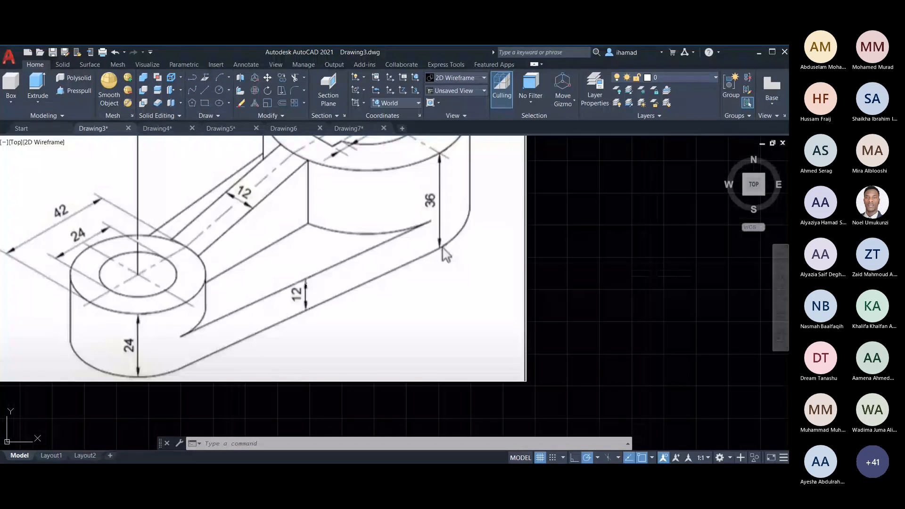
scroll(446, 255, "down", 3)
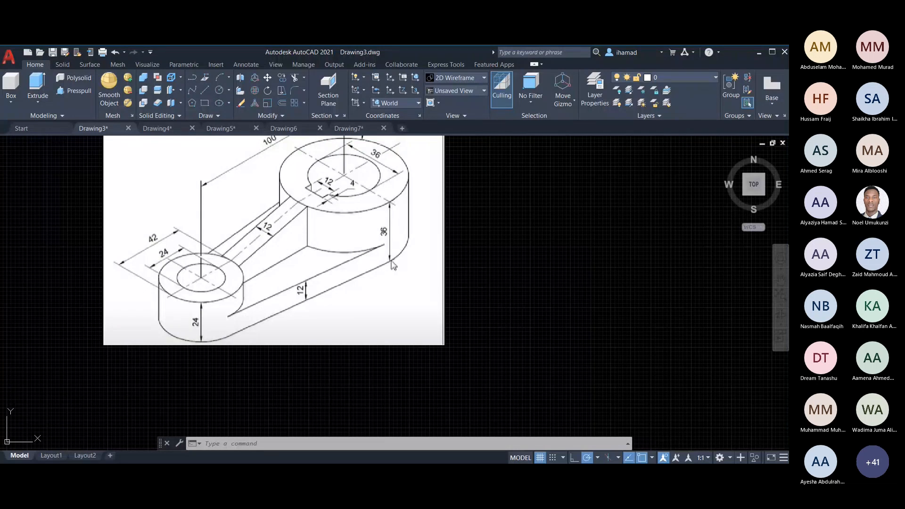
left_click(349, 129)
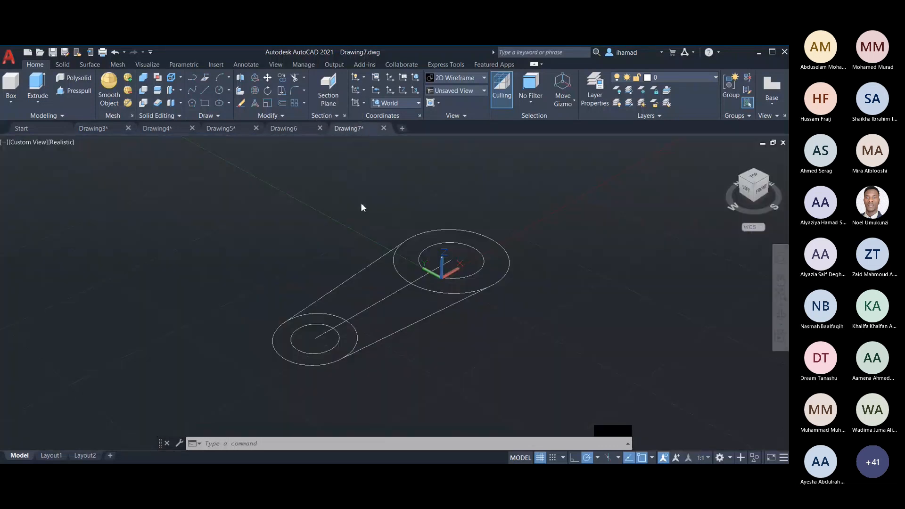
Delete the centre line and Presspull the area between the two outer circles and the tangent lines to a height of 12.
left_click(384, 297)
key("Delete")
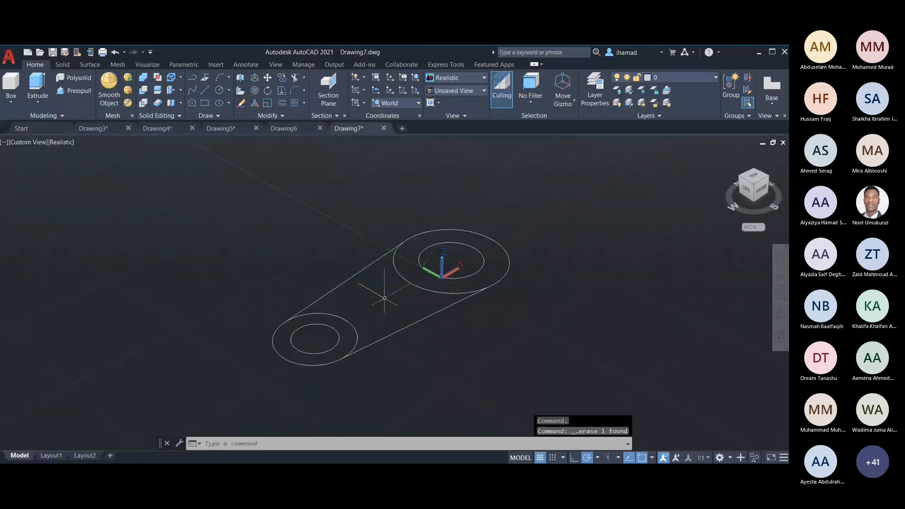
left_click(69, 90)
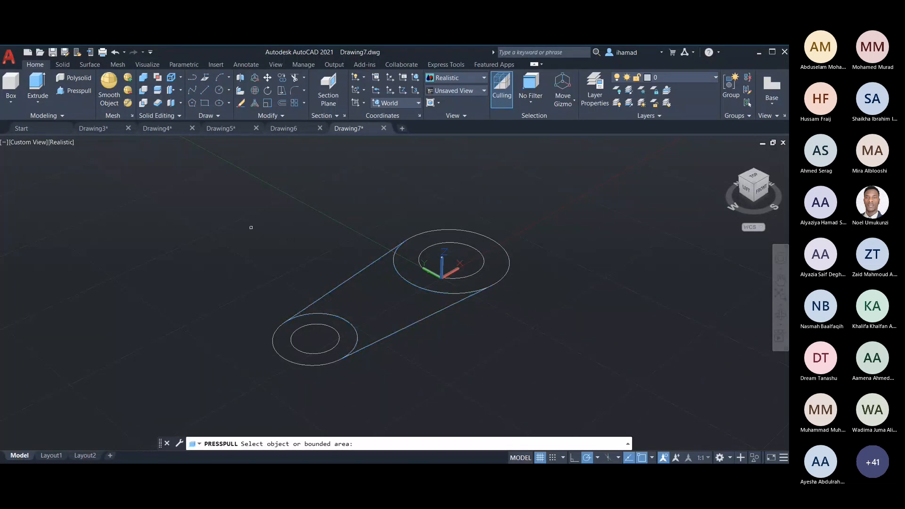
left_click(359, 285)
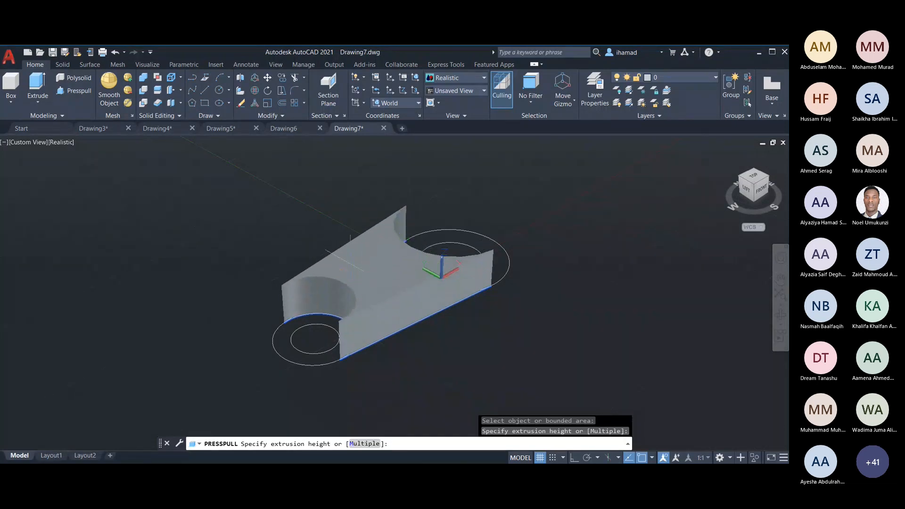
type("12")
key("Return")
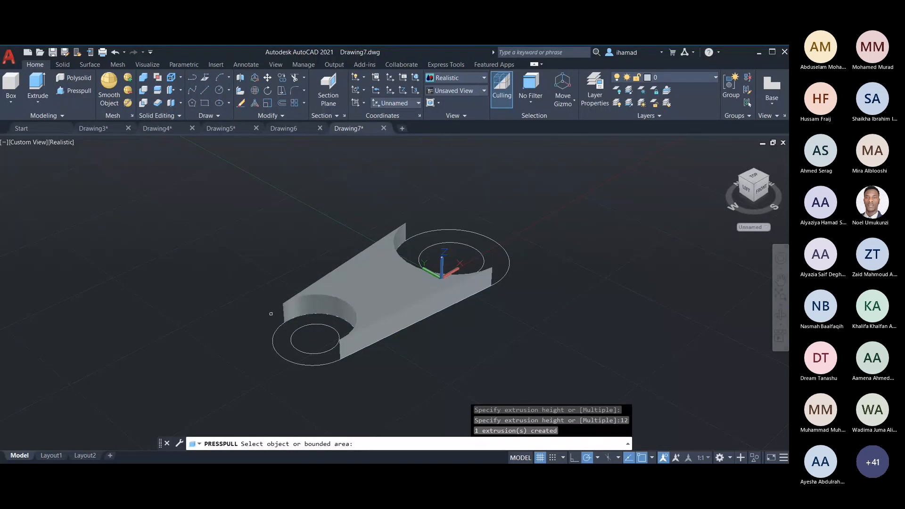
Check the small boss in the Drawing3 reference and Presspull the ring between its two circles to a height of 24.
left_click(84, 127)
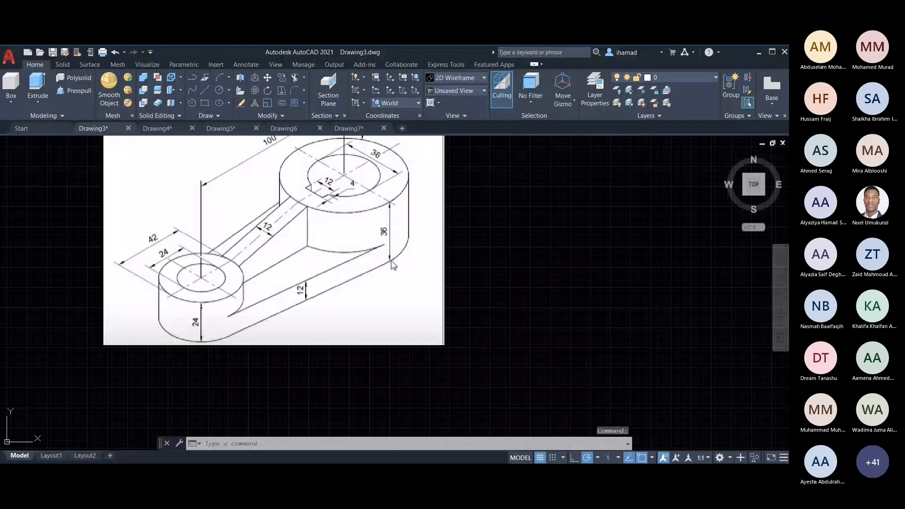
left_click(371, 128)
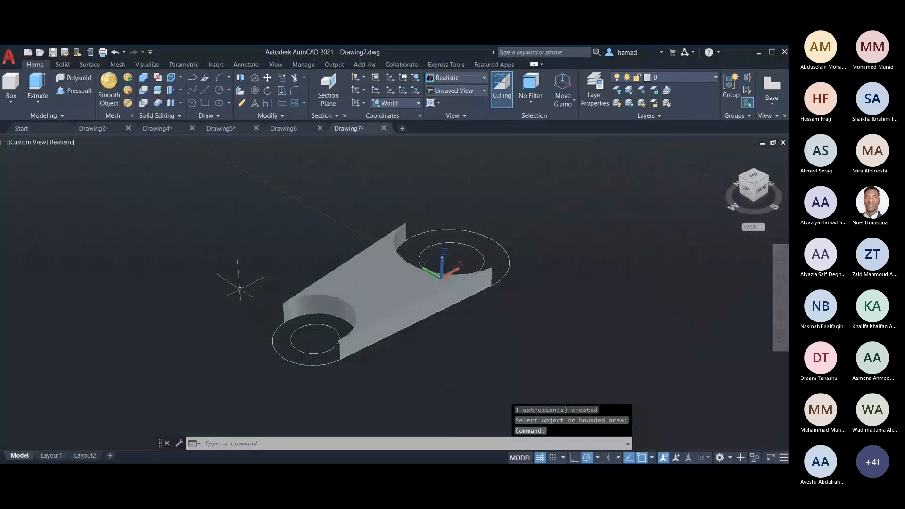
left_click(72, 90)
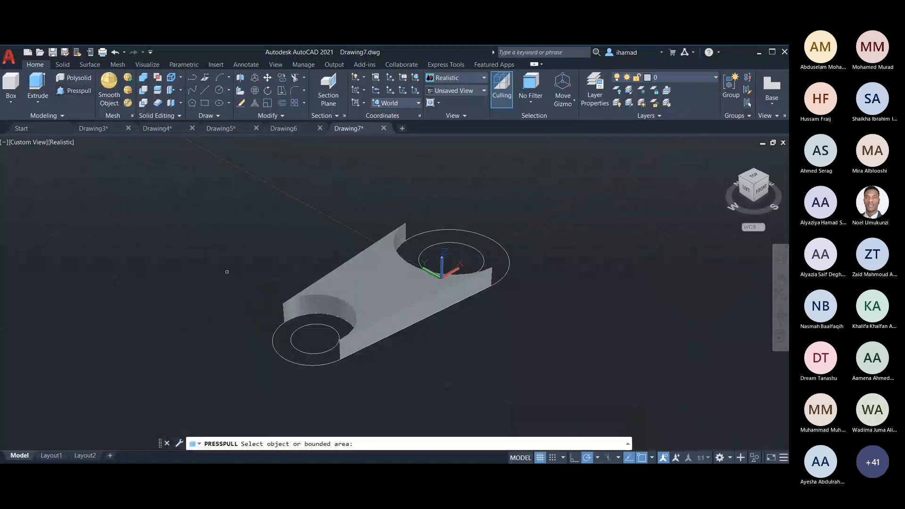
left_click(288, 342)
type("24")
key("Return")
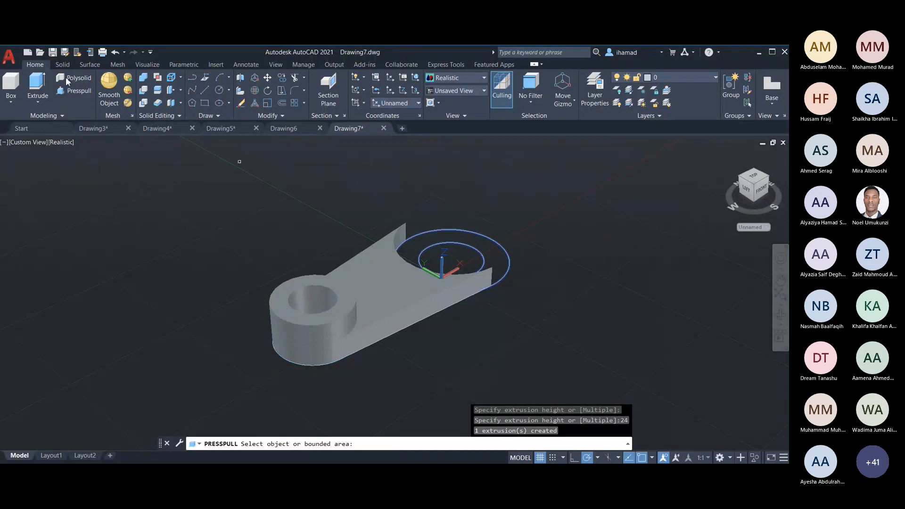
Check the large boss in the Drawing3 reference and Presspull the ring between its two circles to a height of 36.
left_click(113, 130)
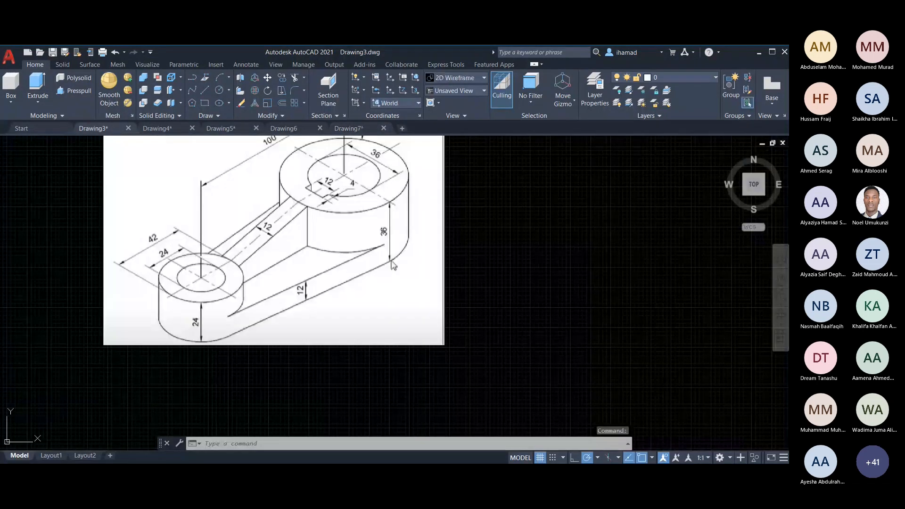
left_click(348, 128)
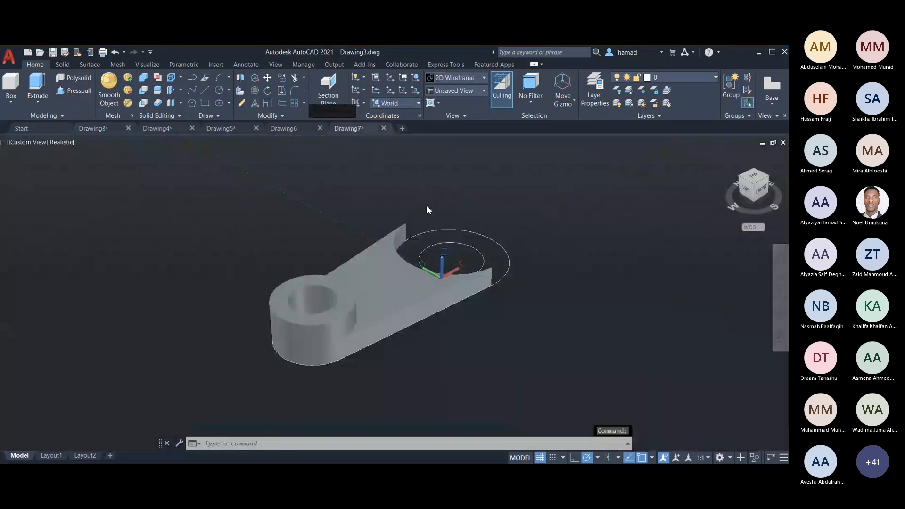
left_click(78, 91)
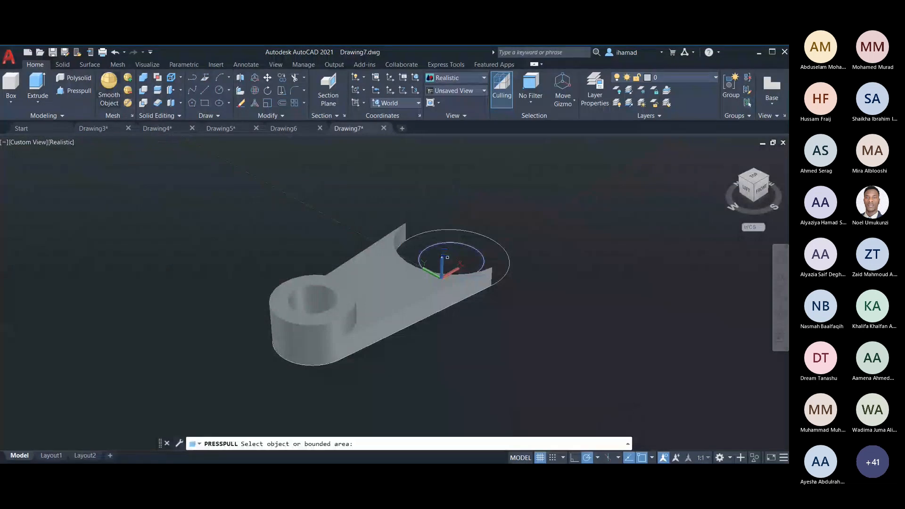
left_click(499, 257)
type("36")
key("Return")
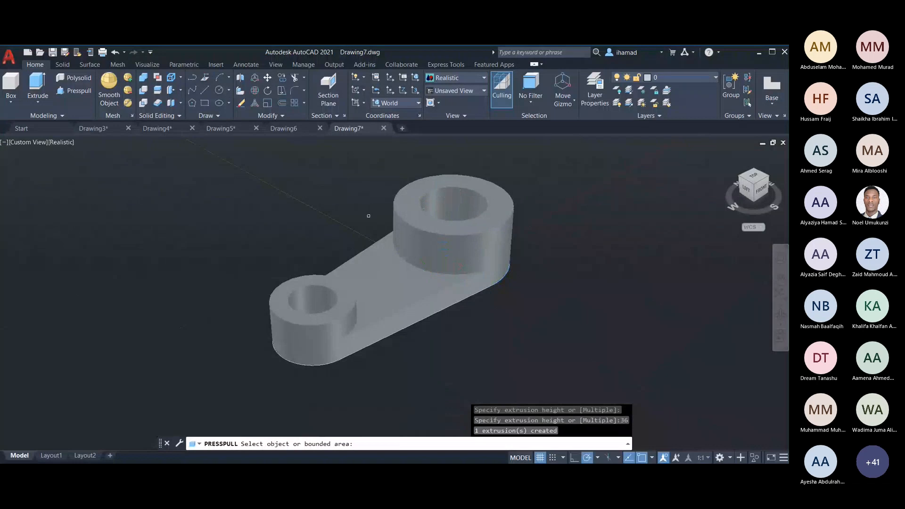
scroll(363, 201, "down", 2)
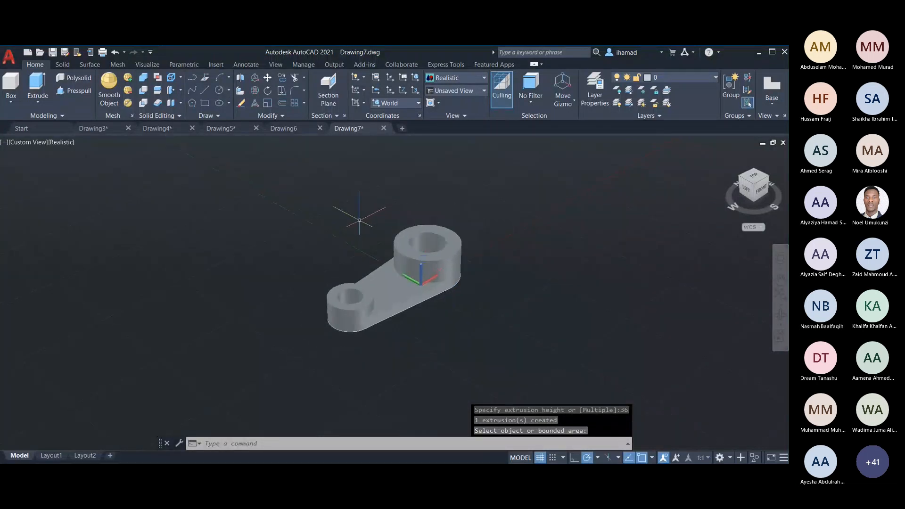
scroll(331, 234, "down", 1)
scroll(338, 239, "up", 1)
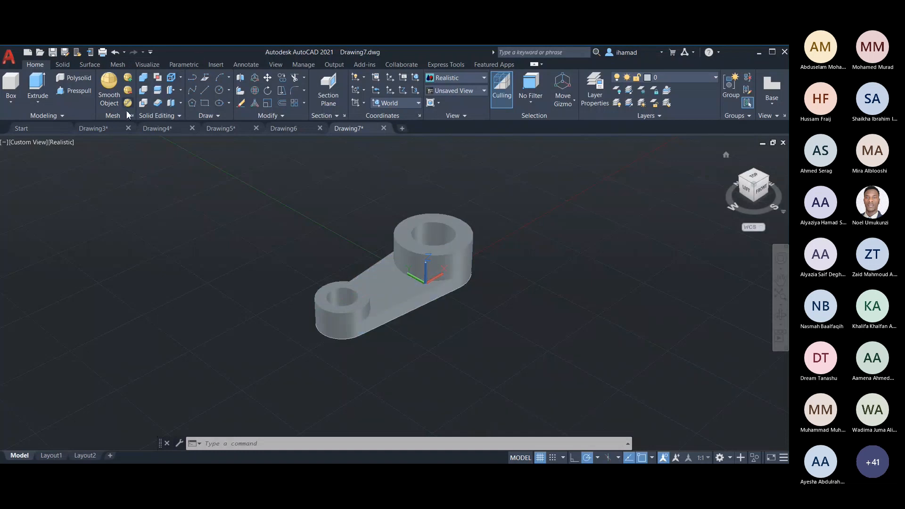
Examine the sloping rib and the keyway dimensions in the Drawing3 reference and return to the Drawing7 model.
left_click(94, 128)
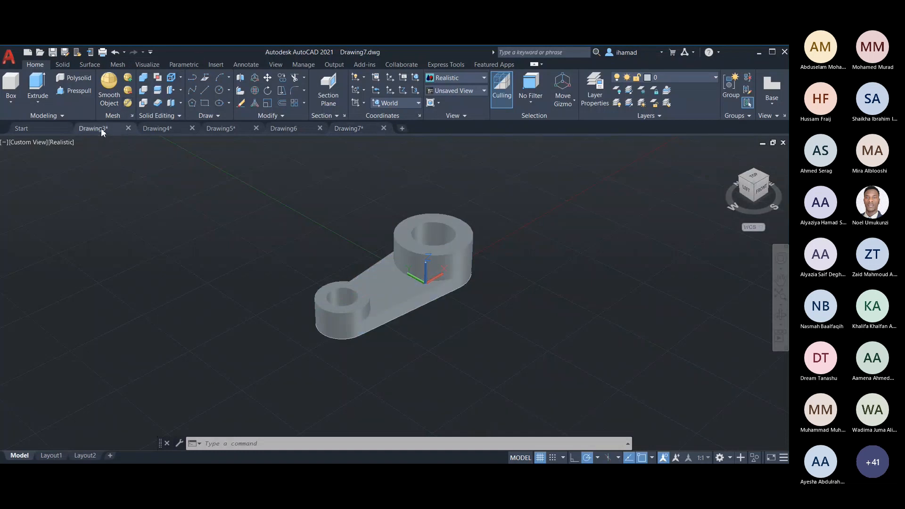
scroll(293, 255, "down", 3)
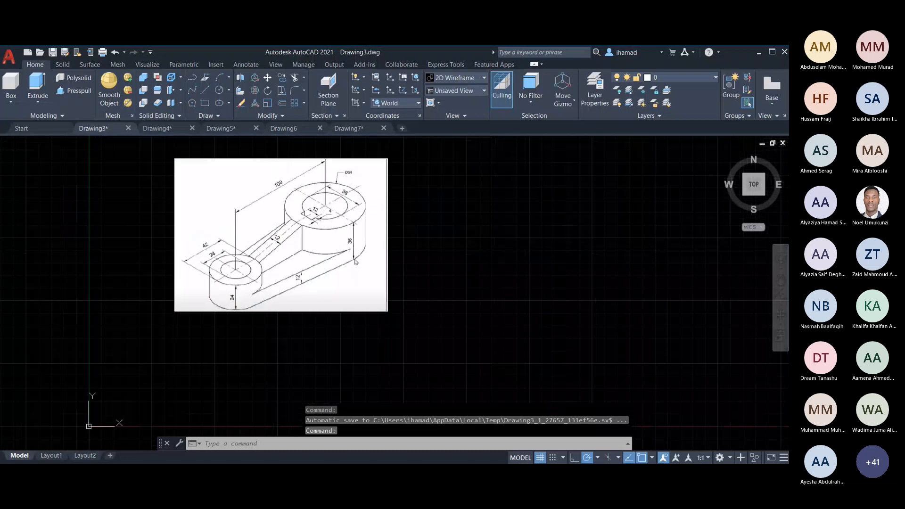
scroll(355, 262, "up", 2)
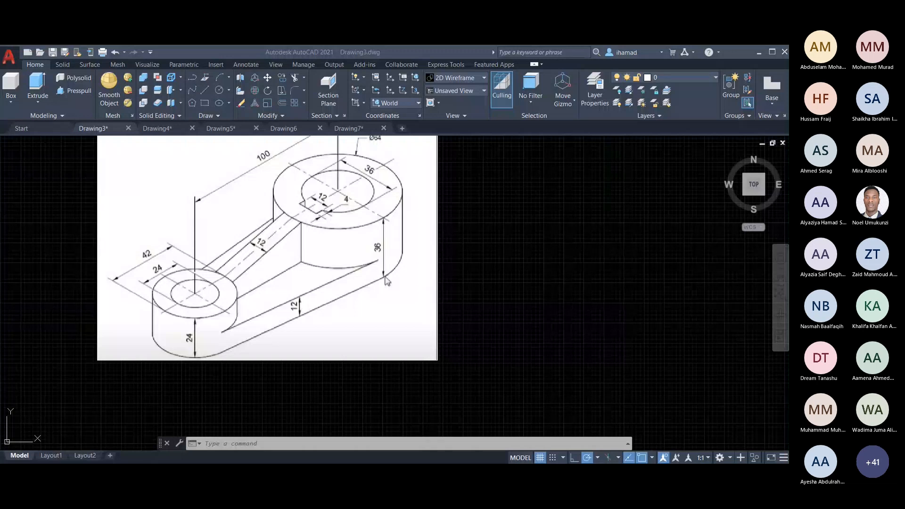
left_click(591, 434)
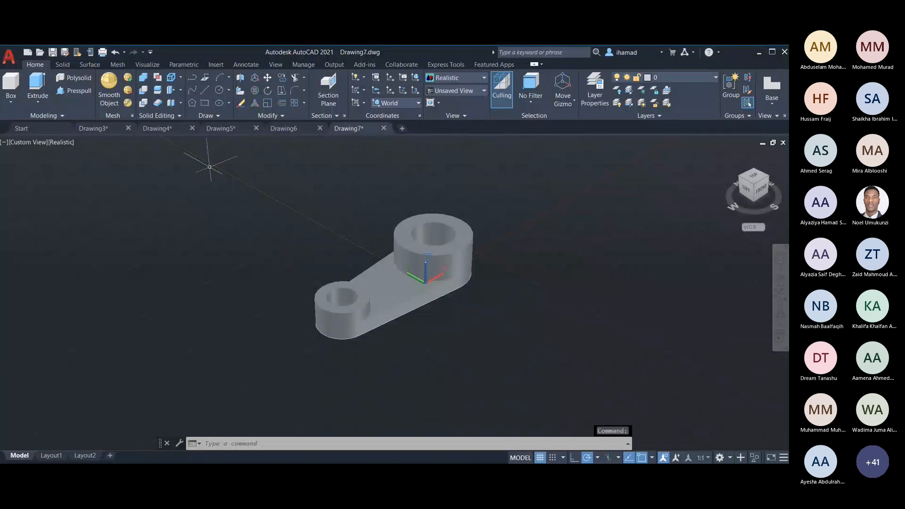
left_click(102, 128)
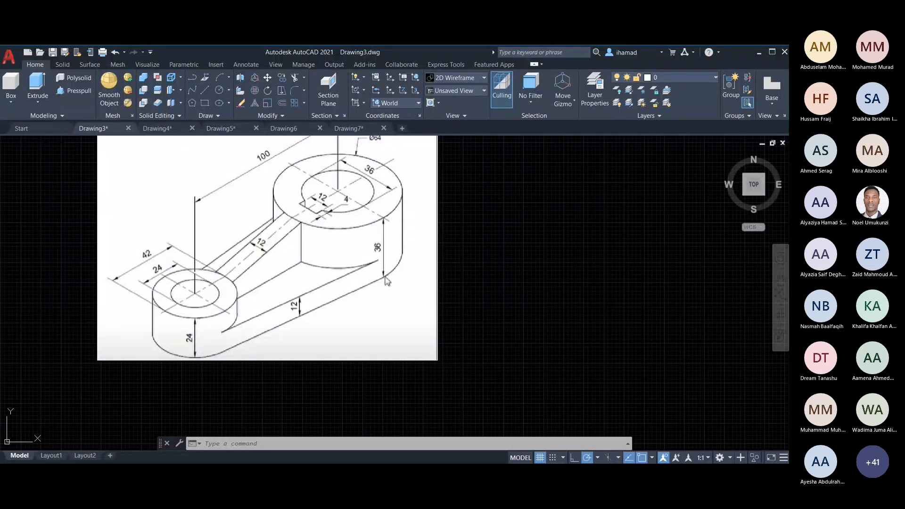
scroll(385, 281, "down", 2)
scroll(362, 312, "up", 2)
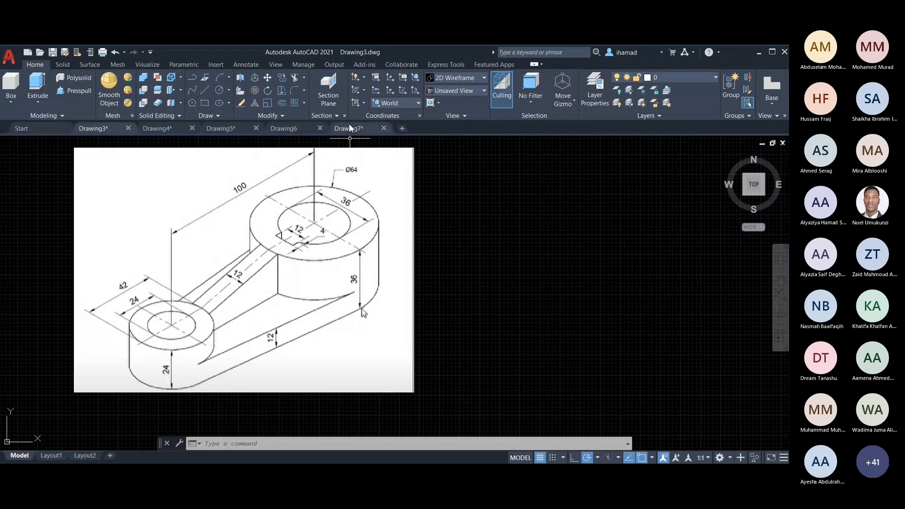
mouse_move(351, 134)
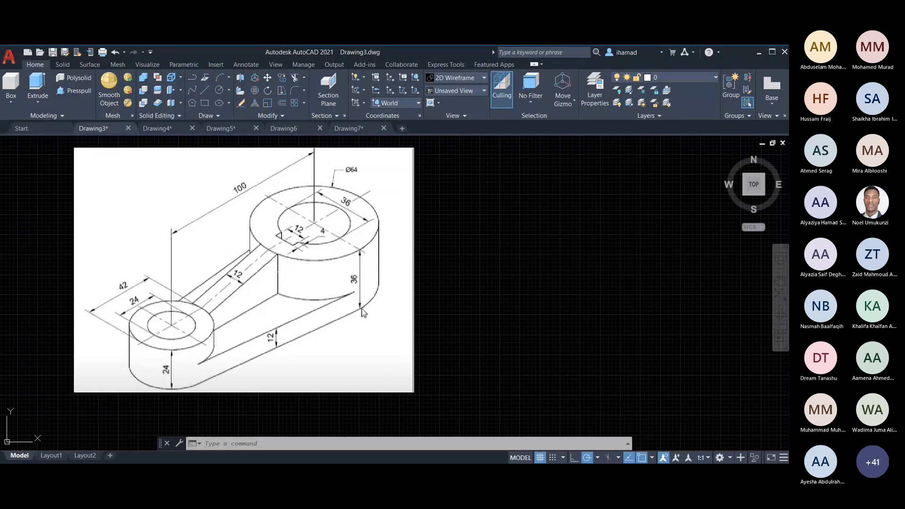
left_click(348, 129)
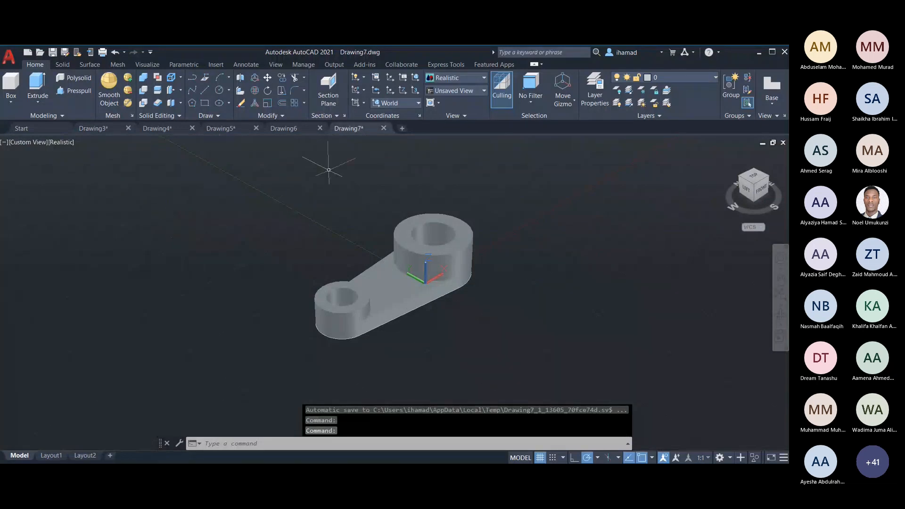
key("Escape")
key("Escape")
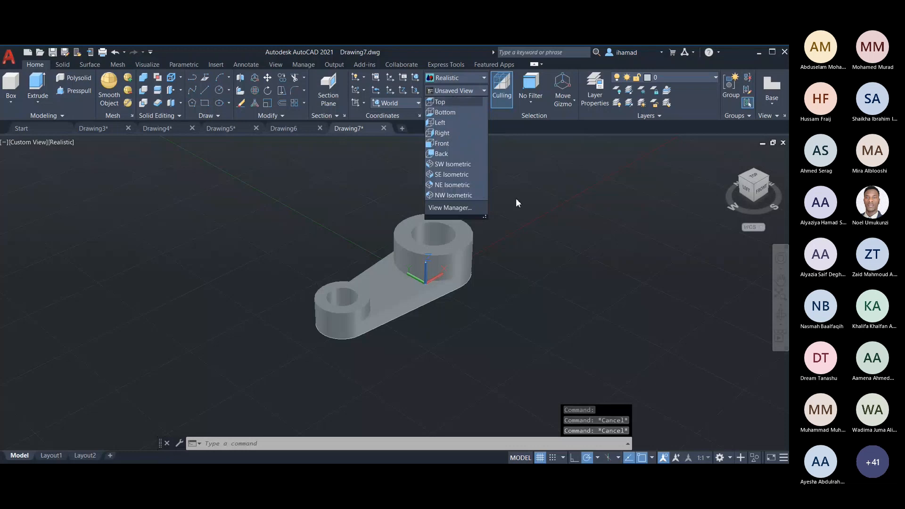
key("Escape")
type("l")
key("Return")
left_click(524, 322)
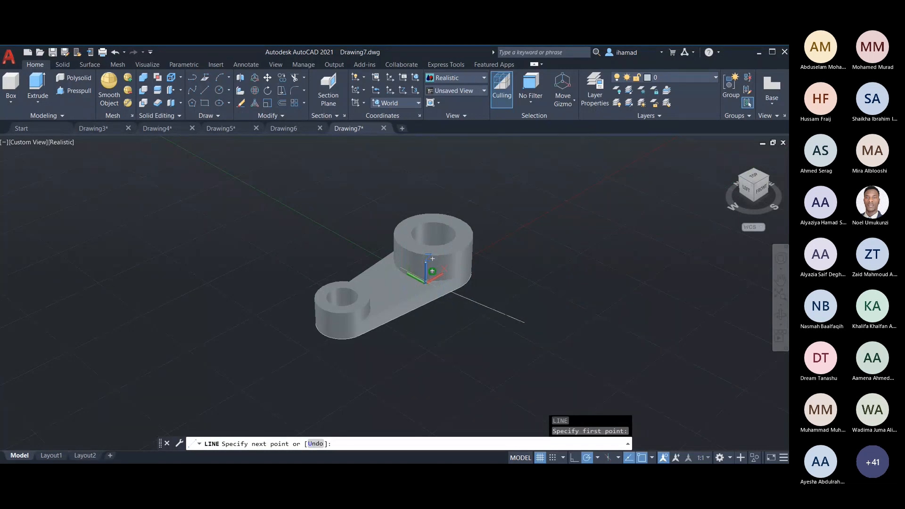
key("Escape")
key("Escape")
key("Escape")
key("Escape")
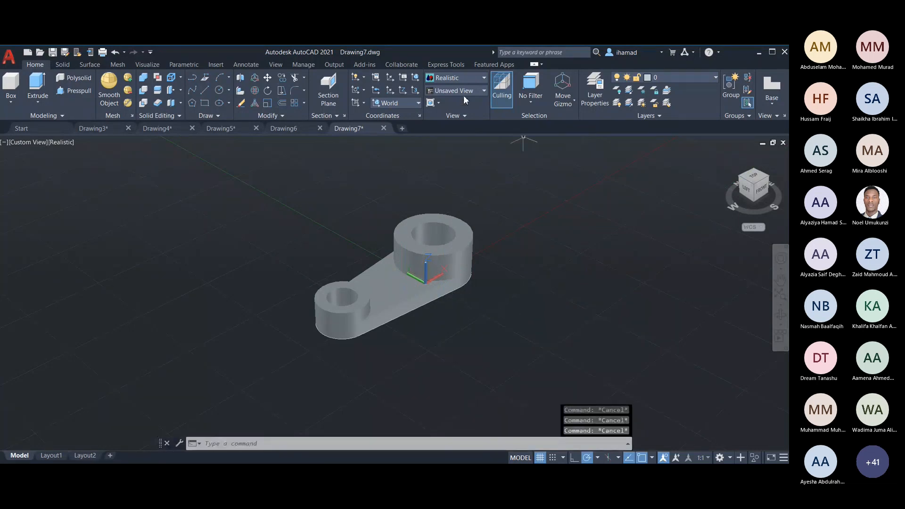
Set the Front view to align the drawing plane with it, and return to the home isometric view.
left_click(462, 95)
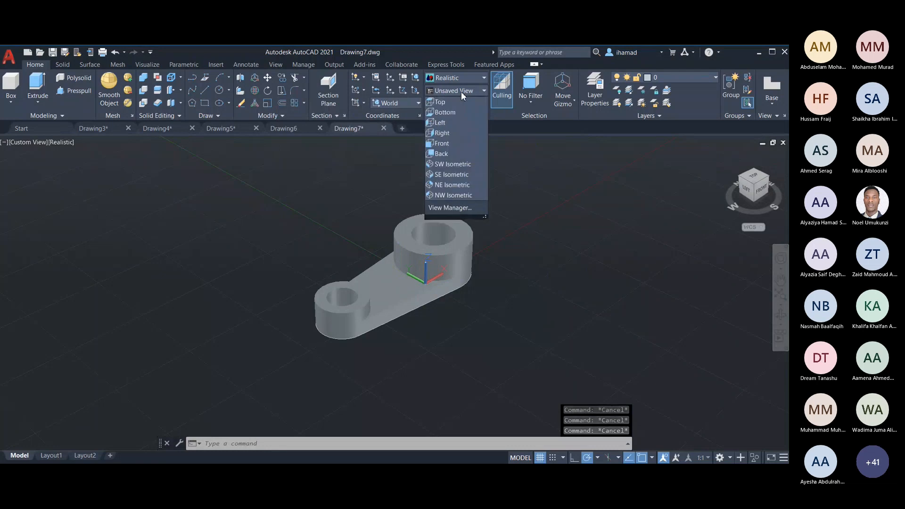
left_click(524, 192)
left_click(456, 91)
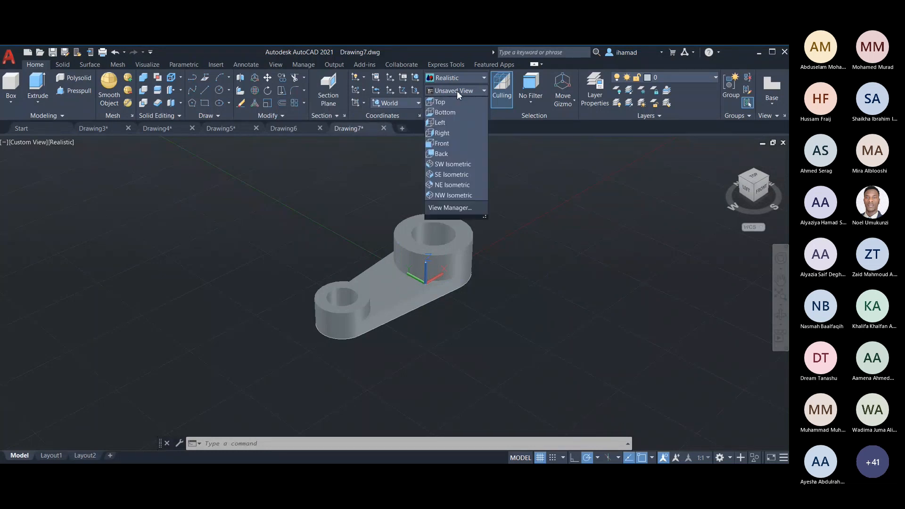
left_click(447, 143)
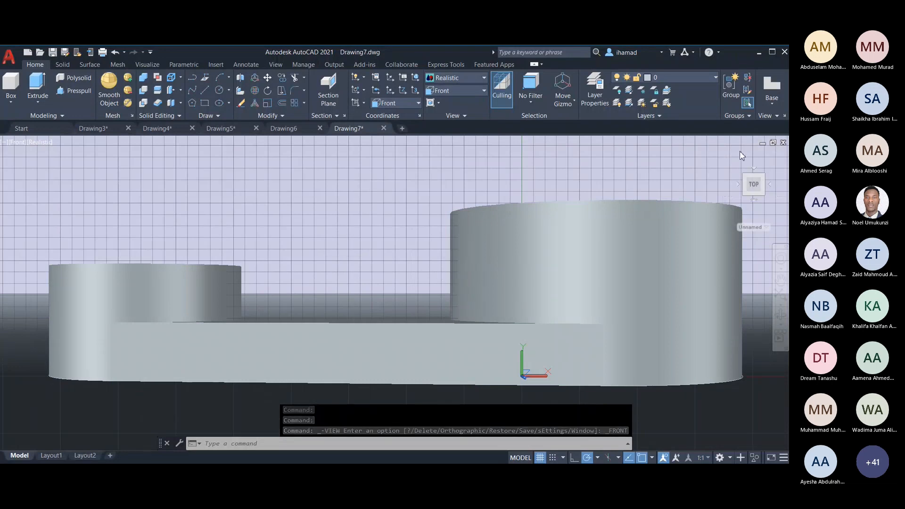
left_click(725, 157)
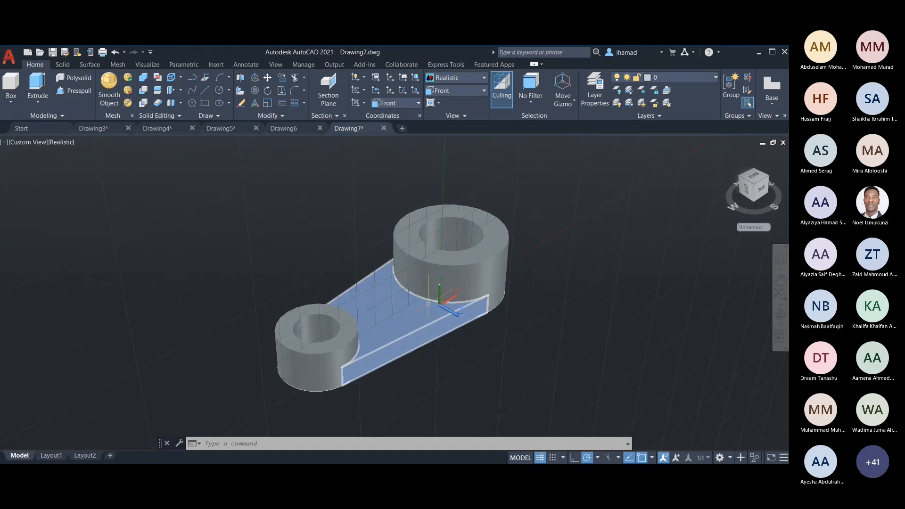
scroll(286, 210, "down", 2)
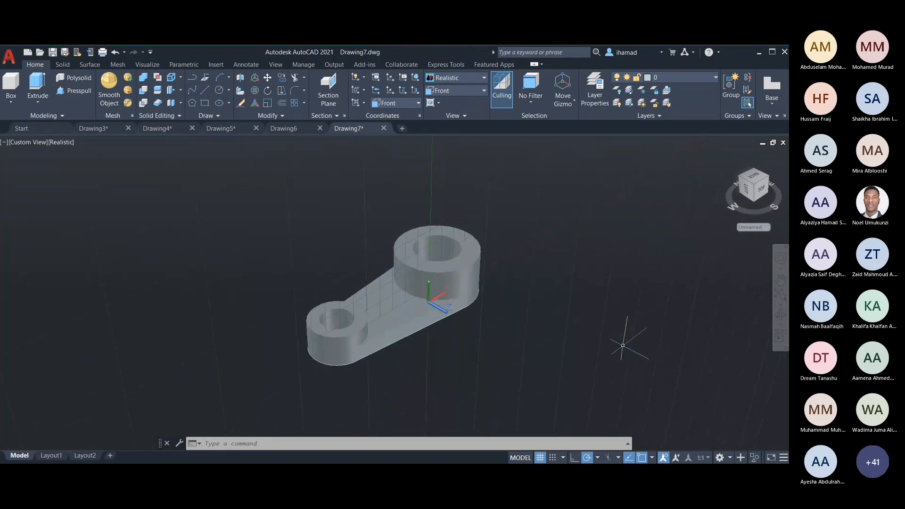
Draw a closed right triangle beside the link arm with a 47 horizontal base and a 24 vertical side.
type("L")
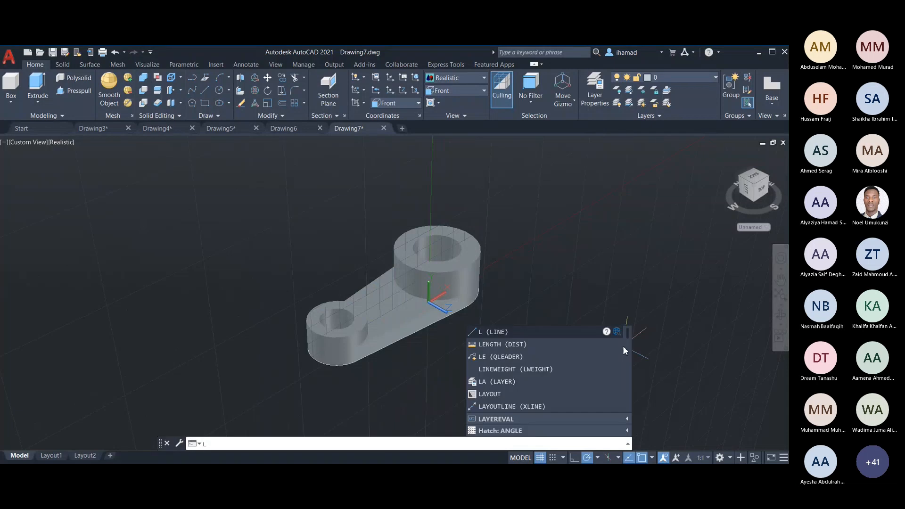
key("Return")
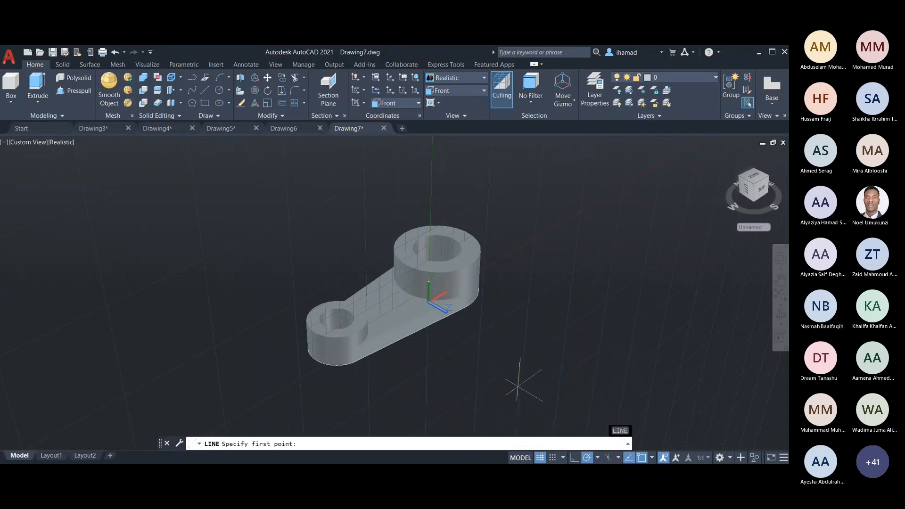
left_click(519, 384)
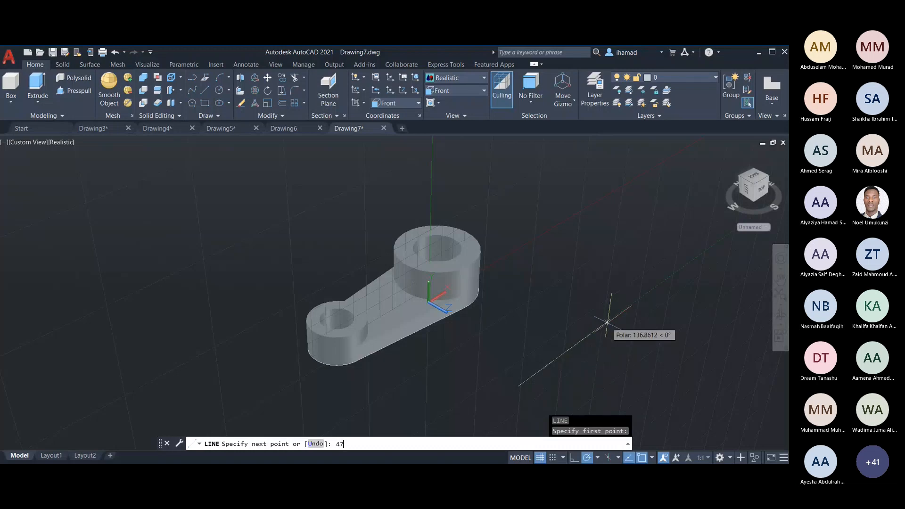
type("47")
key("Return")
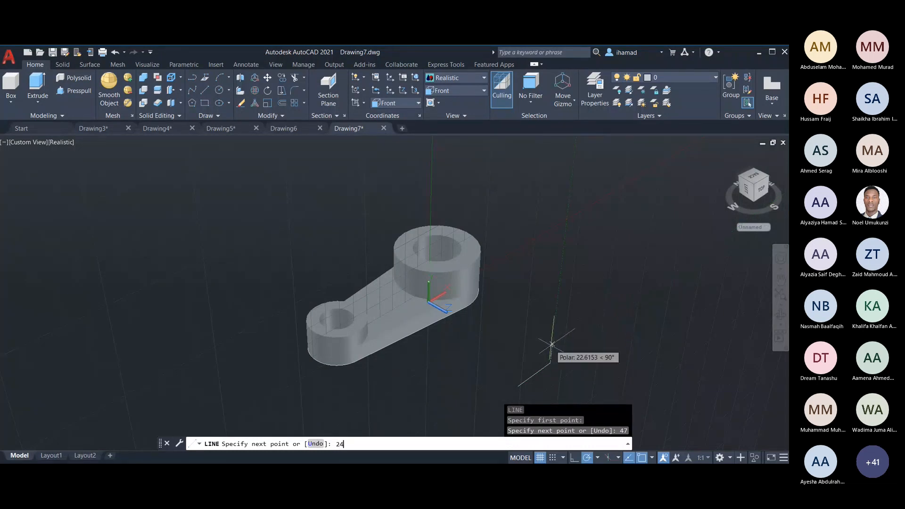
type("24")
key("Return")
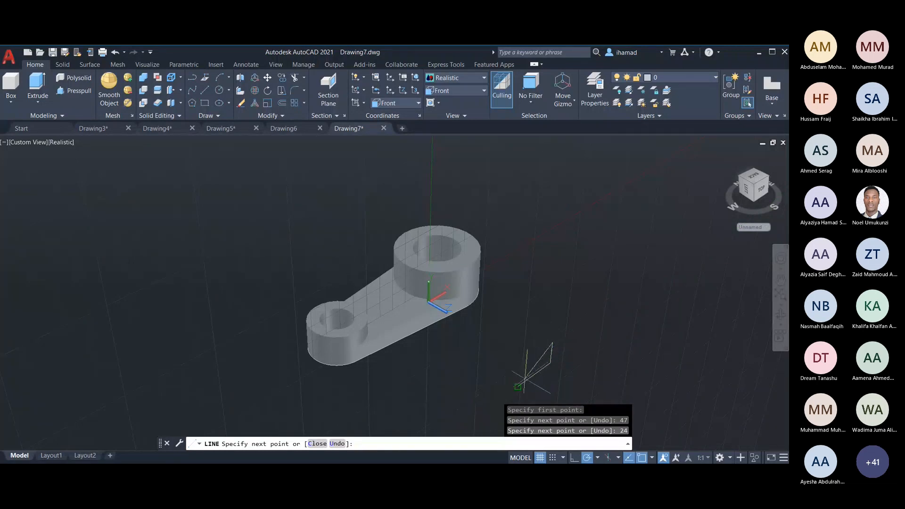
left_click(518, 386)
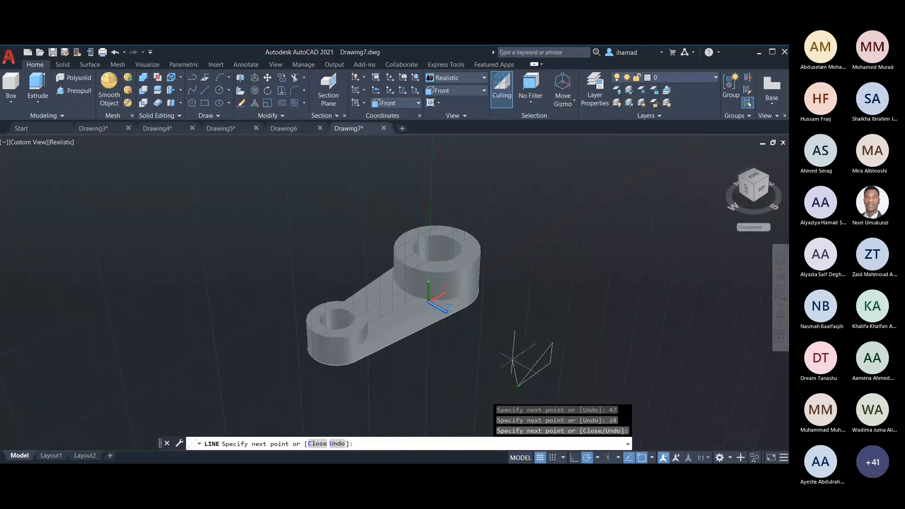
key("Escape")
Presspull the triangle to a thickness of 12 to form the rib wedge.
scroll(505, 279, "down", 3)
scroll(519, 368, "up", 2)
scroll(519, 369, "up", 2)
scroll(483, 275, "down", 3)
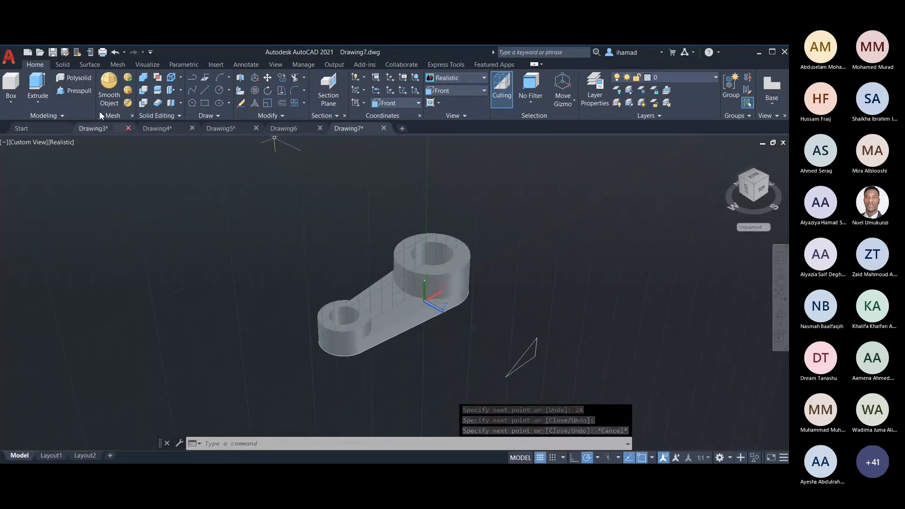
left_click(73, 90)
left_click(535, 357)
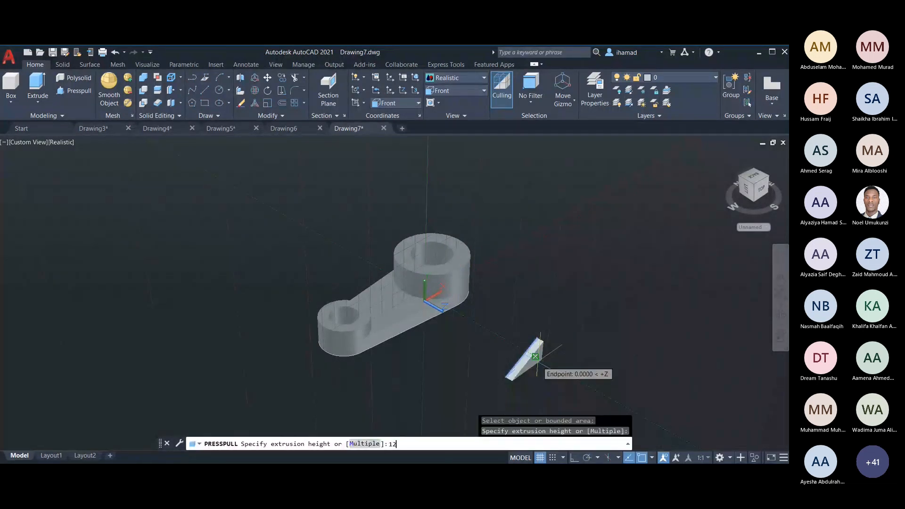
key("Return")
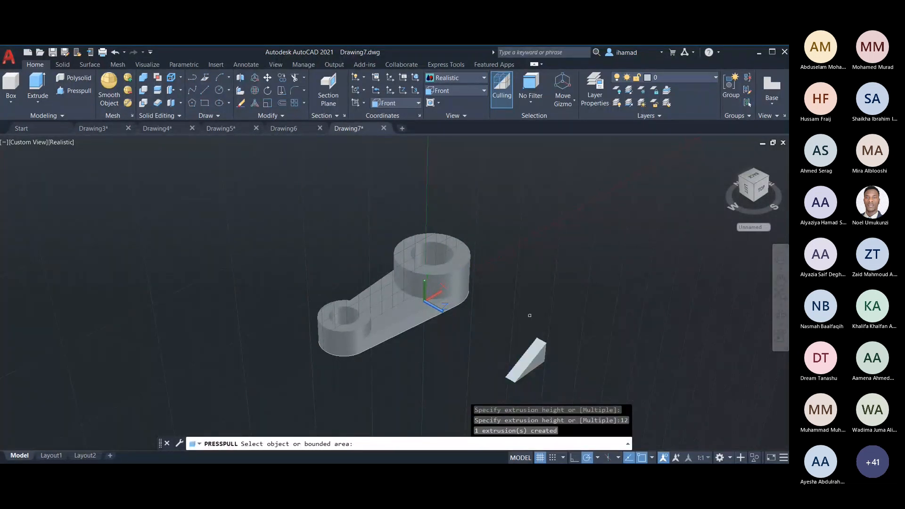
key("Escape")
left_click(726, 155)
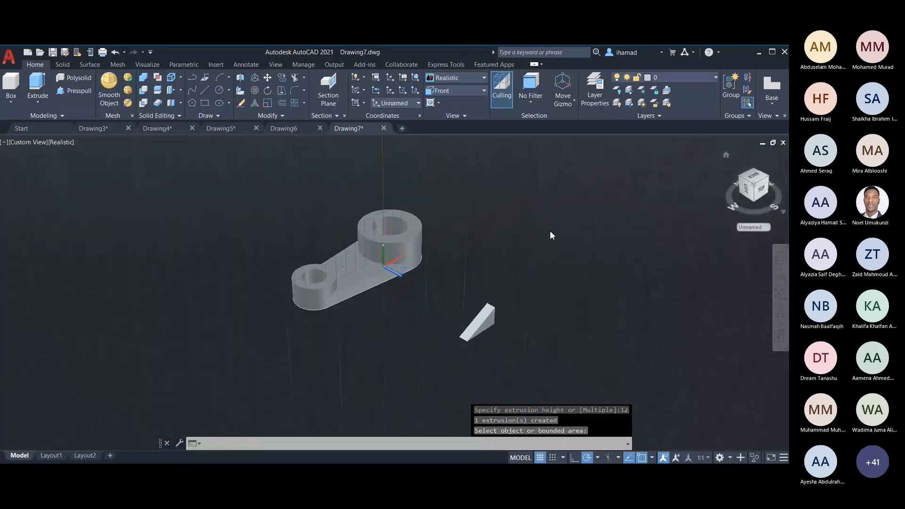
key("Escape")
Turn off the grid display around the link arm and wedge.
scroll(393, 283, "up", 2)
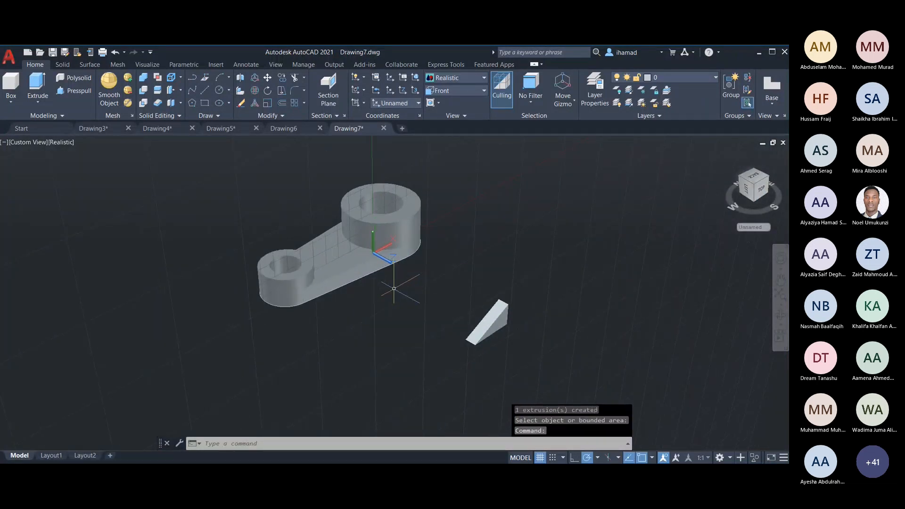
scroll(398, 299, "up", 1)
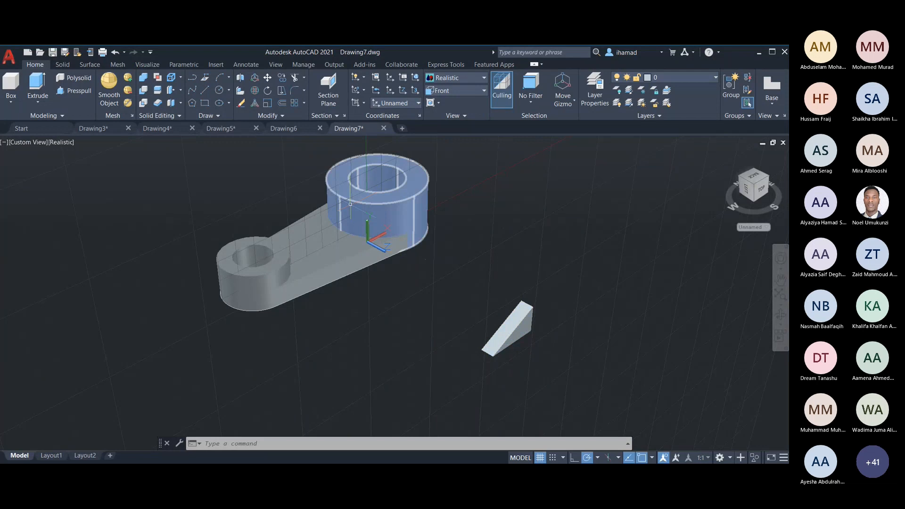
scroll(521, 309, "up", 2)
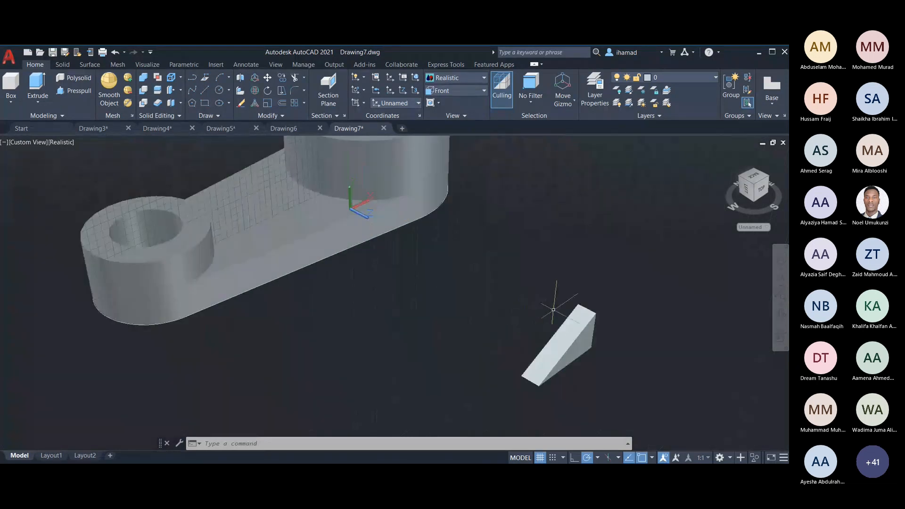
scroll(589, 309, "up", 2)
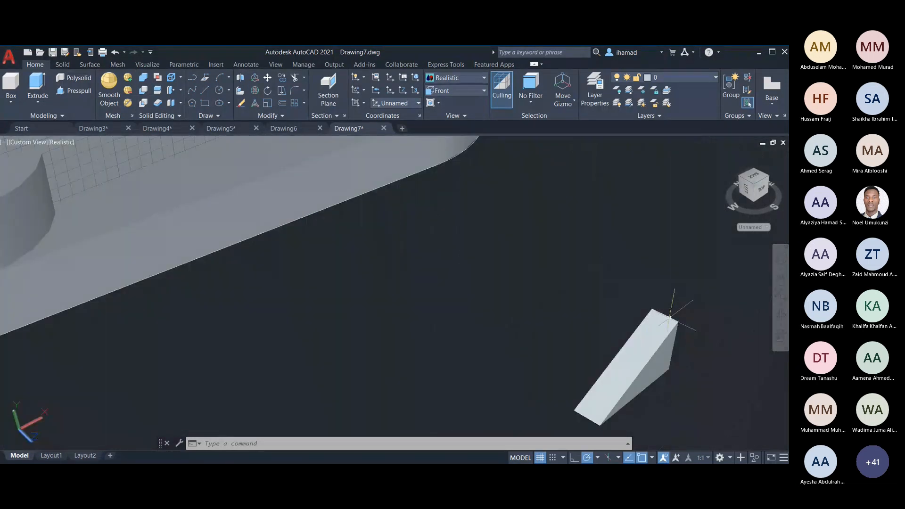
scroll(664, 312, "down", 3)
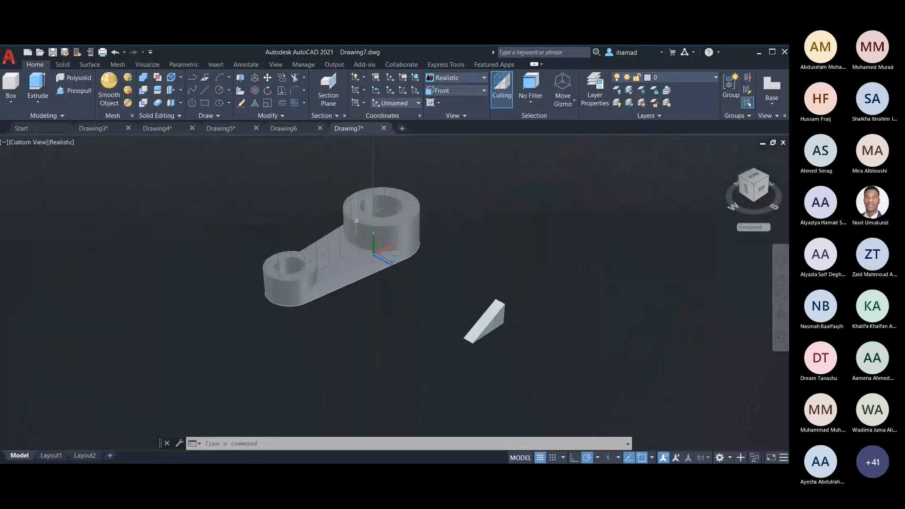
scroll(347, 206, "up", 1)
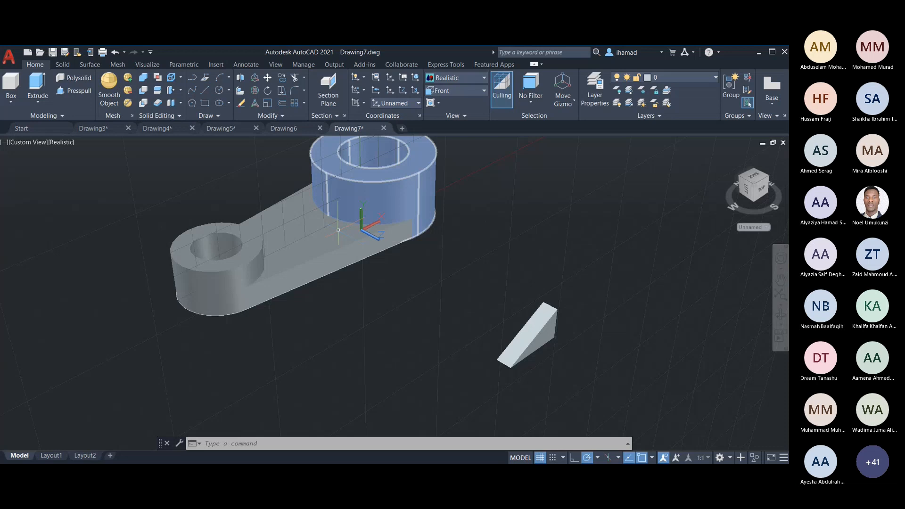
scroll(338, 230, "down", 3)
left_click(540, 457)
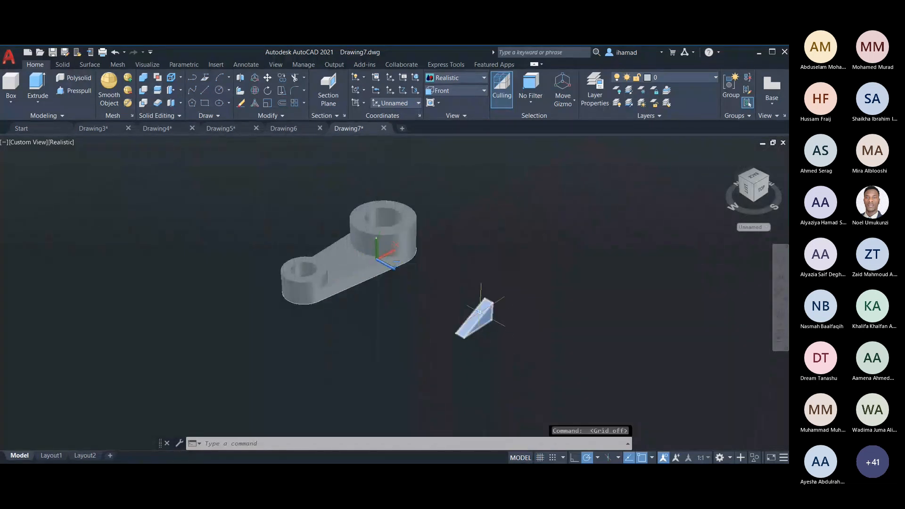
Start moving the rib wedge, using the midpoint of its short upper edge as the base point.
left_click(480, 312)
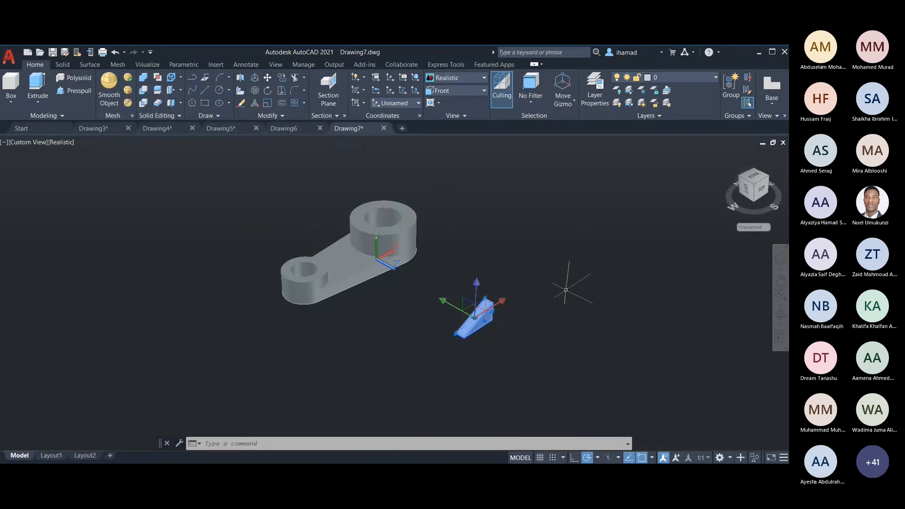
type("m")
key("Return")
scroll(501, 288, "up", 2)
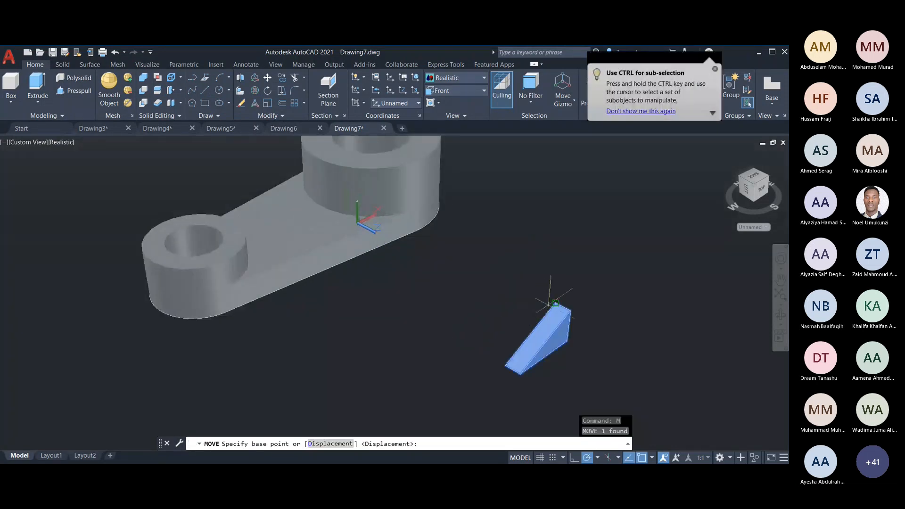
scroll(646, 319, "up", 2)
scroll(647, 319, "up", 1)
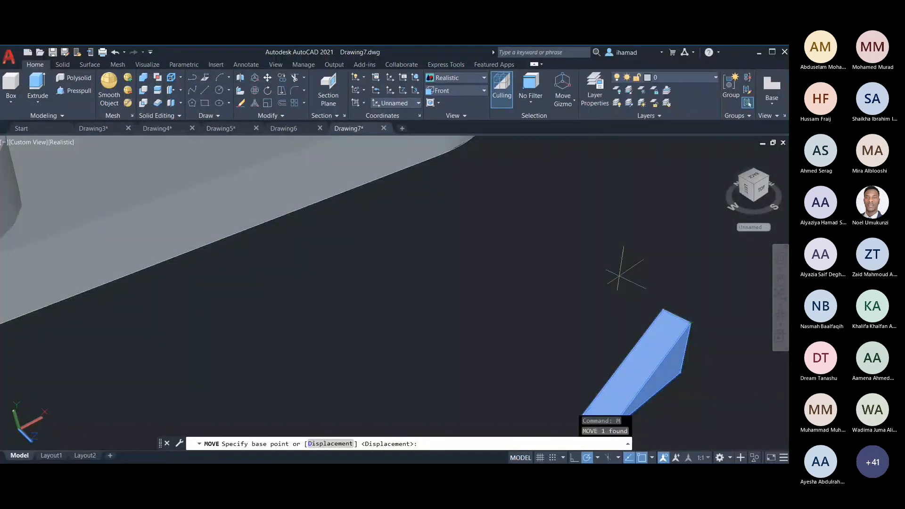
right_click(620, 281, "shift")
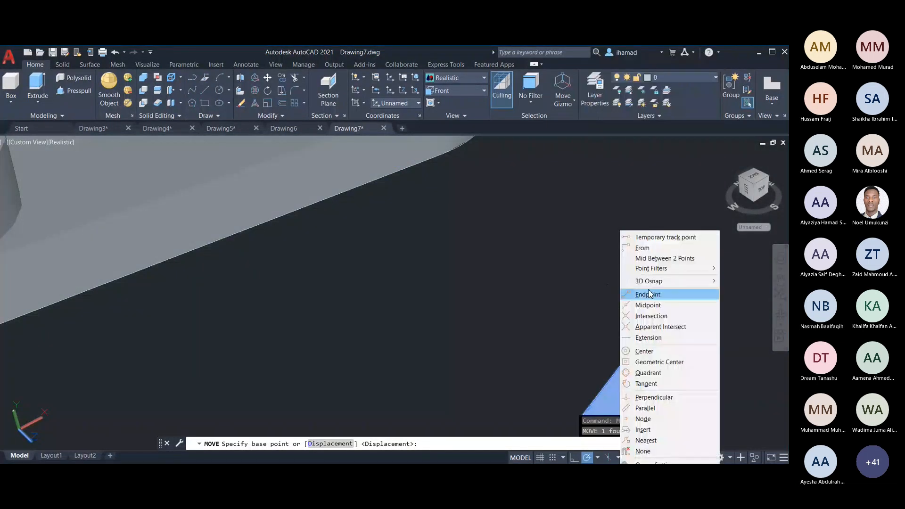
left_click(658, 307)
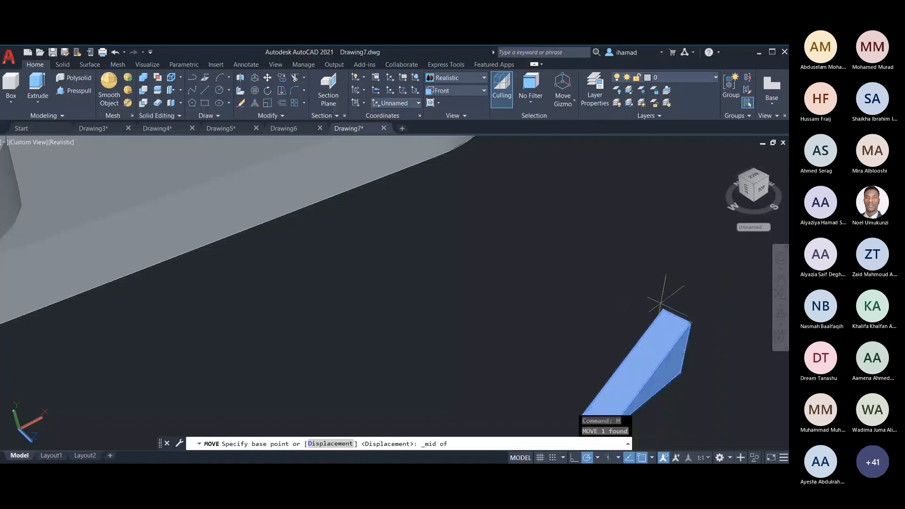
scroll(677, 316, "up", 1)
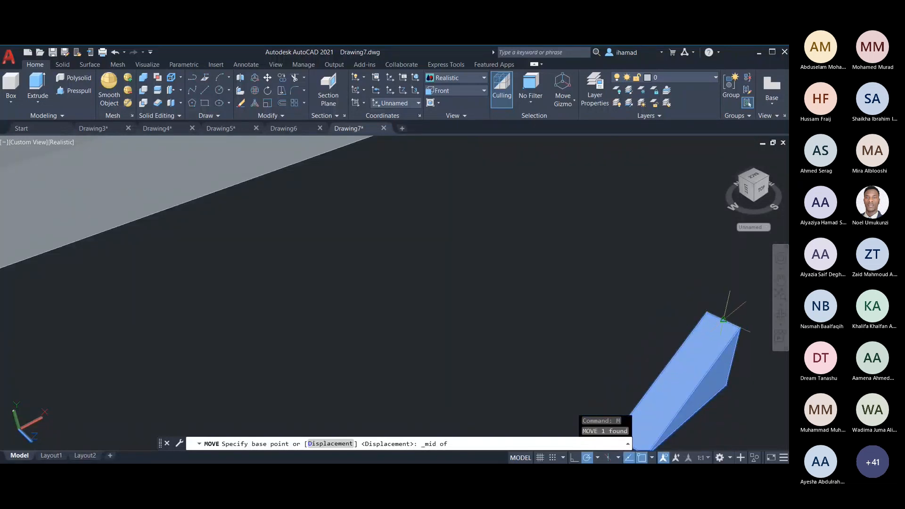
left_click(724, 320)
Place the rib wedge against the large boss, snapping its base point to the quadrant of the boss's upper rim facing the small boss.
scroll(606, 304, "down", 2)
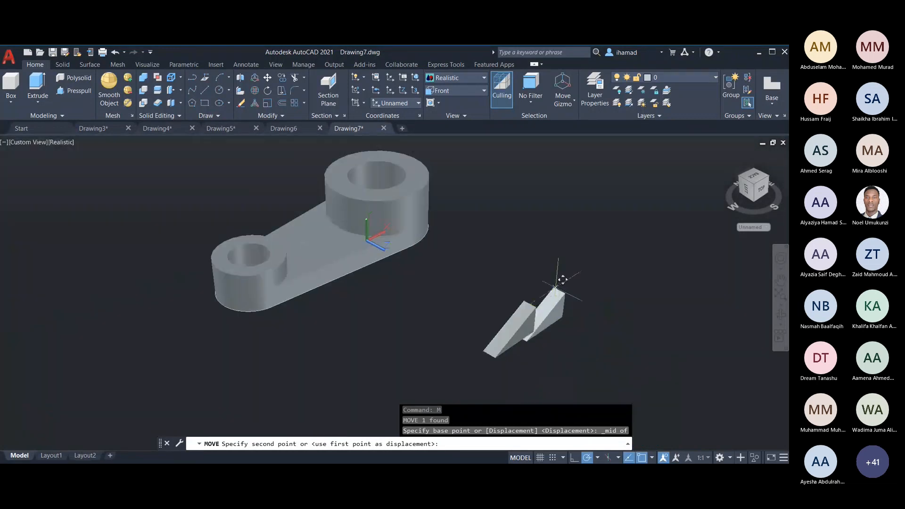
scroll(424, 283, "up", 2)
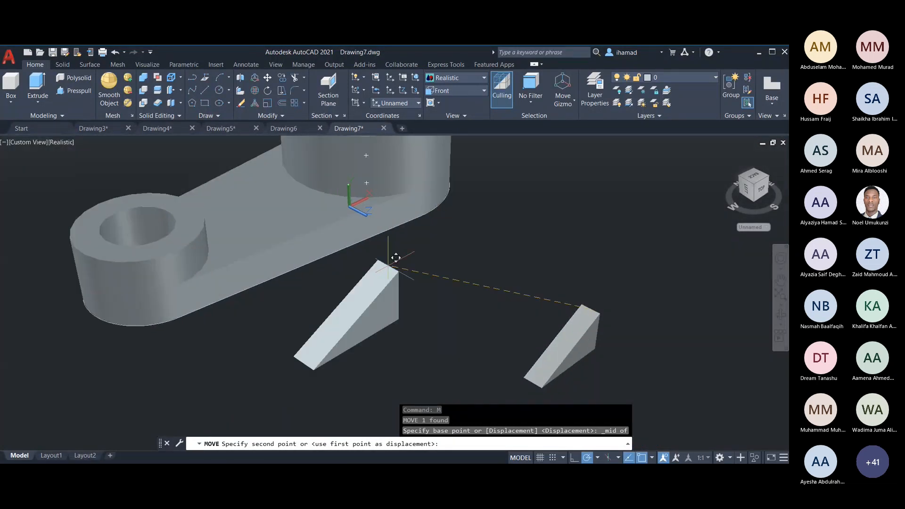
scroll(388, 266, "down", 1)
middle_click_drag(311, 162, 345, 258)
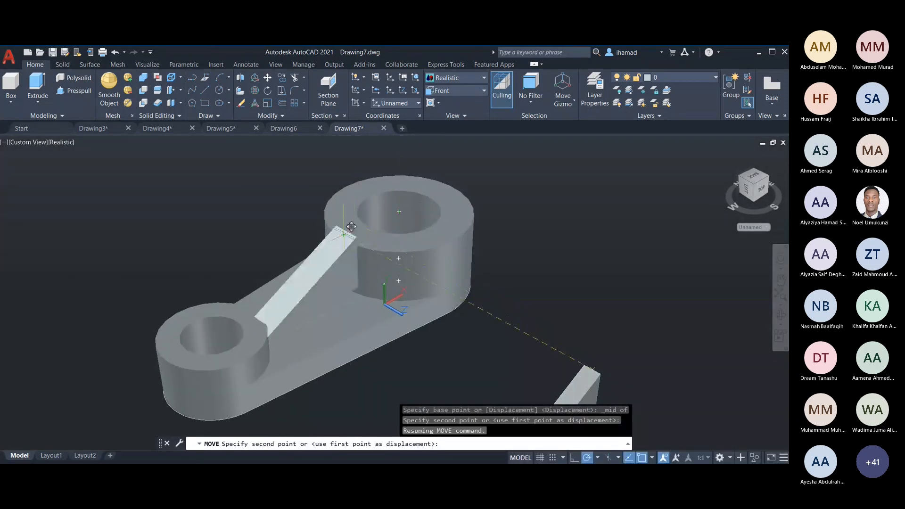
right_click(300, 209, "shift")
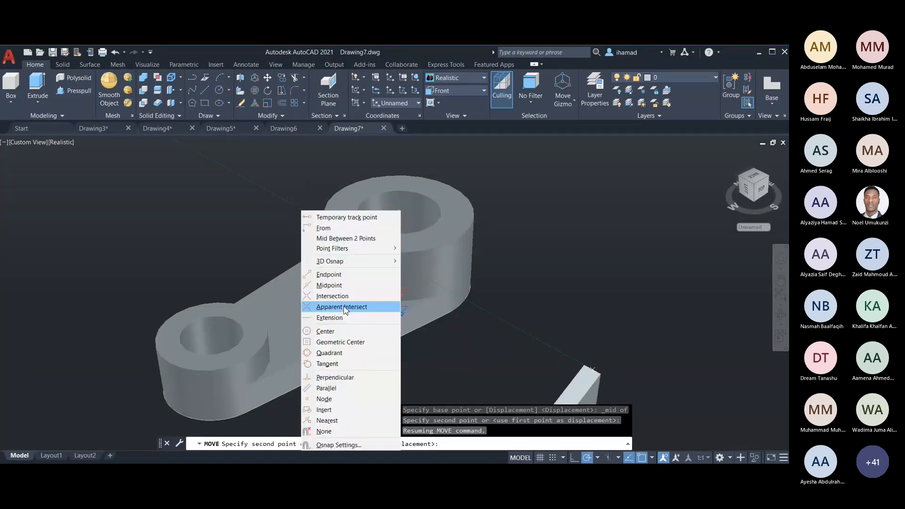
left_click(335, 353)
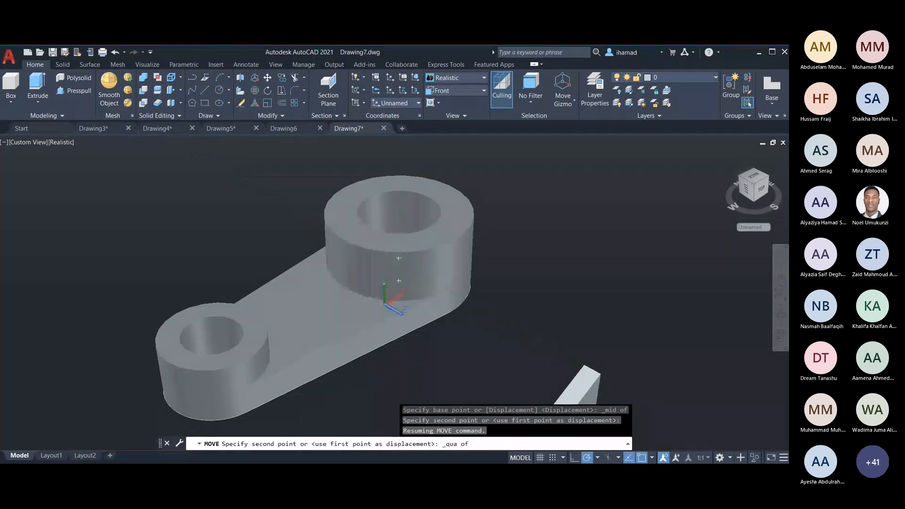
left_click(351, 232)
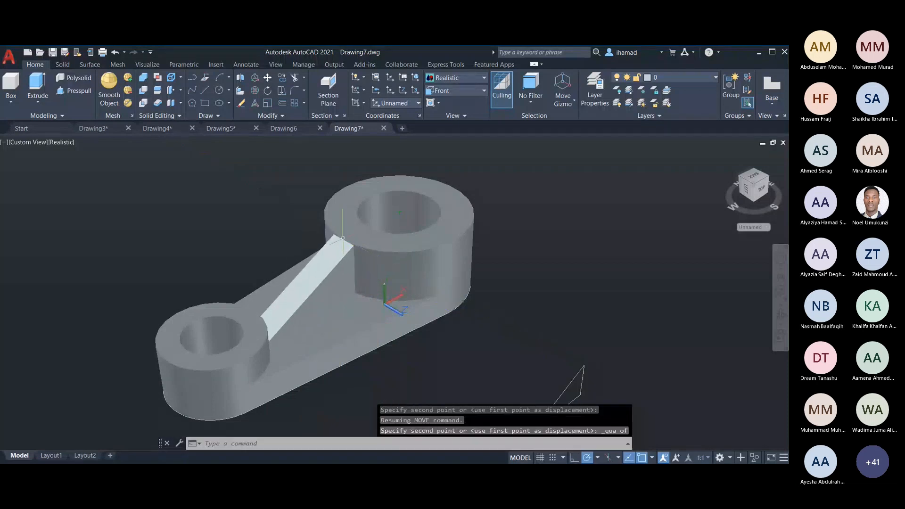
Erase the leftover triangle outline beside the link arm.
scroll(396, 292, "down", 3)
mouse_move(427, 394)
left_mouse_down()
mouse_move(505, 365)
mouse_move(493, 311)
left_mouse_up()
key("Delete")
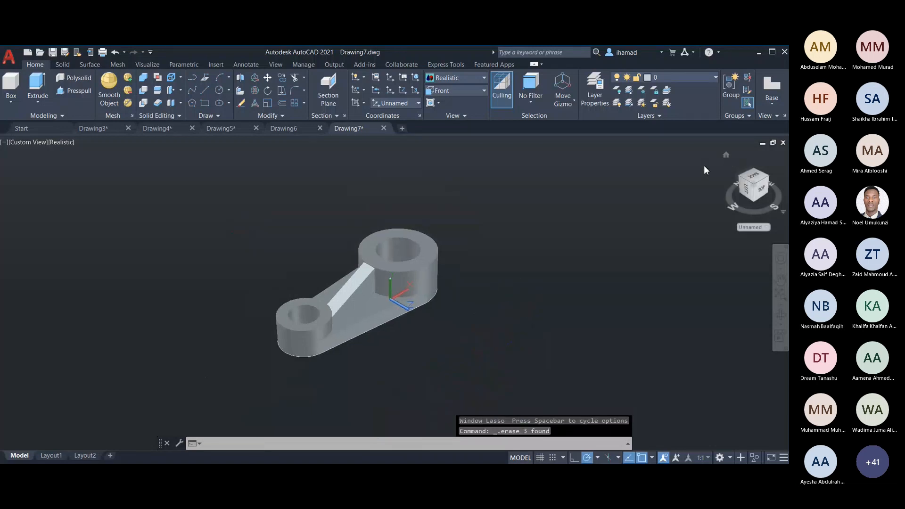
Inspect how the rib meets both bosses, close up and in the SE Isometric view.
scroll(330, 287, "up", 5)
scroll(393, 288, "up", 2)
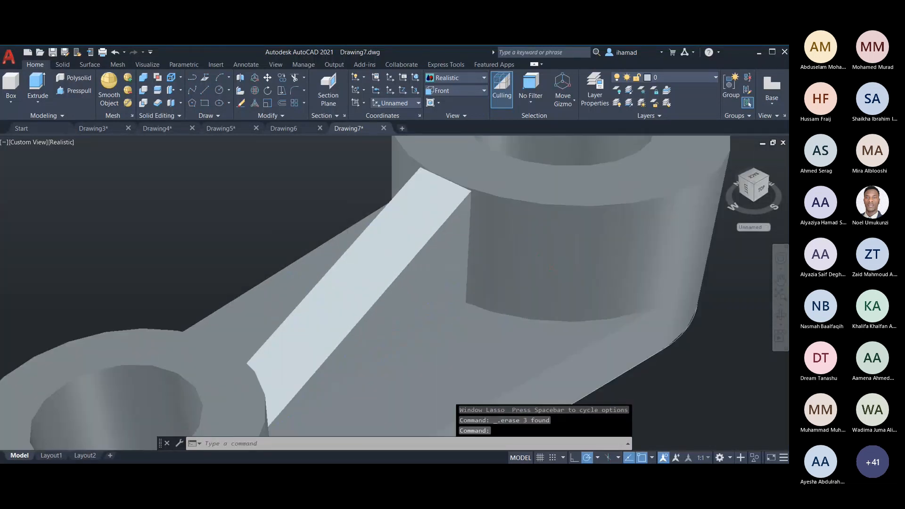
scroll(393, 288, "down", 7)
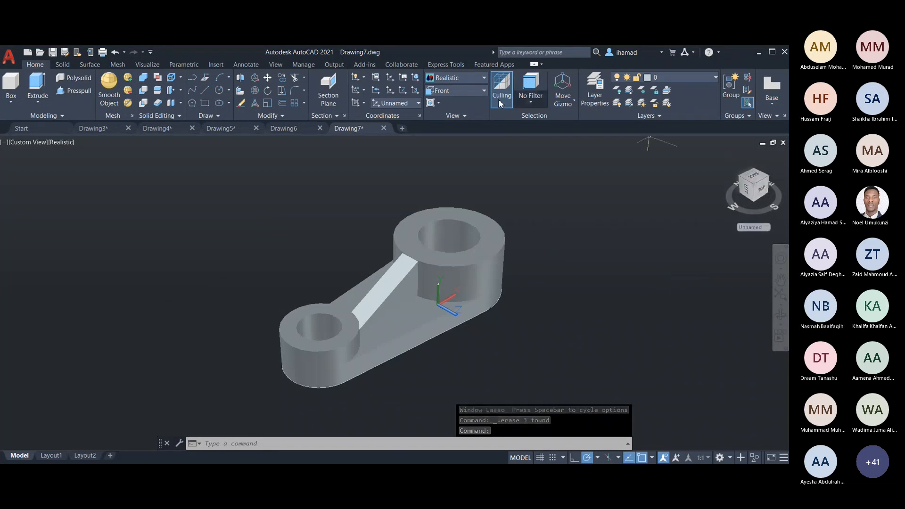
left_click(455, 89)
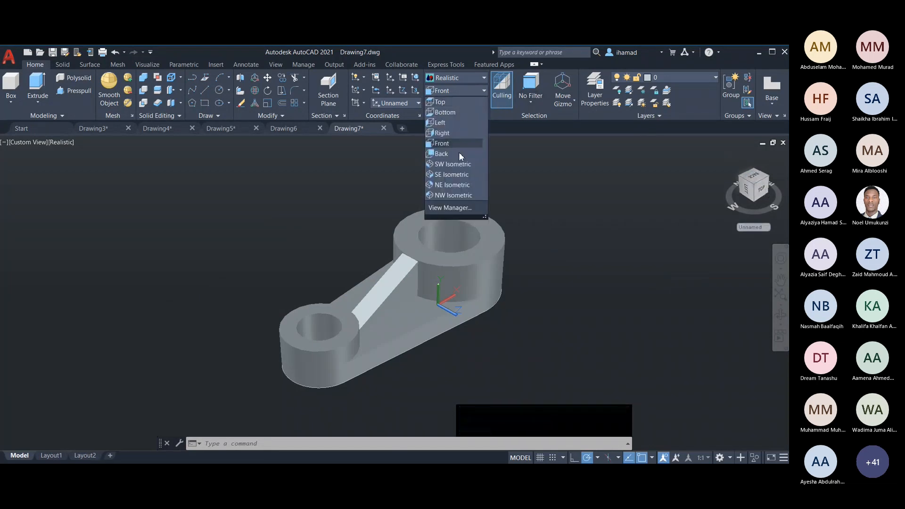
left_click(458, 165)
left_click(452, 90)
left_click(458, 173)
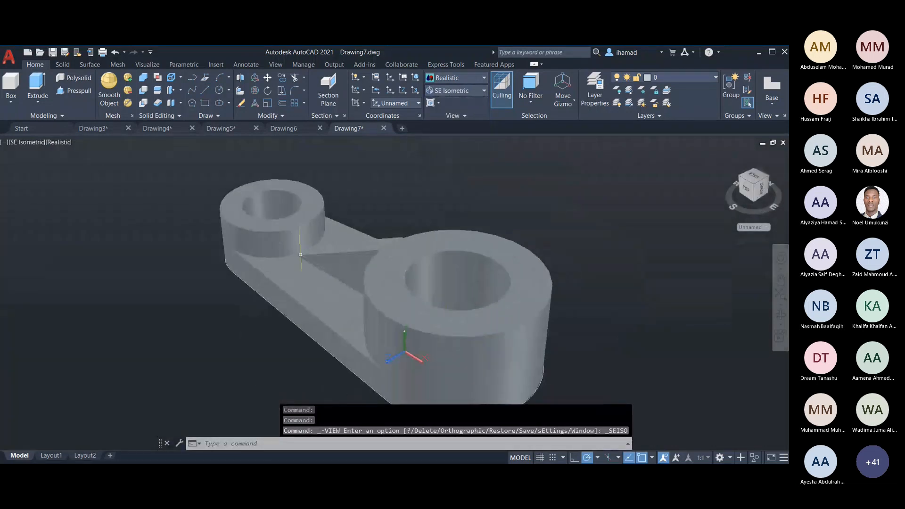
scroll(383, 292, "up", 3)
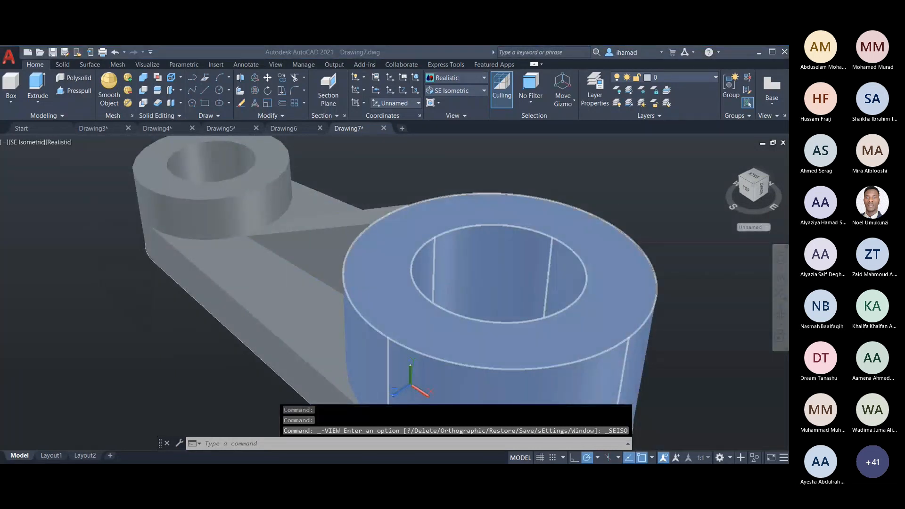
scroll(394, 285, "down", 2)
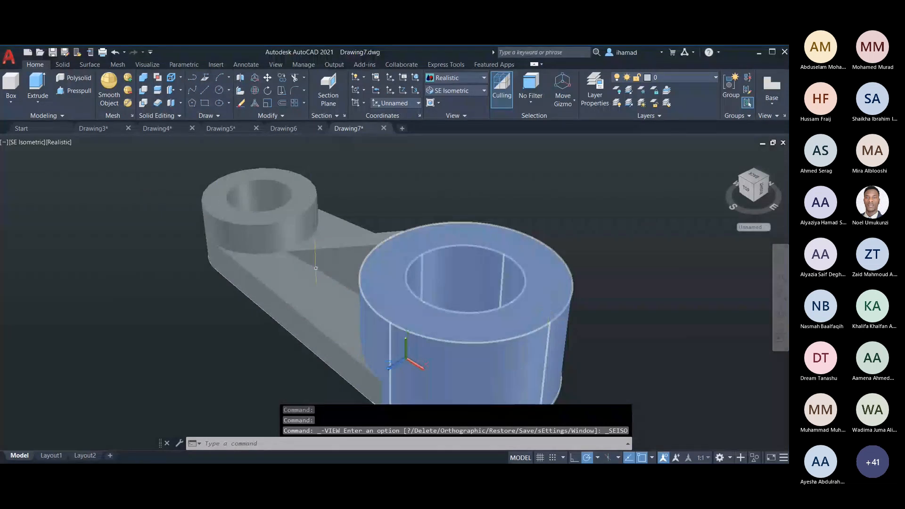
scroll(316, 268, "down", 3)
scroll(315, 266, "up", 3)
scroll(312, 256, "up", 1)
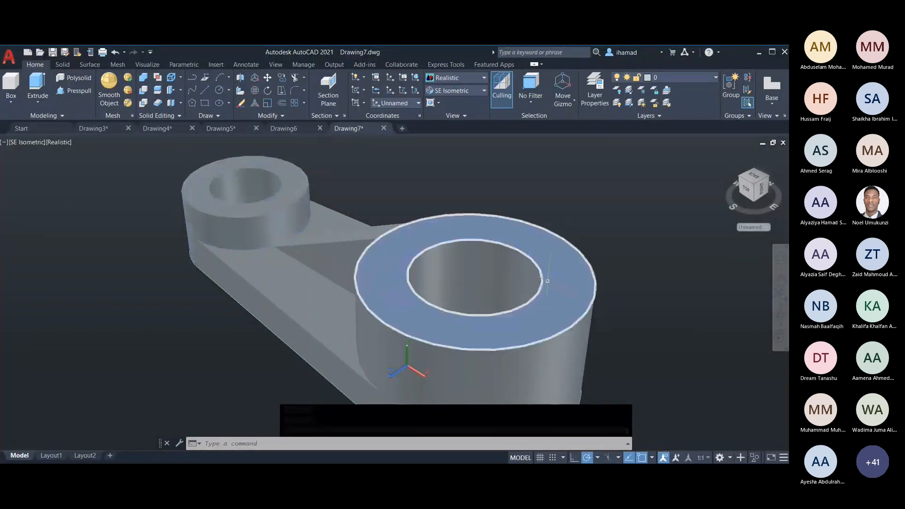
Undo the rib's move, its extrusion and the outline erasure, keeping only the drawn triangle beside the link arm.
key("ctrl+z")
key("ctrl+z")
key("ctrl+z")
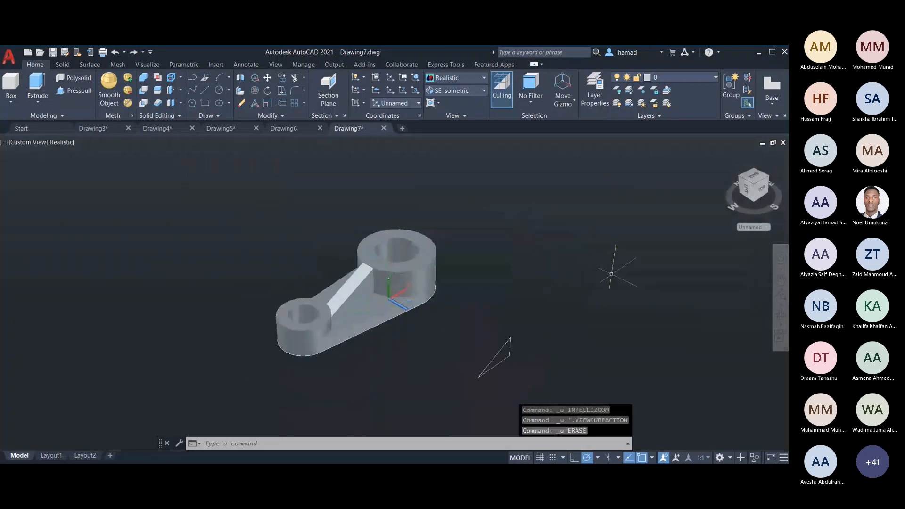
key("ctrl+z")
key("ctrl+z")
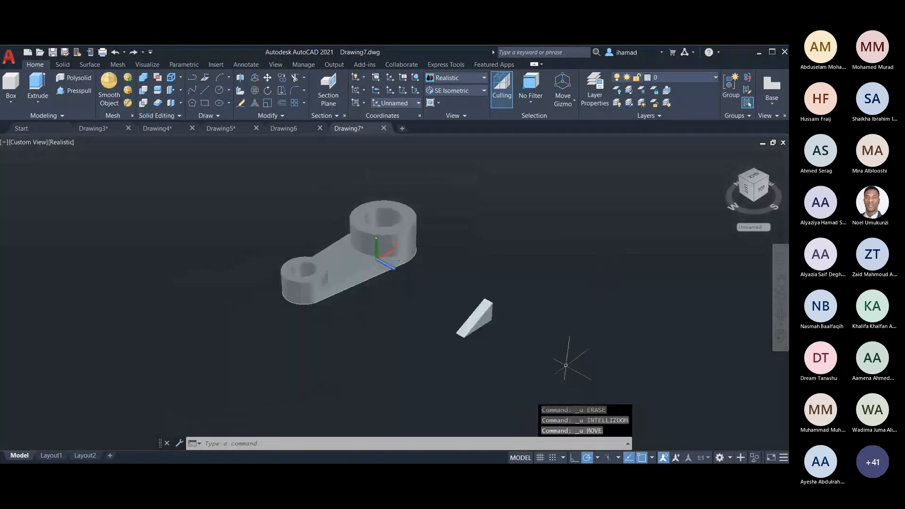
key("ctrl+z")
key("ctrl+z")
key("ctrl+z")
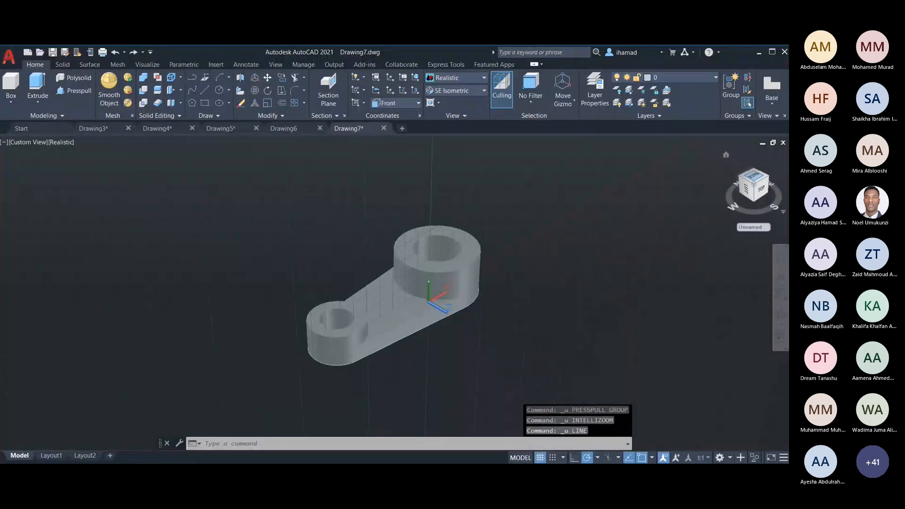
left_click(134, 51)
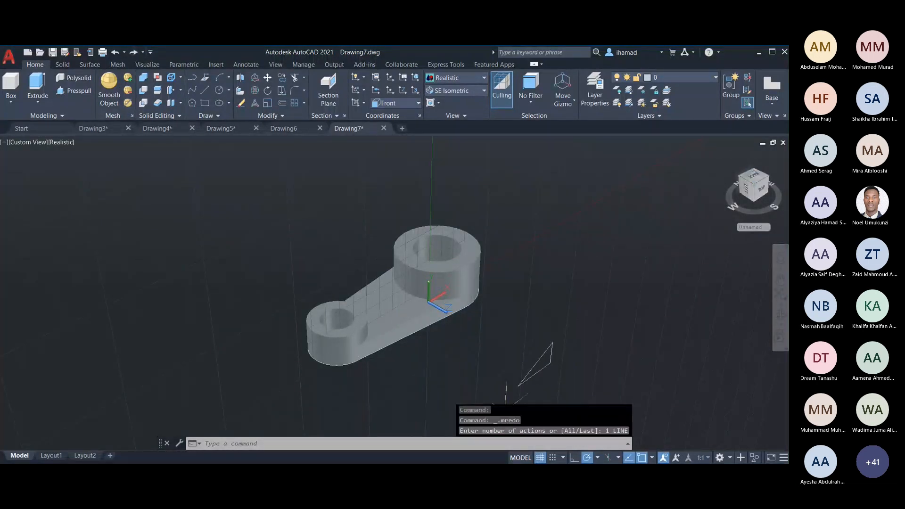
Erase the triangle's sloping side and check the rib's shape against the dimensioned reference drawing in Drawing3.
left_click(535, 360)
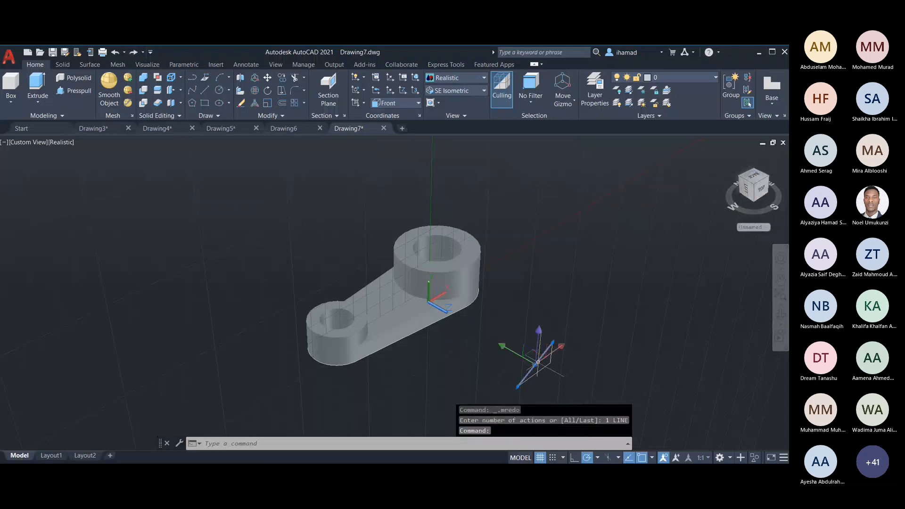
key("Delete")
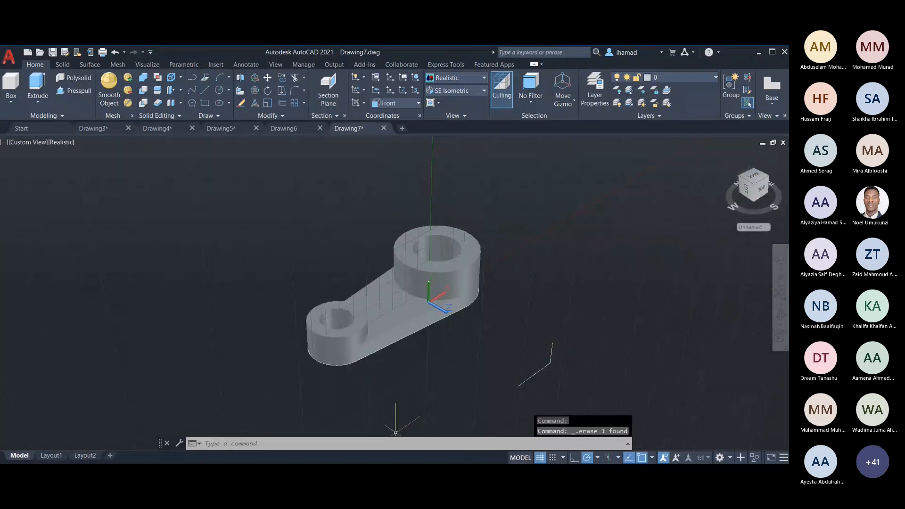
left_click(94, 128)
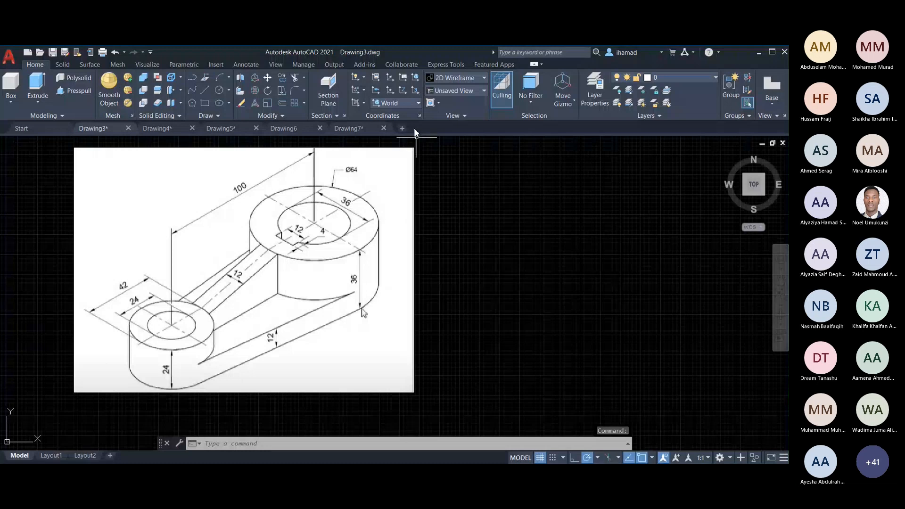
left_click(372, 132)
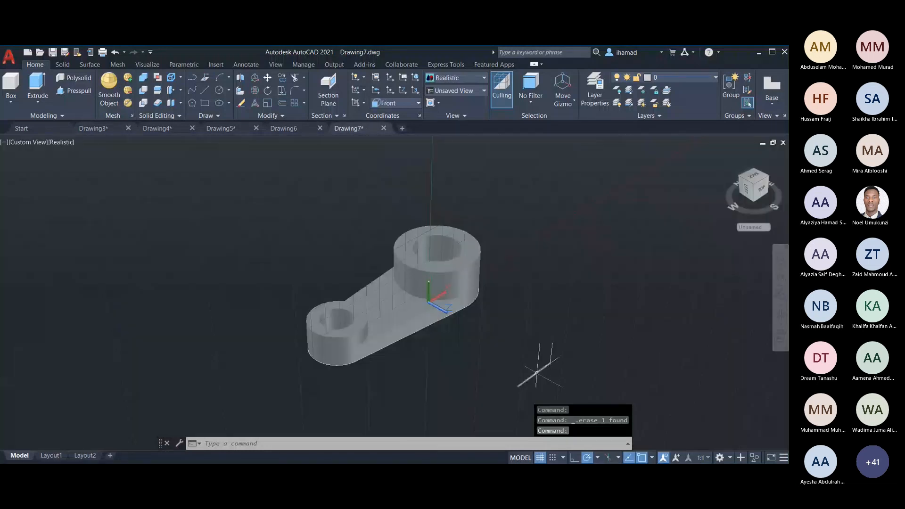
type("1")
key("Return")
scroll(566, 395, "up", 1)
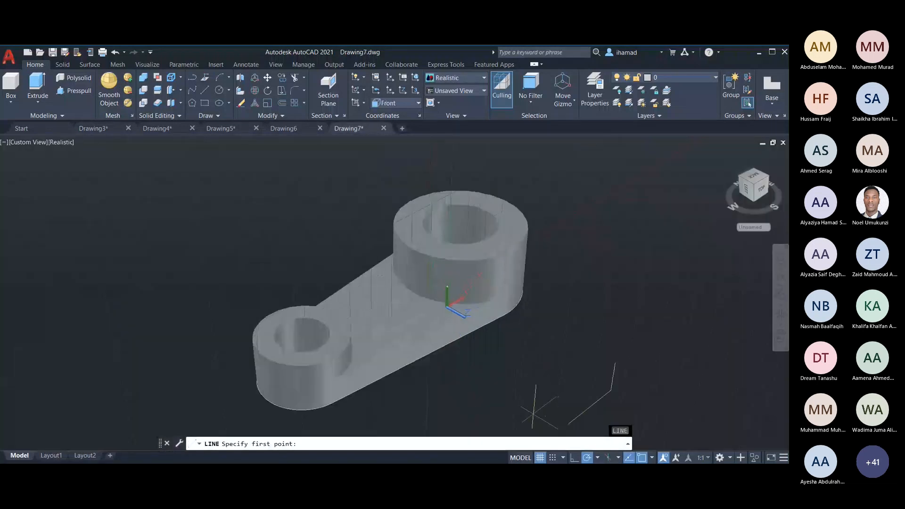
left_click(569, 425)
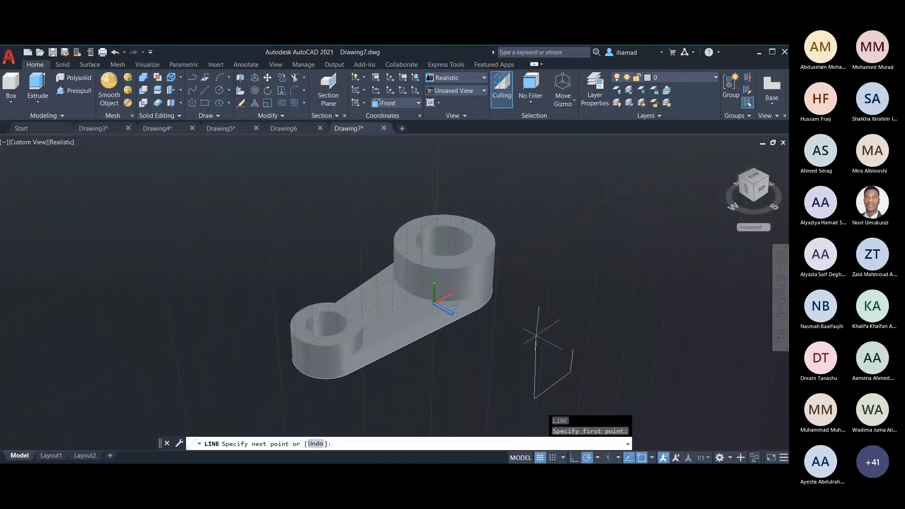
key("Escape")
key("Escape")
key("Escape")
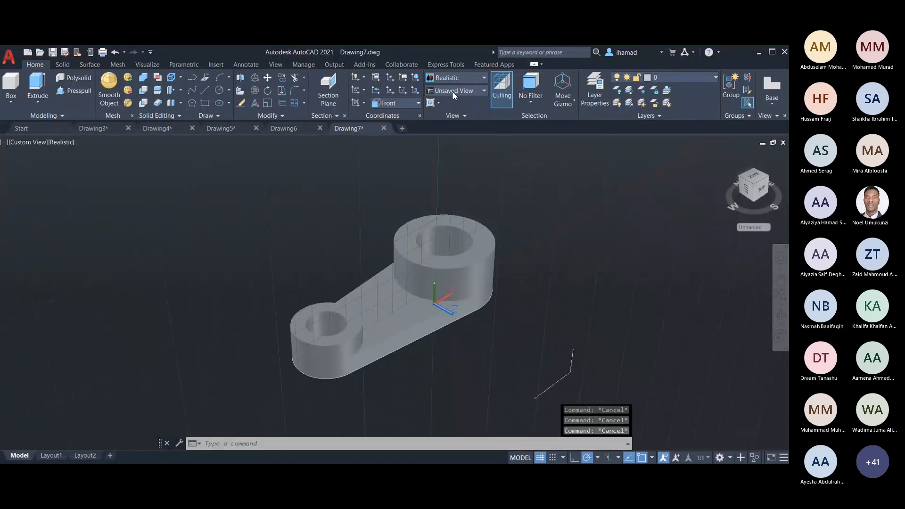
Switch to the Front view and return to the three-dimensional home view.
left_click(451, 91)
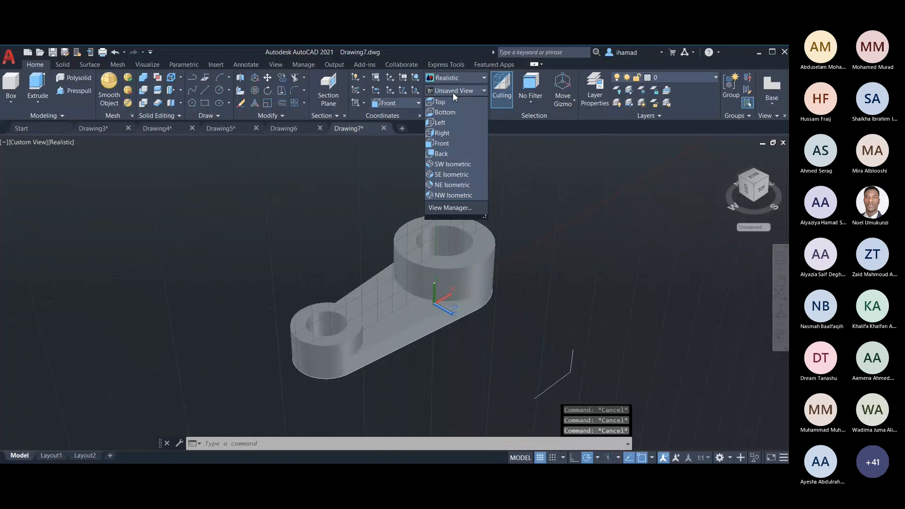
left_click(448, 141)
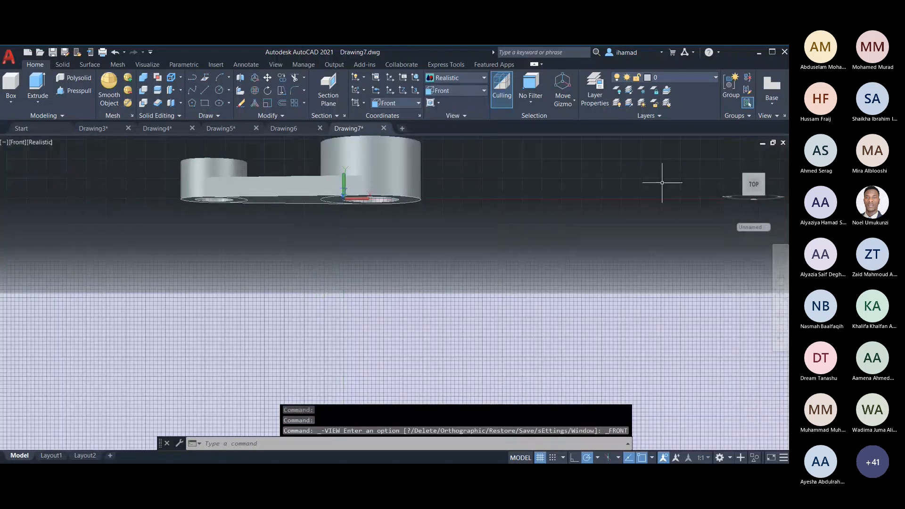
left_click(725, 155)
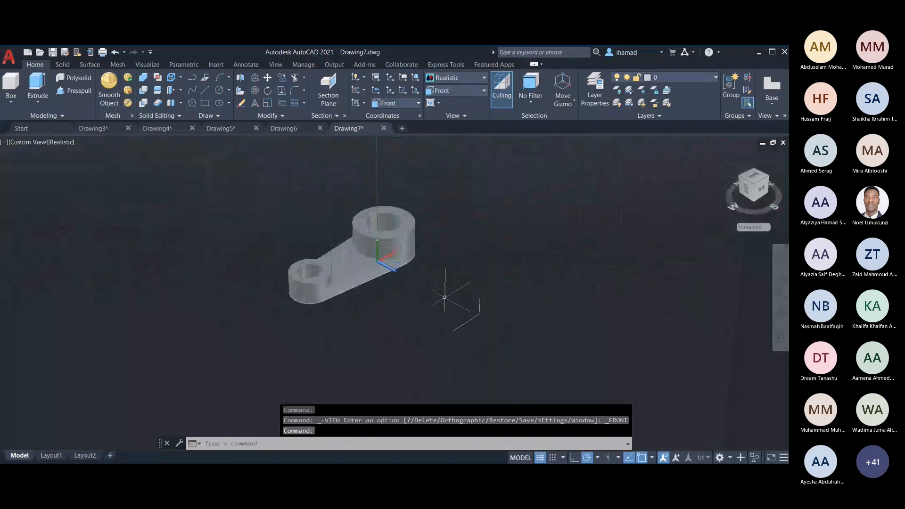
Draw a vertical line of 12 at the base line's free end and join its upper end to the taller side, closing the four-sided rib profile.
type("l")
key("Return")
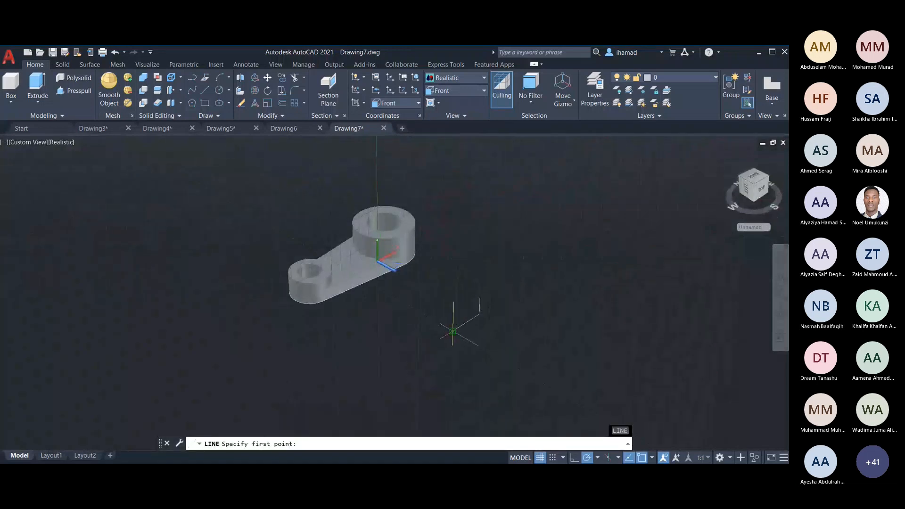
left_click(450, 322)
type("12")
key("Return")
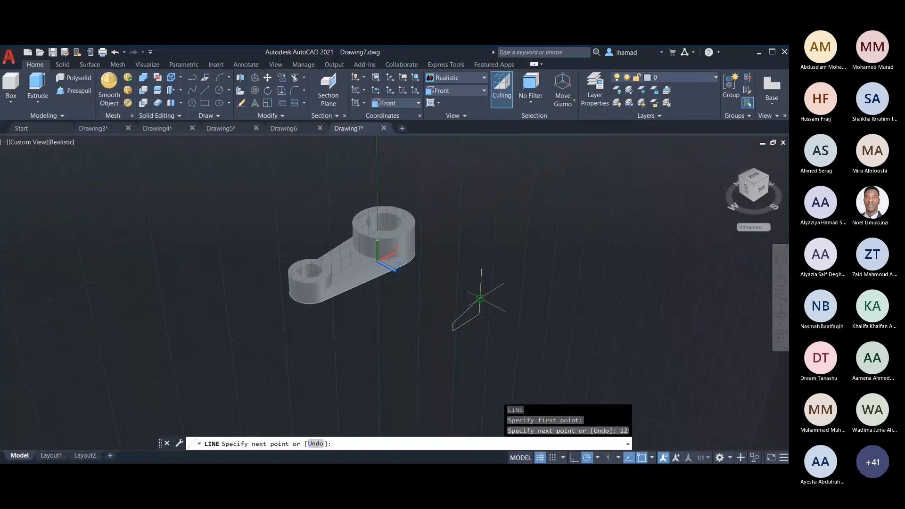
left_click(479, 298)
key("Escape")
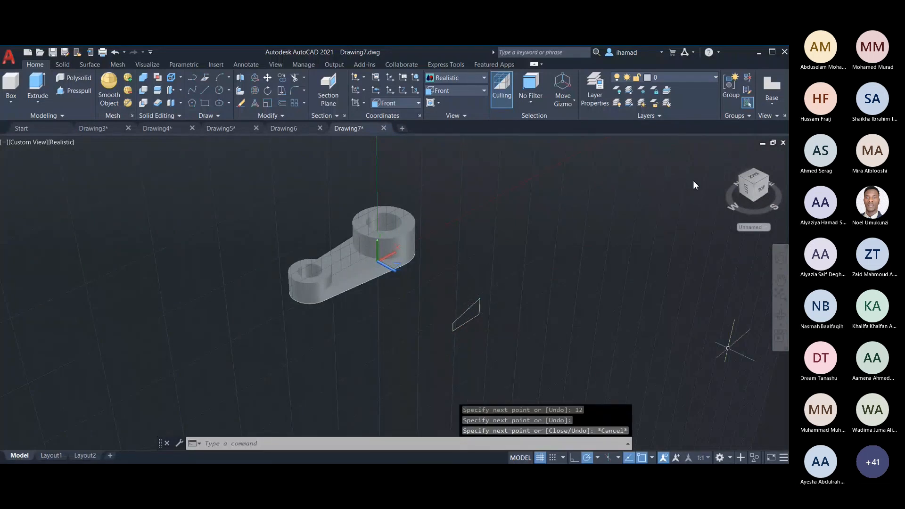
Presspull the four-sided rib profile to a thickness of 12.
left_click(72, 92)
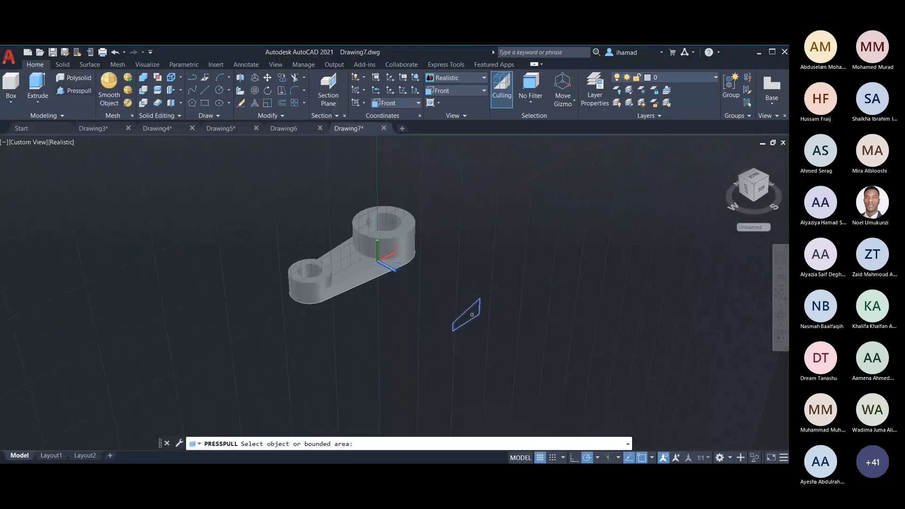
left_click(466, 313)
type("12")
key("Return")
key("F10")
key("Return")
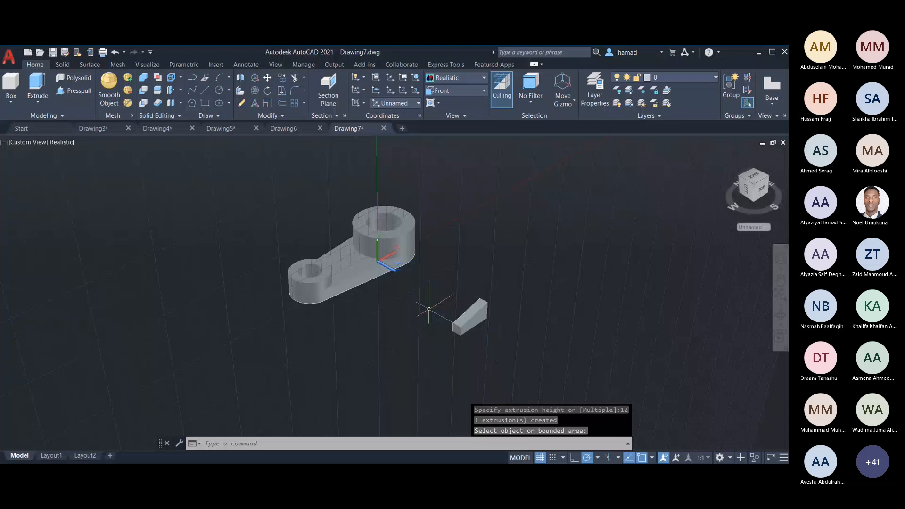
Move the extruded rib from the midpoint of its tall end's upper edge to the quadrant of the large boss's top rim.
left_click(440, 344)
left_click(493, 294)
type("m")
key("Return")
scroll(493, 294, "up", 4)
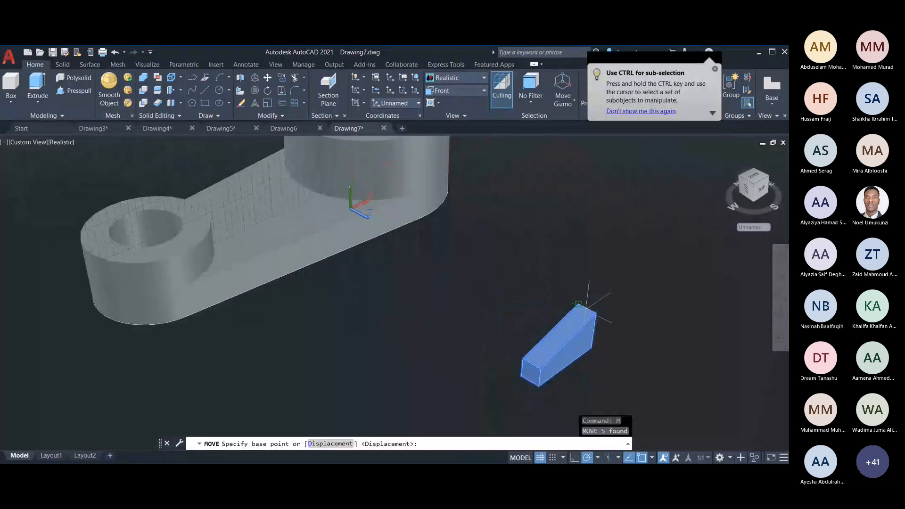
right_click(580, 296, "shift")
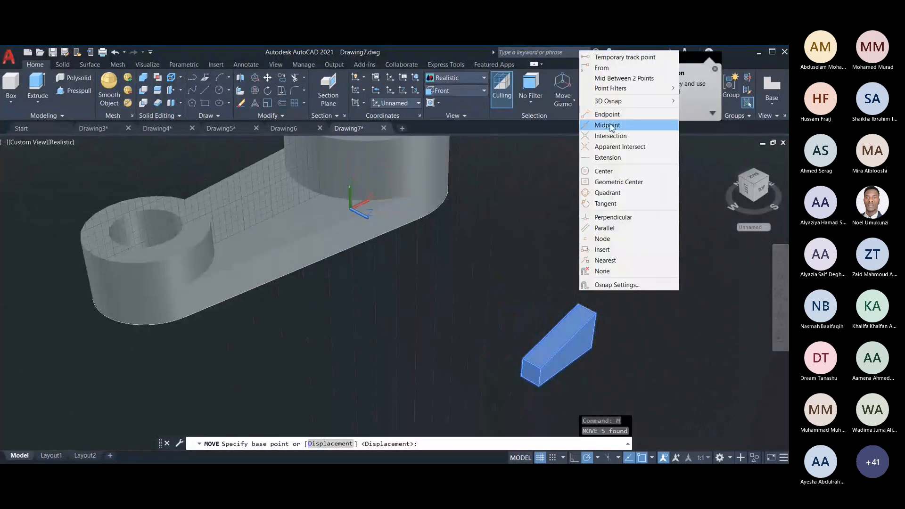
left_click(613, 124)
left_click(586, 308)
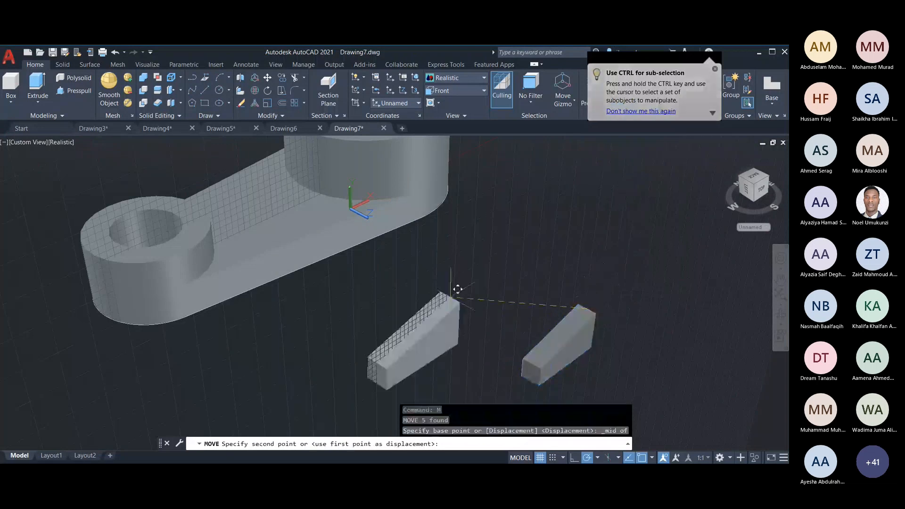
scroll(424, 301, "down", 3)
scroll(405, 292, "up", 2)
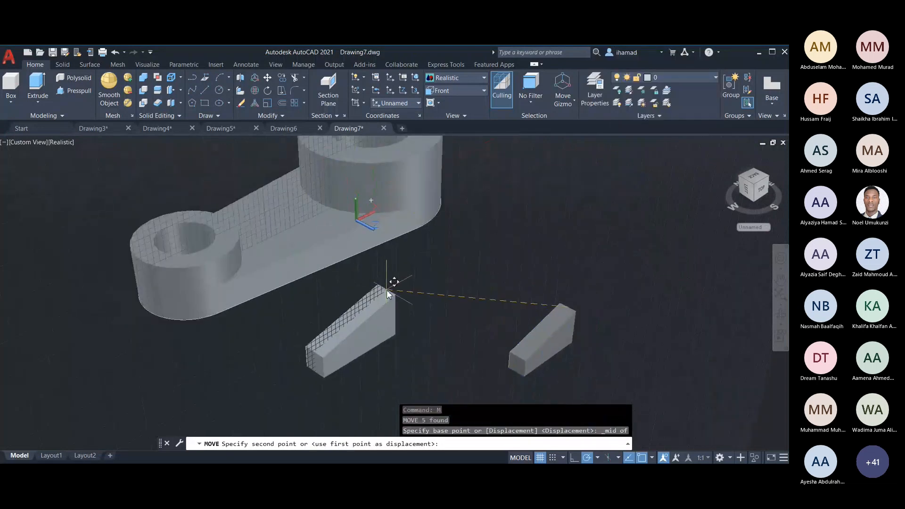
right_click(387, 290, "shift")
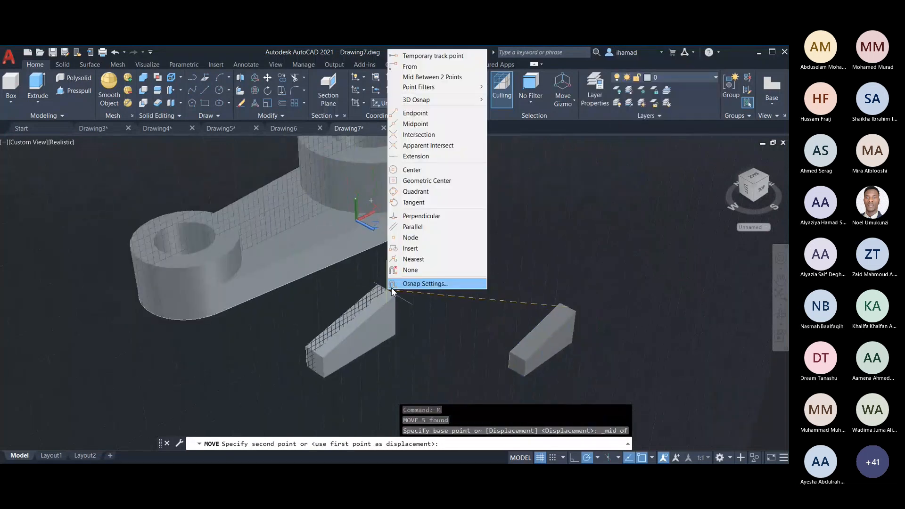
left_click(416, 191)
scroll(415, 192, "down", 3)
left_click(336, 172)
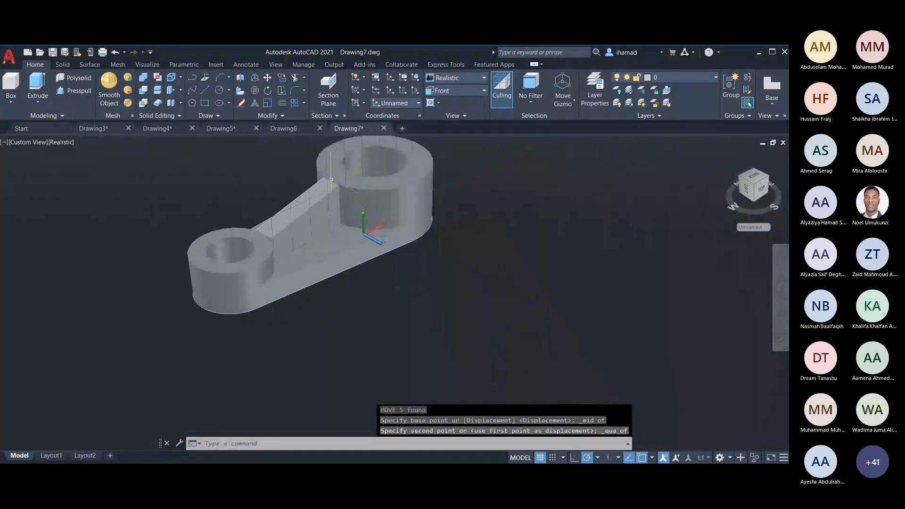
key("Escape")
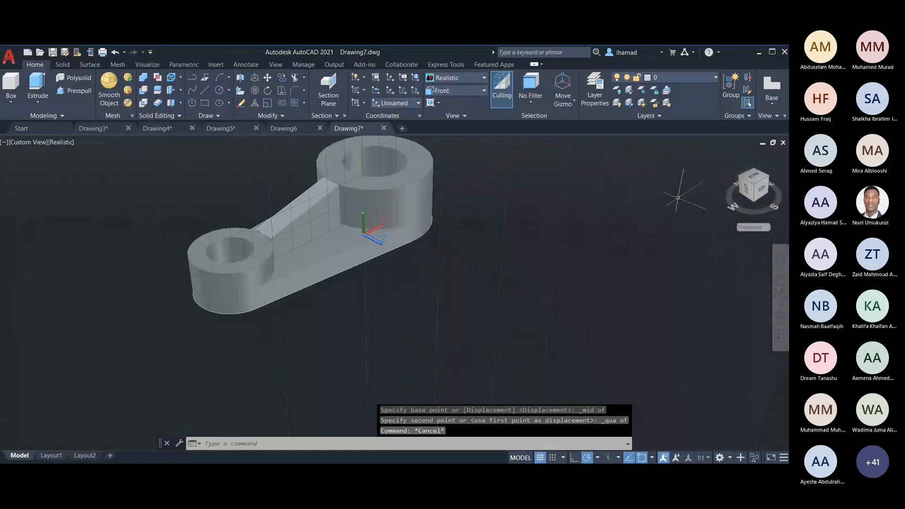
Turn off the grid display around the link arm.
middle_click_drag(451, 282, 523, 353)
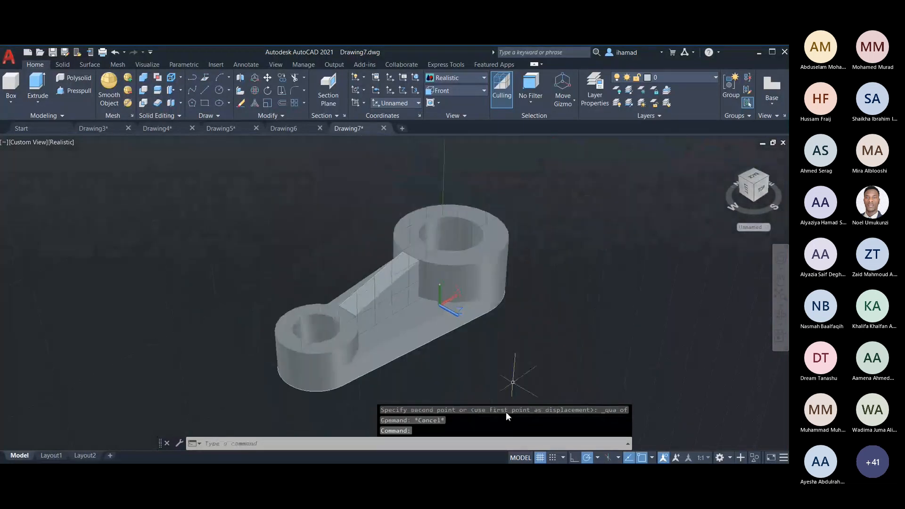
left_click(541, 458)
scroll(381, 311, "up", 3)
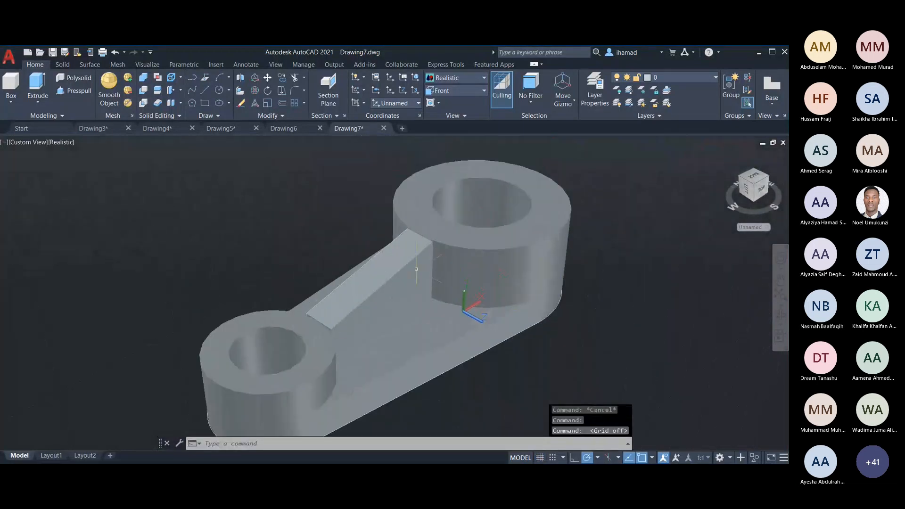
scroll(381, 311, "down", 1)
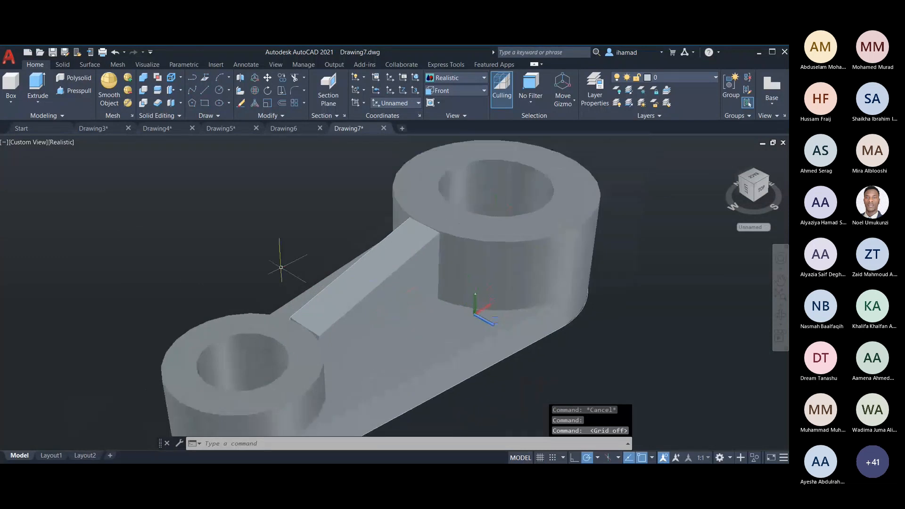
Examine how the rib's low end meets the small boss.
scroll(308, 307, "down", 3)
scroll(311, 308, "up", 2)
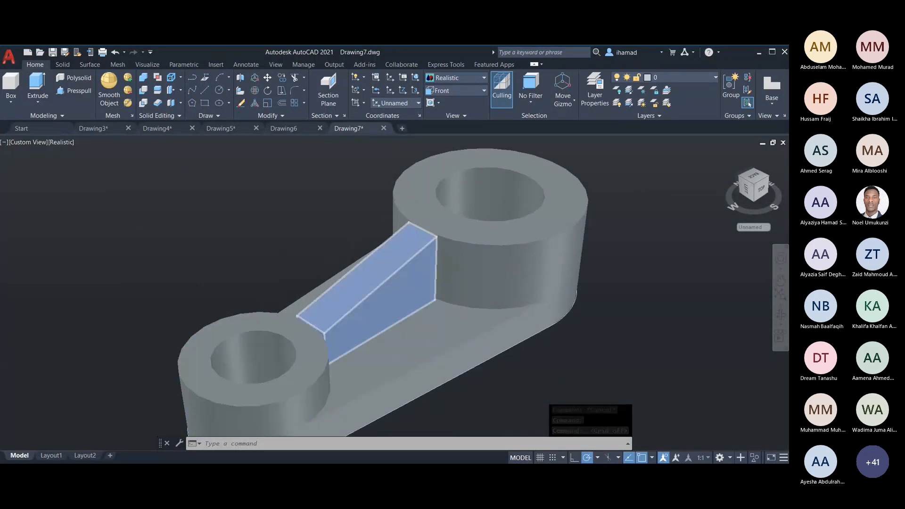
scroll(311, 307, "up", 4)
scroll(292, 169, "down", 2)
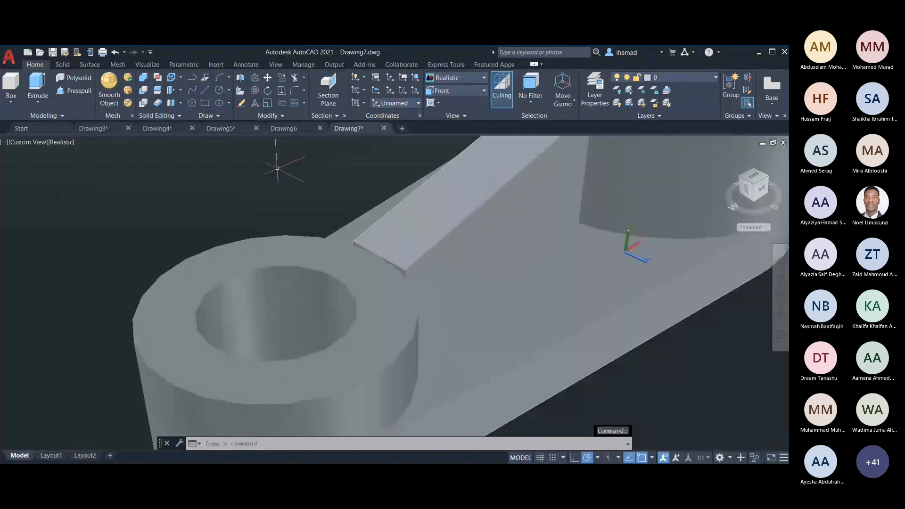
scroll(324, 189, "up", 3)
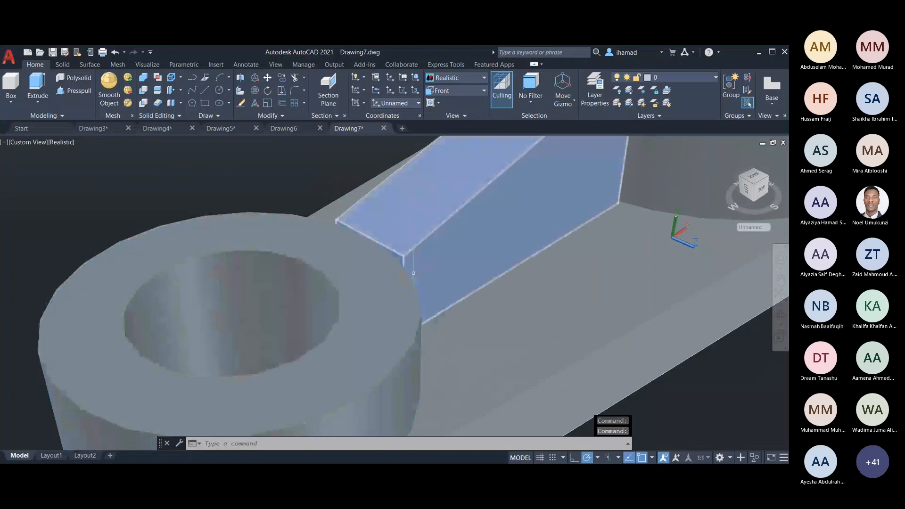
scroll(227, 167, "down", 2)
scroll(465, 304, "up", 3)
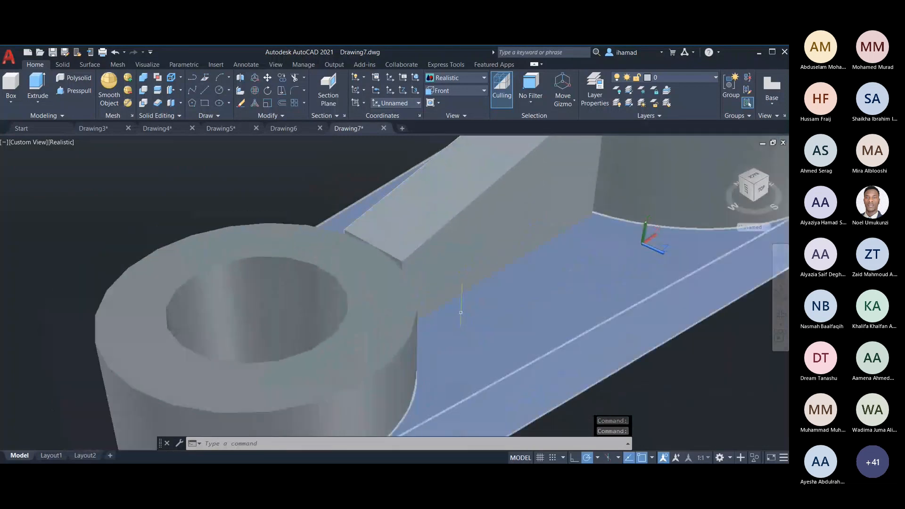
scroll(429, 262, "up", 3)
scroll(374, 267, "down", 2)
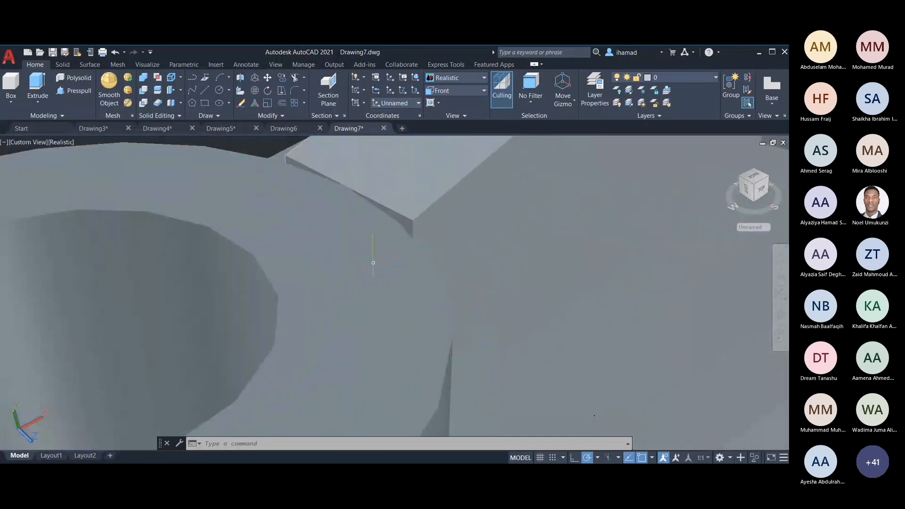
scroll(337, 164, "up", 4)
scroll(337, 164, "down", 3)
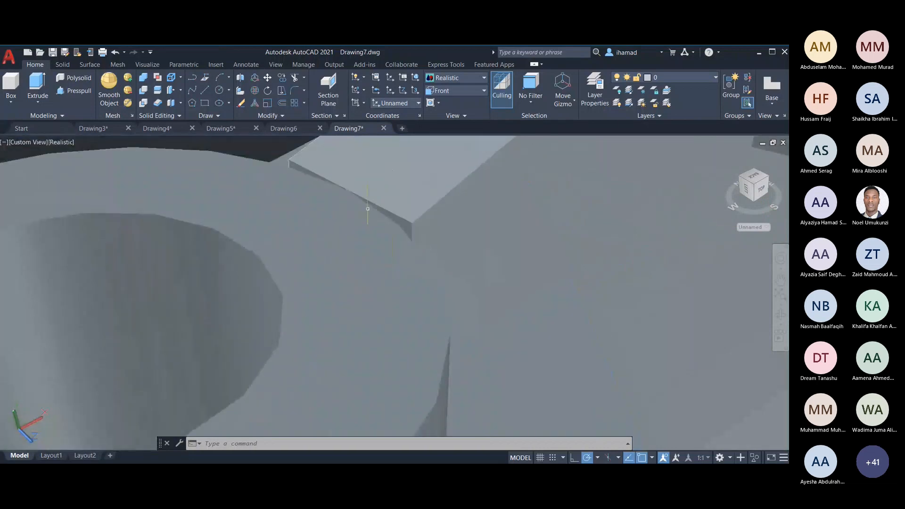
scroll(343, 218, "down", 5)
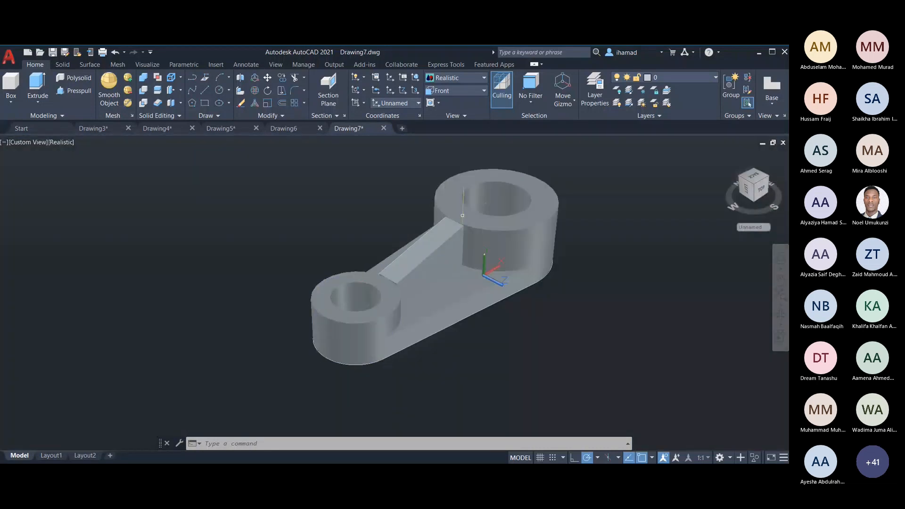
Examine how the rib's tall end meets the large boss's top rim.
scroll(507, 175, "up", 4)
middle_click_drag(708, 292, 607, 393)
scroll(422, 255, "up", 7)
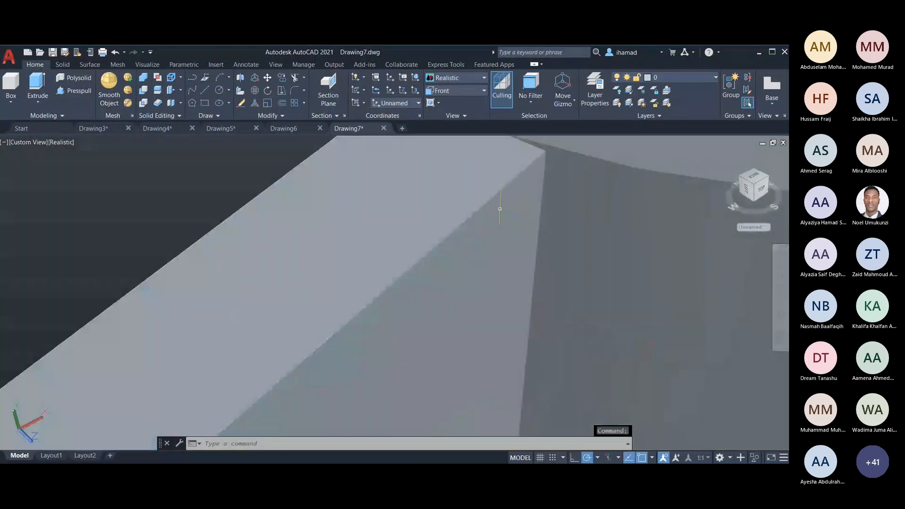
scroll(426, 247, "down", 2)
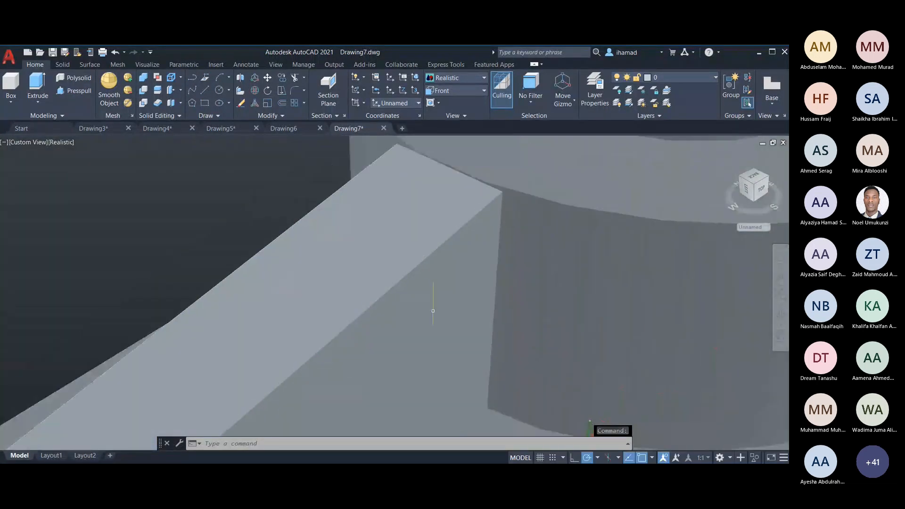
scroll(504, 206, "down", 3)
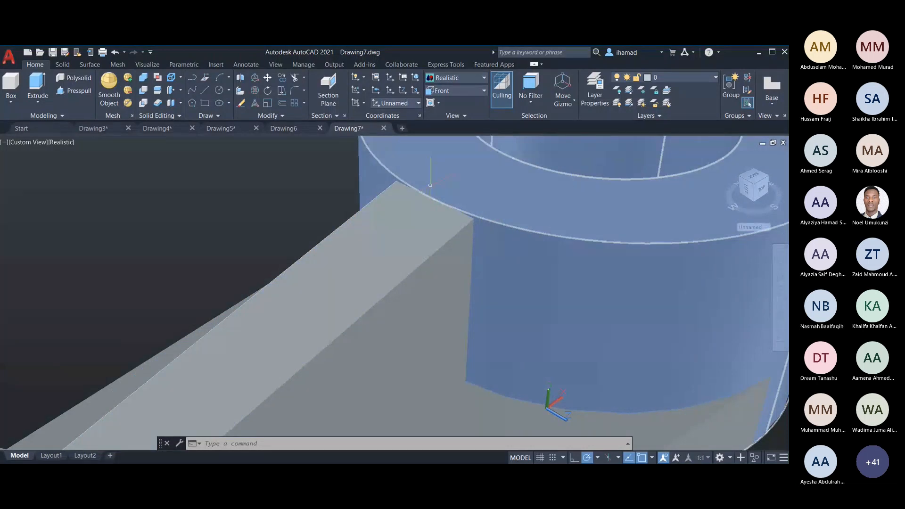
scroll(432, 199, "down", 6)
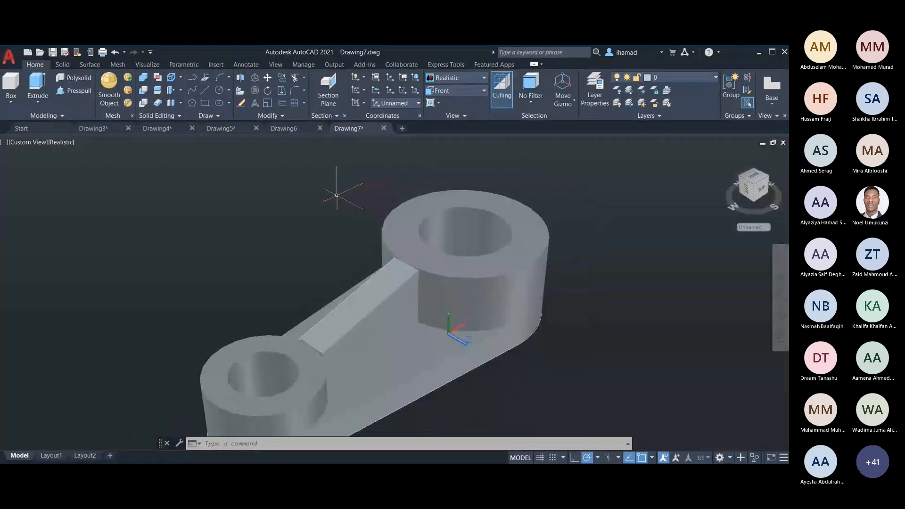
middle_click_drag(652, 313, 531, 341)
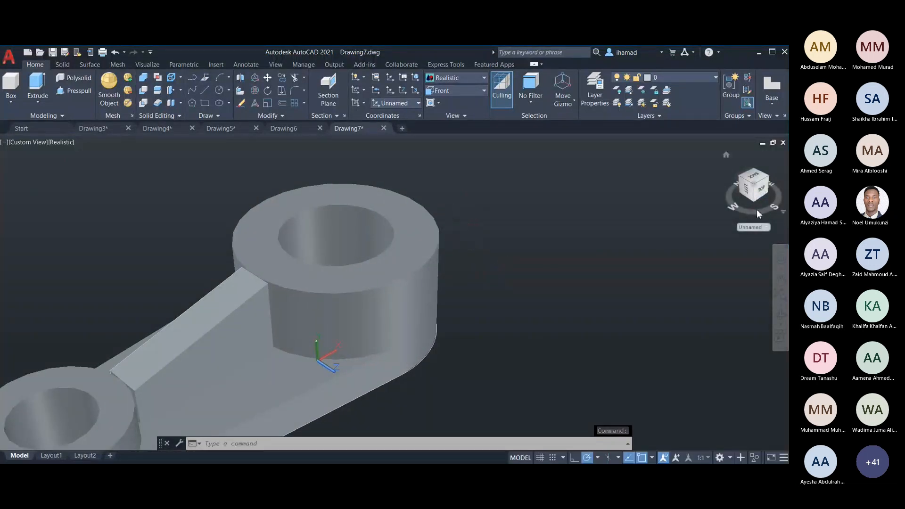
Orbit around the link arm and inspect the contact between the rib's tall end face and the large boss's curved wall.
mouse_move(762, 197)
left_mouse_down()
mouse_move(726, 263)
mouse_move(688, 306)
mouse_move(661, 227)
mouse_move(641, 211)
left_mouse_up()
left_click(623, 213)
middle_click_drag(602, 196, 610, 240)
key("Escape")
key("Escape")
middle_click_drag(596, 200, 594, 255)
scroll(330, 232, "up", 3)
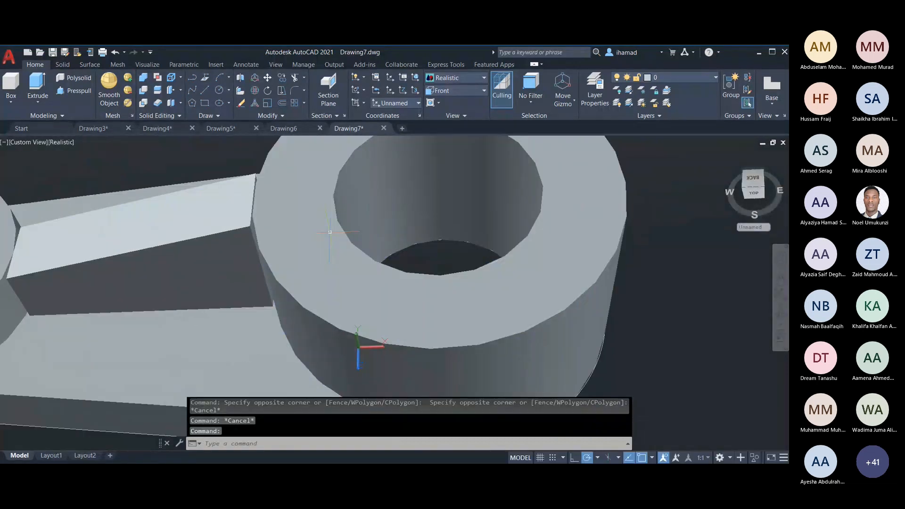
scroll(330, 232, "up", 2)
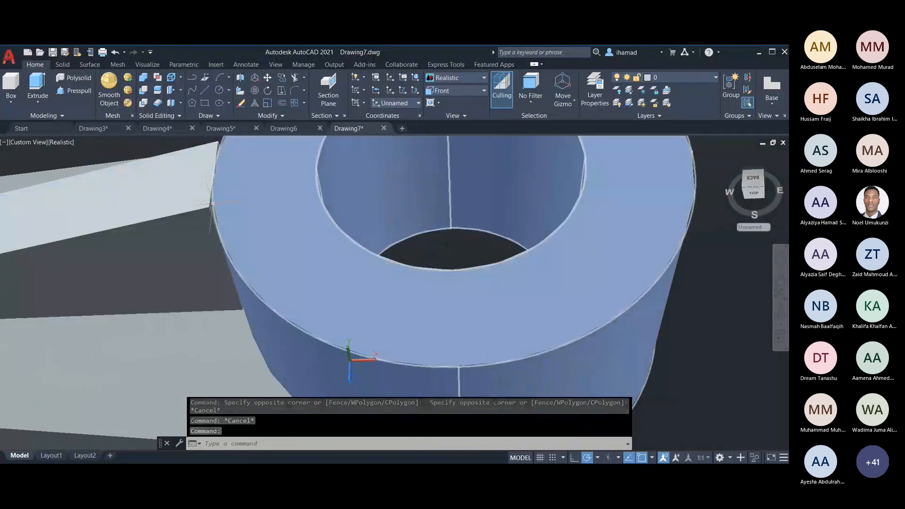
scroll(211, 198, "up", 2)
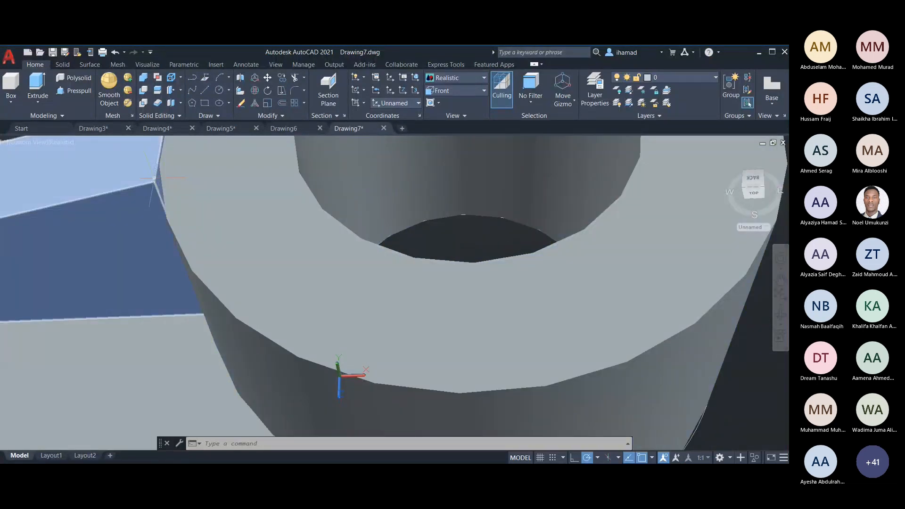
scroll(199, 187, "down", 5)
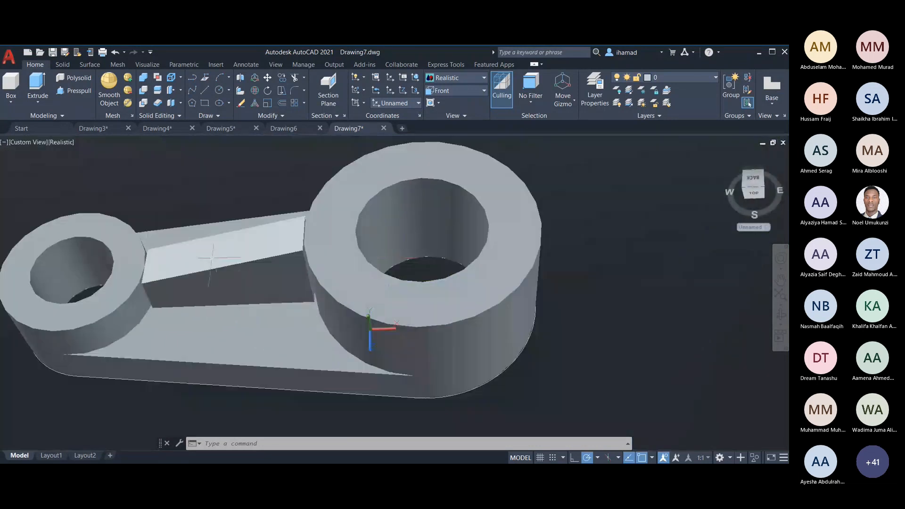
scroll(109, 260, "up", 4)
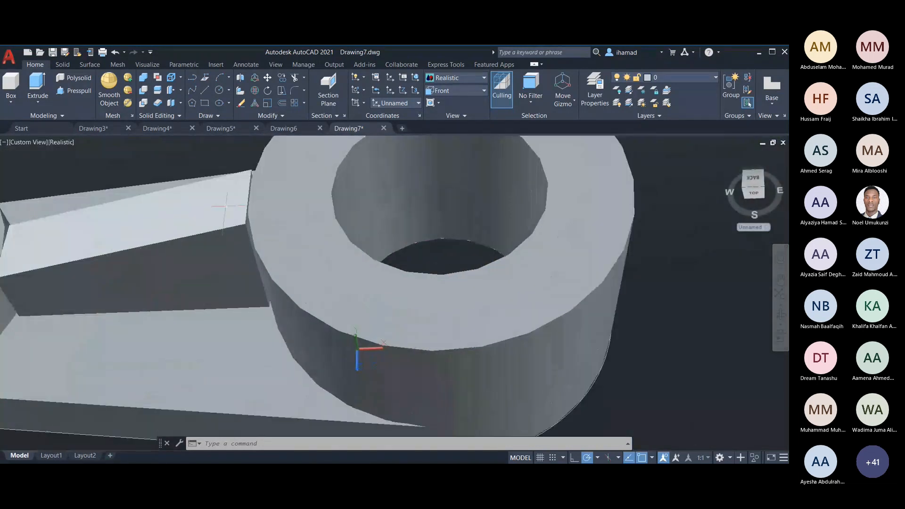
scroll(391, 297, "up", 2)
scroll(229, 303, "down", 2)
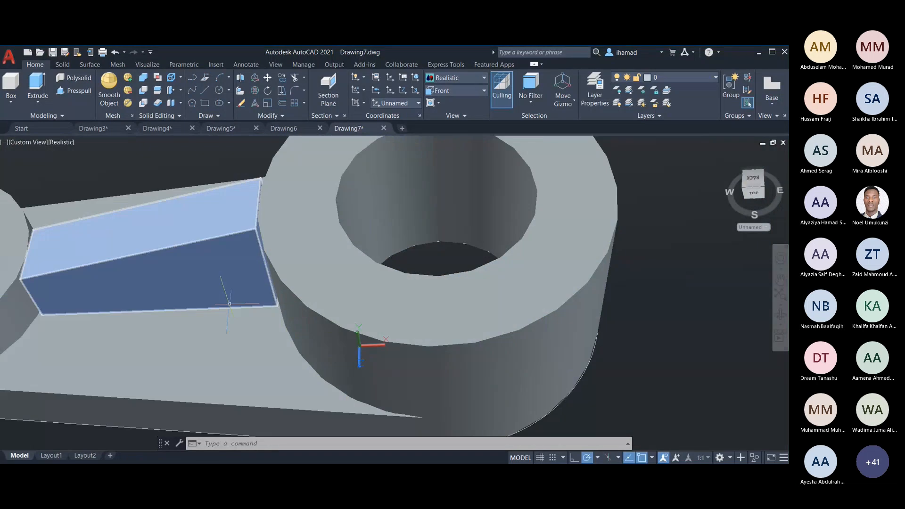
key("Escape")
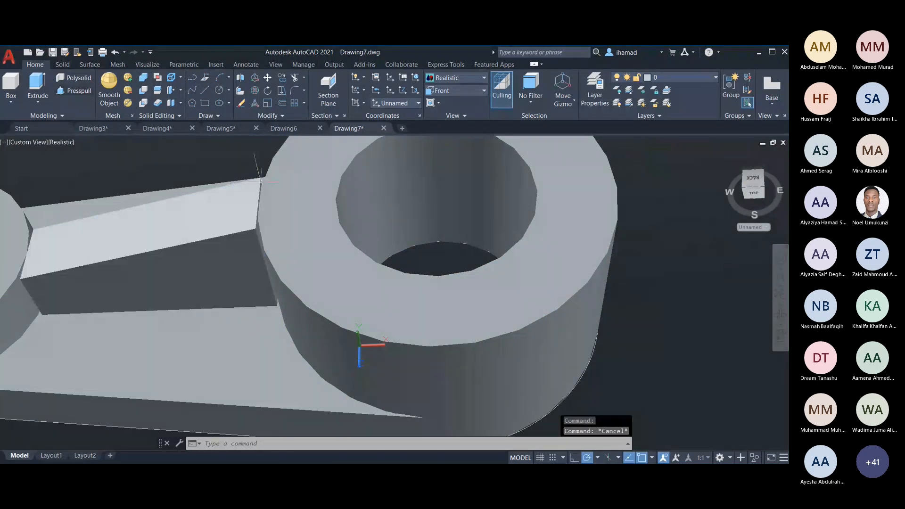
key("Escape")
key("Escape")
Presspull the rib's tall end face into the large boss to close the gap along its curved wall.
scroll(261, 181, "up", 3)
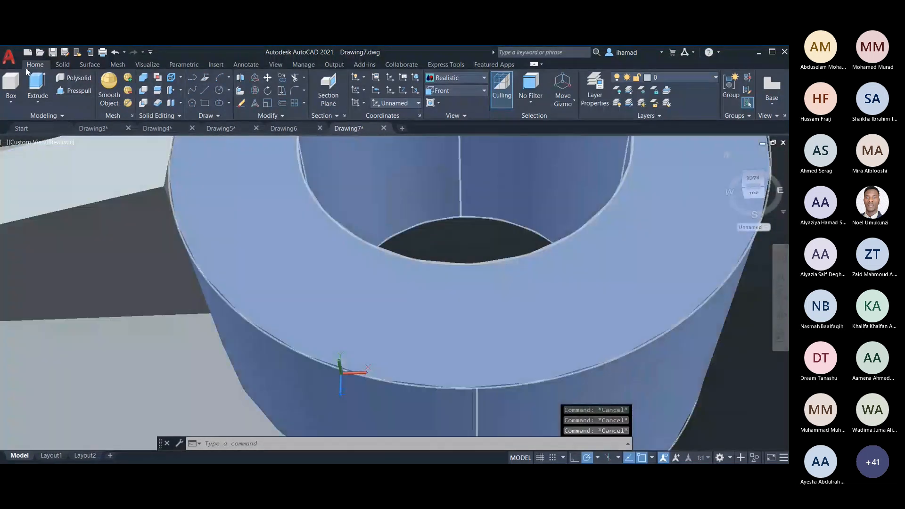
left_click(77, 90)
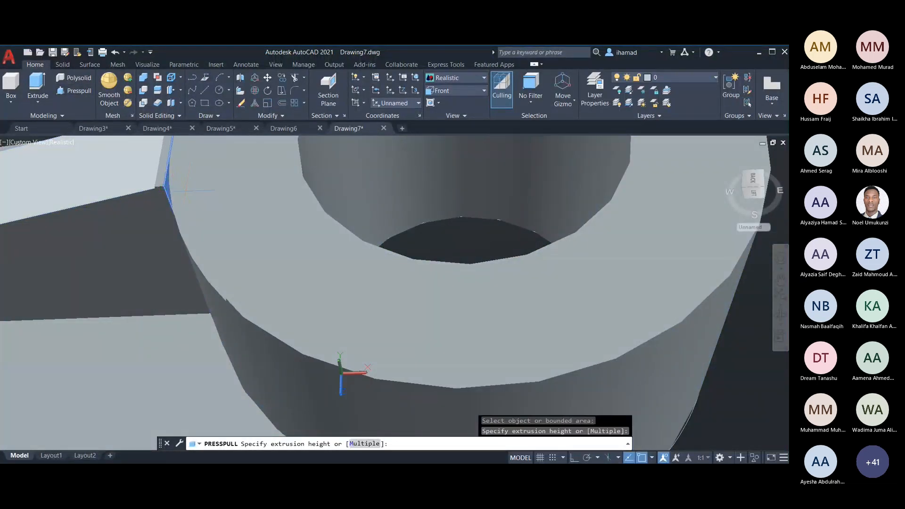
left_click(186, 191)
scroll(187, 191, "down", 5)
scroll(190, 285, "up", 2)
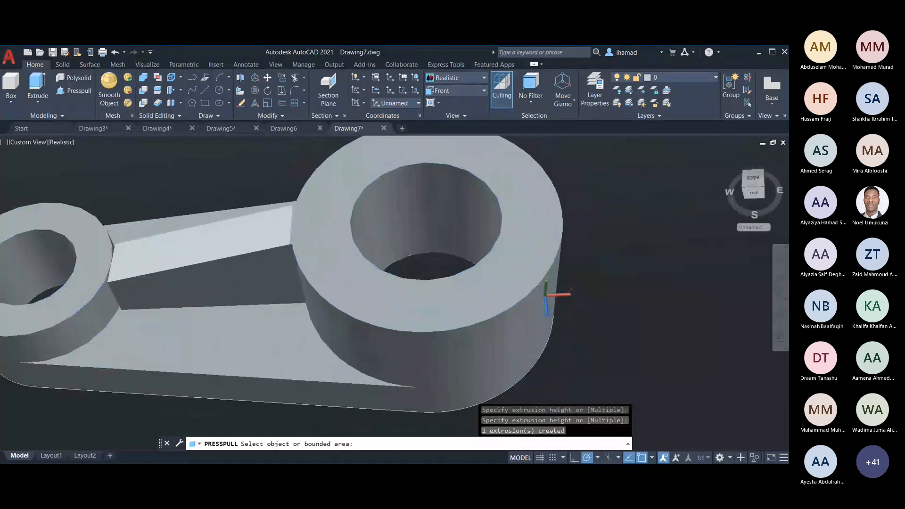
key("Return")
Orbit around the link arm to check the rib from several sides, and return to the home view.
left_click_drag(732, 187, 751, 201)
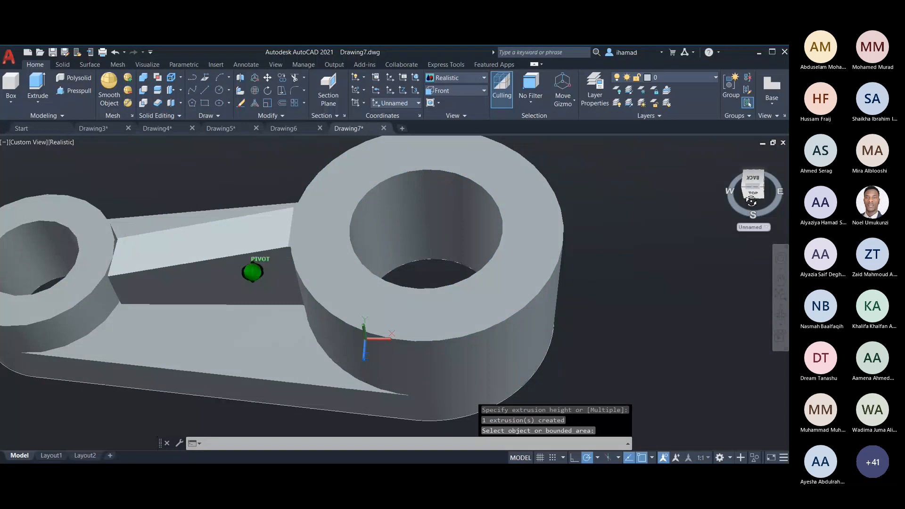
mouse_move(751, 201)
left_mouse_down()
mouse_move(747, 187)
mouse_move(687, 187)
mouse_move(571, 159)
left_mouse_up()
left_click_drag(760, 192, 660, 195)
mouse_move(729, 192)
left_mouse_down()
mouse_move(730, 203)
mouse_move(20, 203)
left_mouse_up()
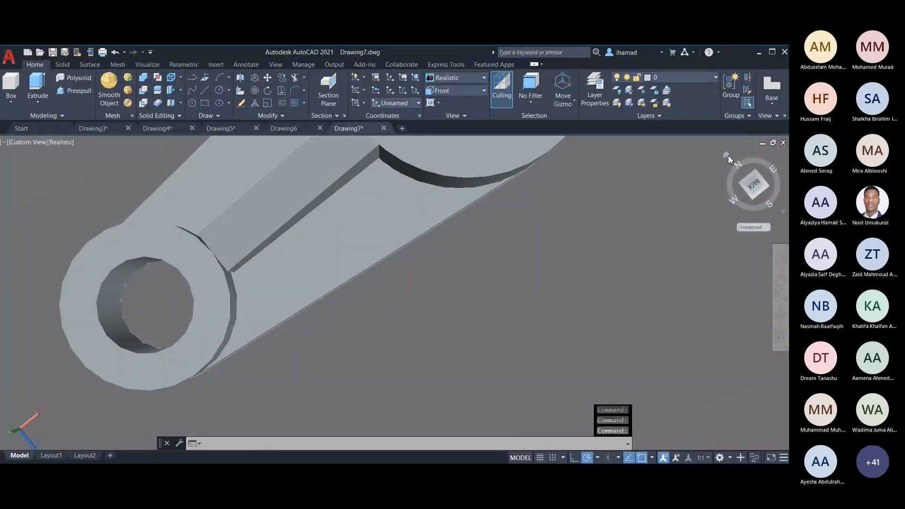
left_click(726, 155)
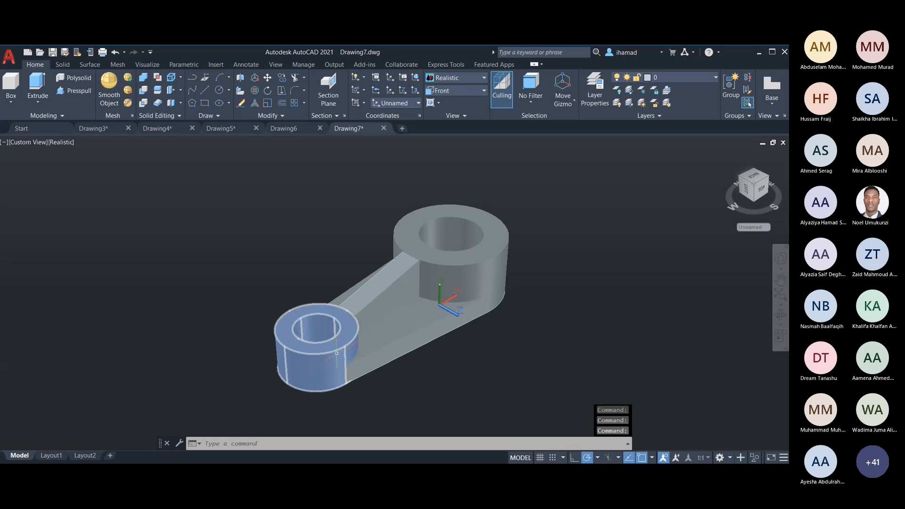
Presspull the rib's low end face into the small boss to close the gap along its curved wall.
scroll(337, 353, "up", 7)
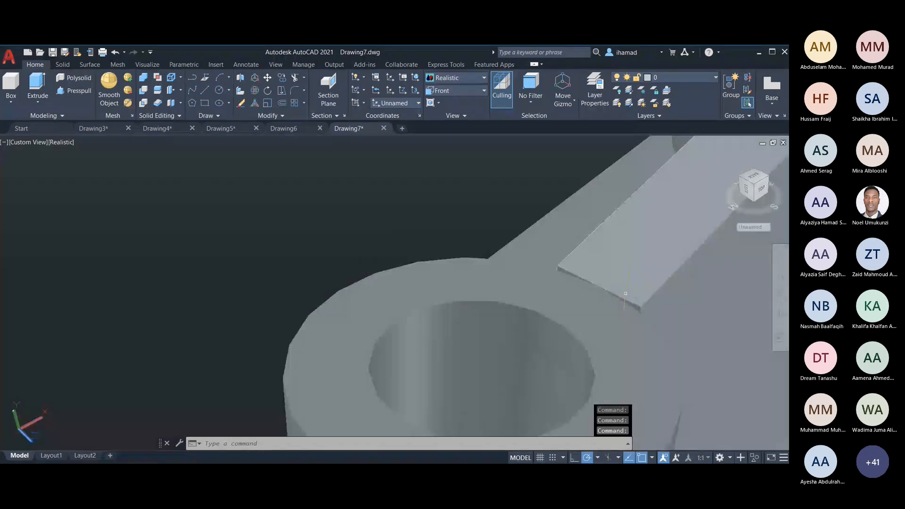
left_click(74, 91)
middle_click_drag(541, 273, 551, 264, "shift")
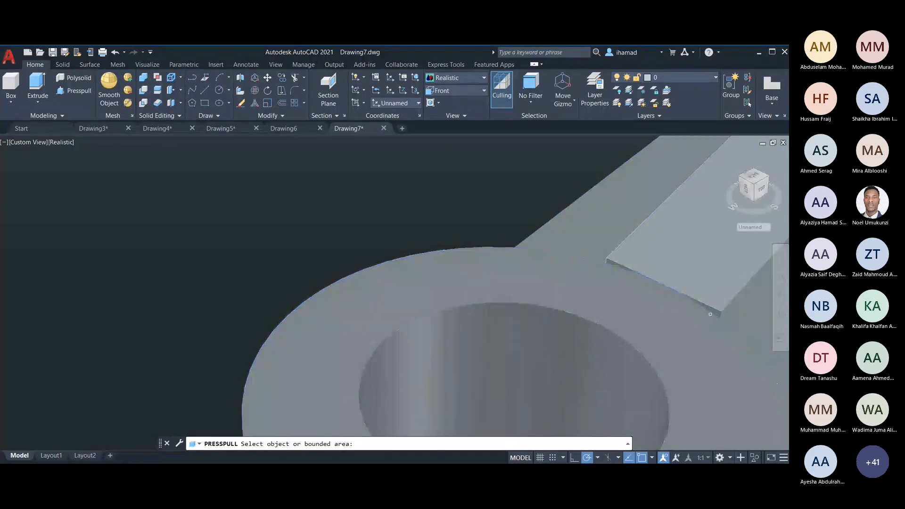
scroll(411, 189, "down", 4)
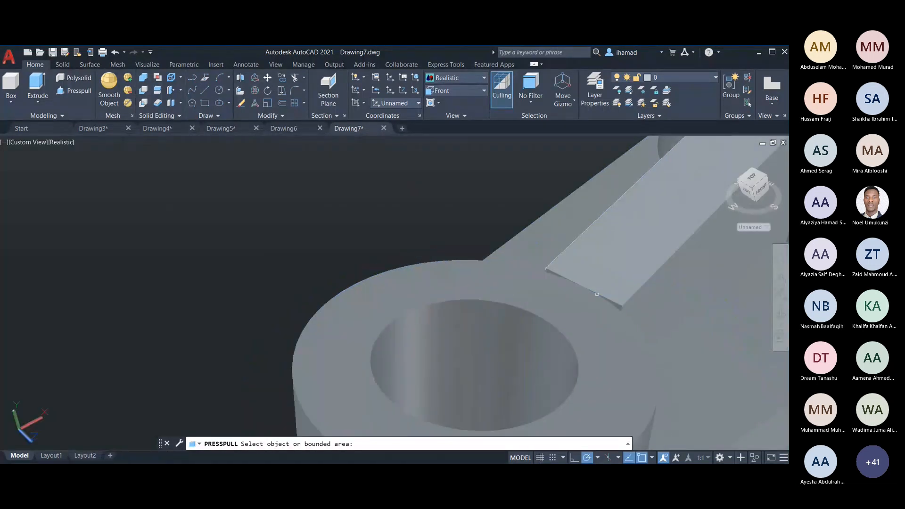
scroll(669, 264, "up", 3)
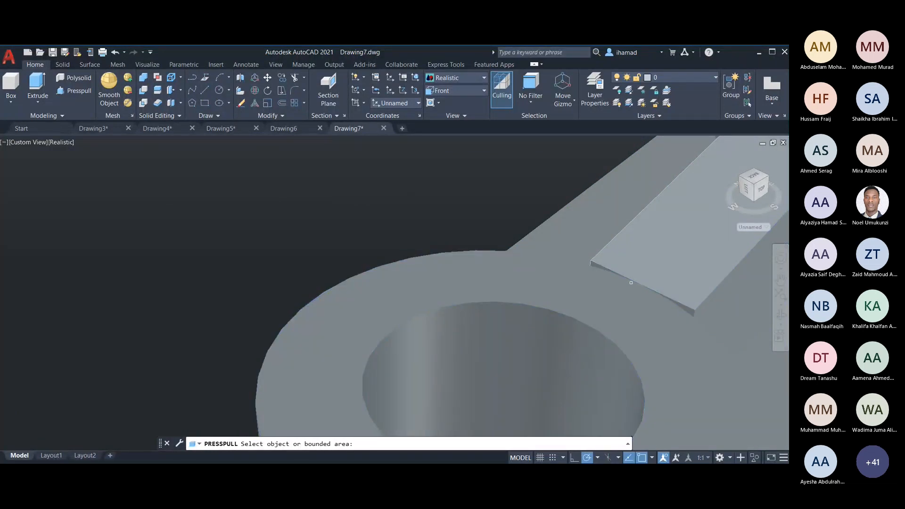
mouse_move(757, 178)
left_mouse_down()
mouse_move(750, 195)
mouse_move(745, 189)
left_mouse_up()
scroll(373, 282, "up", 10)
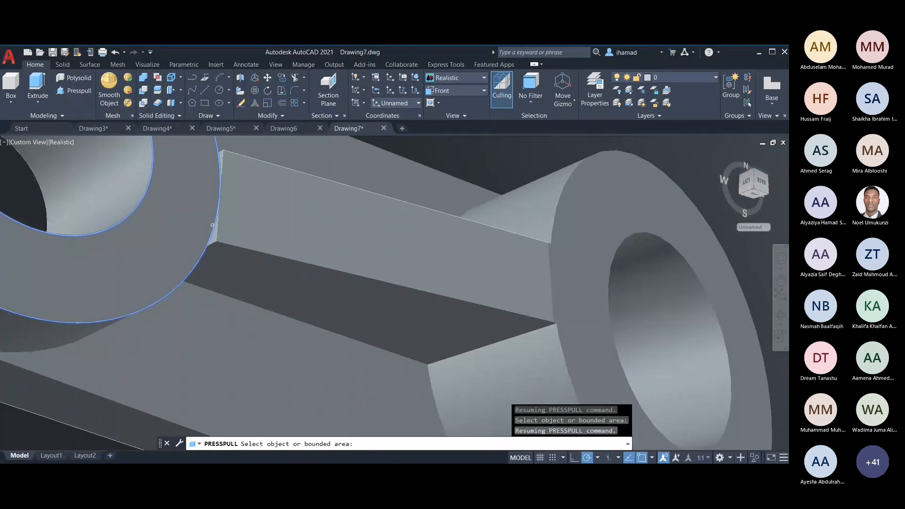
key("Escape")
key("Escape")
left_click(204, 226)
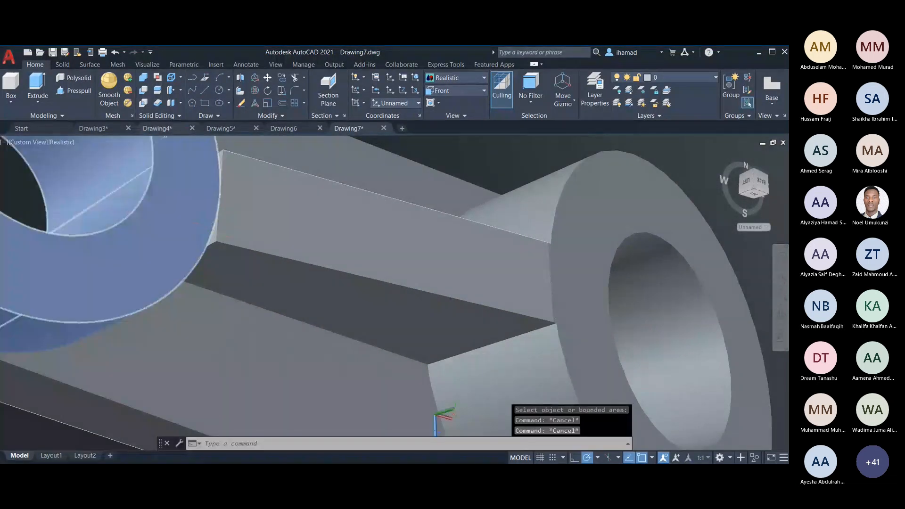
left_click(78, 91)
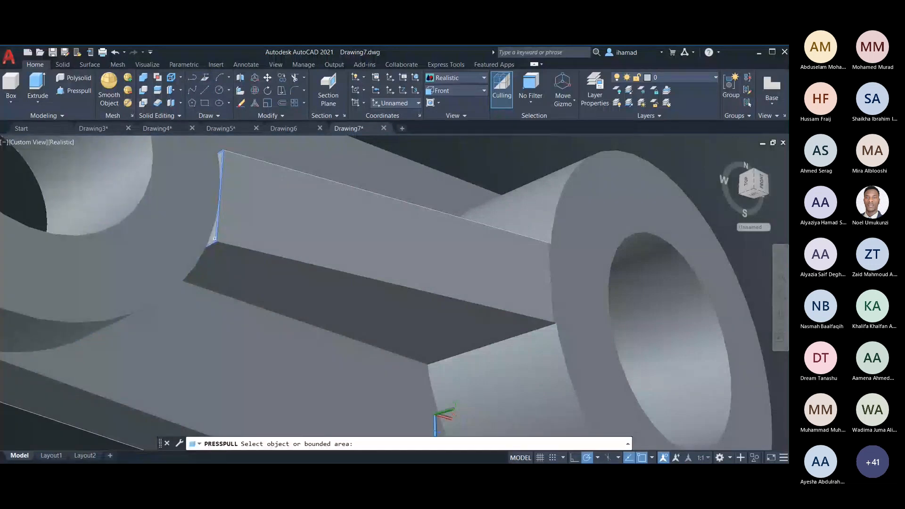
left_click(213, 238)
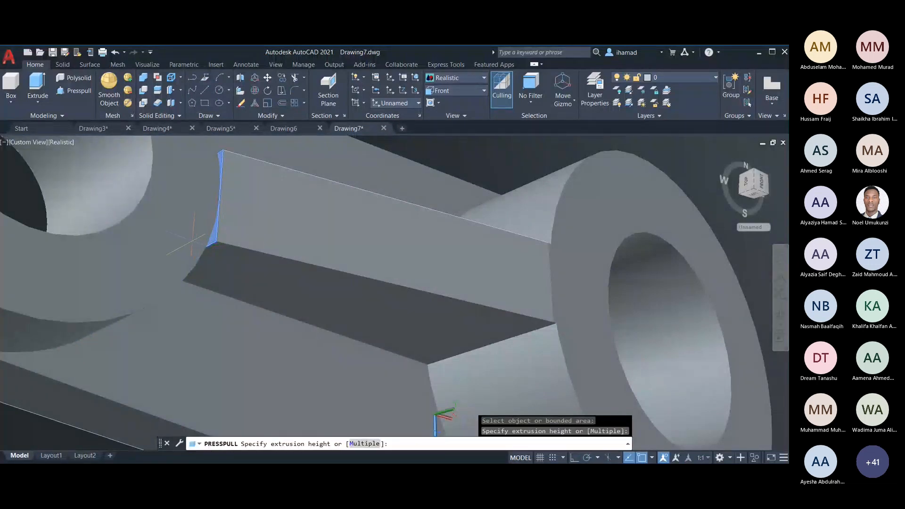
left_click(172, 235)
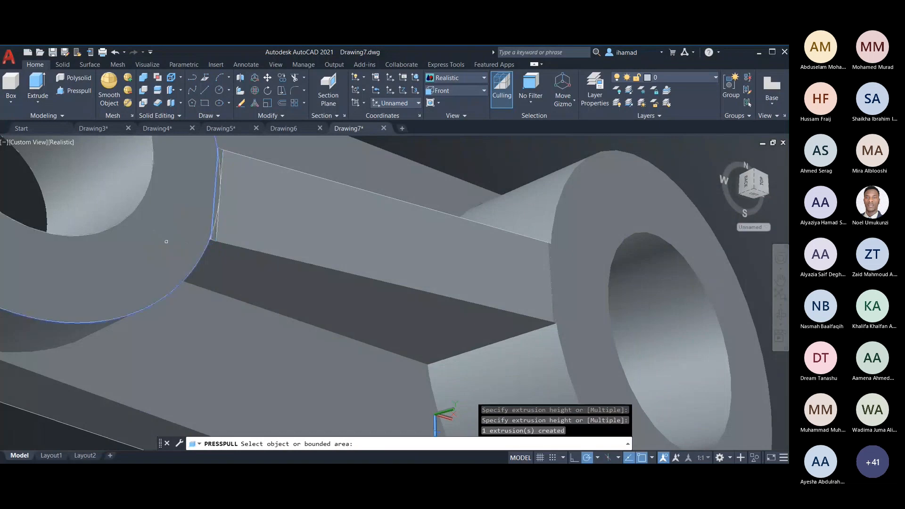
scroll(165, 243, "down", 2)
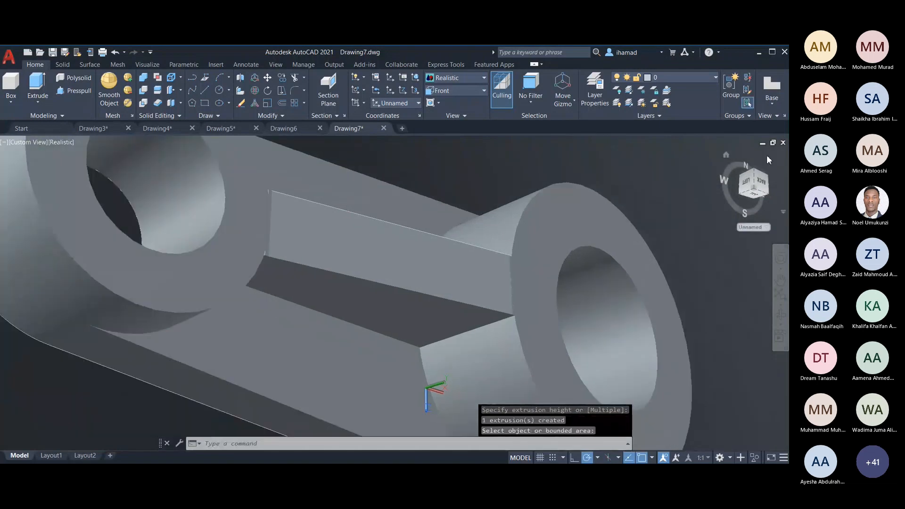
Check the rib's joints with both bosses from the home, SW Isometric, NE Isometric and SE Isometric views.
left_click(726, 154)
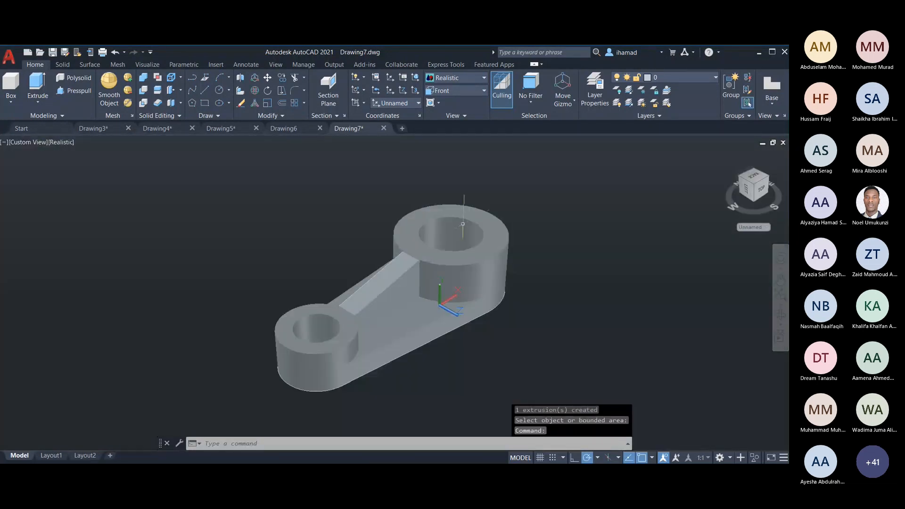
scroll(394, 286, "up", 6)
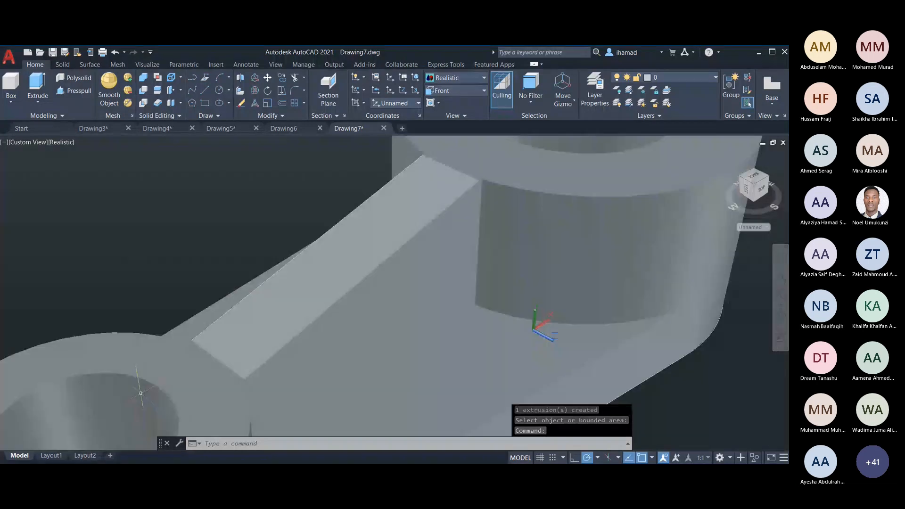
scroll(384, 241, "down", 3)
scroll(393, 257, "up", 1)
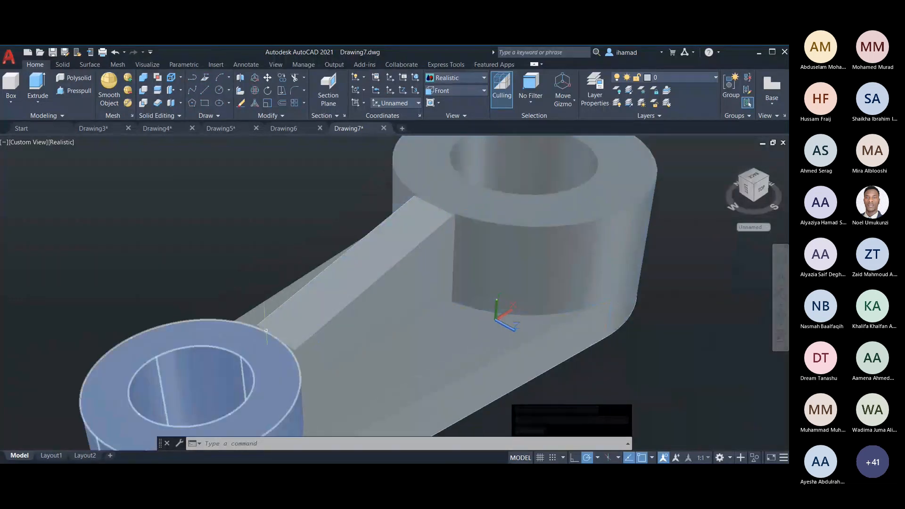
scroll(192, 226, "down", 4)
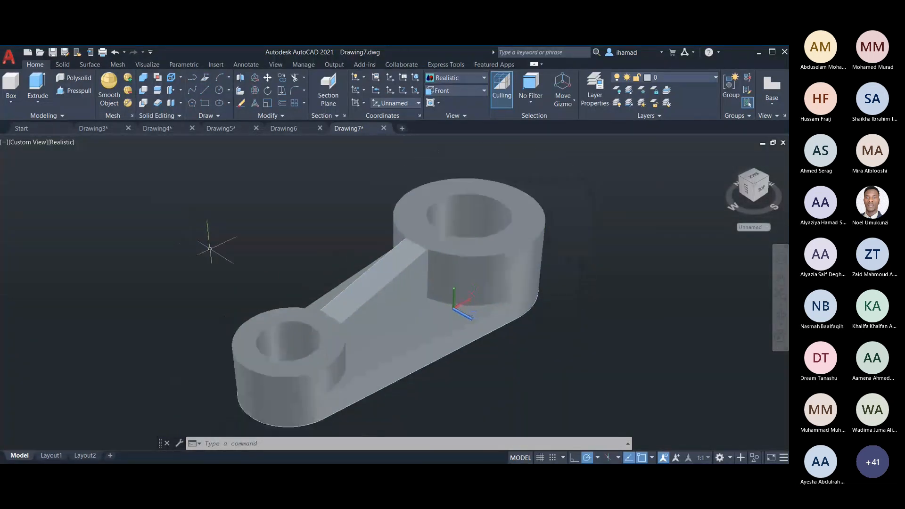
left_click(443, 90)
left_click(439, 163)
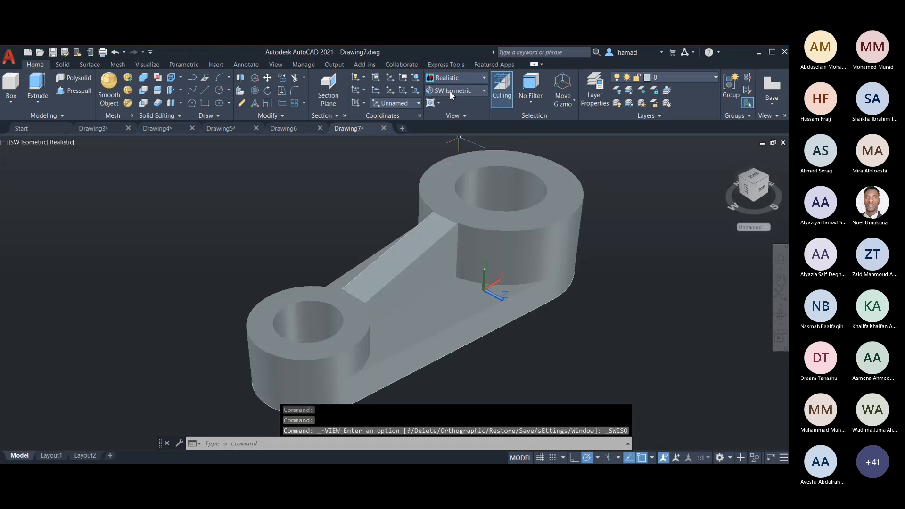
left_click(449, 91)
left_click(452, 181)
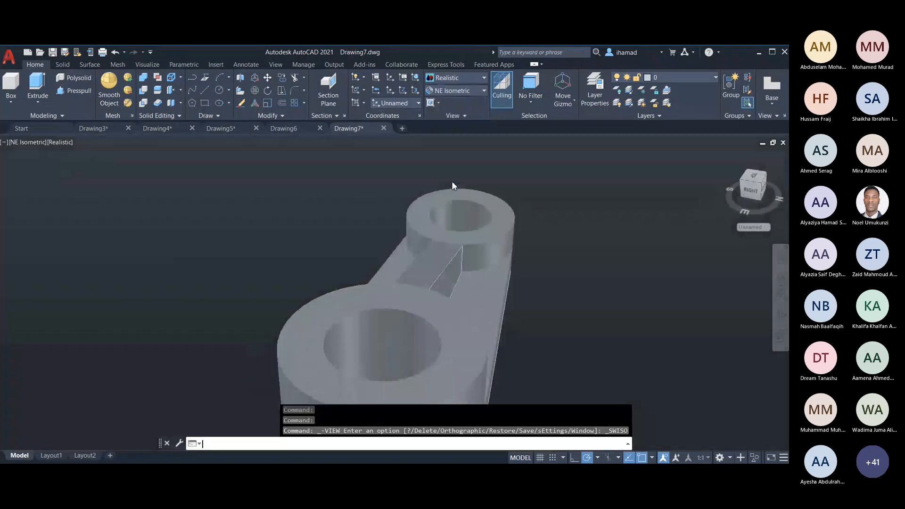
scroll(439, 208, "up", 6)
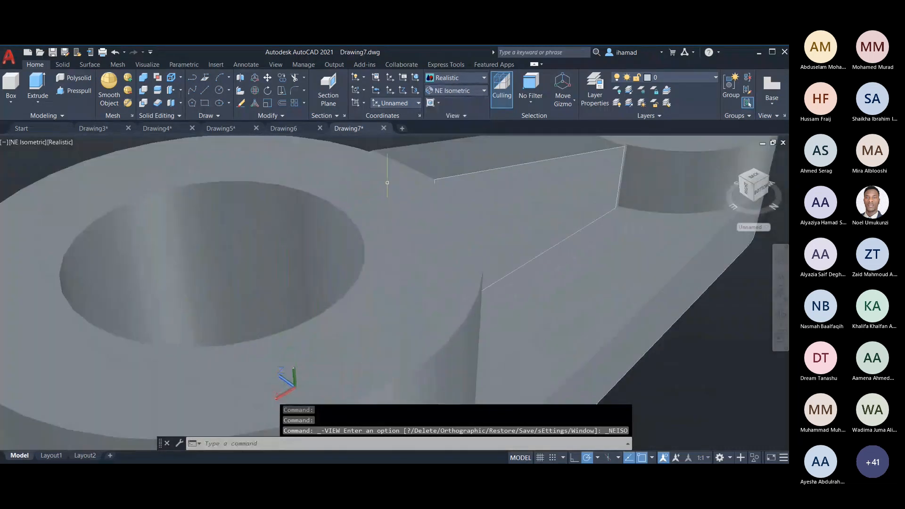
scroll(414, 206, "down", 6)
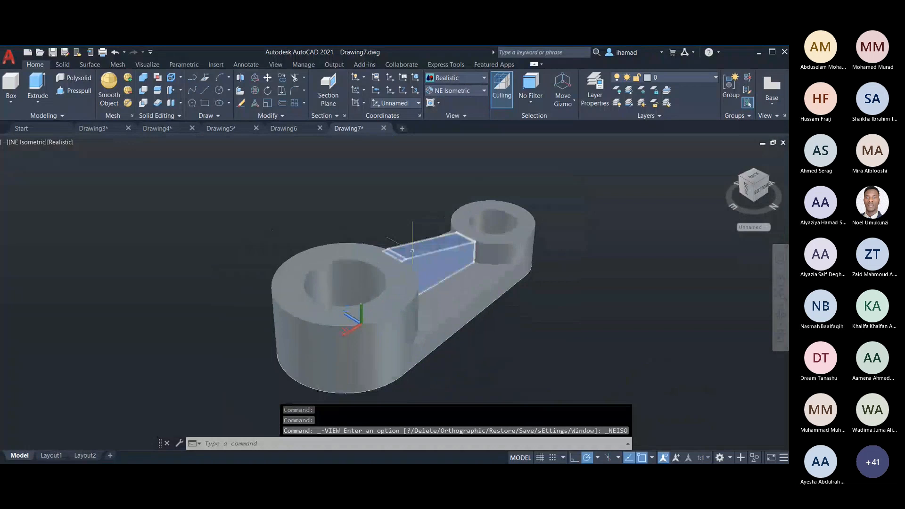
left_click(454, 90)
left_click(444, 175)
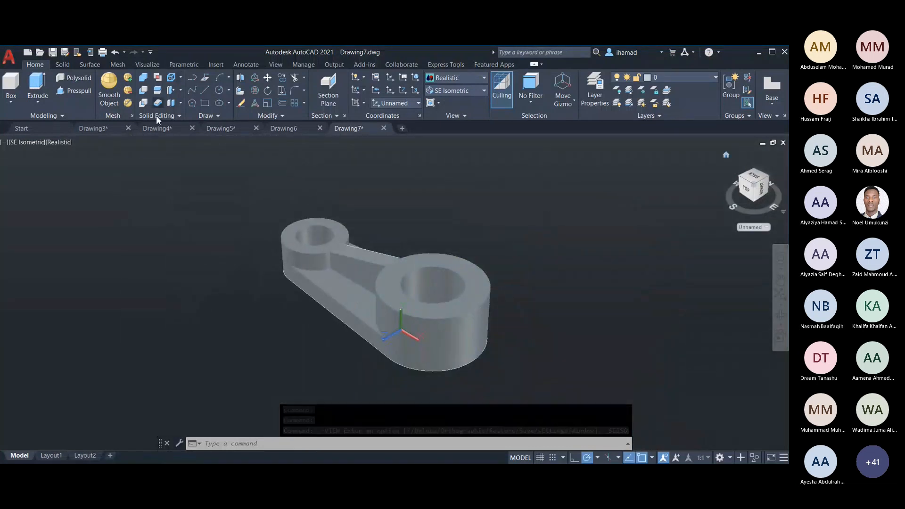
Consult the keyway dimensions in the Drawing3 reference, then return to the Drawing7 model in its home view.
scroll(362, 313, "up", 2)
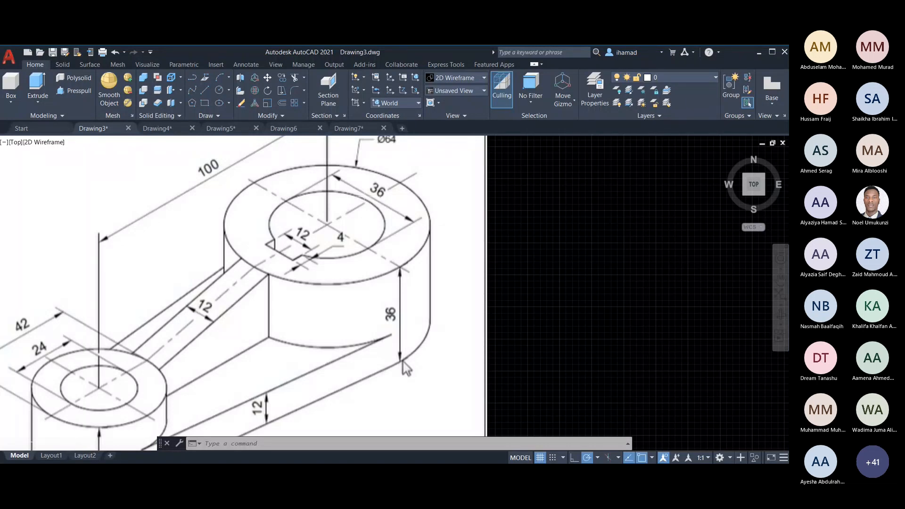
left_click(364, 128)
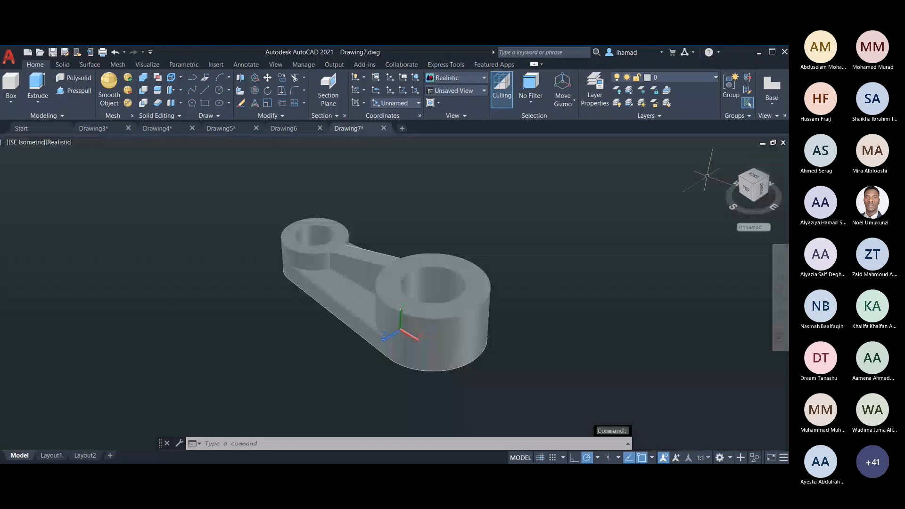
left_click(727, 158)
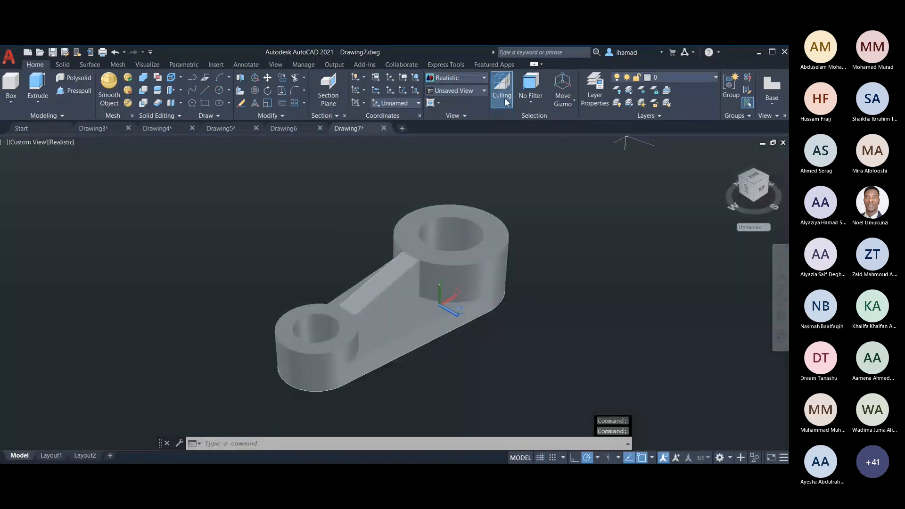
Align the coordinate system with the Top view and return the model to the home view.
left_click(470, 91)
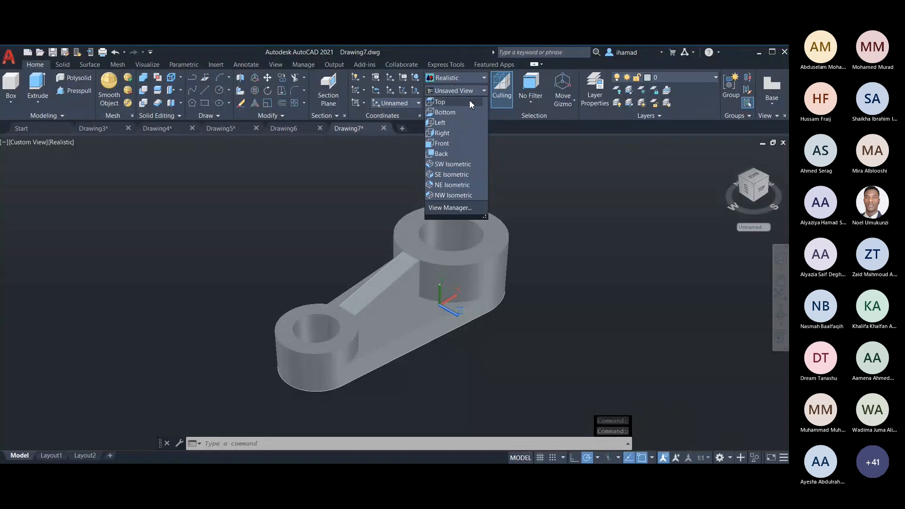
left_click(469, 101)
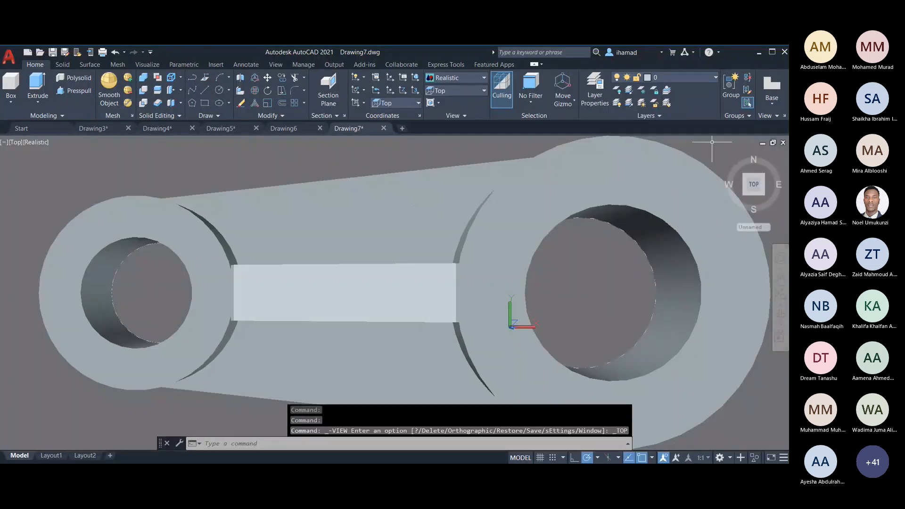
left_click(727, 153)
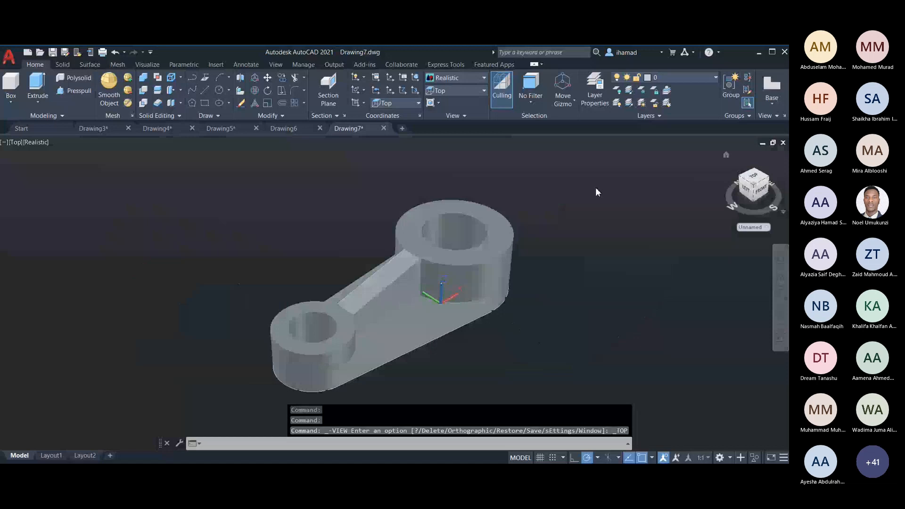
Draw a line from the centre of the large boss's top face towards the small boss, along the 180° polar direction.
scroll(638, 192, "up", 3)
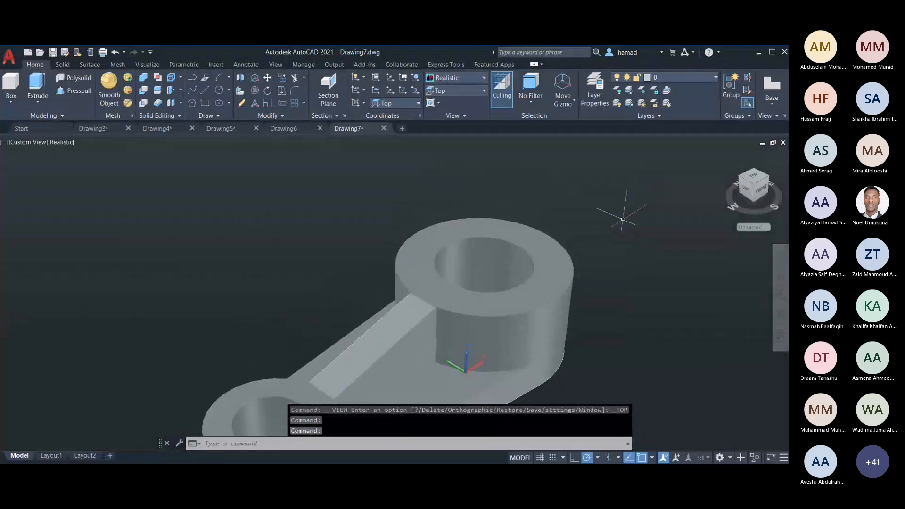
type("l")
key("Return")
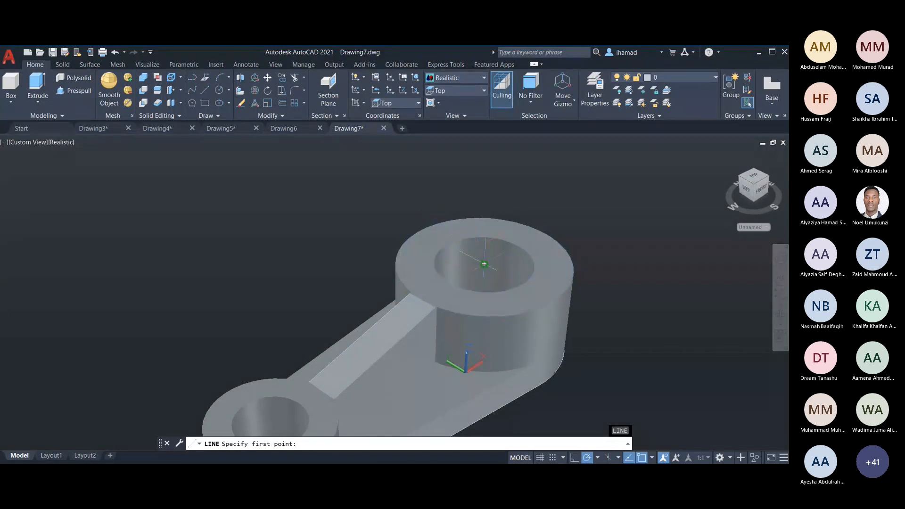
left_click(484, 264)
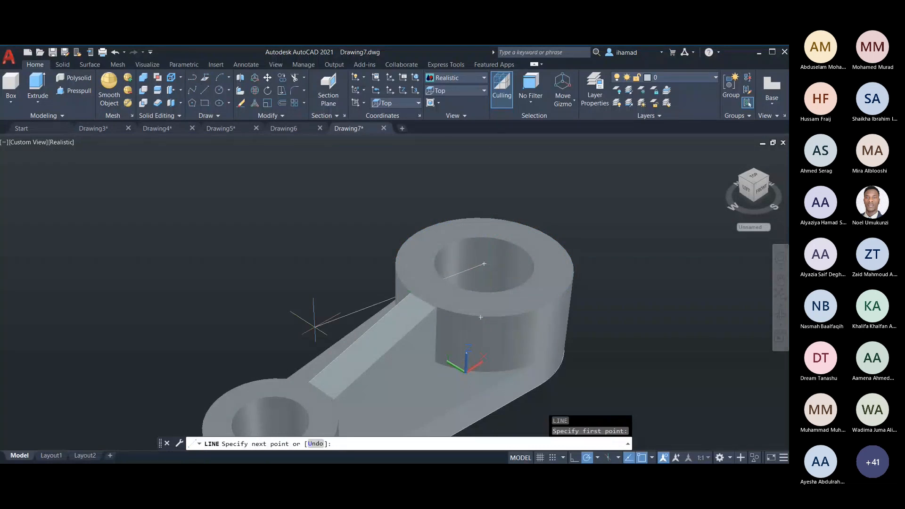
scroll(308, 256, "down", 2)
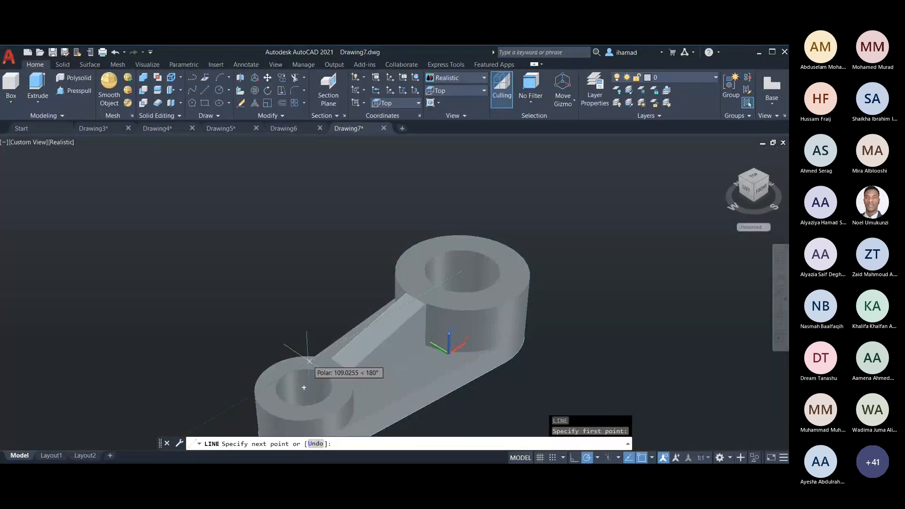
key("Escape")
scroll(394, 287, "up", 3)
left_click(501, 246)
key("Escape")
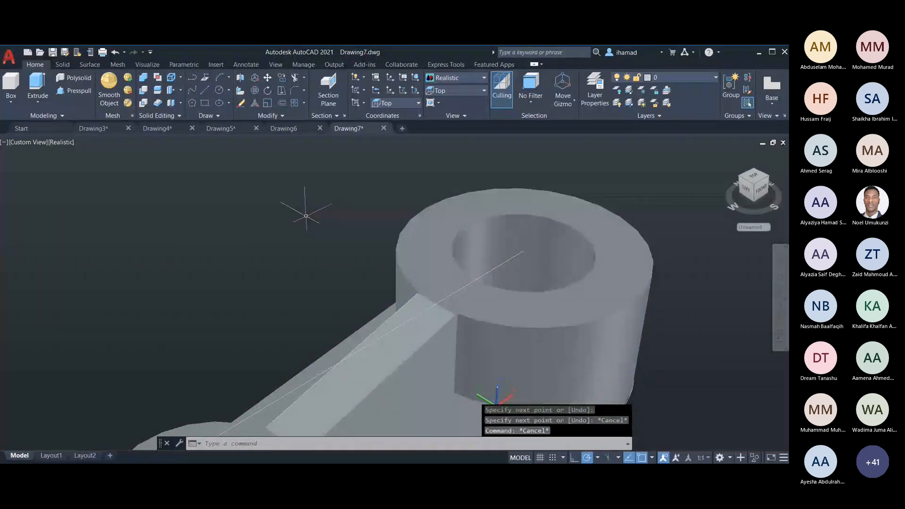
Set the Offset distance to 6 and try to offset the centre line on the large boss's top face.
type("o")
key("Return")
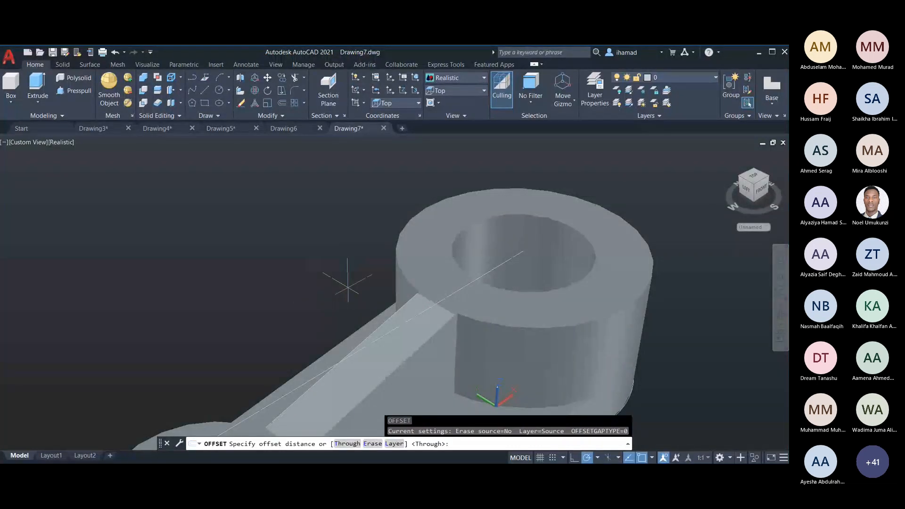
type("6")
key("Return")
left_click(440, 253)
key("Escape")
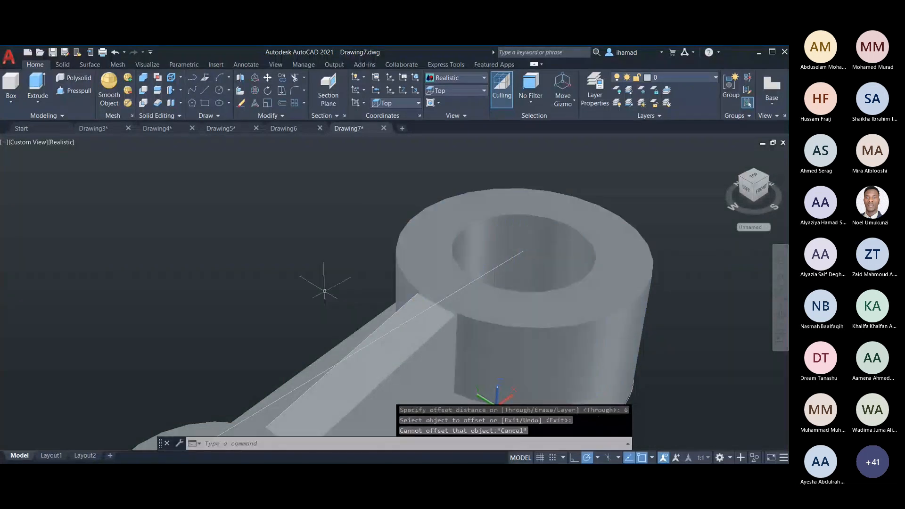
Offset the centre line by 6 to both sides, keeping the original line between the two copies.
type("o")
key("Return")
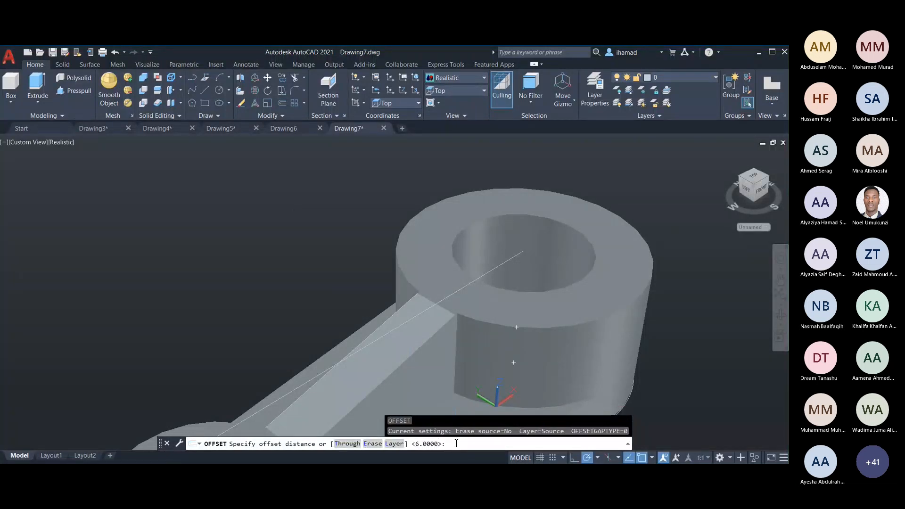
key("Return")
left_click(472, 279)
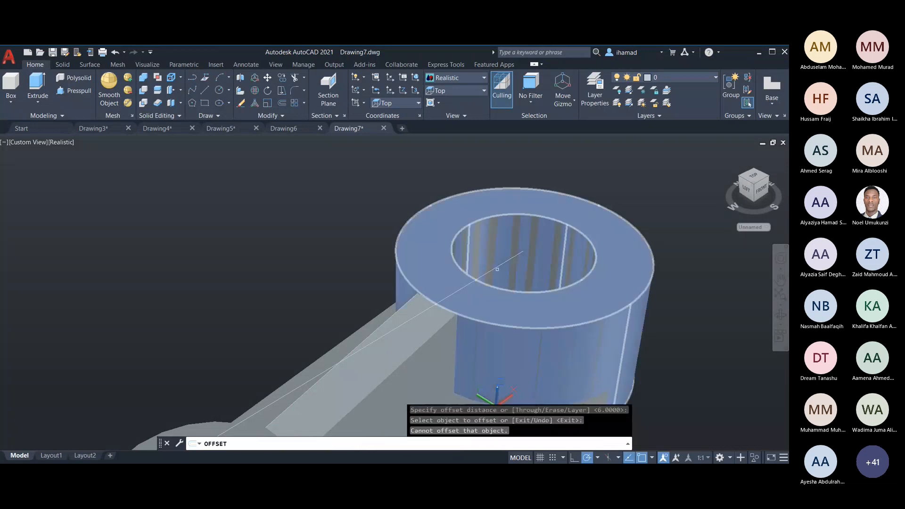
left_click(472, 280)
left_click(485, 274)
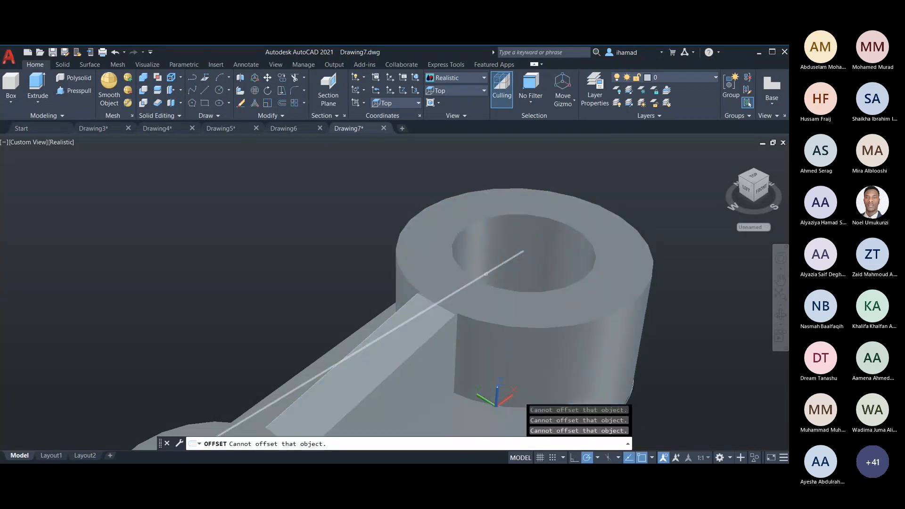
left_click(485, 273)
left_click(490, 267)
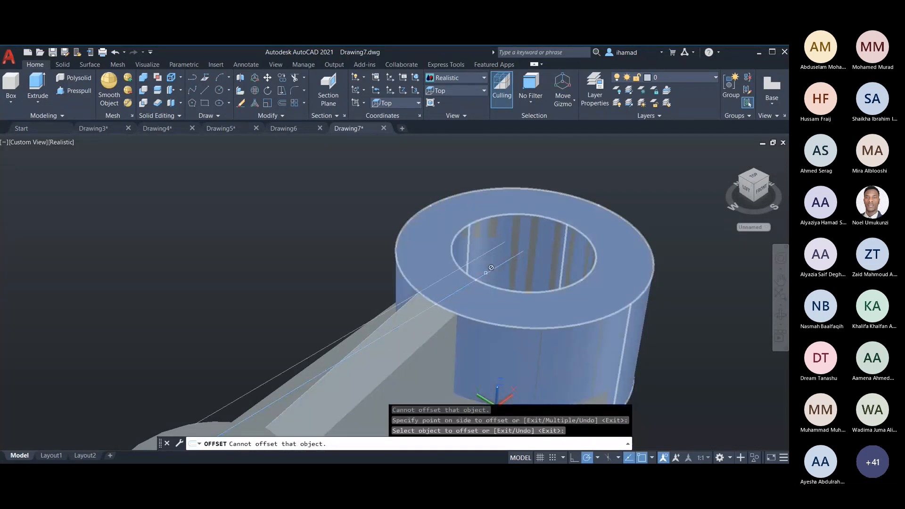
left_click(490, 270)
left_click(522, 250)
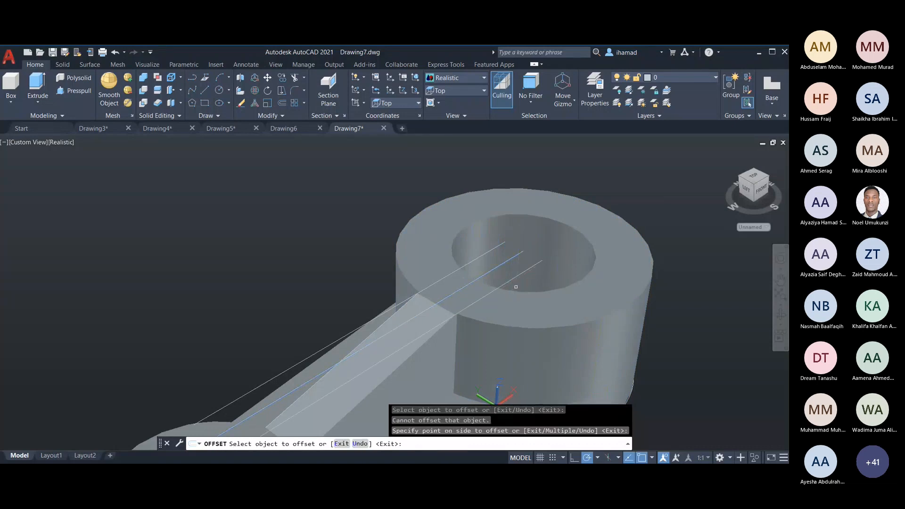
key("Escape")
Show the model in the Top view, with the three parallel lines and the large boss's bore in sight.
left_click(727, 154)
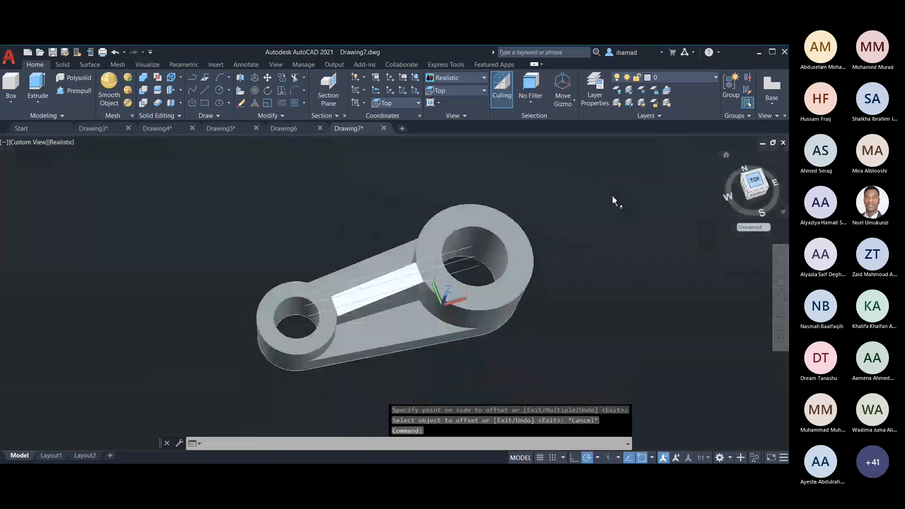
scroll(477, 293, "up", 3)
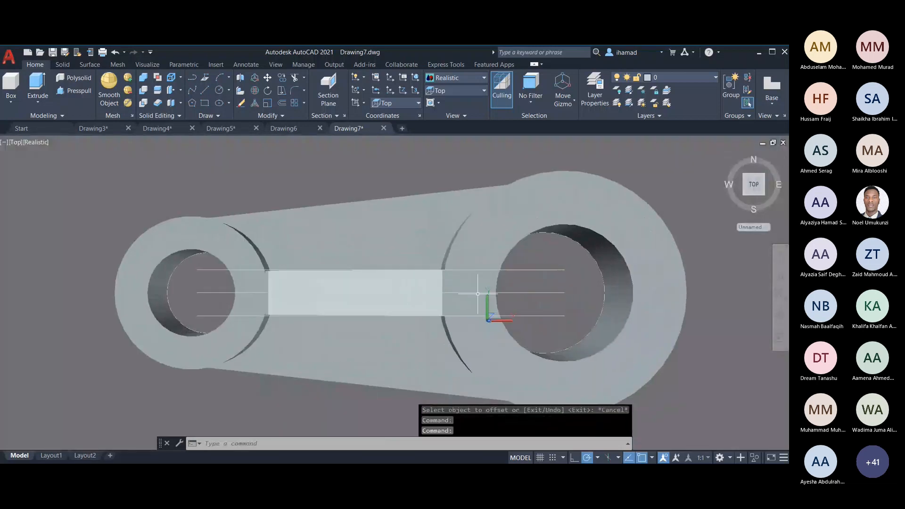
scroll(477, 293, "down", 1)
scroll(467, 287, "up", 1)
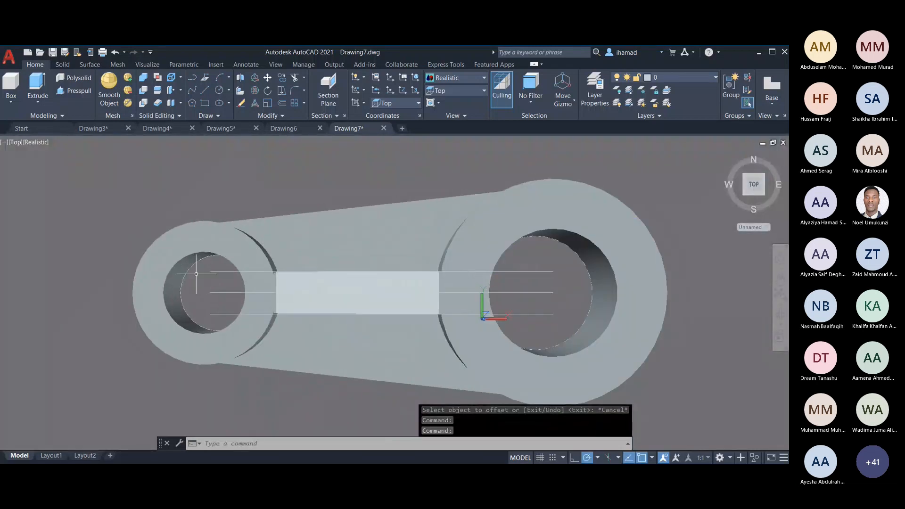
scroll(401, 292, "up", 1)
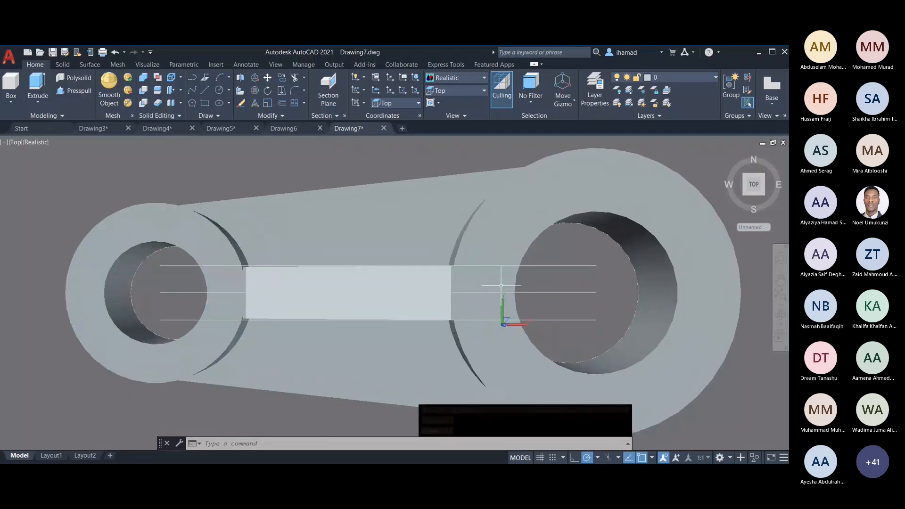
Trim the ends of the three parallel lines that extend into the large boss's bore.
type("l")
key("Return")
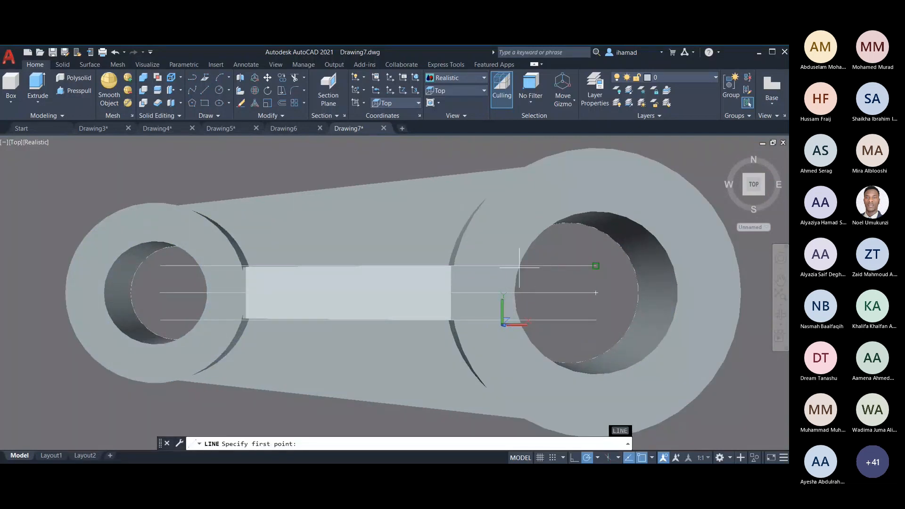
key("Escape")
type("tr")
key("Return")
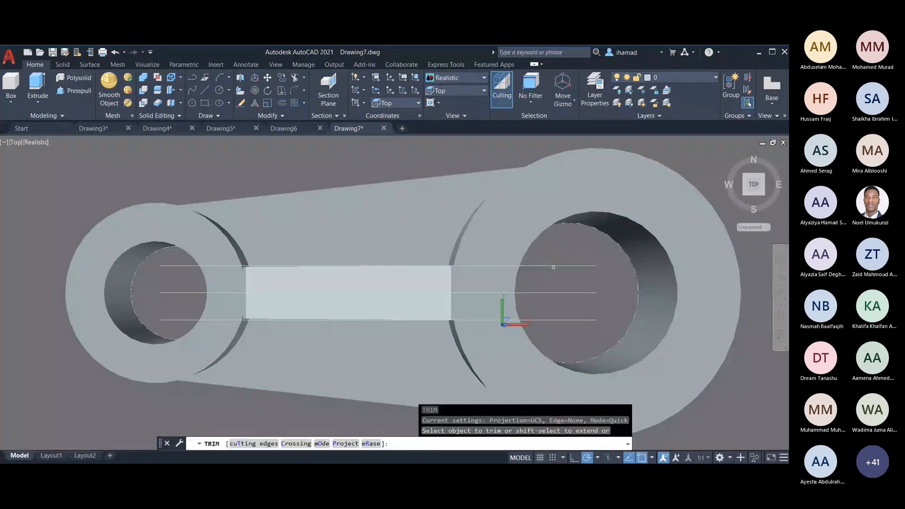
left_click(557, 259)
left_click(560, 332)
key("Return")
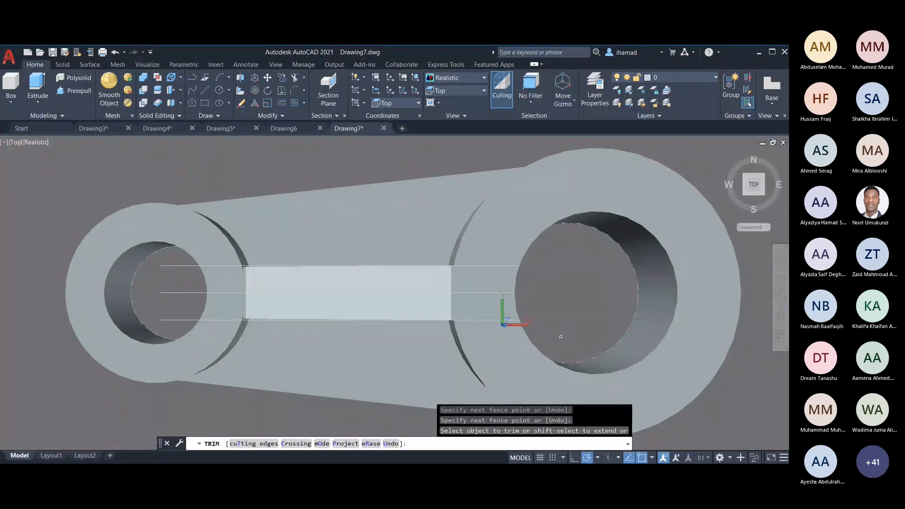
key("Escape")
Draw a line 4 long along 180° from the lower offset line's bore end, continuing to the upper offset line's bore end.
scroll(549, 335, "up", 2)
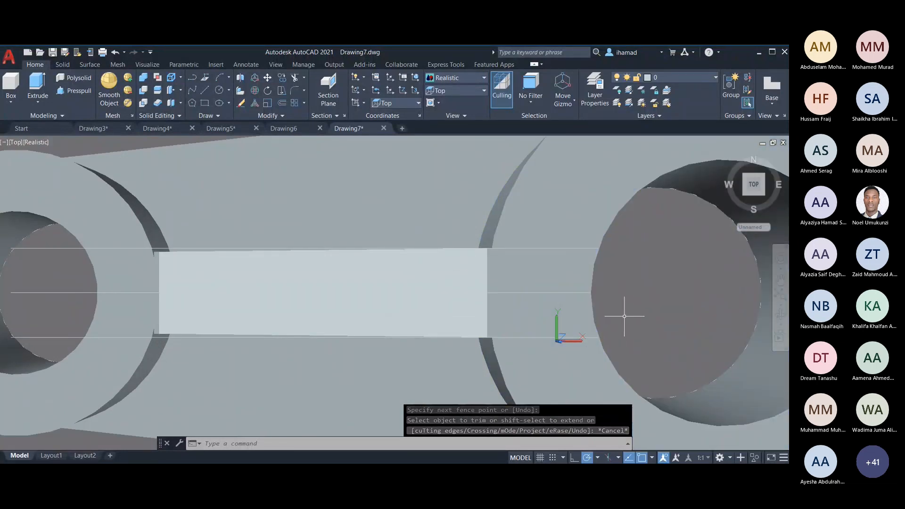
type("l")
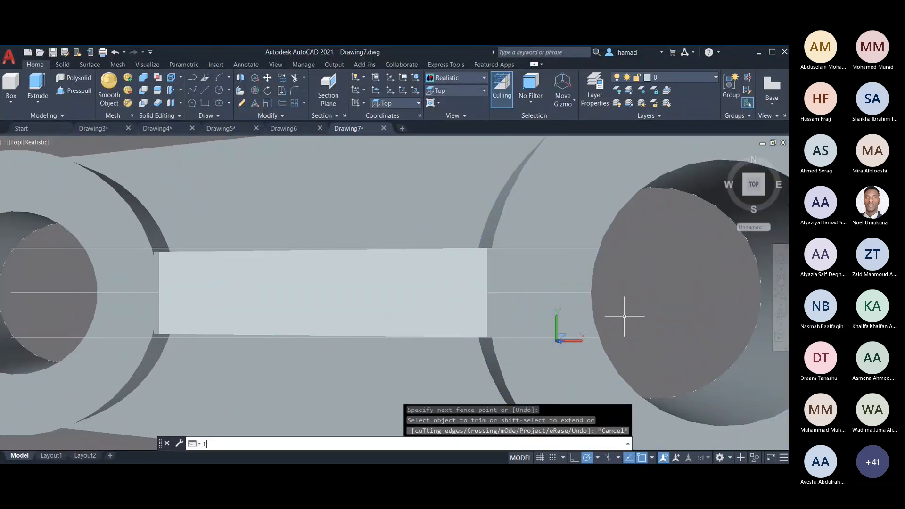
key("Return")
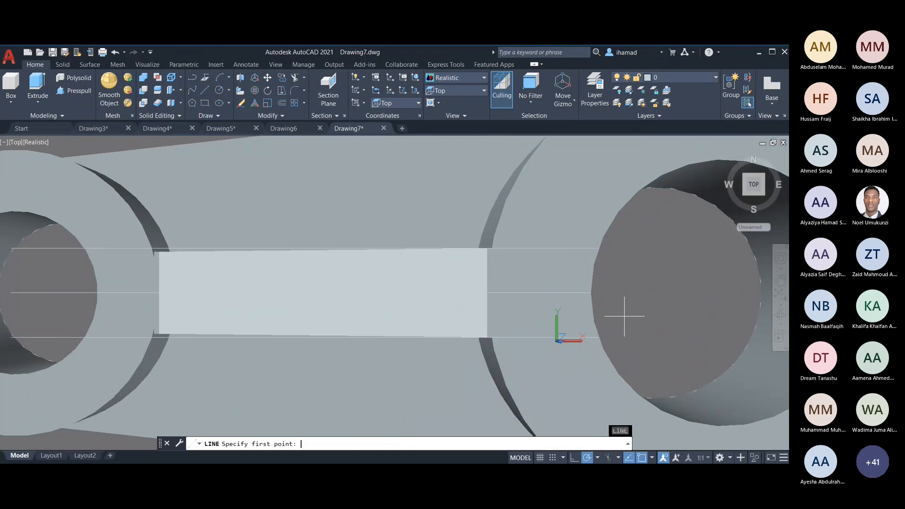
left_click(595, 337)
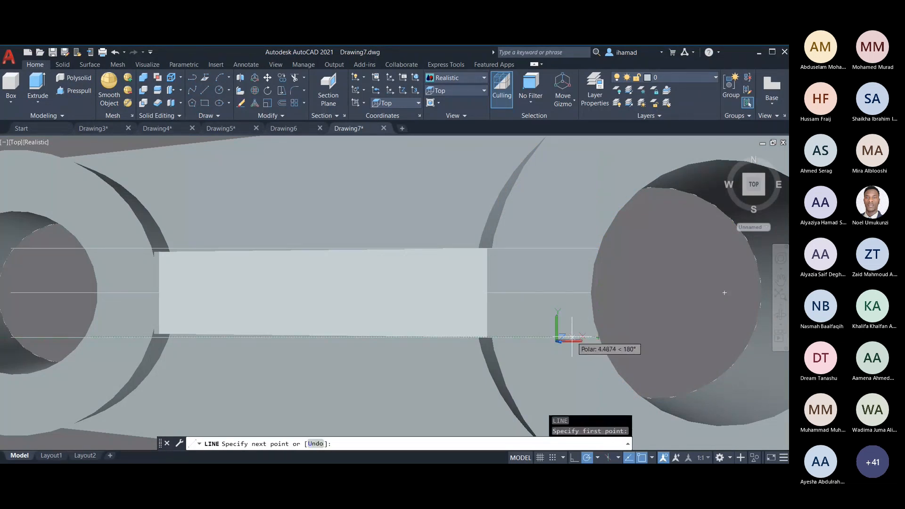
key("Return")
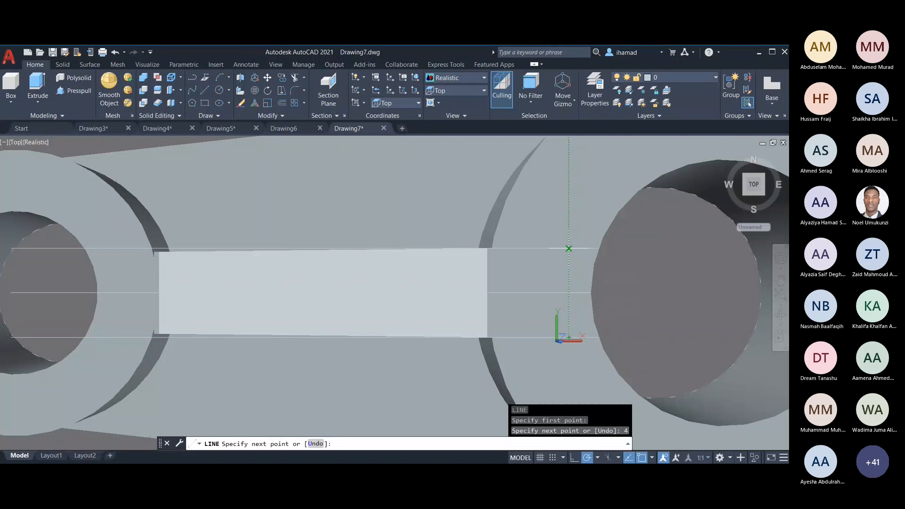
type("4")
left_click(598, 249)
key("Escape")
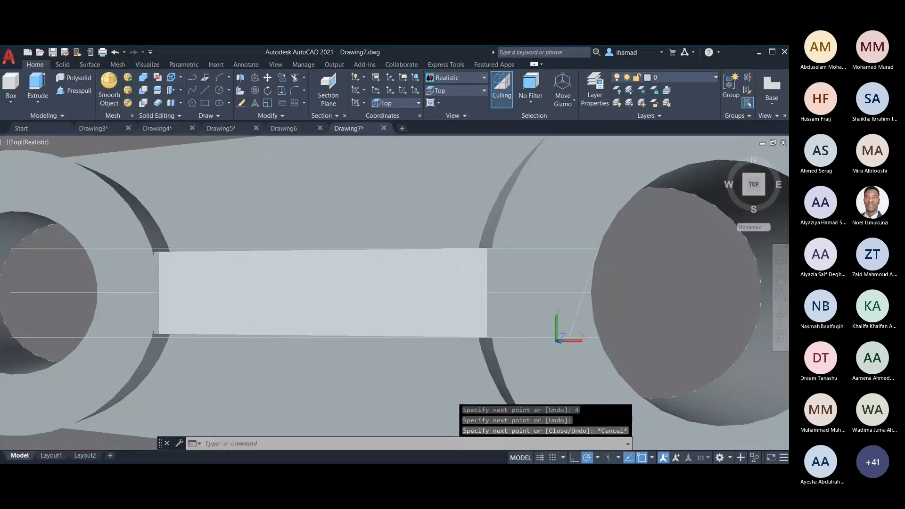
Undo the keyway line segments, the zoom and the trim at the large boss's bore.
key("ctrl+z")
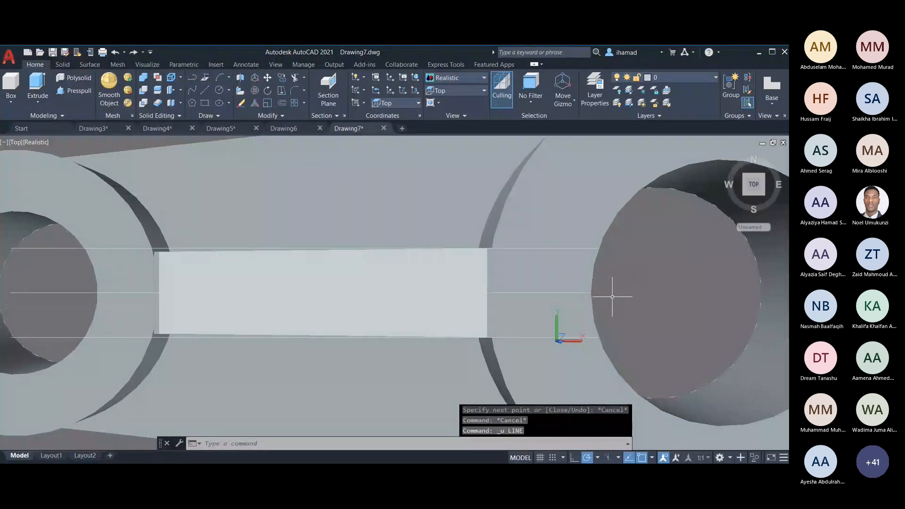
key("ctrl+z")
key("ctrl+z")
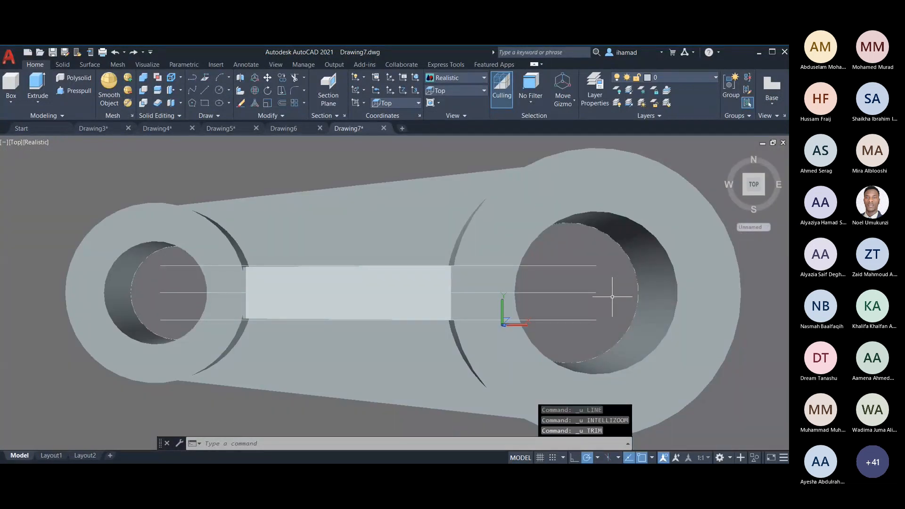
Trim the three parallel lines back to the bore edge of the large boss with fence cuts across them.
type("tr")
key("Return")
left_click_drag(573, 253, 567, 347)
left_click_drag(564, 258, 554, 344)
key("Escape")
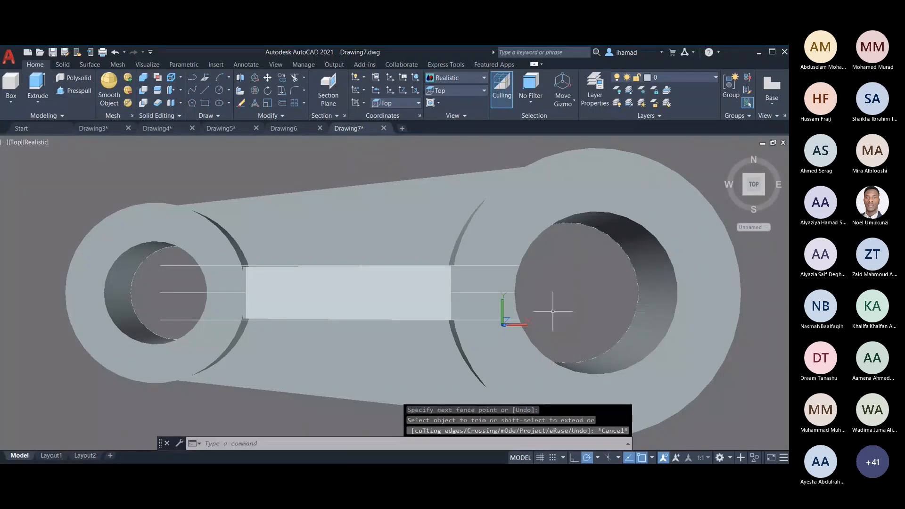
Draw the closed keyway outline from the lower offset line's bore end: 4 along 180°, across to the upper line, and back to the start.
scroll(553, 344, "up", 4)
middle_click_drag(689, 299, 412, 272)
type("l")
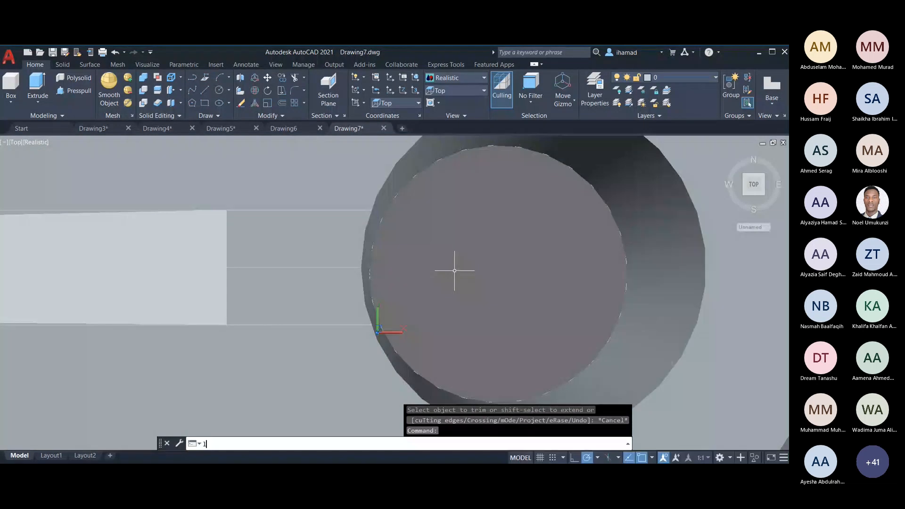
key("Return")
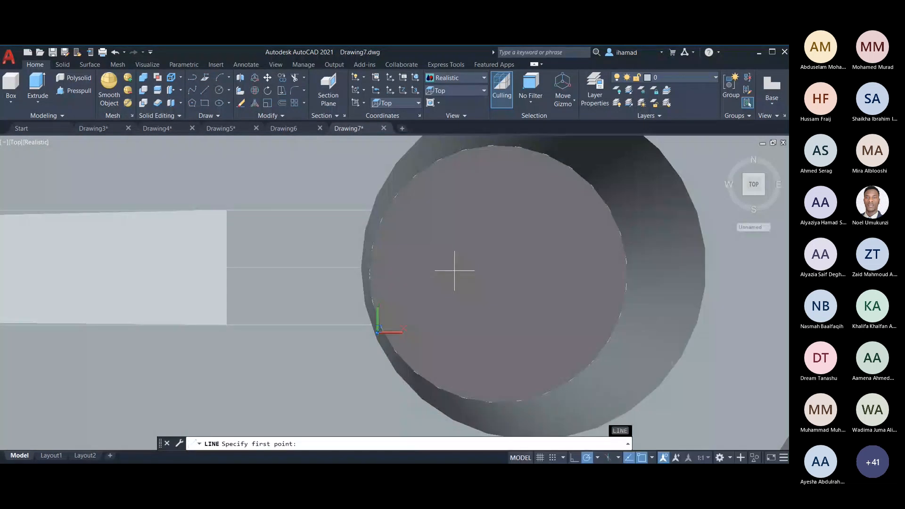
left_click(371, 325)
type("4")
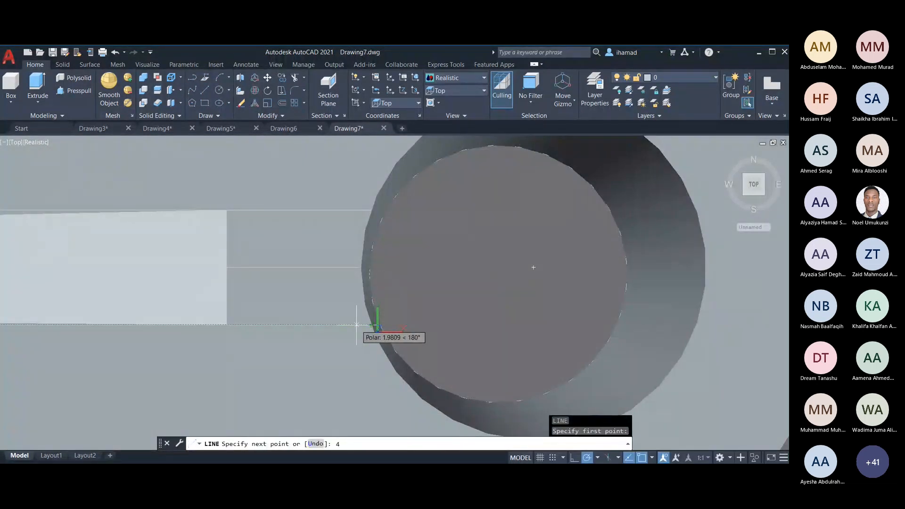
key("Return")
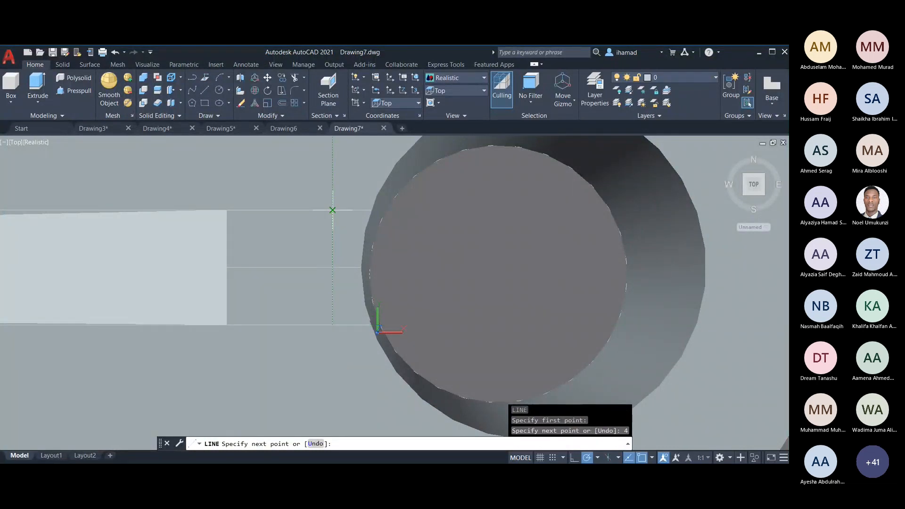
left_click(332, 210)
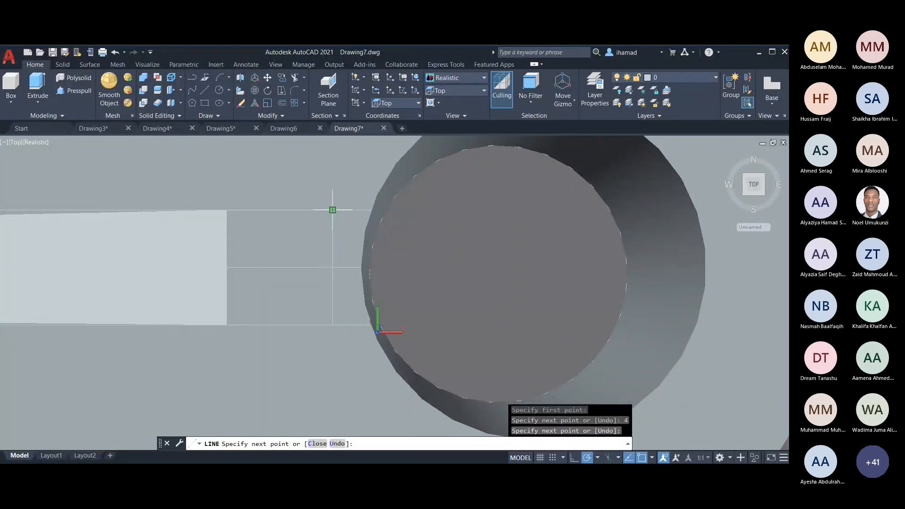
left_click(371, 210)
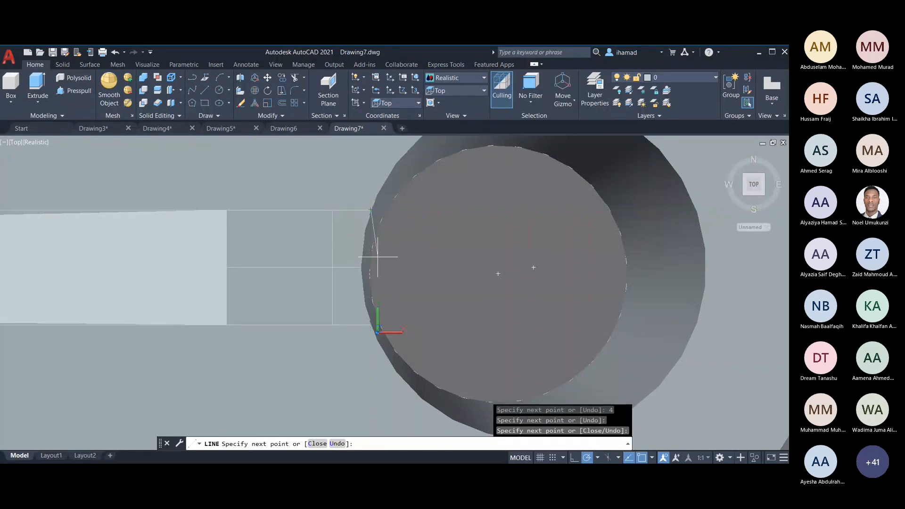
left_click(372, 320)
key("Escape")
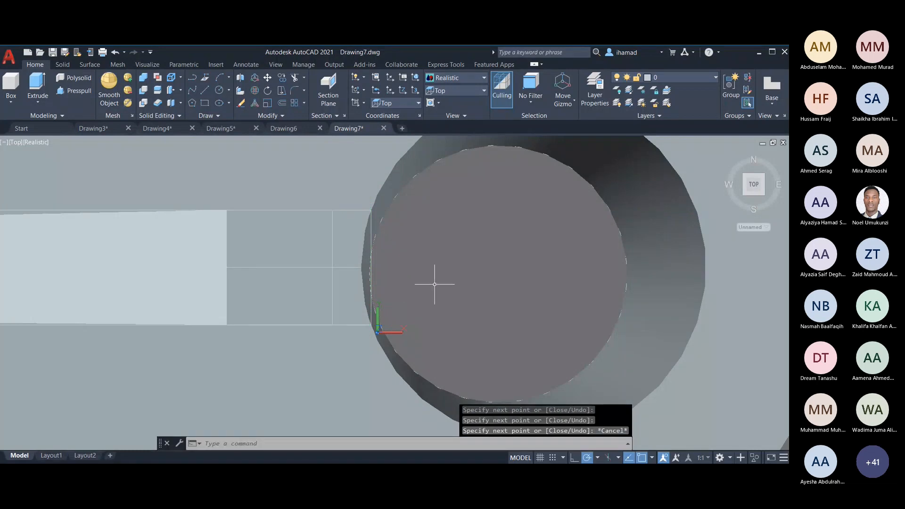
left_click(306, 210)
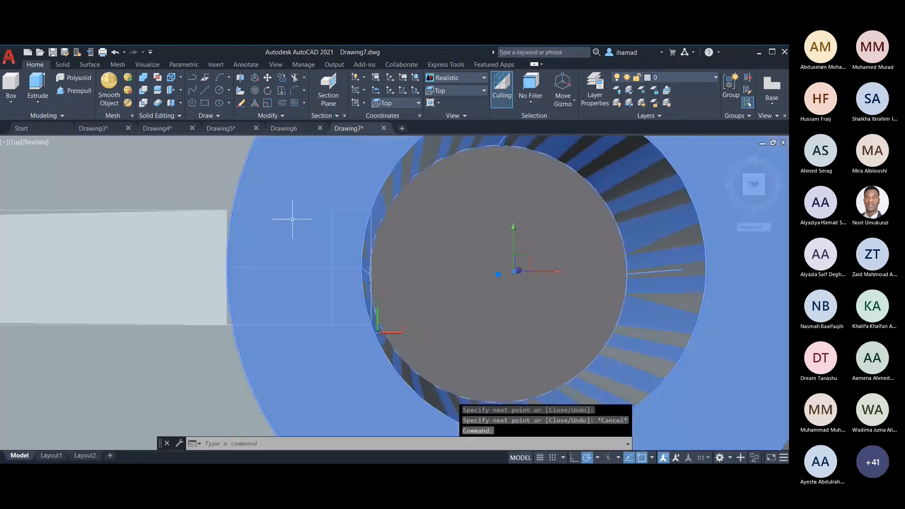
key("Escape")
key("Escape")
key("Escape")
Return the model to the home view and delete the construction offset line on the far side of the rib.
scroll(465, 257, "down", 2)
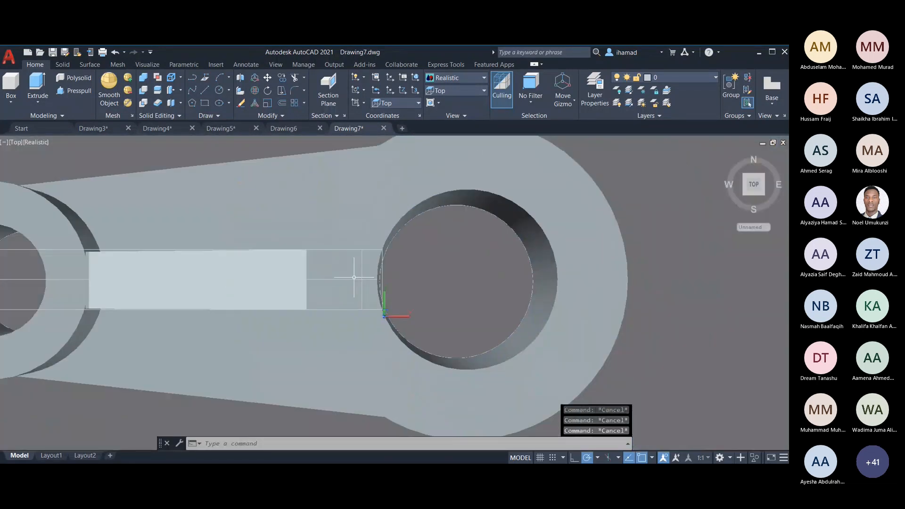
left_click(725, 154)
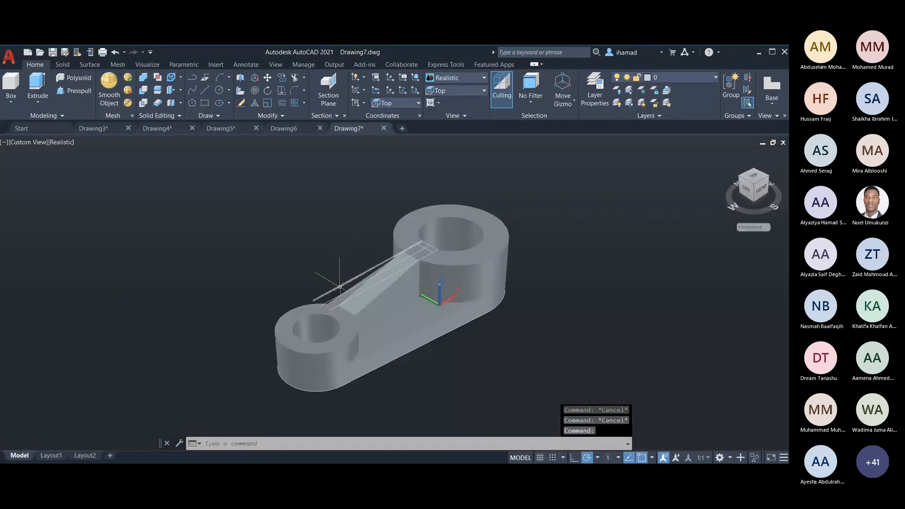
left_click(340, 286)
key("Delete")
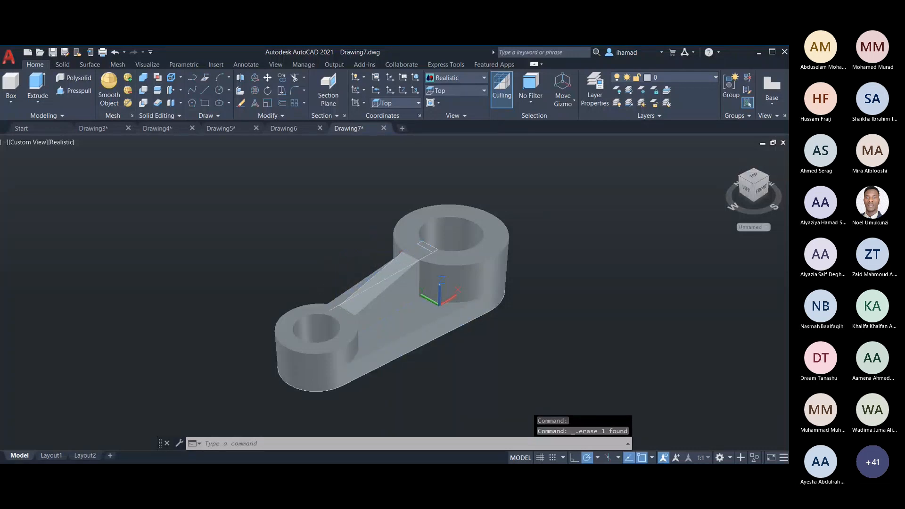
scroll(449, 243, "up", 5)
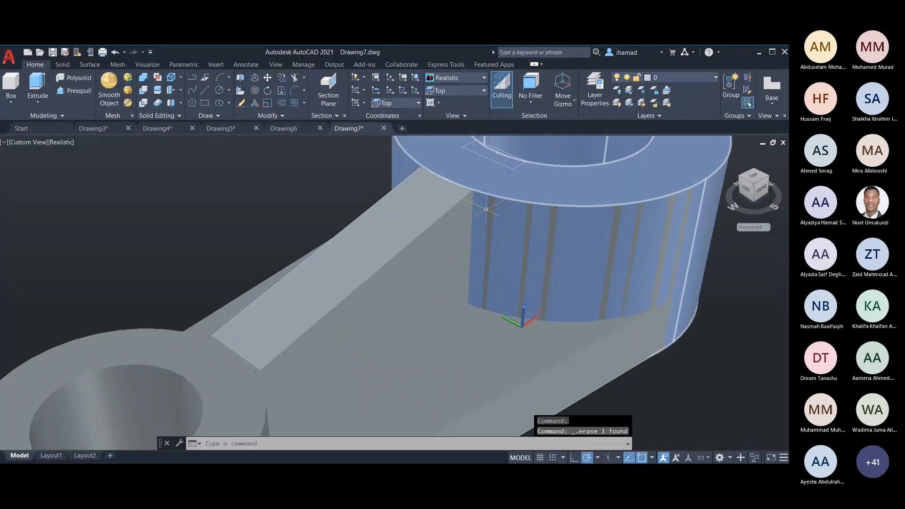
scroll(450, 239, "down", 4)
scroll(452, 235, "up", 2)
scroll(424, 231, "up", 2)
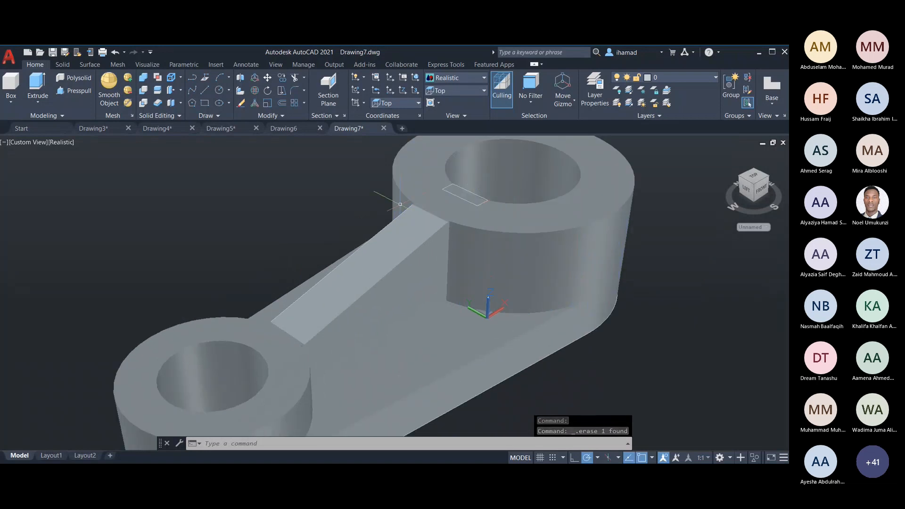
scroll(286, 222, "down", 2)
scroll(345, 216, "up", 2)
middle_click_drag(346, 218, 205, 244)
scroll(315, 233, "up", 2)
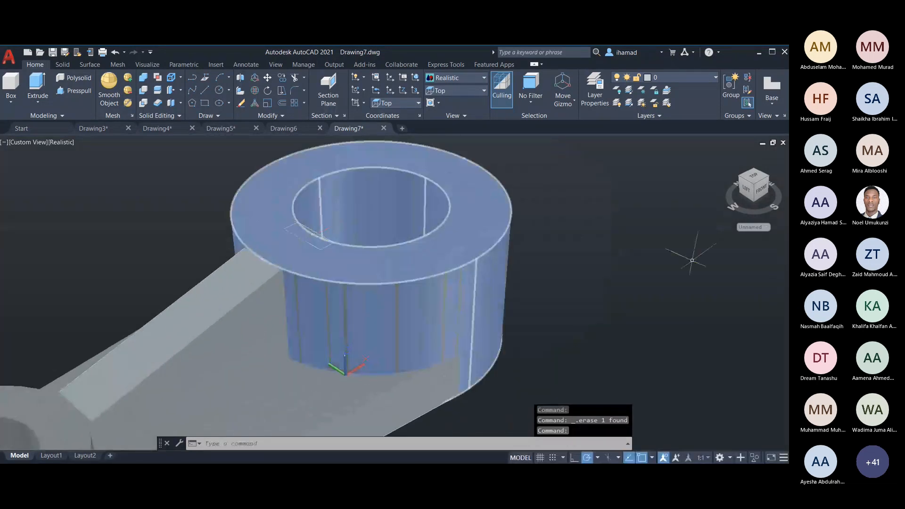
scroll(691, 254, "down", 3)
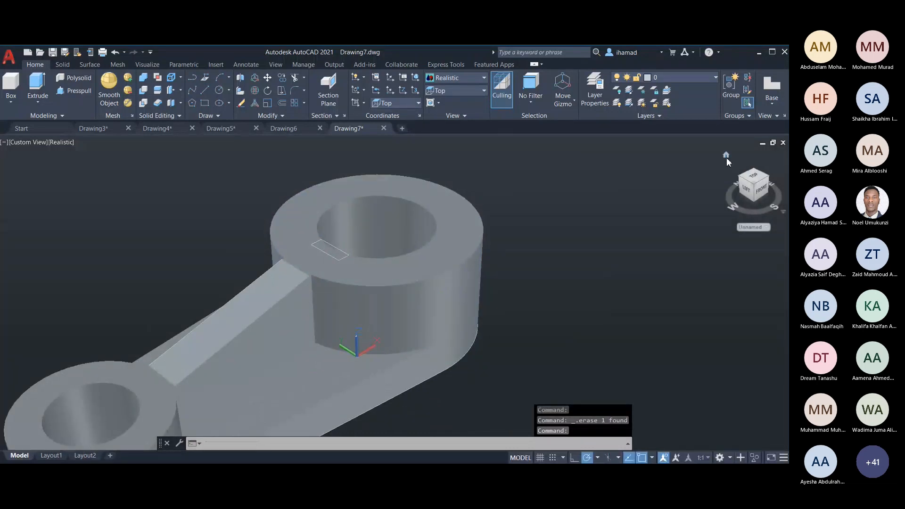
Cut the keyway through the full height of the large boss by press-pulling its outline down past the base.
left_click(726, 156)
left_click(74, 90)
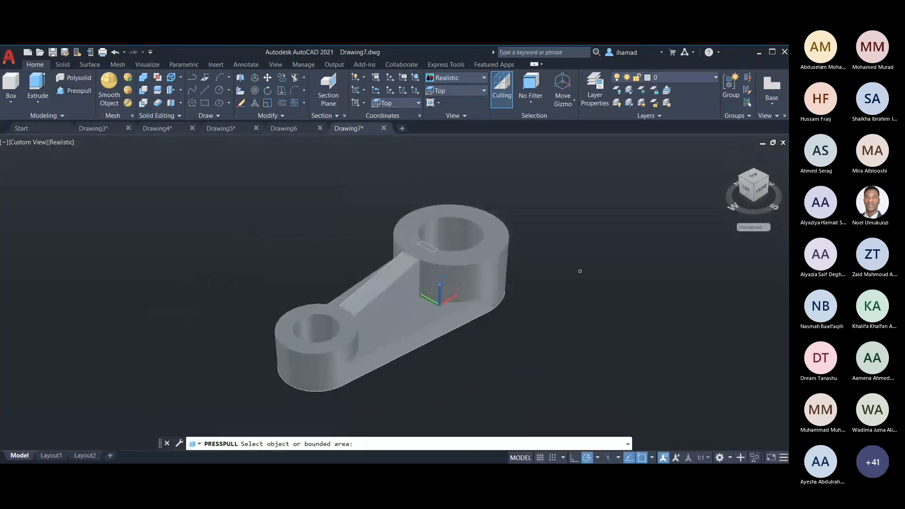
scroll(580, 266, "up", 5)
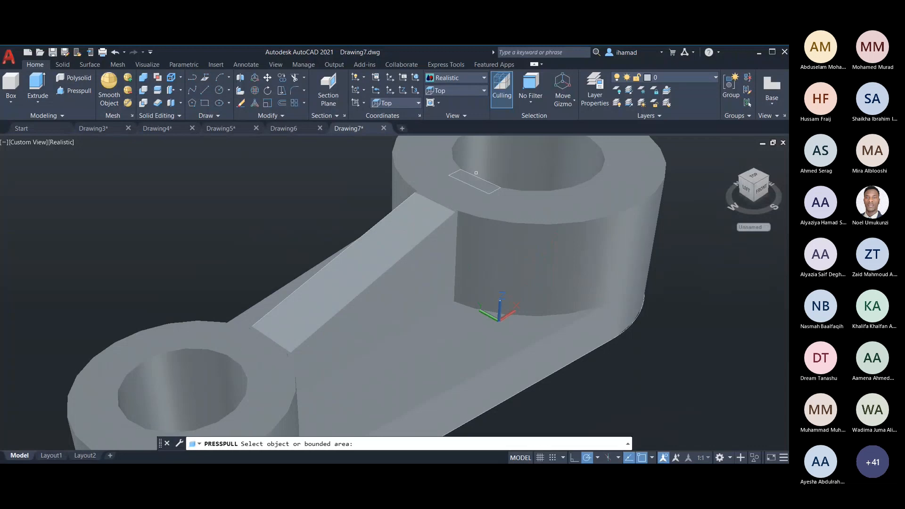
left_click(469, 179)
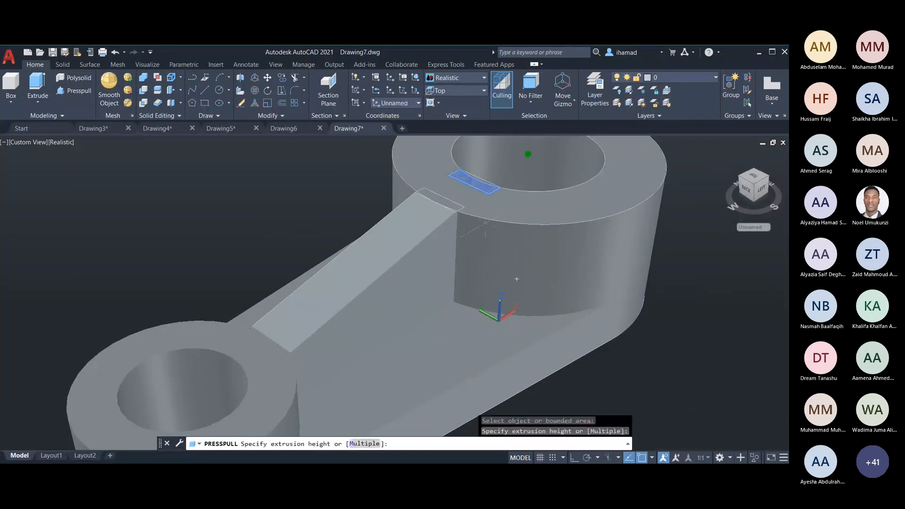
scroll(517, 279, "down", 5)
left_click(493, 350)
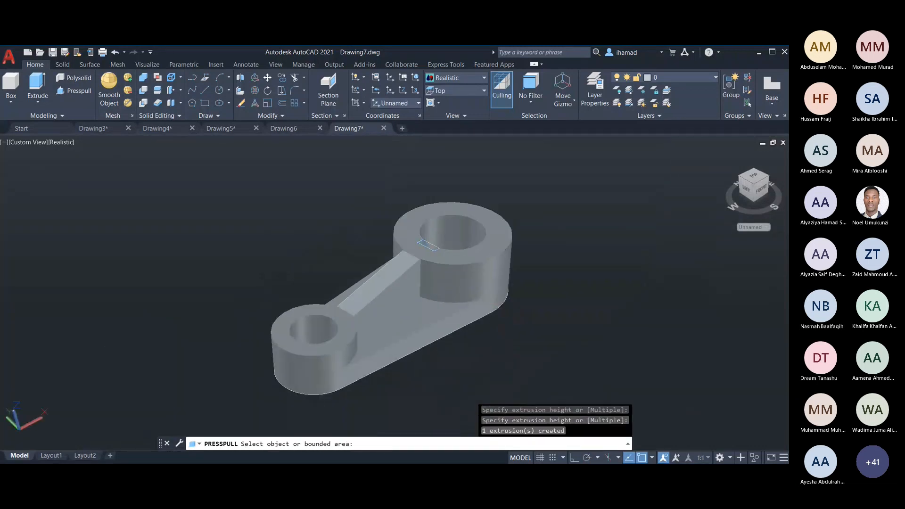
key("Return")
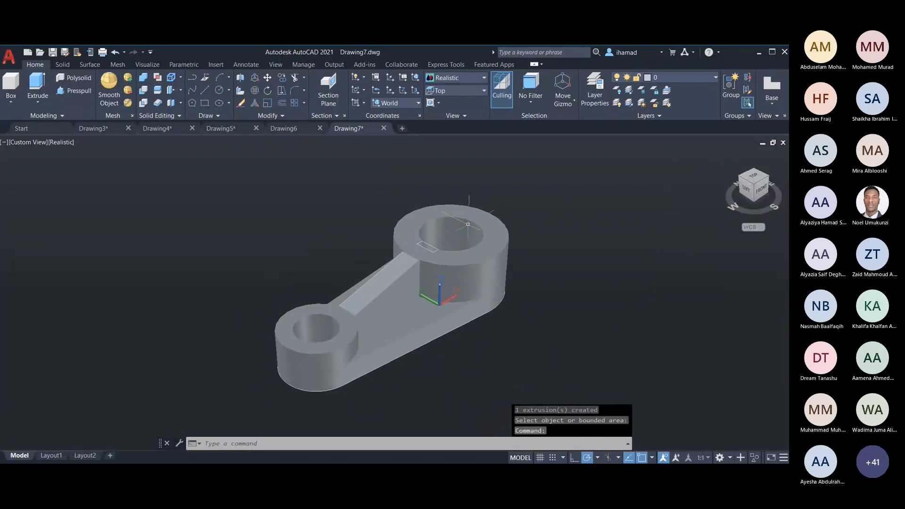
Delete the leftover keyway outline on the top face of the large boss.
scroll(398, 289, "up", 2)
scroll(449, 191, "up", 2)
middle_click_drag(702, 223, 628, 339)
key("Escape")
key("Escape")
scroll(405, 292, "up", 1)
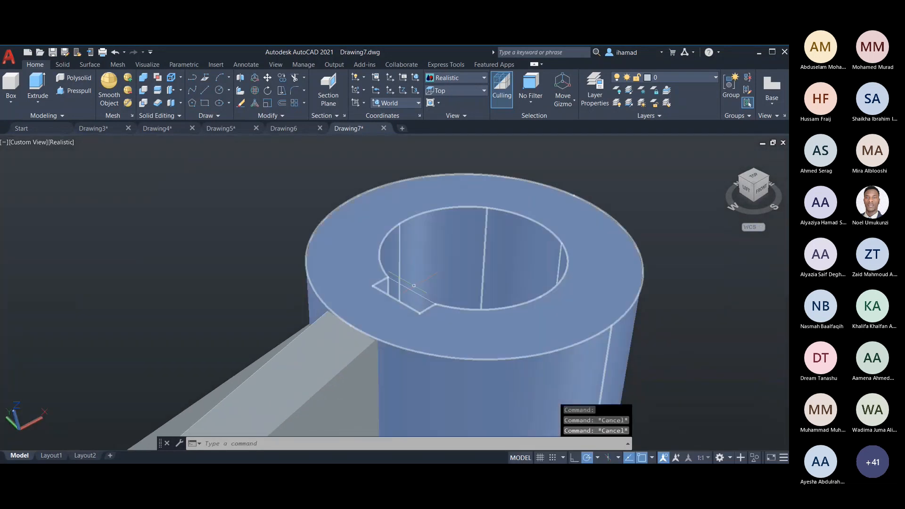
left_click(411, 290)
key("Delete")
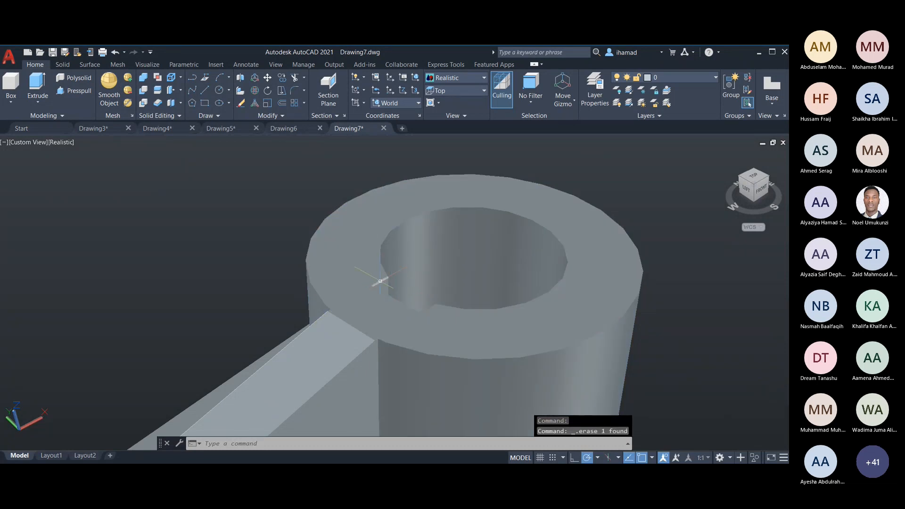
Delete the leftover bore circle at the base of the large boss, working in the top view.
left_click(754, 178)
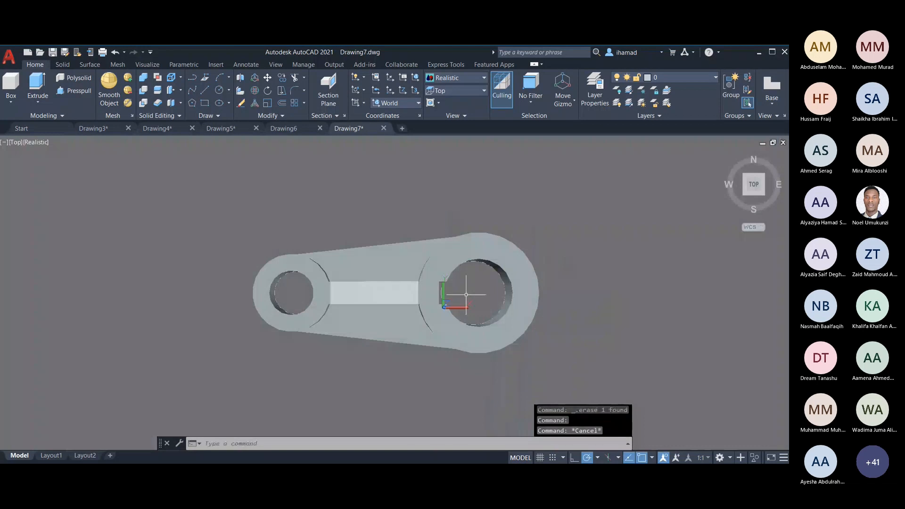
scroll(466, 295, "up", 3)
middle_click_drag(497, 309, 380, 329)
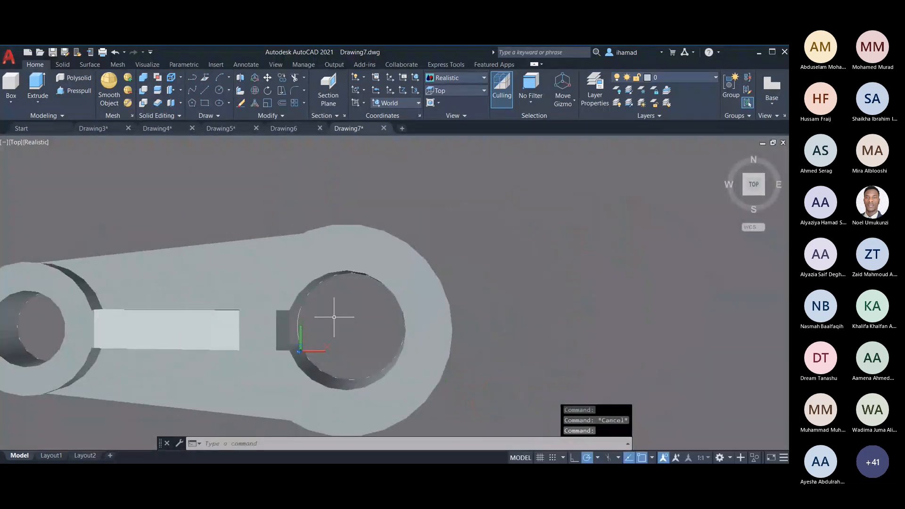
scroll(335, 317, "up", 4)
left_click(208, 332)
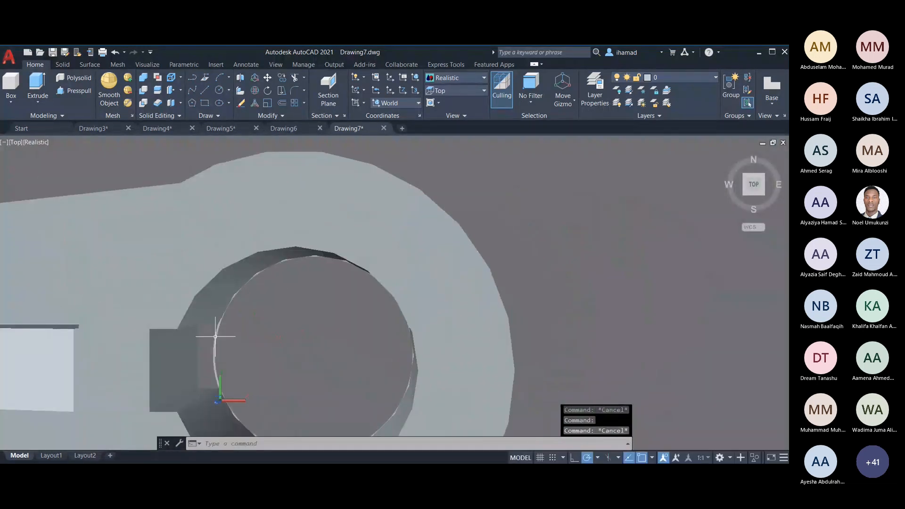
key("Delete")
scroll(212, 333, "down", 1)
scroll(398, 294, "down", 2)
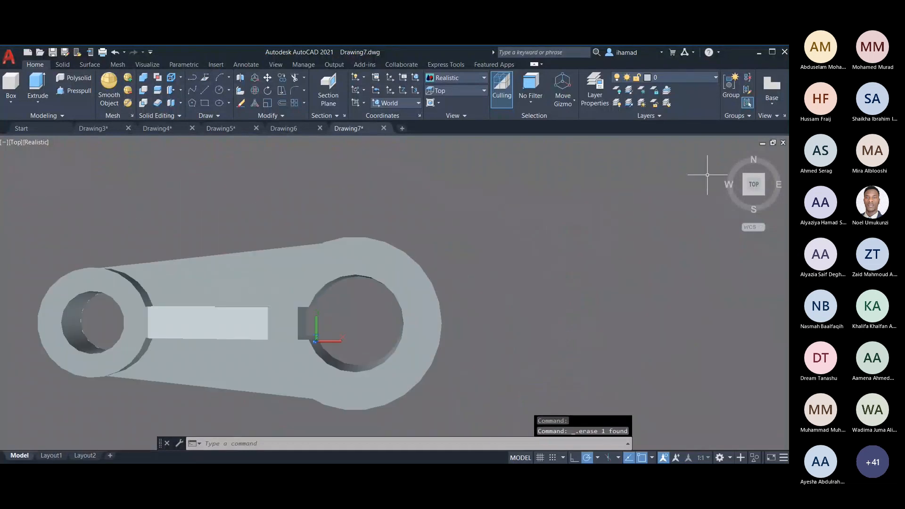
Return the link arm model to its home view with nothing selected.
left_click(727, 154)
key("Escape")
key("Escape")
key("Escape")
scroll(283, 210, "down", 1)
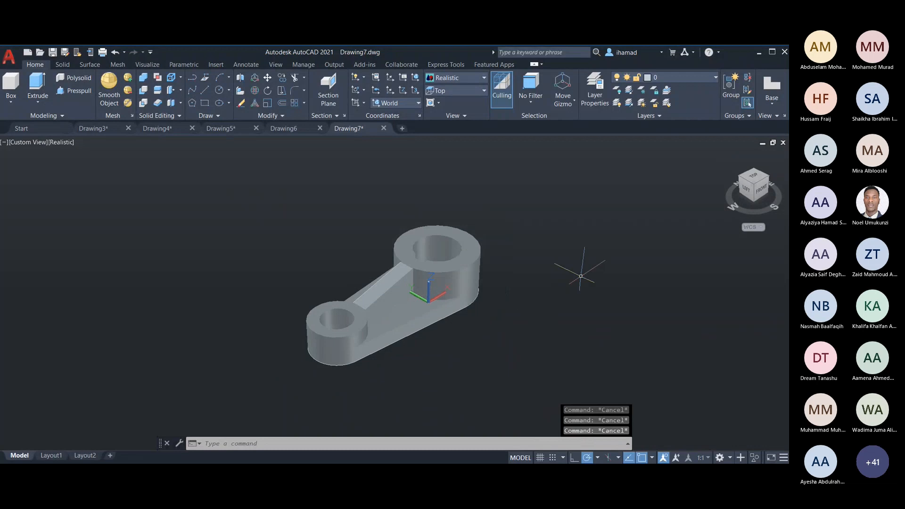
scroll(587, 265, "up", 2)
middle_click_drag(616, 239, 644, 243)
key("Escape")
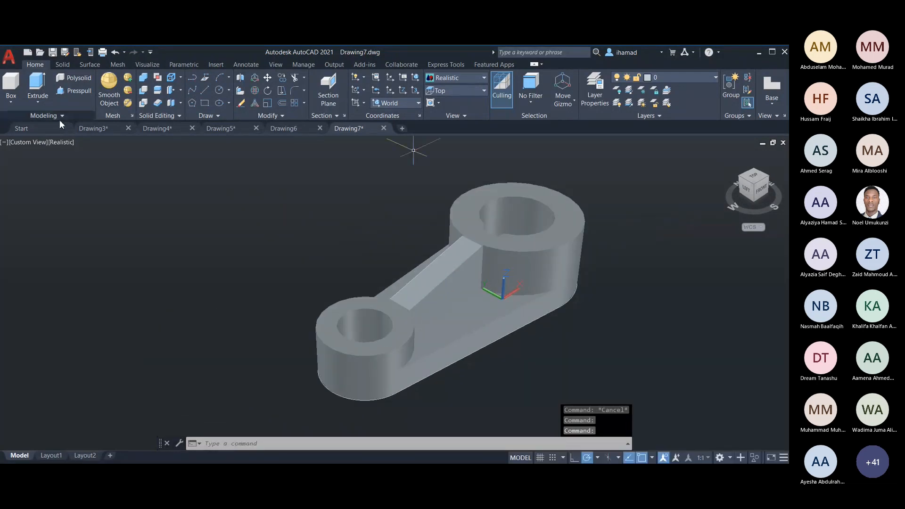
Check the dimensioned reference drawing in Drawing3 and return to the link arm model in Drawing7.
left_click(90, 127)
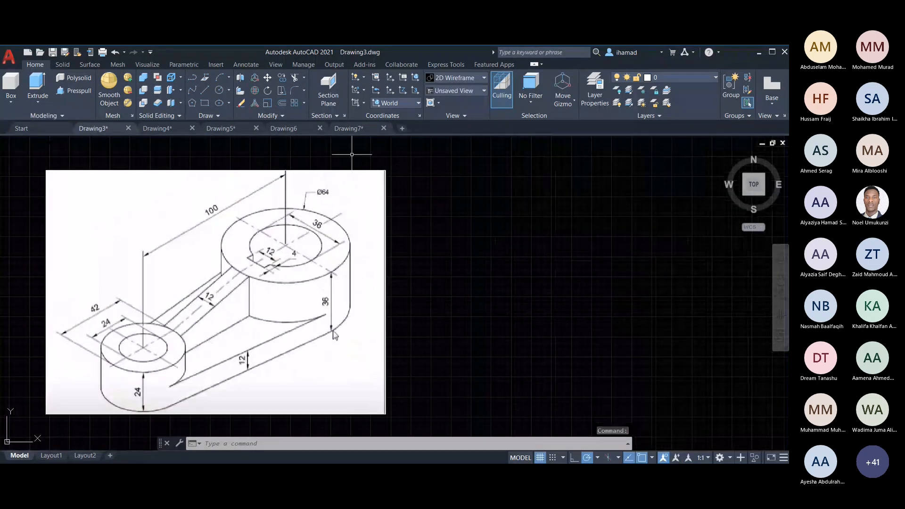
left_click(349, 128)
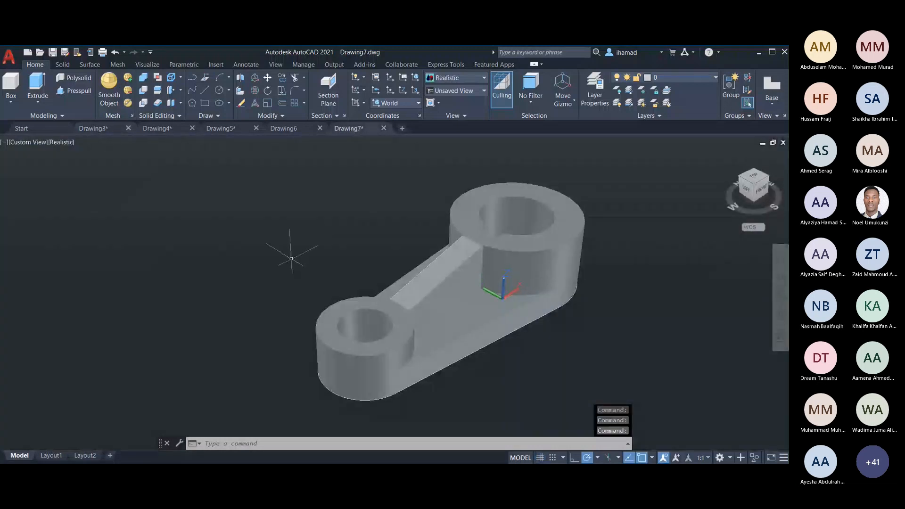
key("Escape")
key("Escape")
key("Escape")
scroll(246, 240, "down", 2)
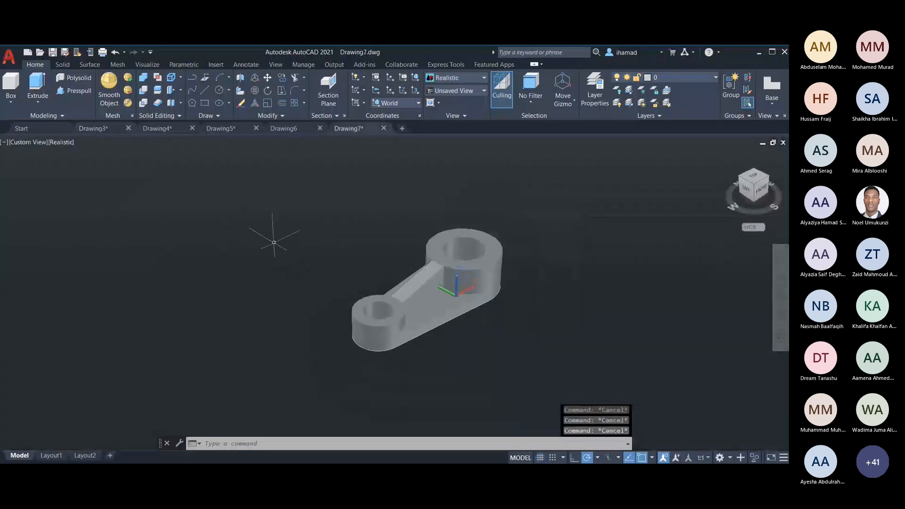
scroll(561, 240, "up", 3)
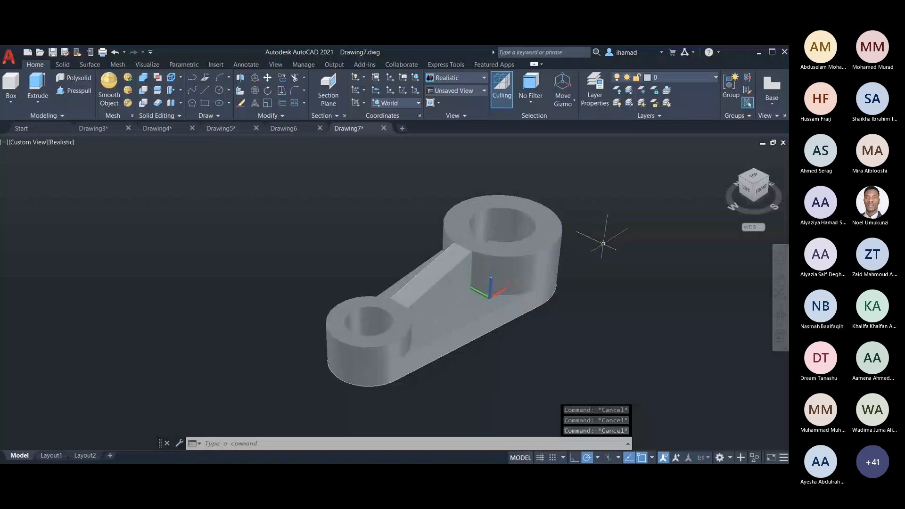
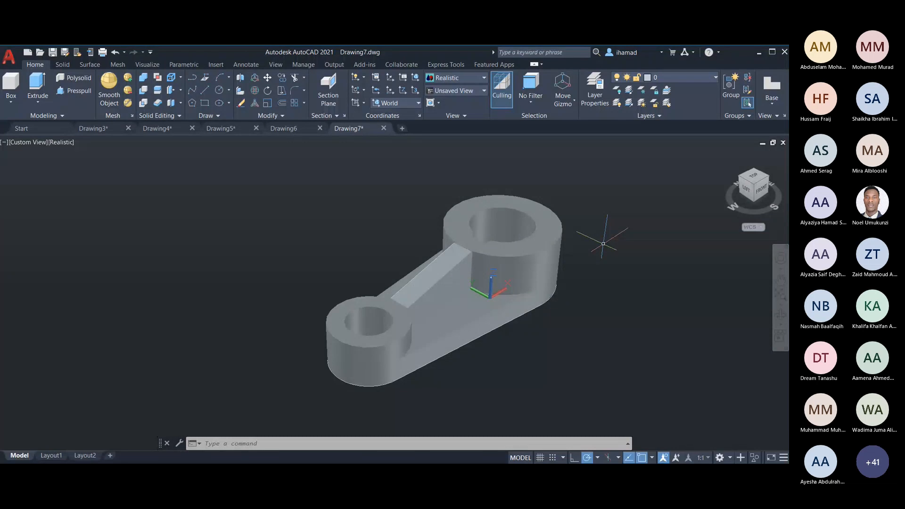
Select the rib, the large boss and the small boss one by one to inspect them as separate solids, and clear the selection.
left_click(446, 267, "ctrl")
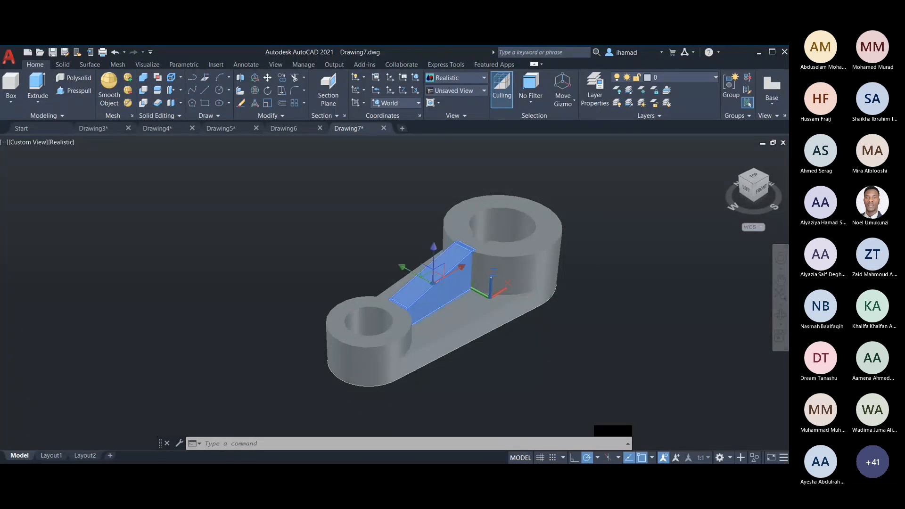
left_click(476, 216)
left_click(441, 318)
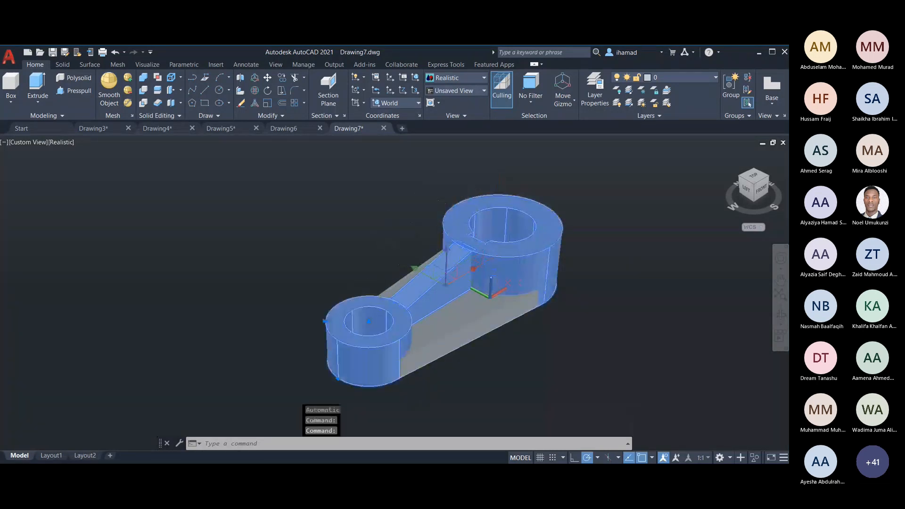
key("Escape")
key("Escape")
key("Escape")
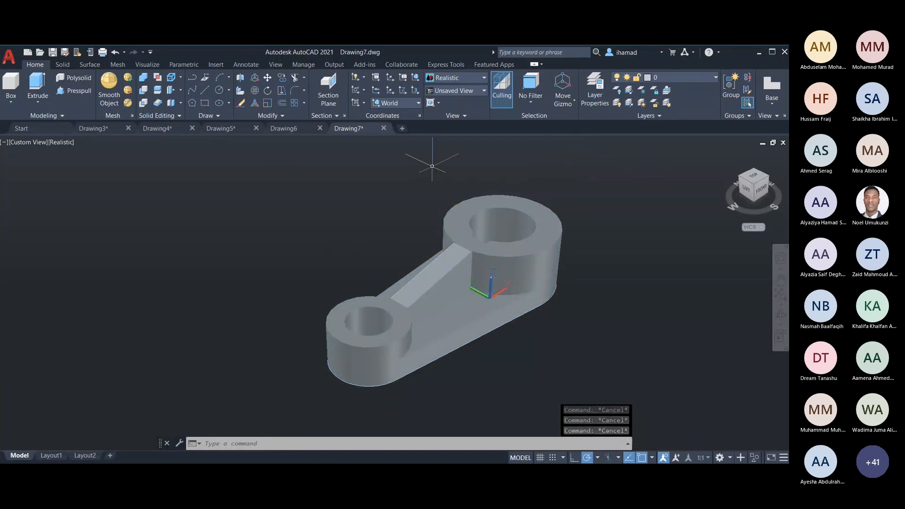
Union the base web, rib, large boss and small boss into one solid and check it by selecting it.
left_click(144, 79)
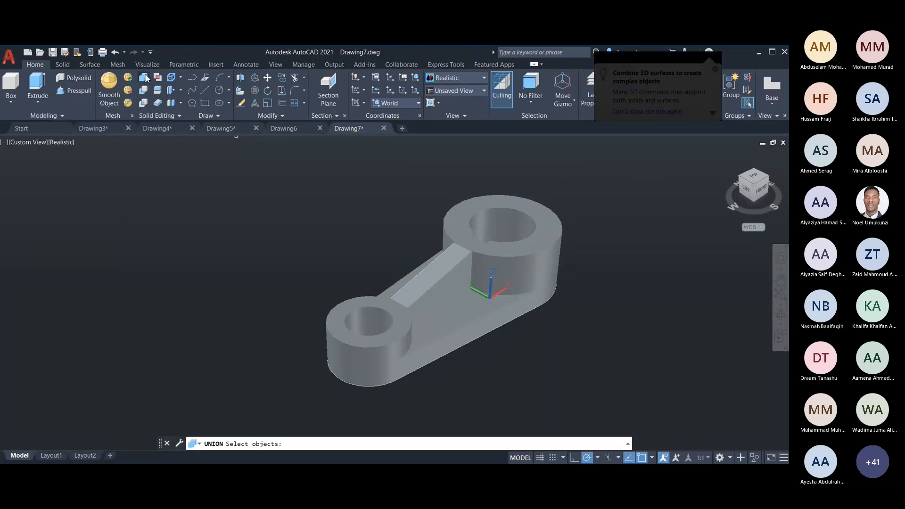
mouse_move(256, 264)
left_mouse_down()
mouse_move(319, 369)
mouse_move(491, 398)
mouse_move(643, 177)
mouse_move(363, 174)
left_mouse_up()
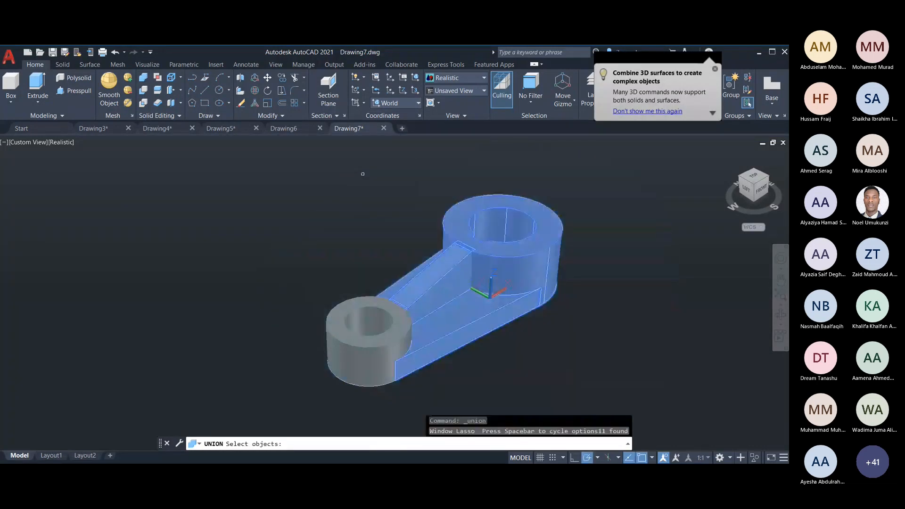
left_click(370, 330)
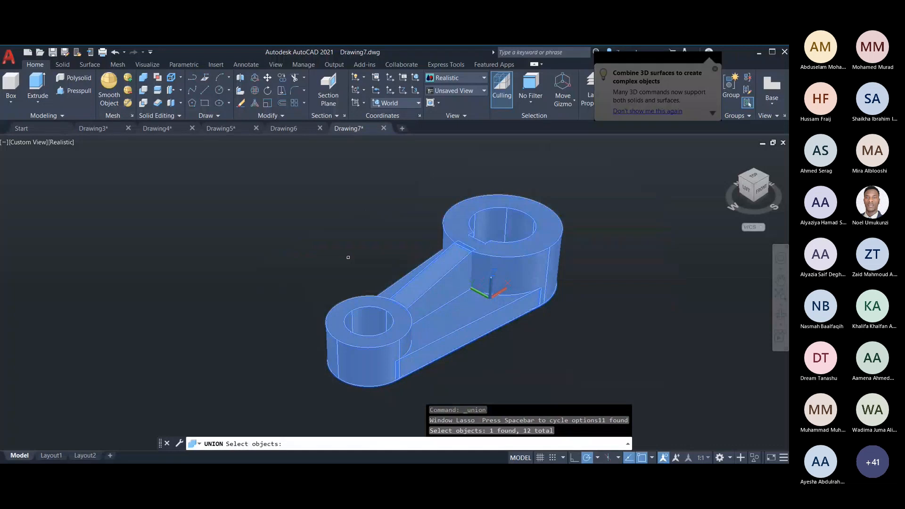
key("Return")
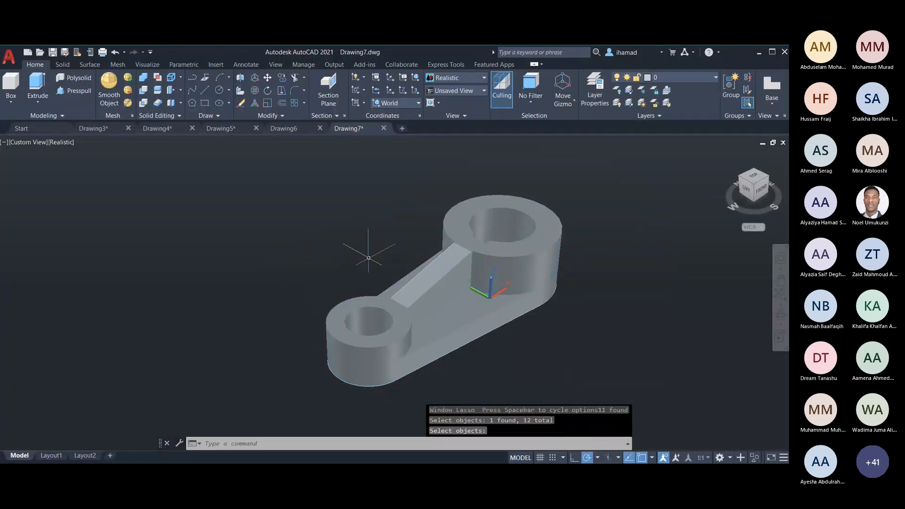
left_click(426, 264)
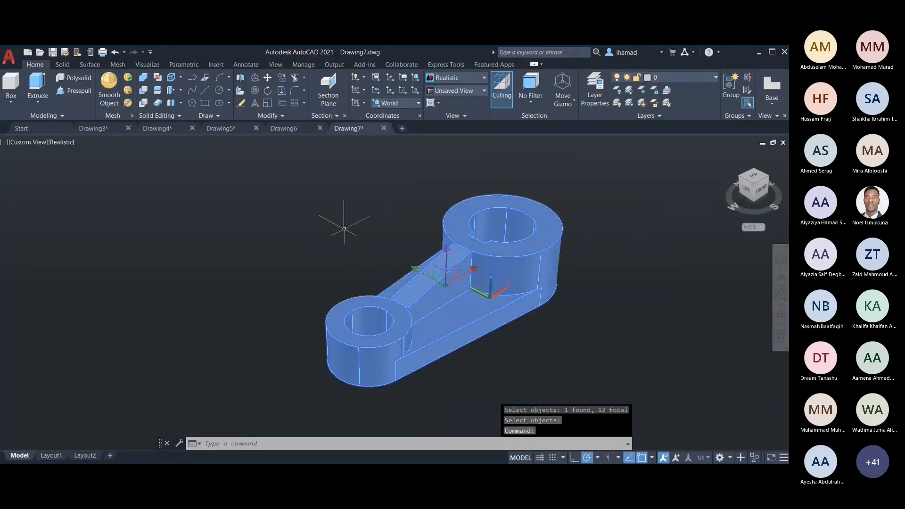
key("Escape")
Move the united link arm solid sideways, clear of its construction sketches.
left_click(441, 230)
type("m")
key("Return")
left_click(453, 240)
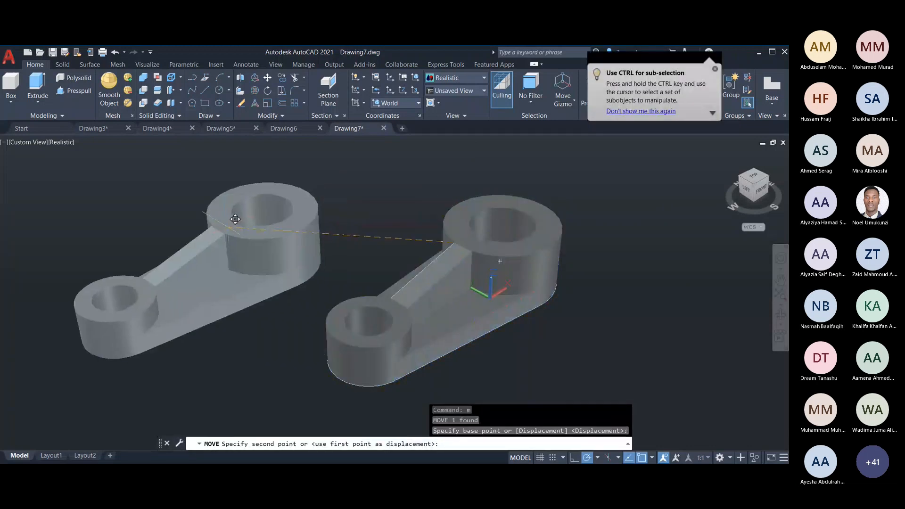
key("Escape")
Delete all the construction lines and circles left at the link arm's original location, including the small boss's outer circle.
mouse_move(322, 312)
left_mouse_down()
mouse_move(358, 391)
mouse_move(620, 205)
mouse_move(545, 157)
mouse_move(496, 172)
left_mouse_up()
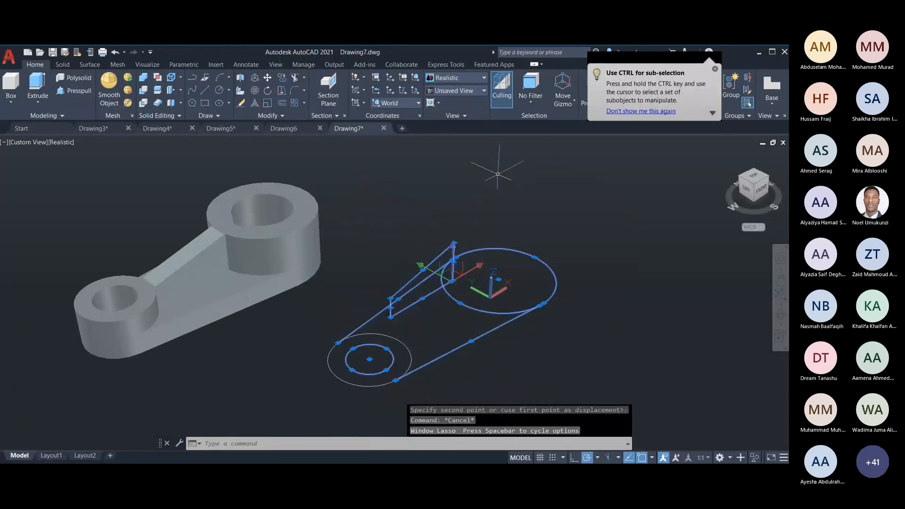
key("Delete")
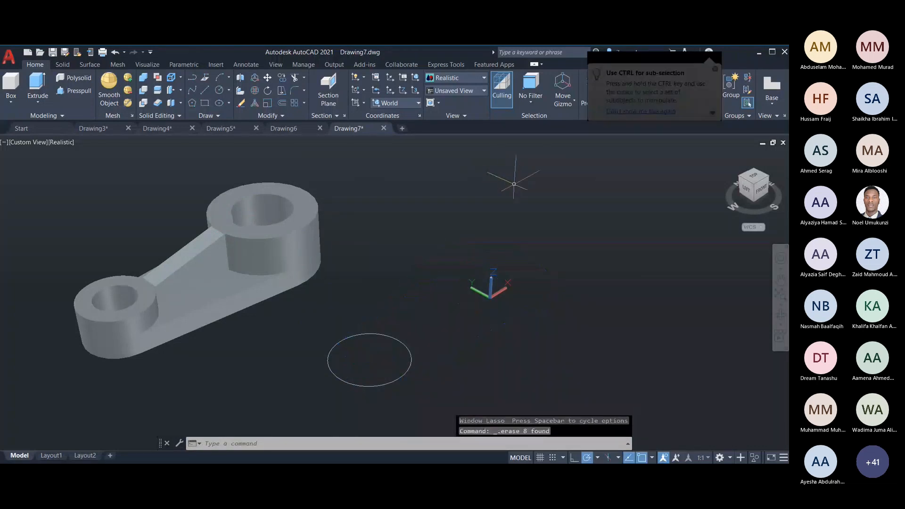
left_click(387, 336)
key("Delete")
scroll(368, 325, "down", 2)
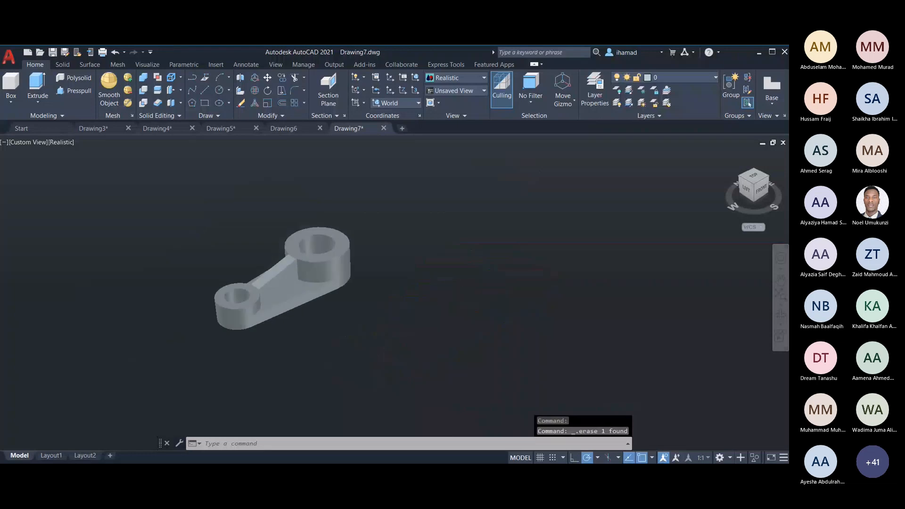
scroll(368, 325, "up", 4)
scroll(368, 325, "down", 3)
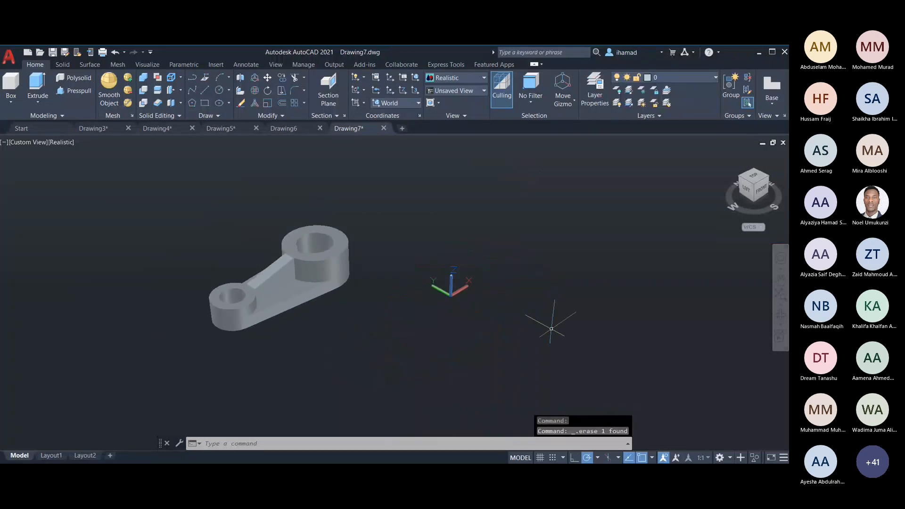
scroll(372, 306, "up", 2)
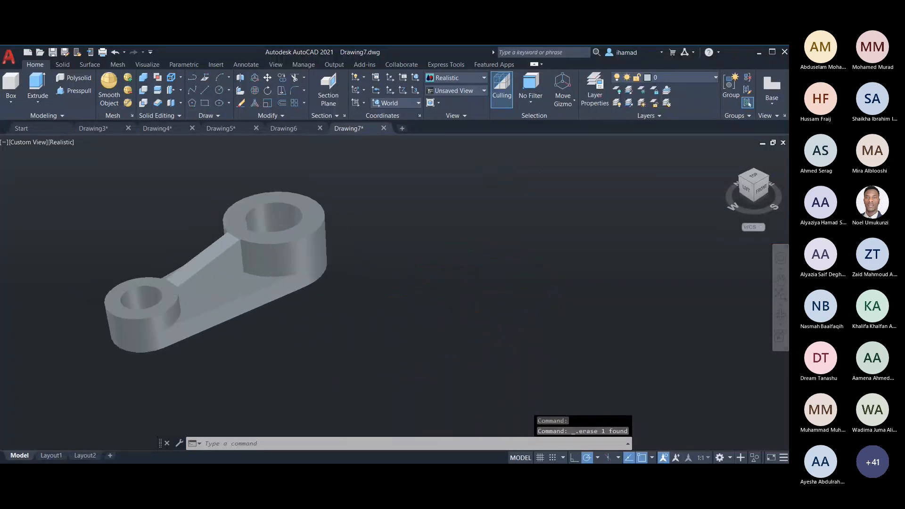
Show the link arm from the SE Isometric view in the Shaded visual style.
left_click(454, 91)
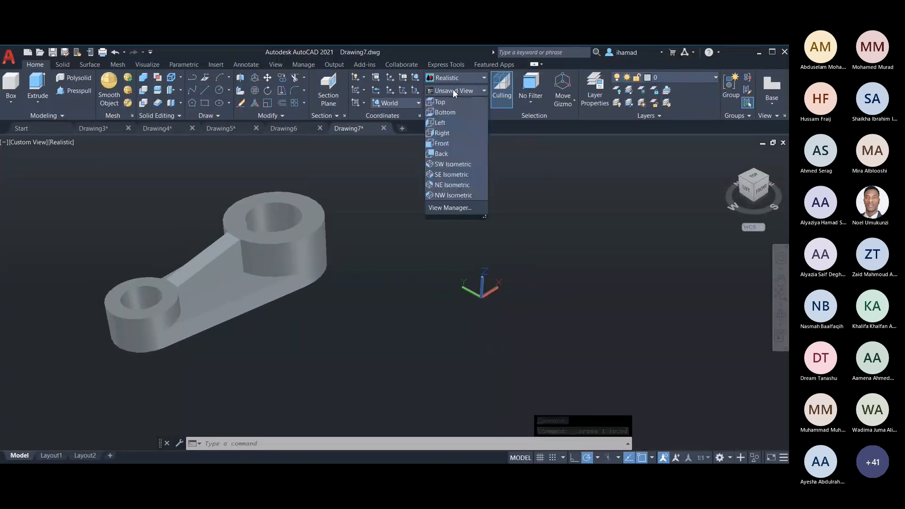
left_click(444, 173)
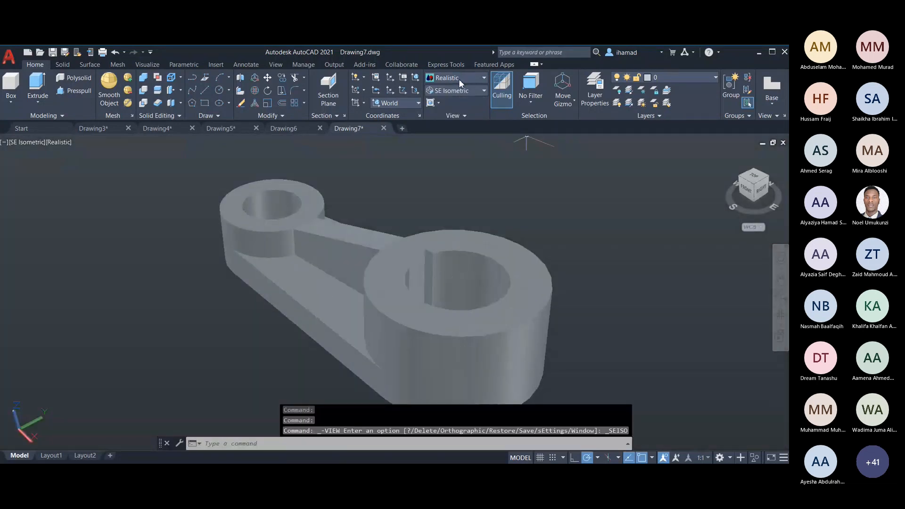
left_click(467, 77)
left_click(467, 78)
left_click(467, 78)
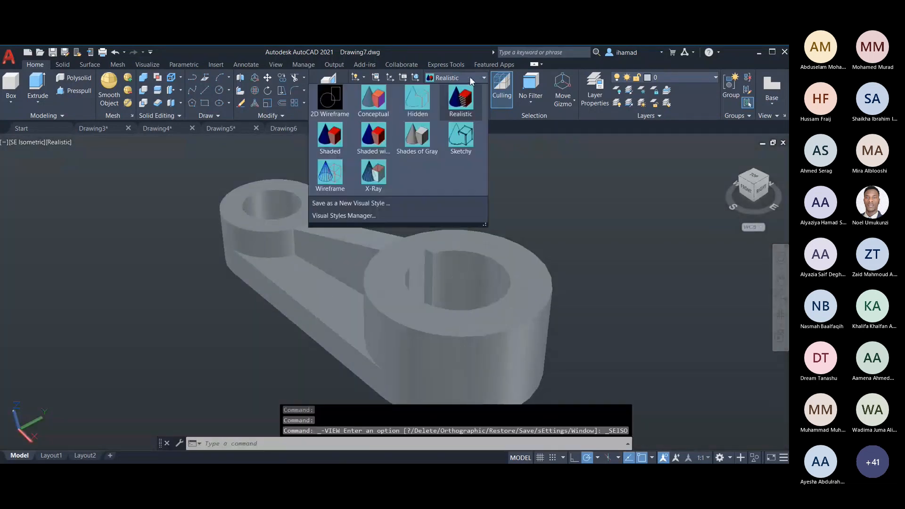
left_click(330, 136)
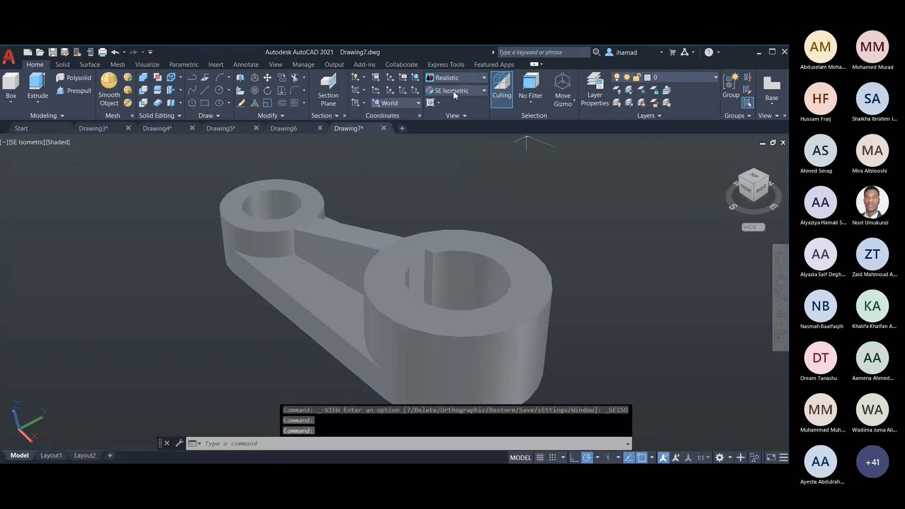
Change to the SW Isometric view and display the link arm as Shaded with edges.
left_click(456, 90)
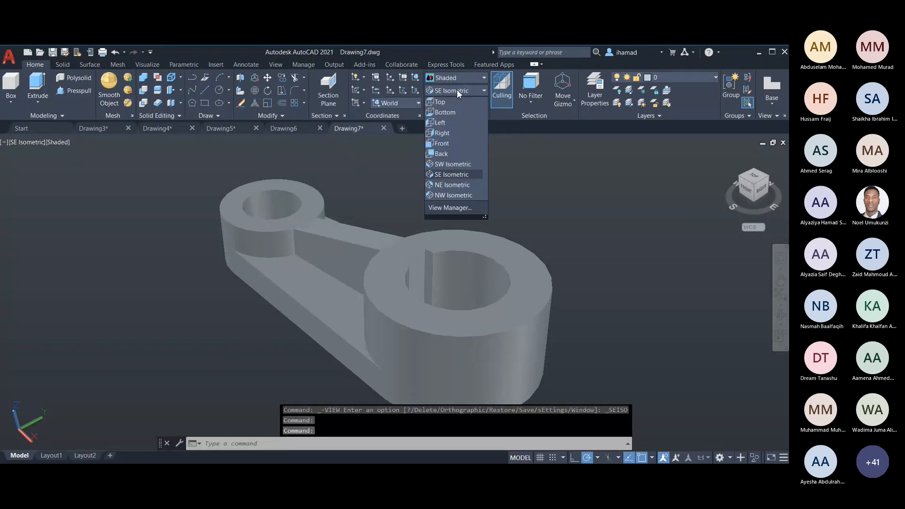
left_click(451, 163)
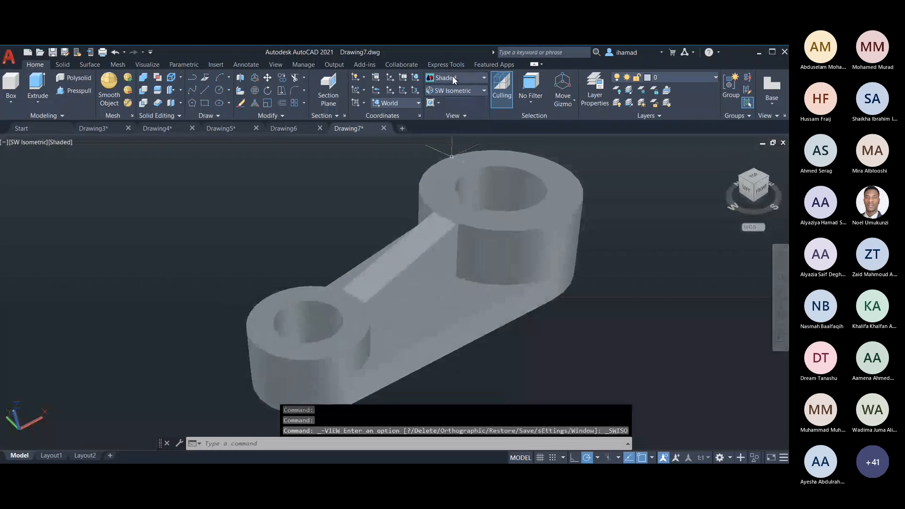
left_click(452, 79)
left_click(374, 137)
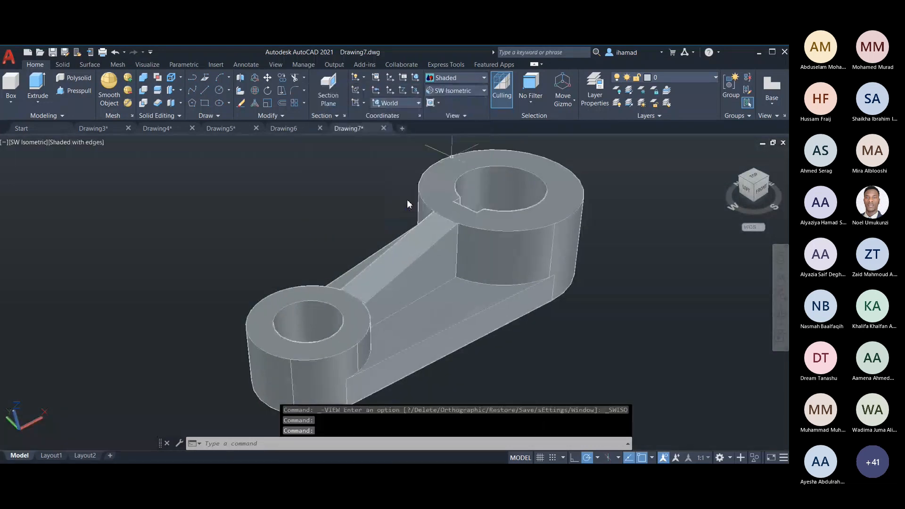
Preview the link arm in the Sketchy, Wireframe and X-Ray visual styles to examine its edges and interior.
left_click(449, 91)
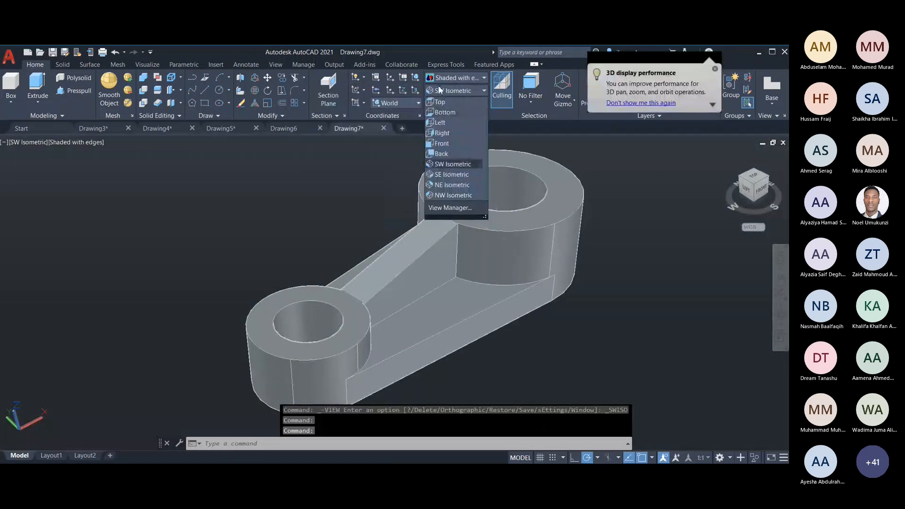
left_click(452, 78)
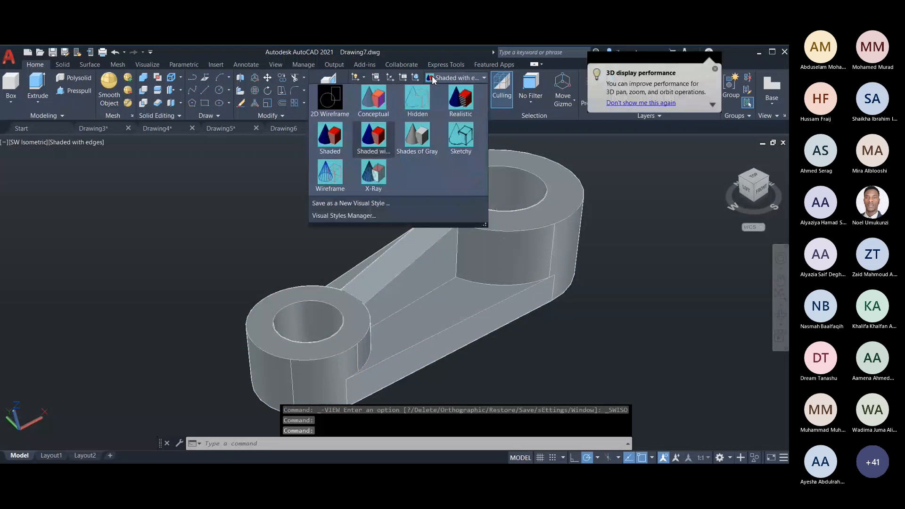
left_click(461, 137)
left_click(466, 76)
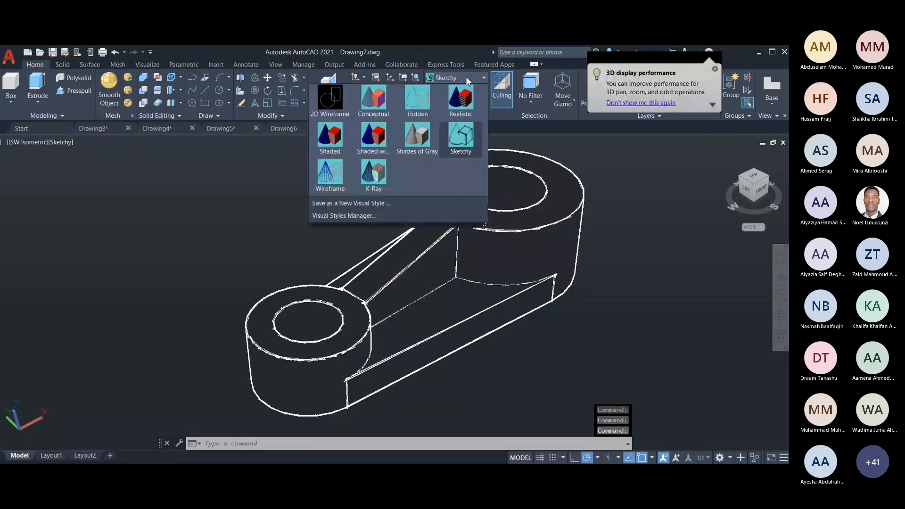
left_click(341, 168)
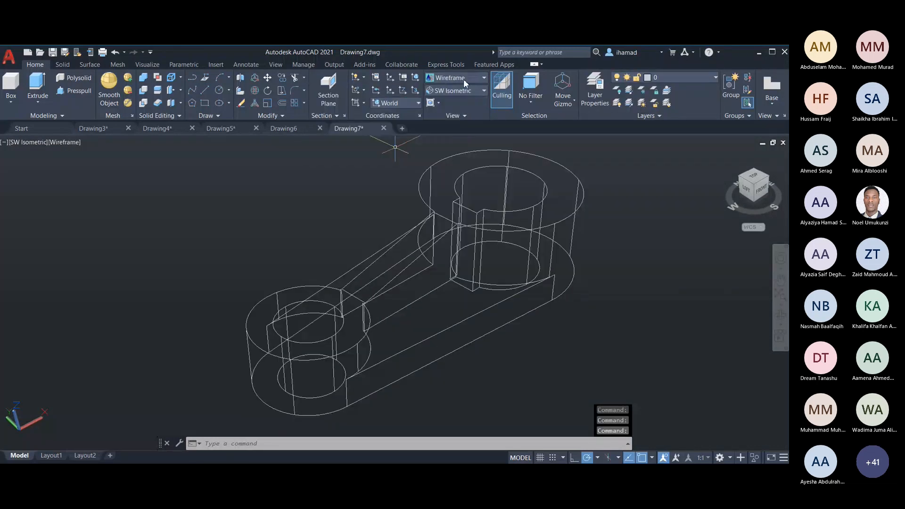
left_click(462, 78)
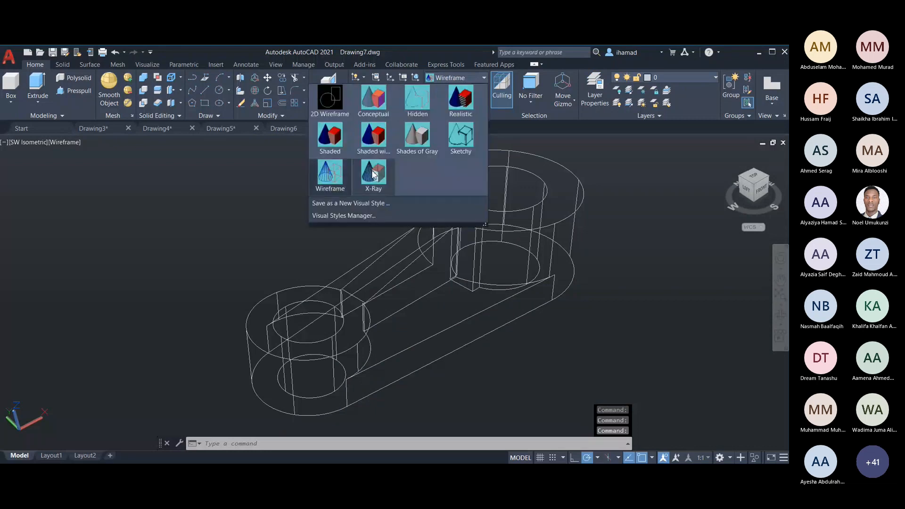
left_click(374, 173)
scroll(405, 282, "down", 3)
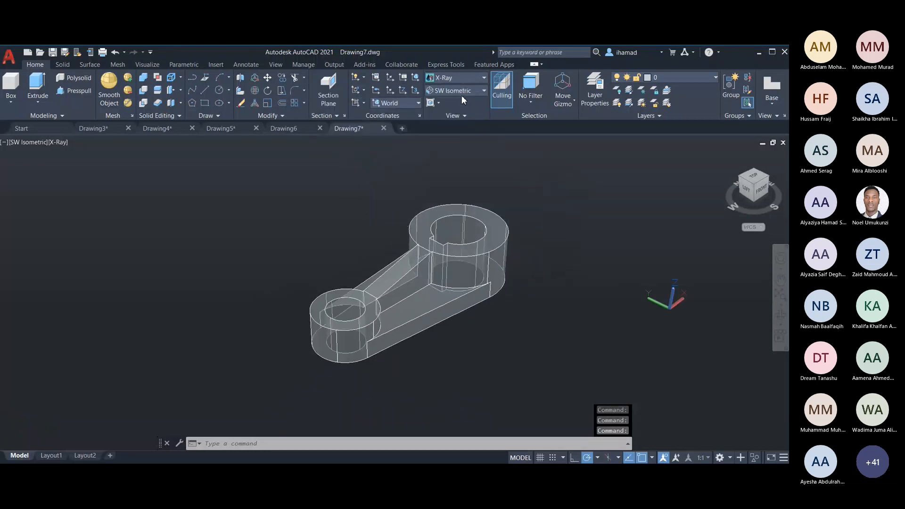
Preview the link arm in the Conceptual visual style and set the display back to Shaded.
left_click(468, 78)
left_click(374, 95)
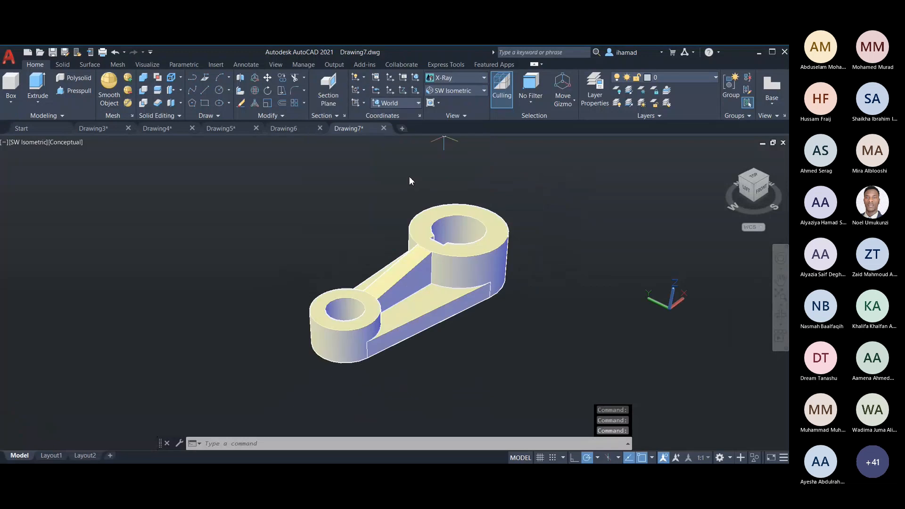
scroll(514, 254, "up", 2)
scroll(515, 259, "down", 3)
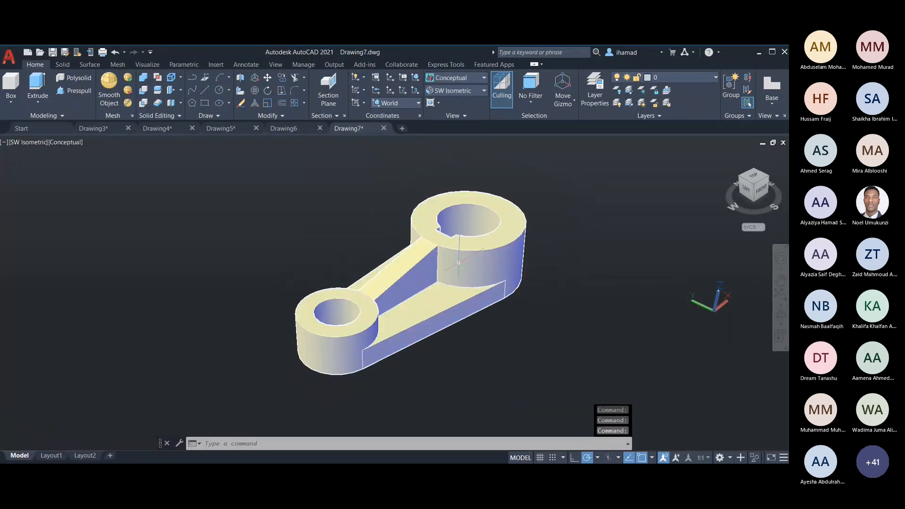
left_click(471, 78)
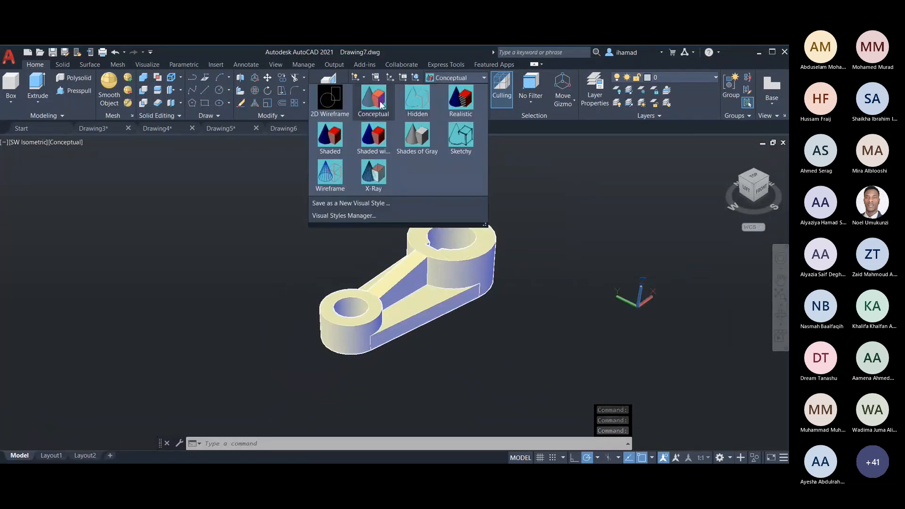
left_click(381, 105)
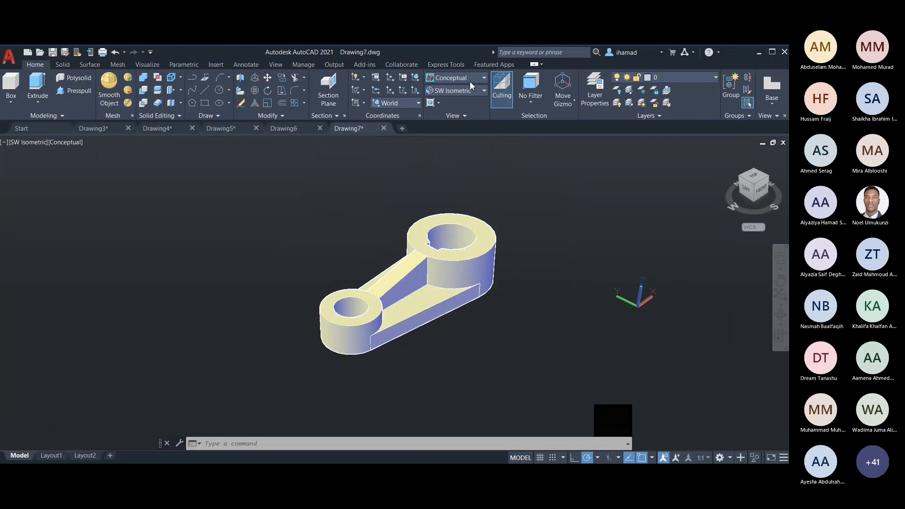
left_click(470, 81)
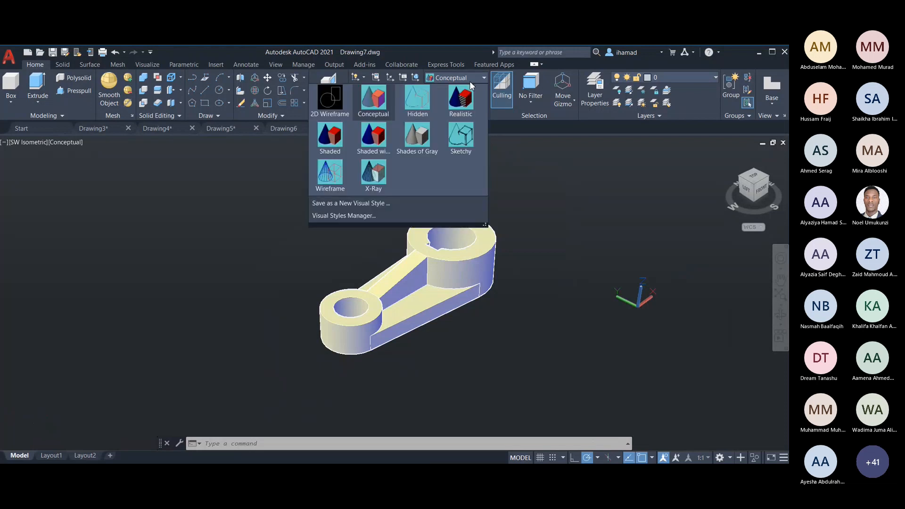
left_click(342, 134)
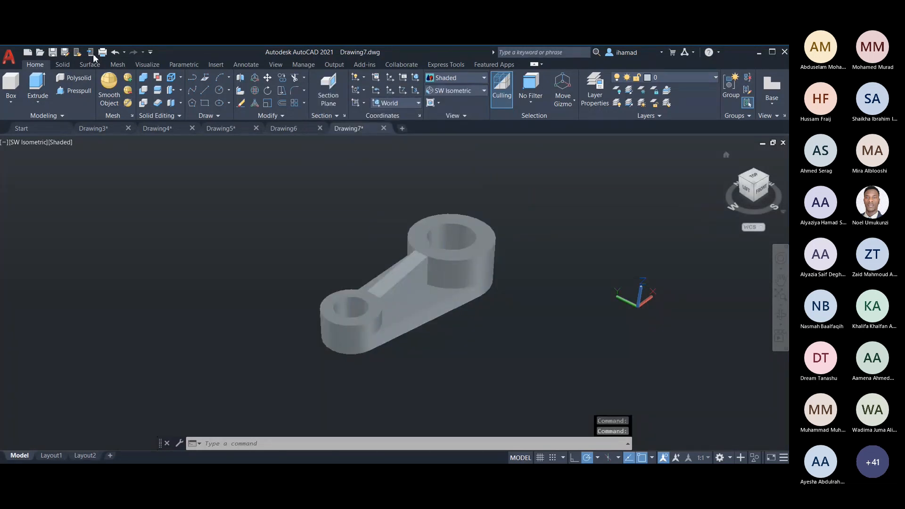
Set the render size to 1920 x 1080 px Full HDTV and render the link arm.
left_click(147, 65)
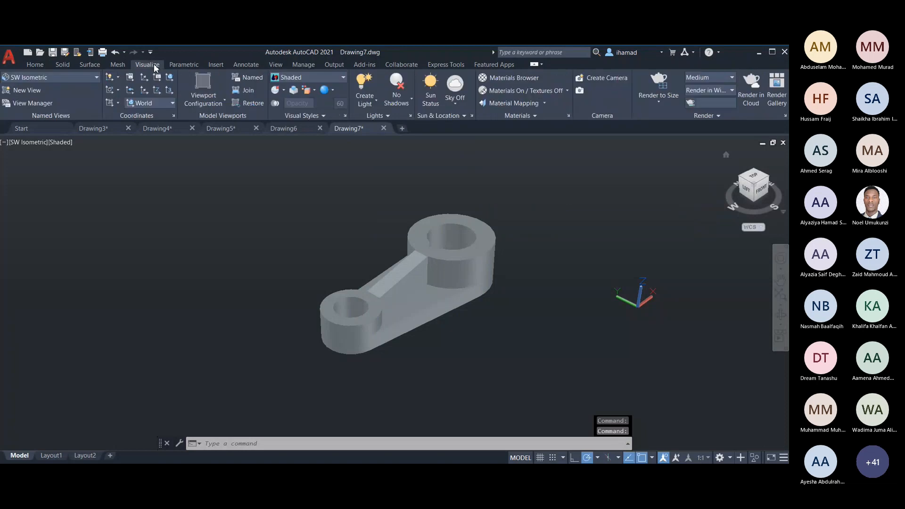
left_click(656, 98)
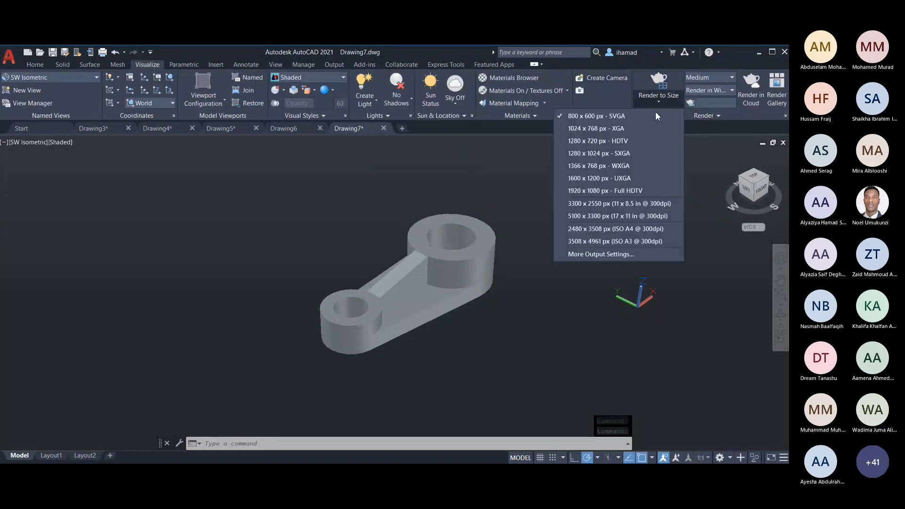
left_click(618, 190)
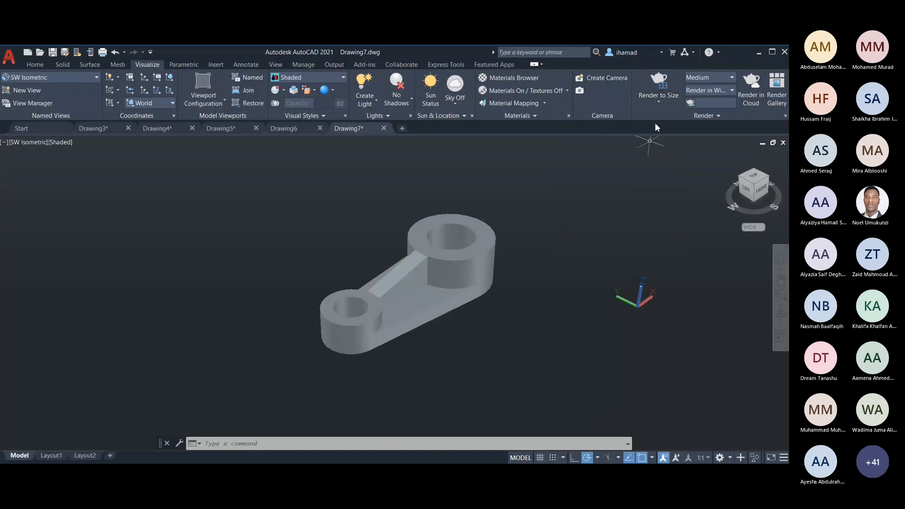
left_click(660, 85)
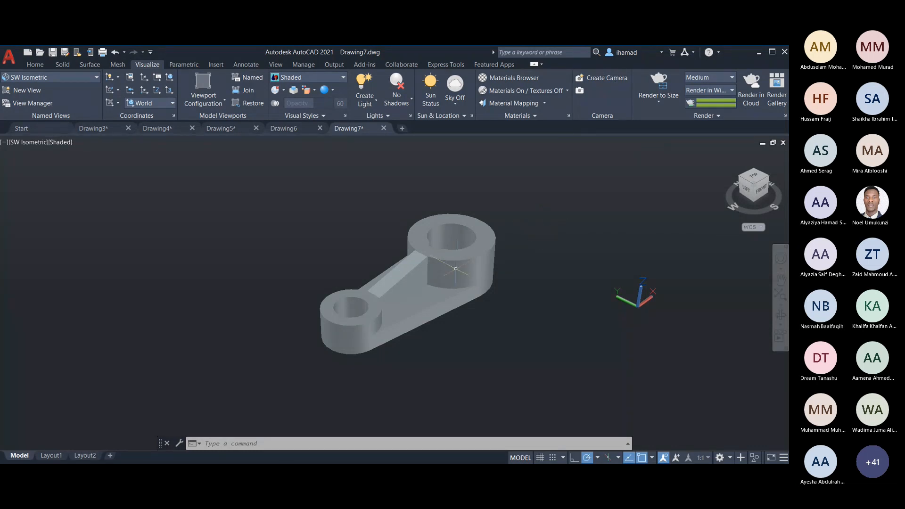
Select the link arm solid to examine it as one body up close, and clear the selection.
scroll(395, 286, "down", 2)
scroll(500, 241, "up", 1)
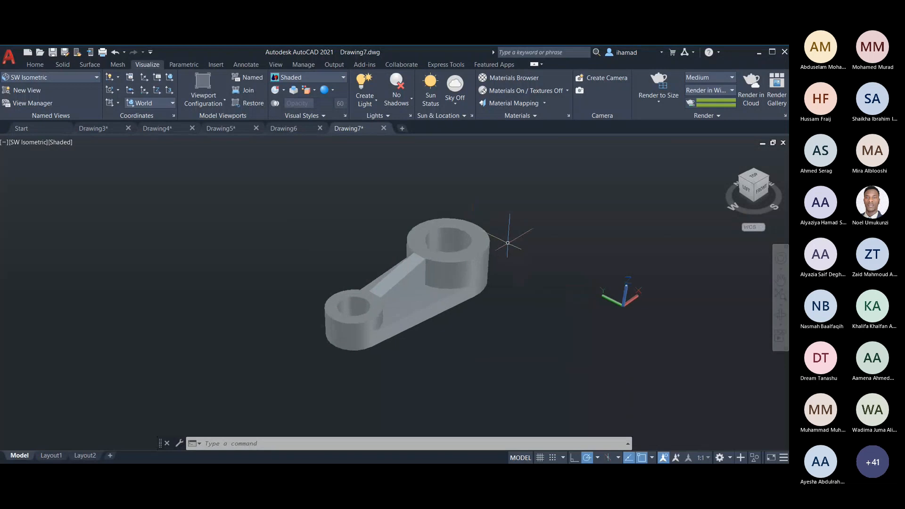
scroll(401, 289, "up", 2)
left_click(412, 298)
scroll(405, 290, "up", 1)
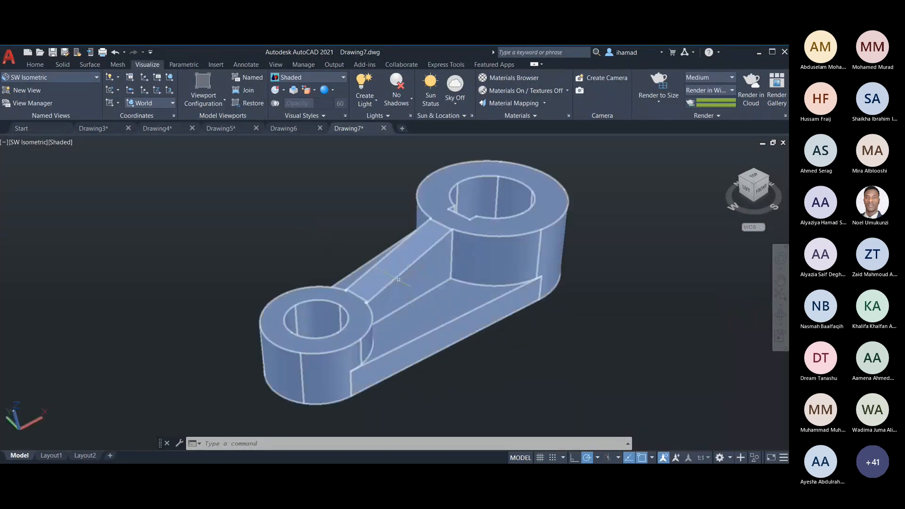
scroll(398, 280, "down", 2)
middle_click_drag(573, 255, 502, 260)
scroll(485, 241, "up", 1)
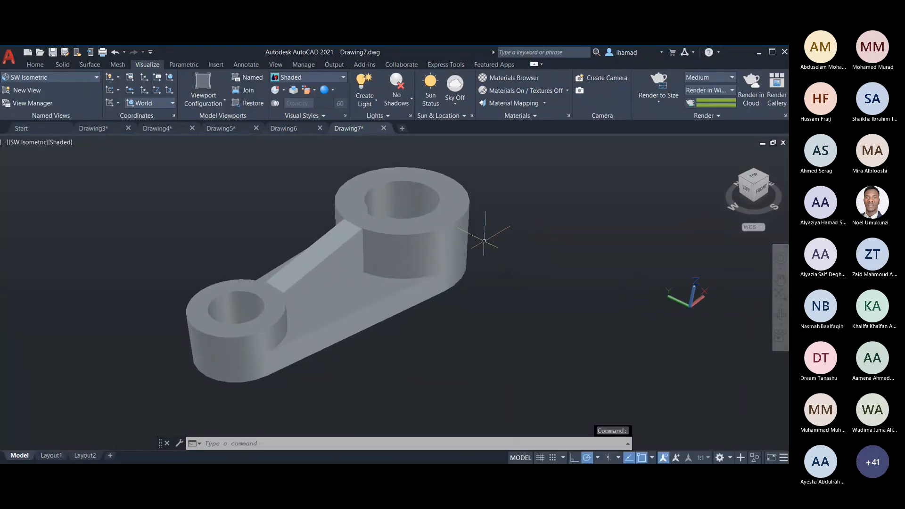
scroll(532, 271, "down", 2)
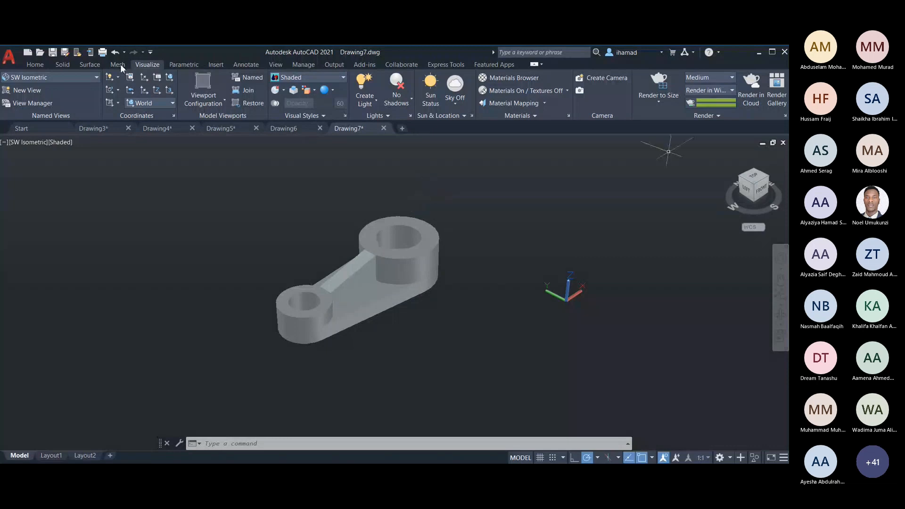
left_click(69, 64)
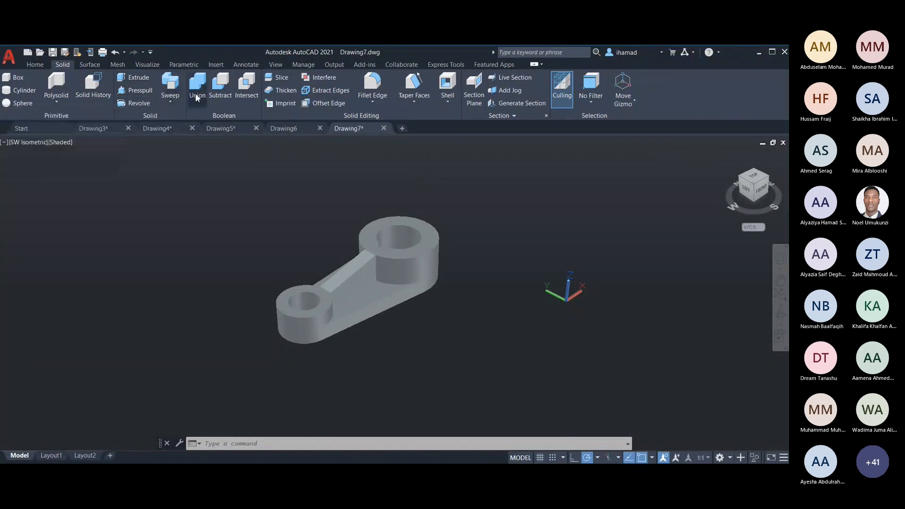
scroll(264, 221, "down", 1)
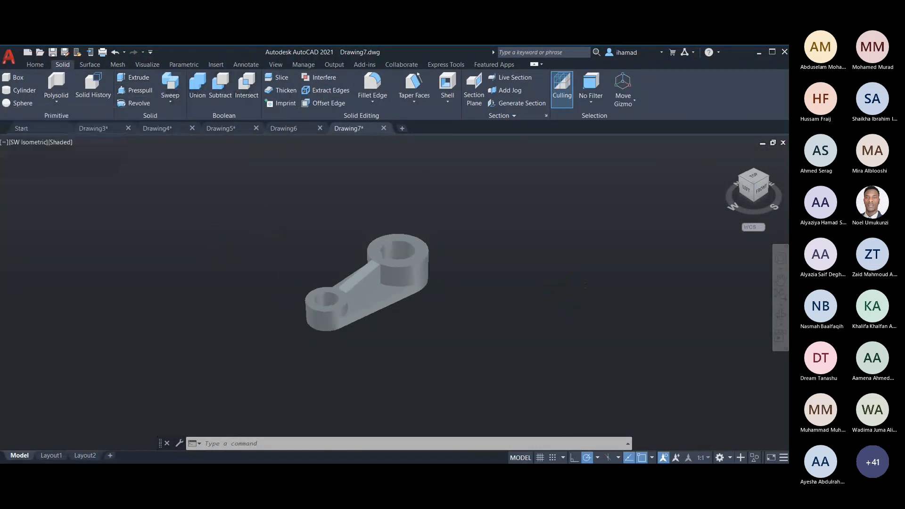
scroll(189, 238, "up", 1)
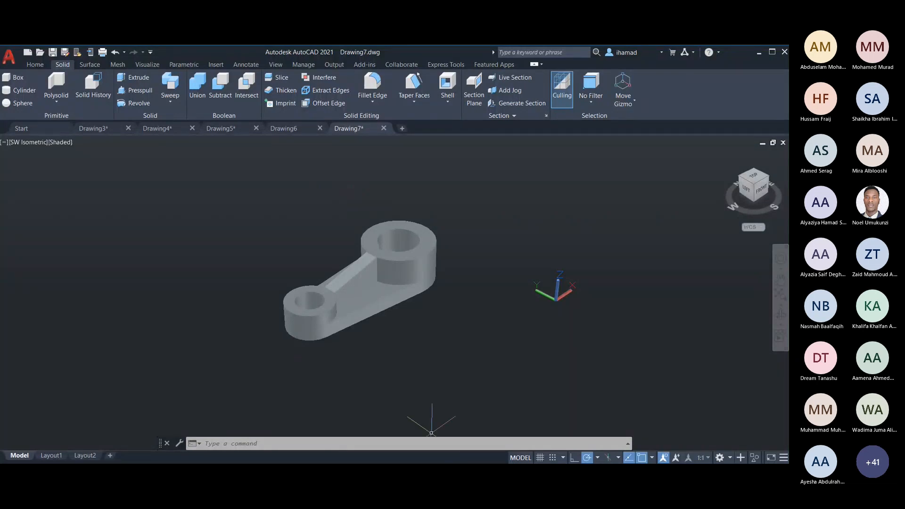
left_click(447, 474)
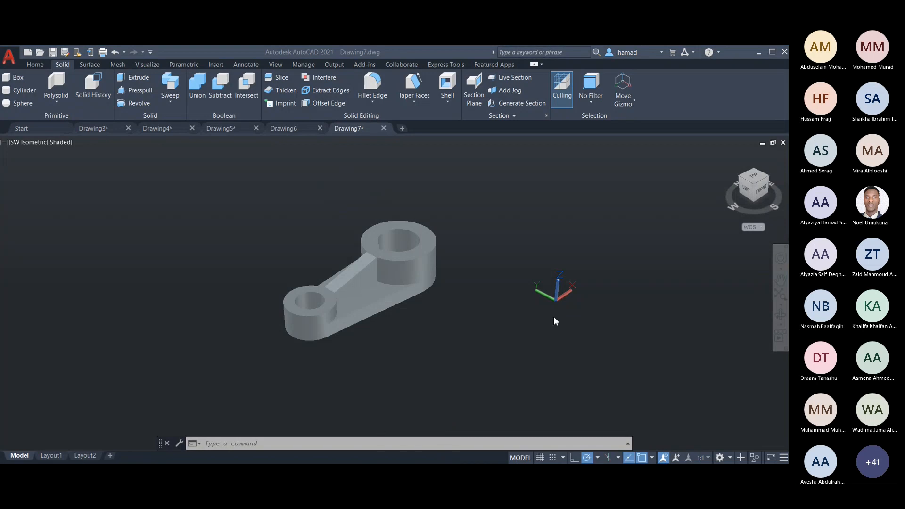